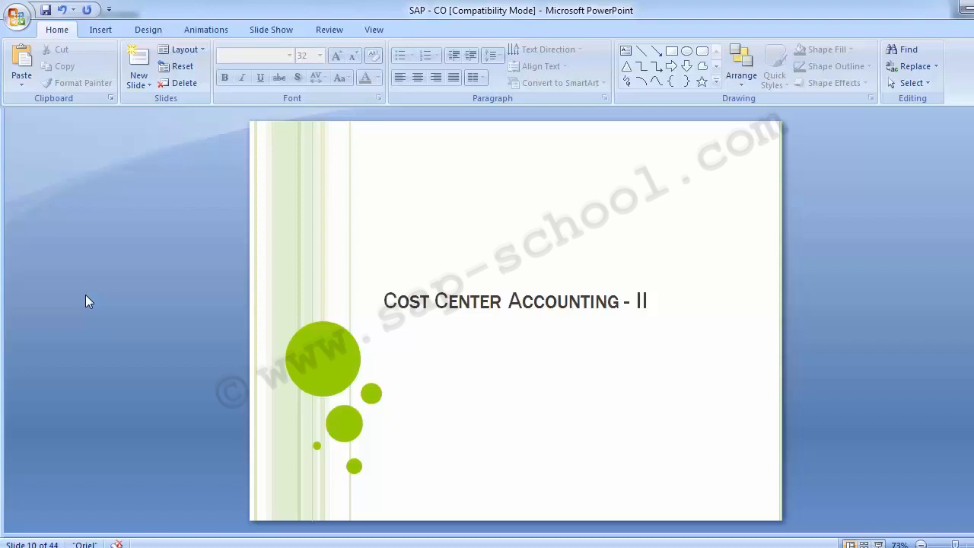
# Switch from the presentation to SAP and open the SAP Reference IMG through transaction SPRO.
pyautogui.scroll(-1, 80, 288)
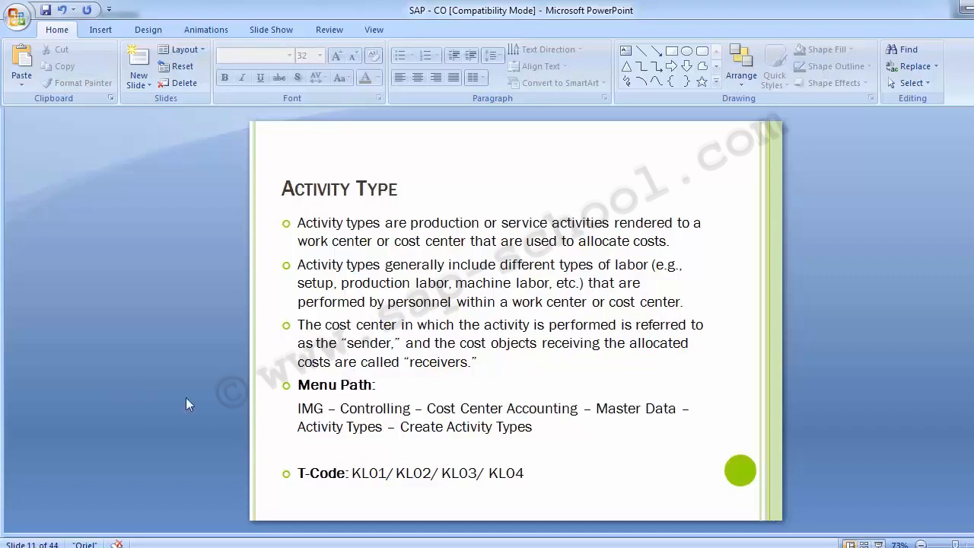
pyautogui.click(431, 506)
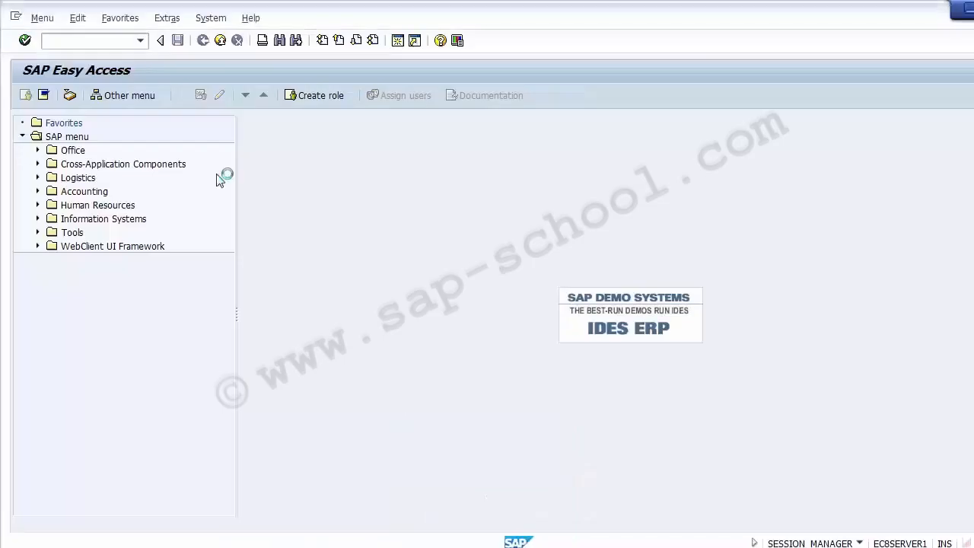
pyautogui.click(75, 42)
pyautogui.write('Spro')
pyautogui.press('Return')
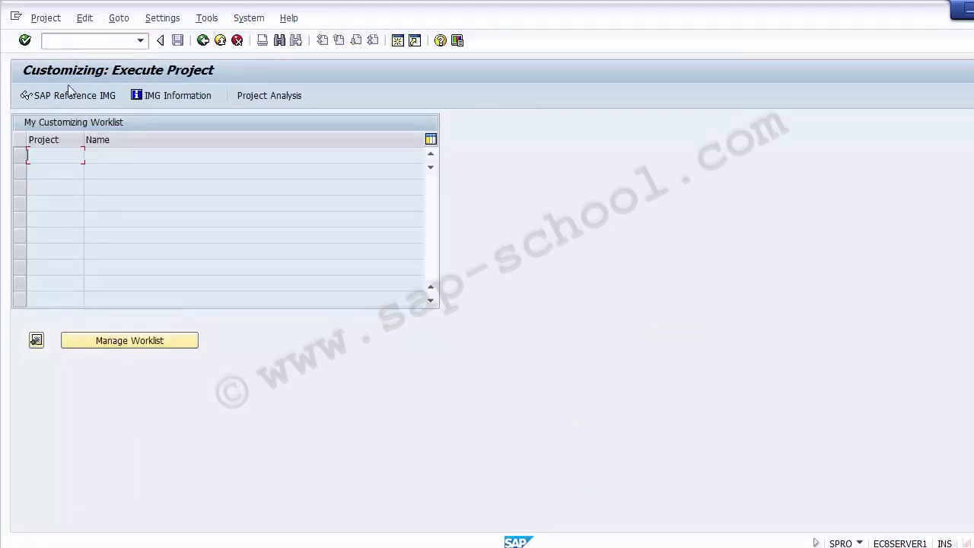
pyautogui.click(67, 98)
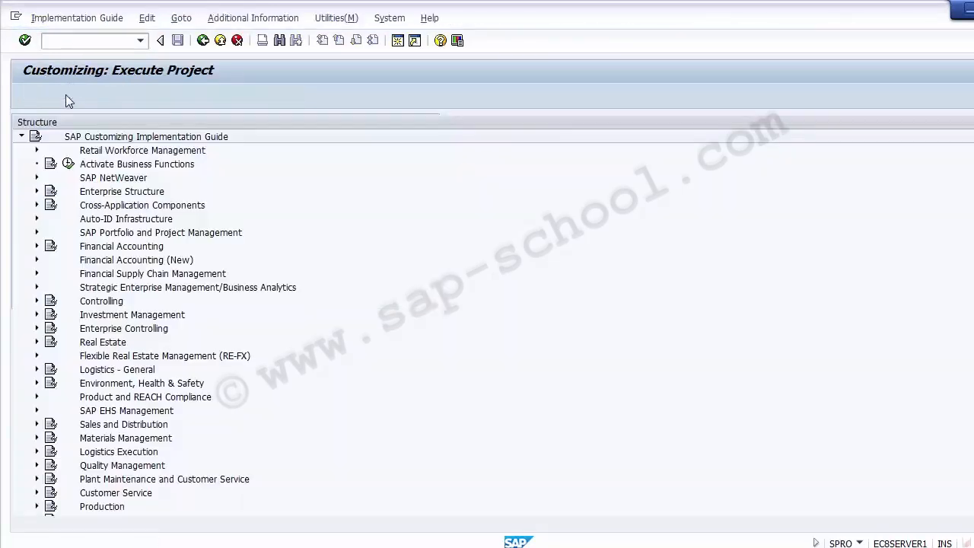
# Expand the implementation guide through Controlling, Cost Center Accounting and Master Data down to Activity Types.
pyautogui.click(37, 301)
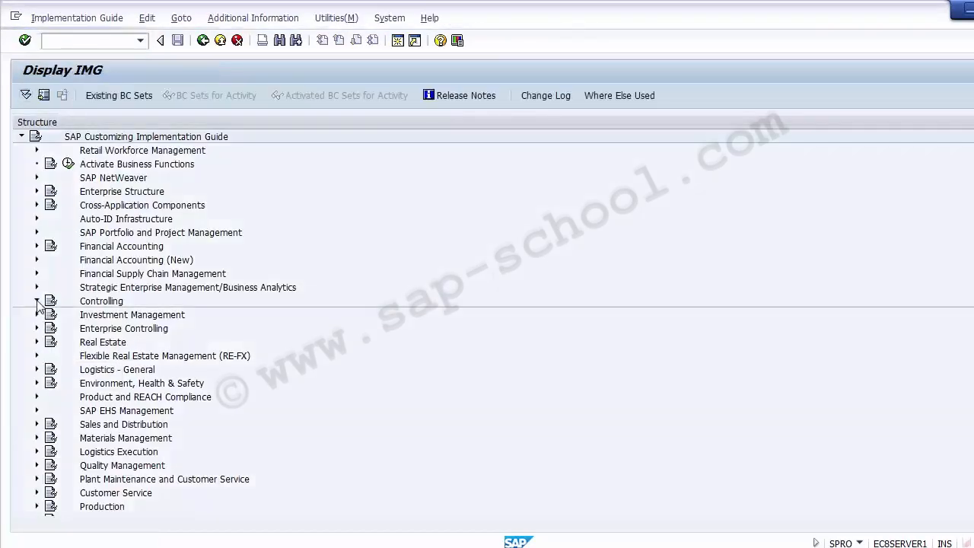
pyautogui.click(103, 342)
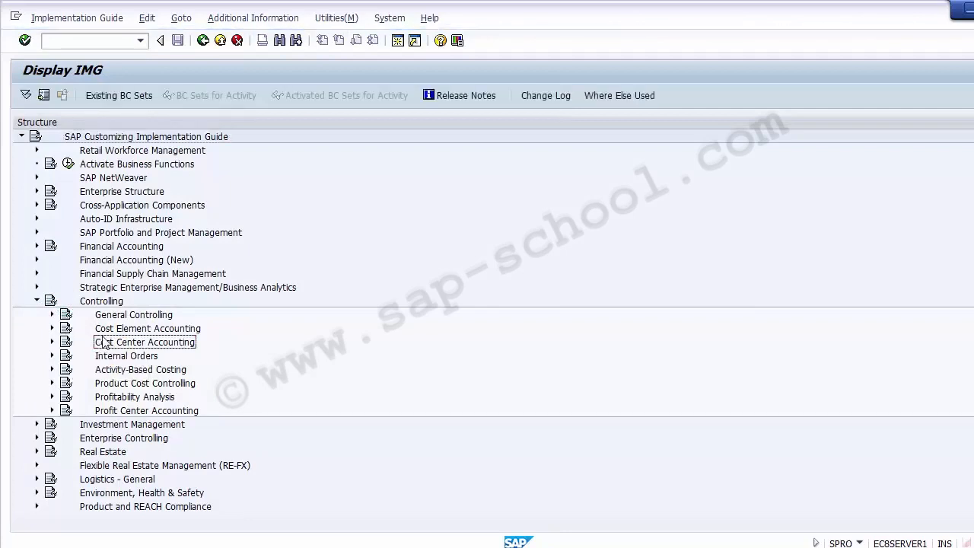
pyautogui.click(52, 342)
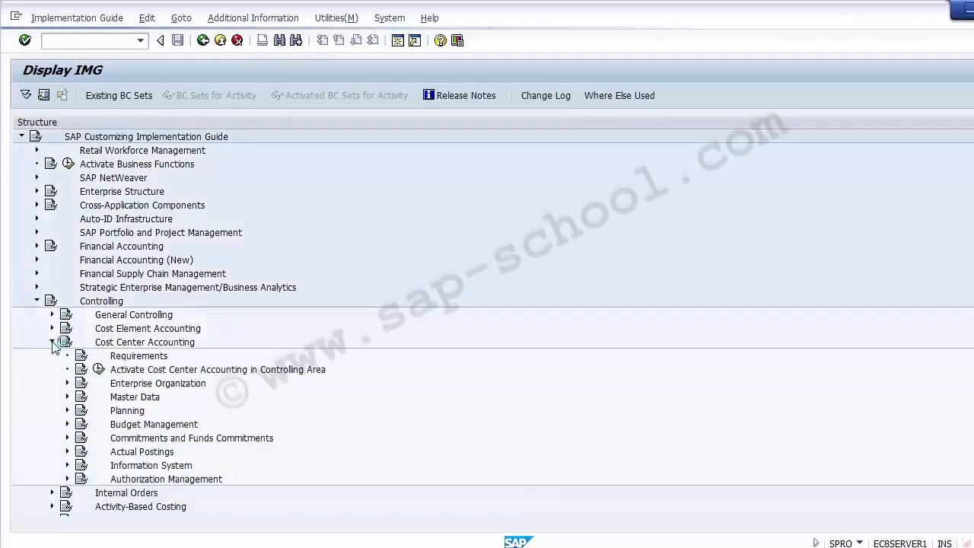
pyautogui.click(118, 398)
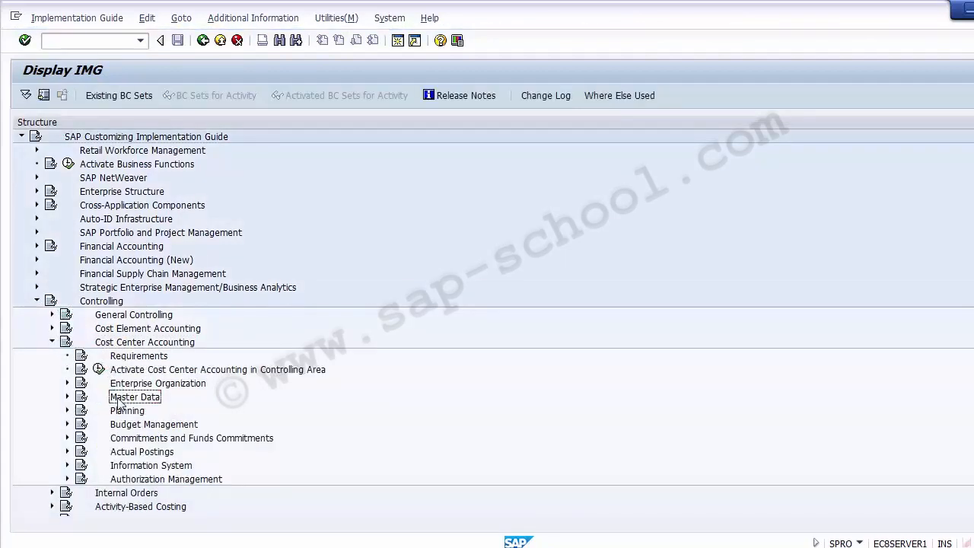
pyautogui.click(67, 397)
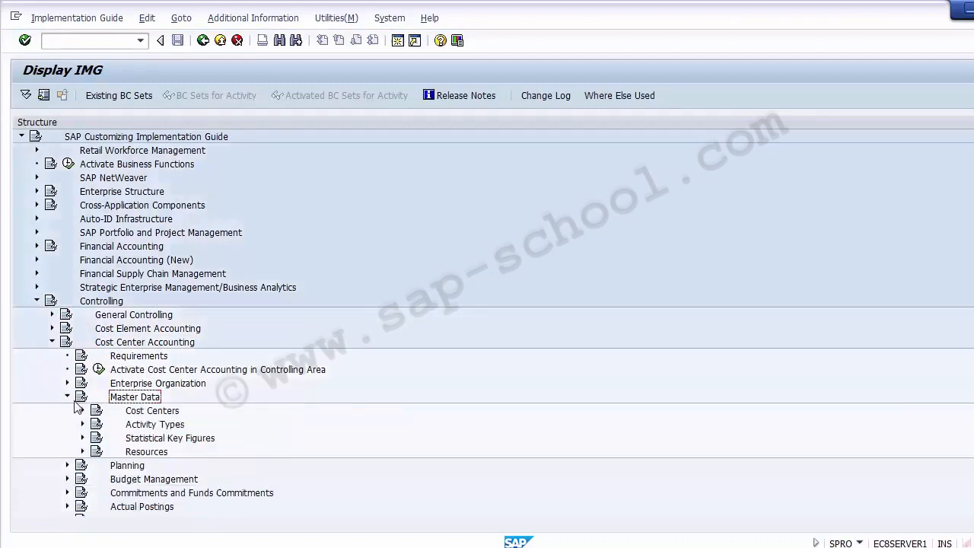
pyautogui.click(142, 413)
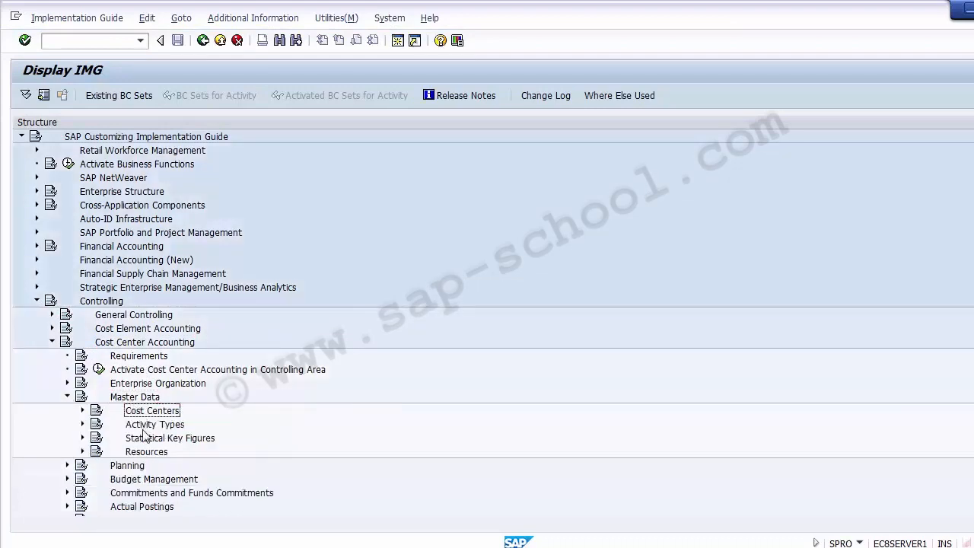
pyautogui.click(153, 428)
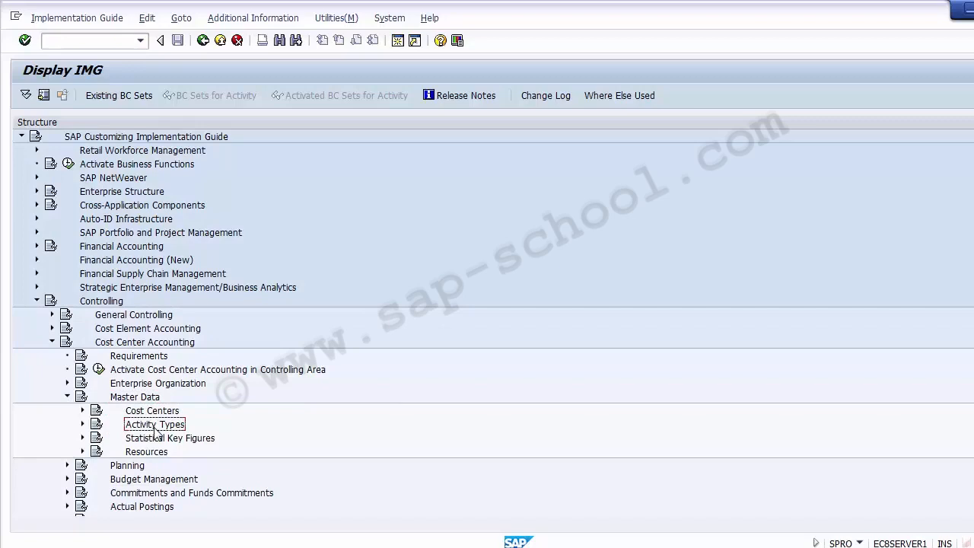
pyautogui.click(82, 424)
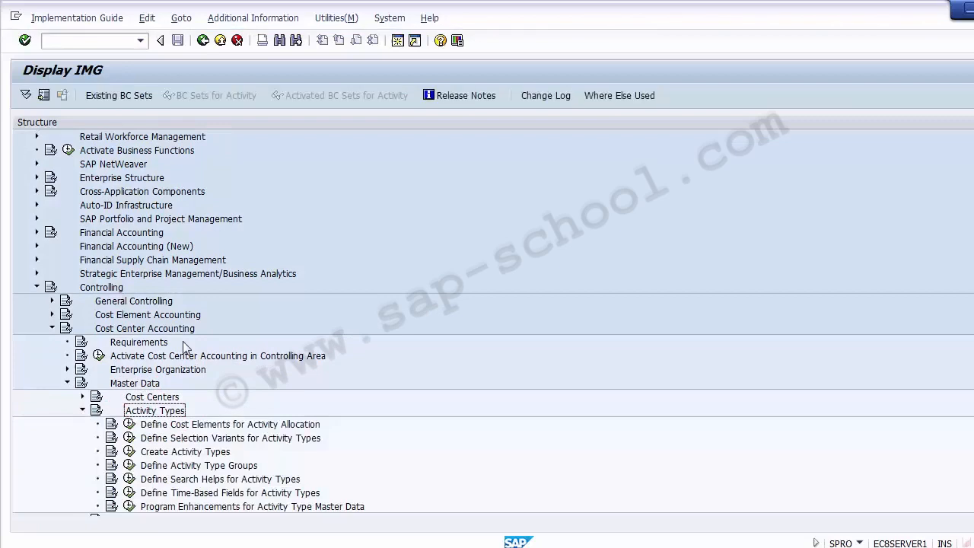
# Start the Create Activity Type activity under Create Activity Types and set the controlling area to Z100.
pyautogui.click(200, 452)
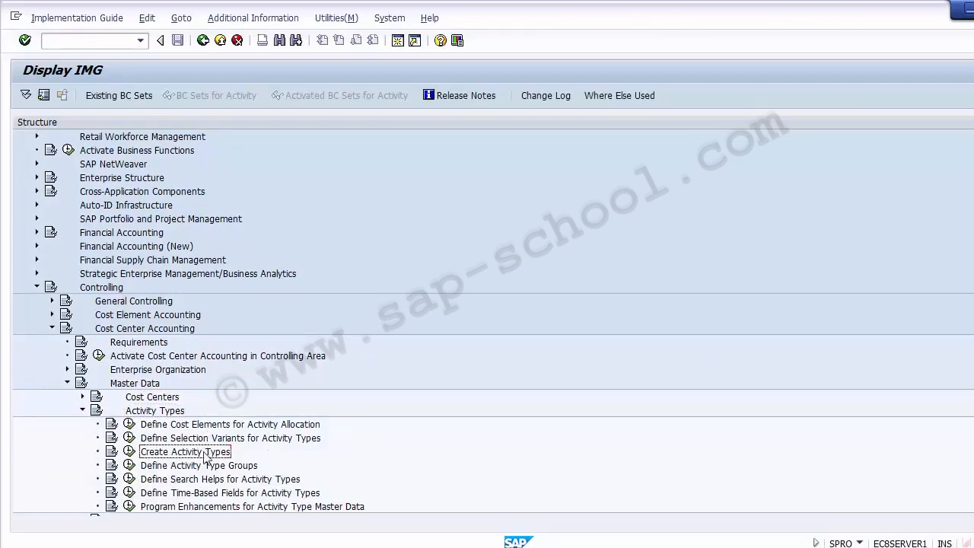
pyautogui.click(129, 452)
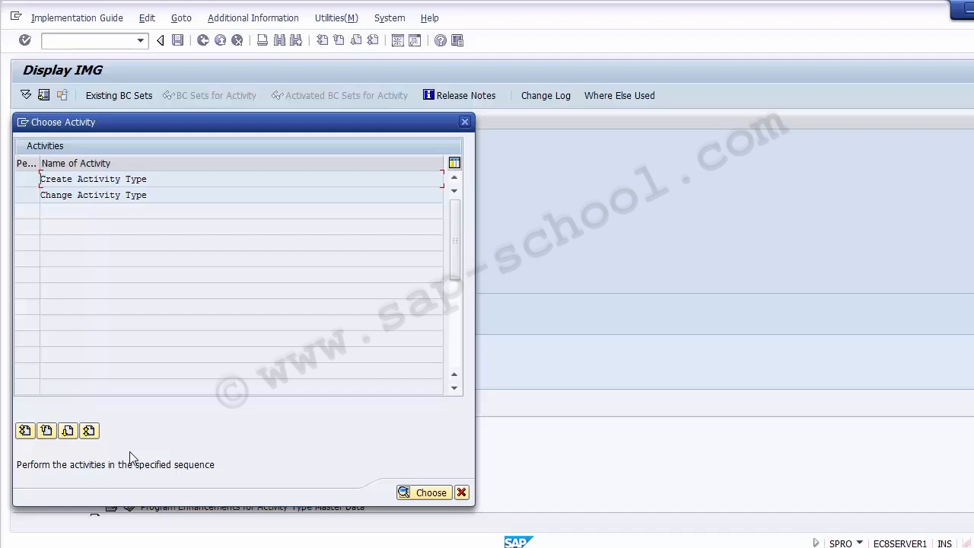
pyautogui.doubleClick(105, 179)
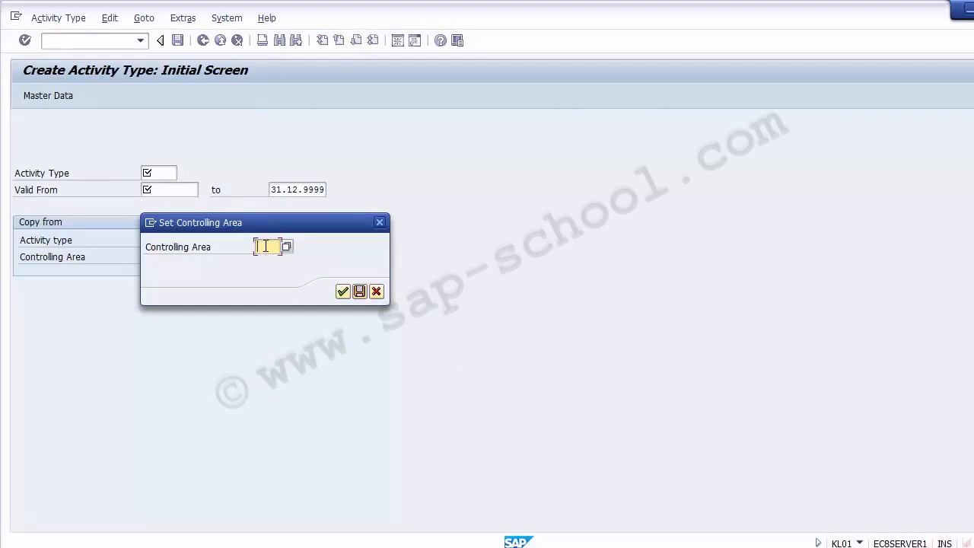
pyautogui.write('Z1')
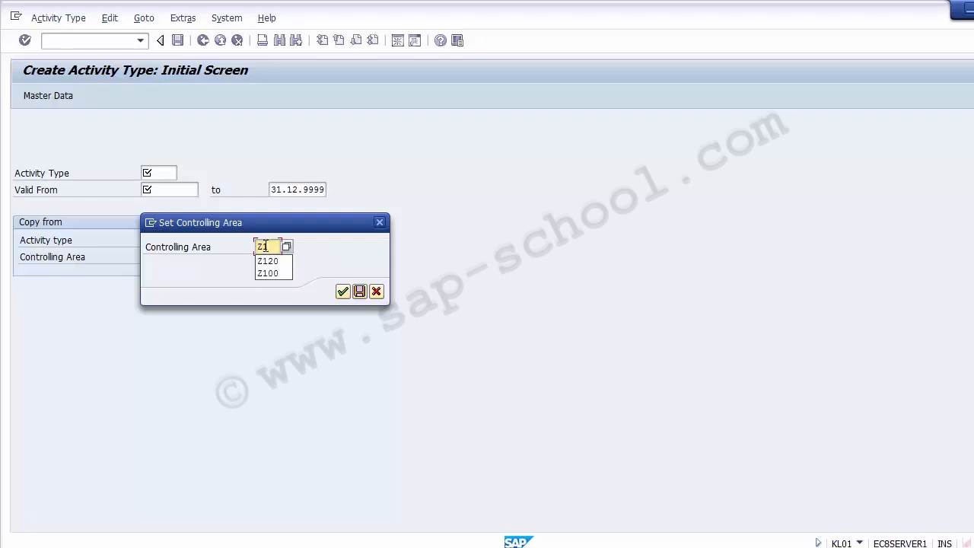
pyautogui.write('00')
pyautogui.press('Return')
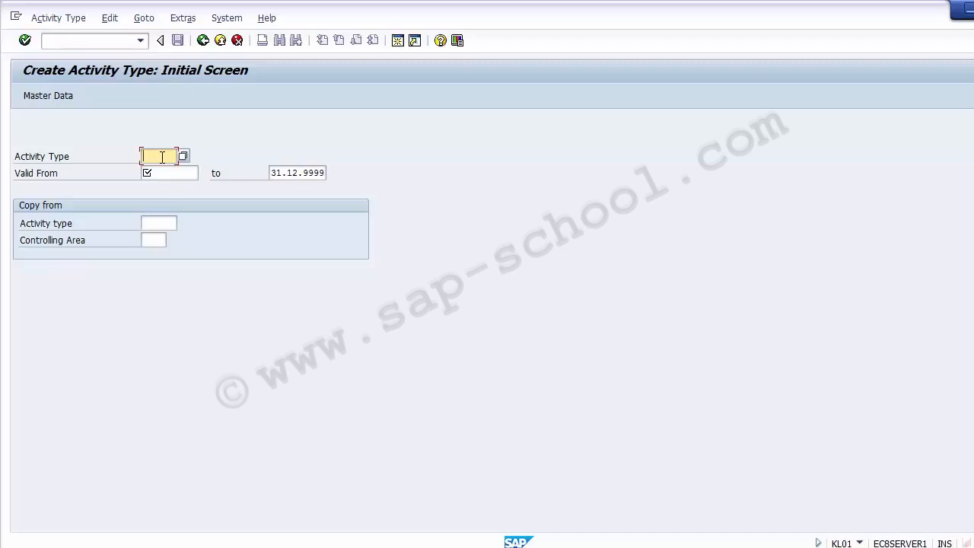
# Enter MTLBR as the activity type with a valid-from date of 01.10.2014 and continue to its basic data.
pyautogui.write('M')
pyautogui.write('lab')
pyautogui.write('T')
pyautogui.press('Delete')
pyautogui.press('Delete')
pyautogui.press('Delete')
pyautogui.write('LBR')
pyautogui.click(180, 170)
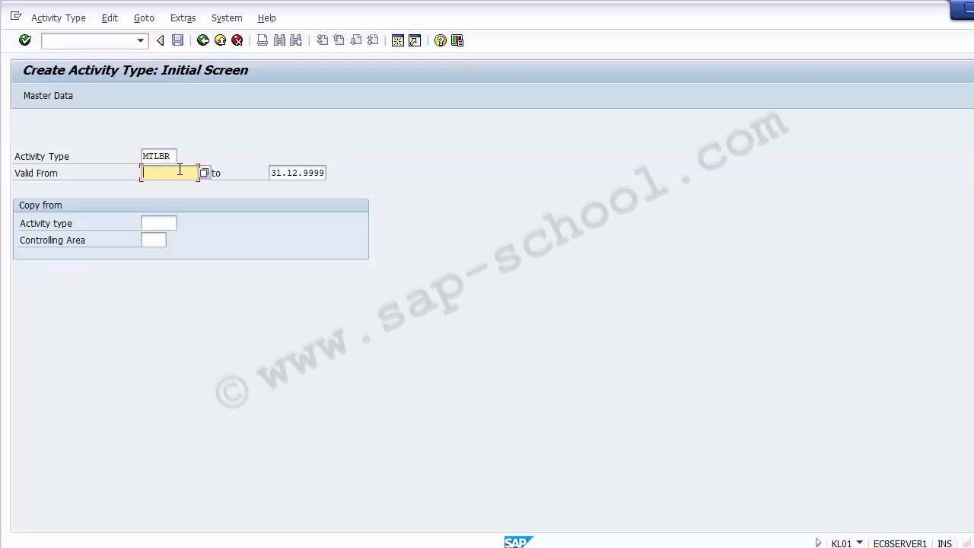
pyautogui.write('01102014')
pyautogui.press('Return')
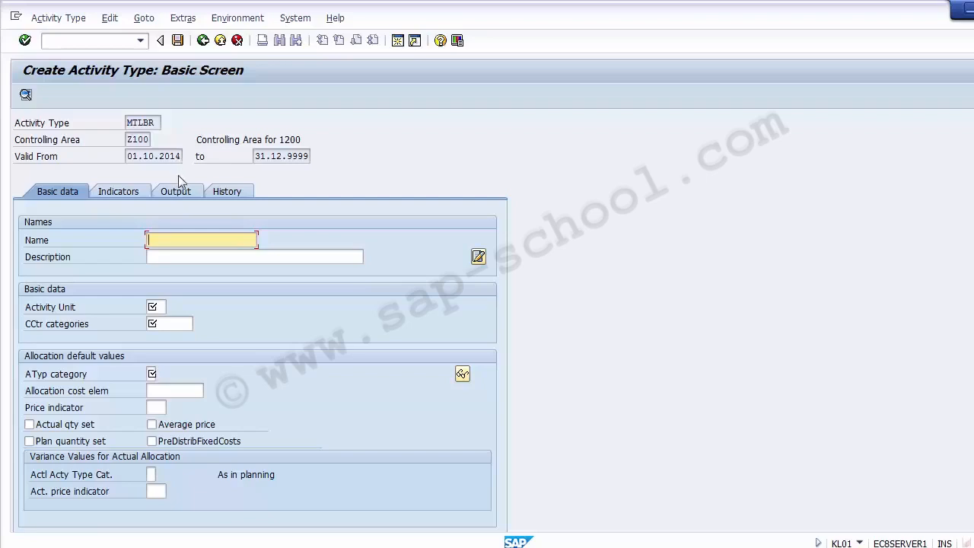
# Enter "Materail Labour" as the activity type's name and copy it into the description.
pyautogui.click(174, 257)
pyautogui.click(168, 241)
pyautogui.write('Mat')
pyautogui.write('eria')
pyautogui.write('l Labour')
pyautogui.hotkey('ctrl', 'a')
pyautogui.hotkey('ctrl', 'c')
pyautogui.press('Tab')
pyautogui.hotkey('ctrl', 'v')
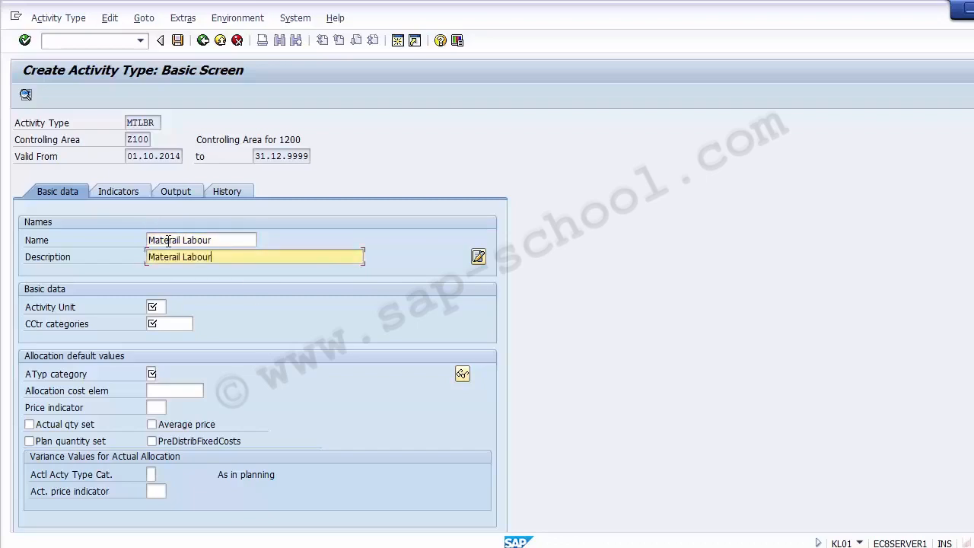
# Open the list of possible activity units and browse the measurement units for an hour unit.
pyautogui.press('Tab')
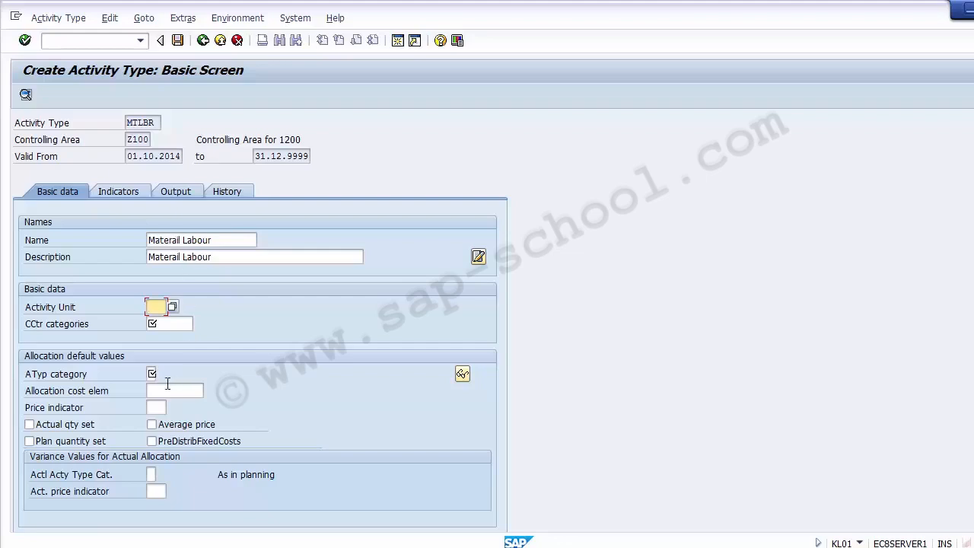
pyautogui.click(172, 307)
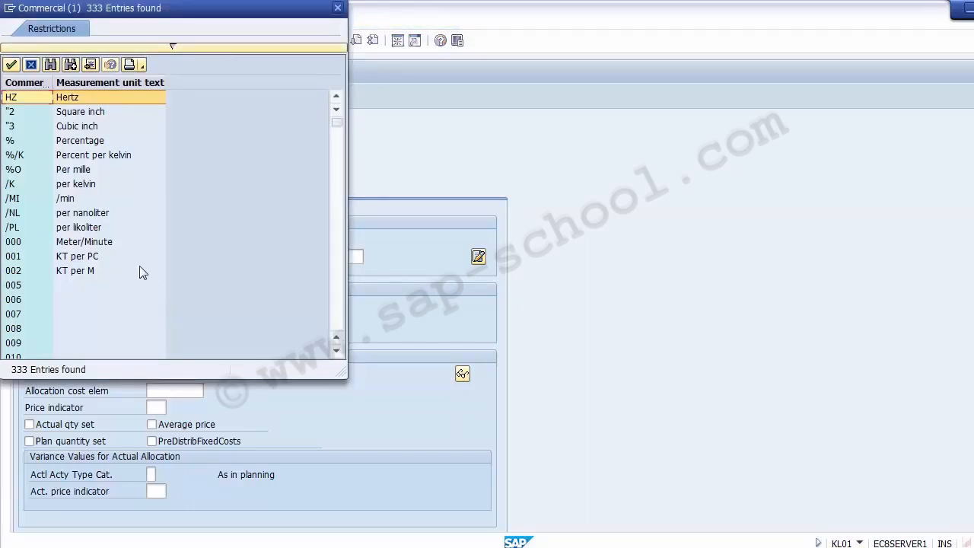
pyautogui.click(74, 243)
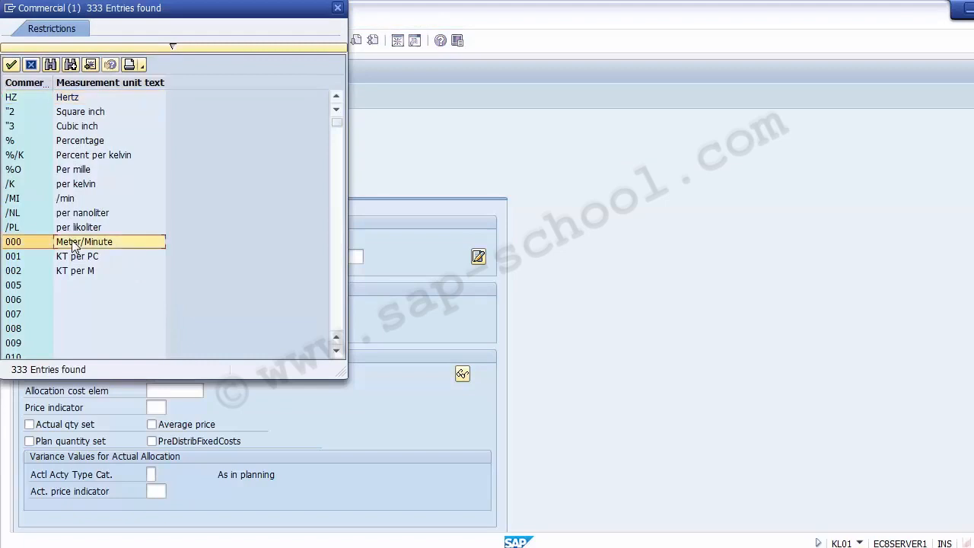
pyautogui.press('Down')
pyautogui.press('Down')
pyautogui.press('Down')
pyautogui.press('Down')
pyautogui.press('Down')
pyautogui.press('Down')
pyautogui.press('Down')
pyautogui.press('Down')
pyautogui.press('Down')
pyautogui.press('Down')
pyautogui.press('Down')
pyautogui.press('Down')
pyautogui.press('Down')
pyautogui.press('Down')
pyautogui.press('Down')
pyautogui.press('Down')
pyautogui.press('Down')
pyautogui.press('Down')
pyautogui.press('Down')
pyautogui.press('Down')
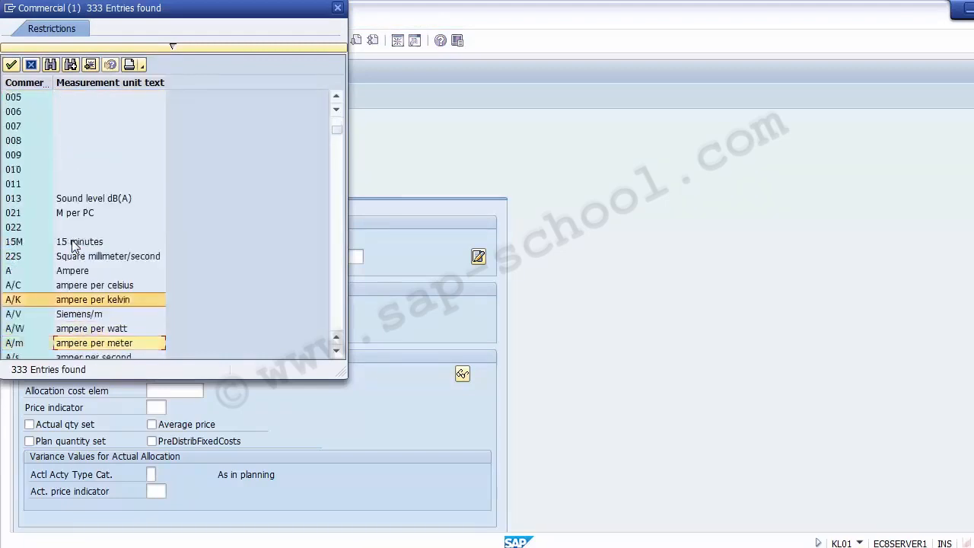
pyautogui.press('Down')
pyautogui.press('Down')
pyautogui.press('Down')
pyautogui.press('Down')
pyautogui.press('Down')
pyautogui.press('Down')
pyautogui.press('Down')
pyautogui.press('Down')
pyautogui.press('Down')
pyautogui.press('Down')
pyautogui.press('Down')
pyautogui.press('Down')
pyautogui.press('Down')
pyautogui.press('Down')
pyautogui.press('Down')
pyautogui.press('Down')
pyautogui.press('Down')
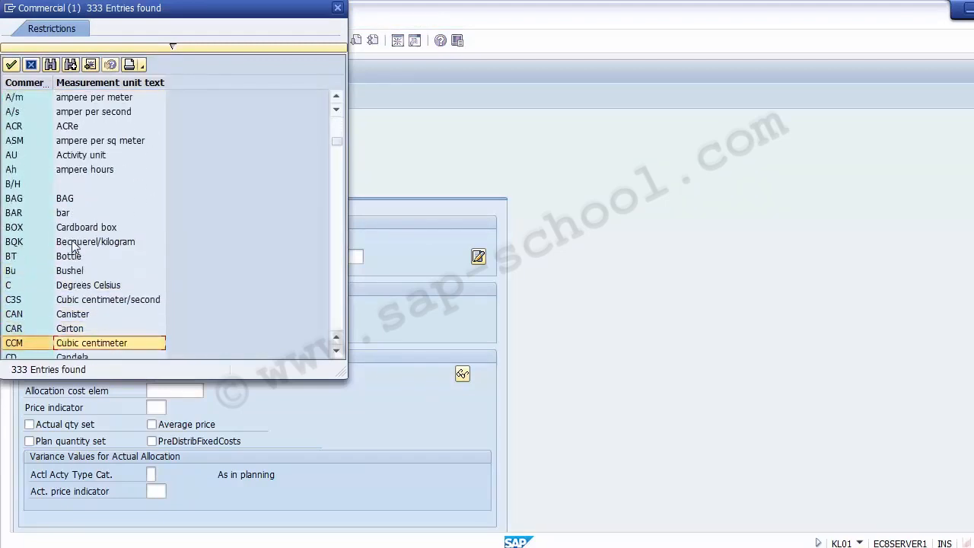
pyautogui.press('Down')
pyautogui.press('Down')
pyautogui.press('Down')
pyautogui.press('Down')
pyautogui.press('Down')
pyautogui.press('Down')
pyautogui.press('Down')
pyautogui.press('Down')
pyautogui.press('Down')
pyautogui.press('Down')
pyautogui.press('Down')
pyautogui.press('Down')
pyautogui.press('Down')
pyautogui.press('Down')
pyautogui.press('Down')
pyautogui.press('Down')
pyautogui.press('Down')
pyautogui.press('Down')
pyautogui.press('Down')
pyautogui.press('Down')
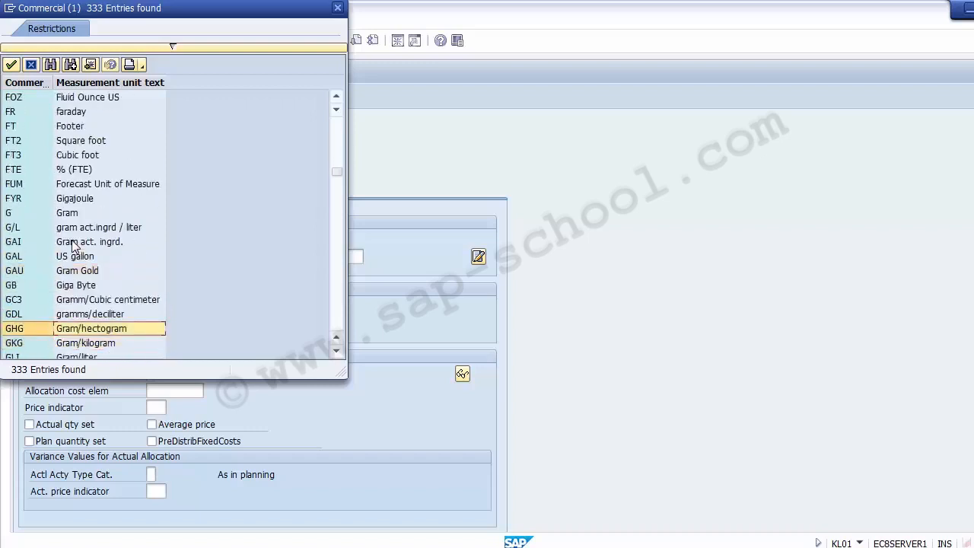
pyautogui.press('Up')
pyautogui.press('Up')
pyautogui.press('Up')
pyautogui.press('Up')
pyautogui.press('Up')
pyautogui.press('Up')
pyautogui.press('Up')
pyautogui.press('Up')
pyautogui.press('Up')
pyautogui.press('Up')
pyautogui.press('Up')
pyautogui.press('Up')
pyautogui.press('Up')
pyautogui.press('Up')
pyautogui.press('Up')
pyautogui.press('Up')
pyautogui.press('Up')
pyautogui.press('Up')
pyautogui.press('Up')
pyautogui.press('Up')
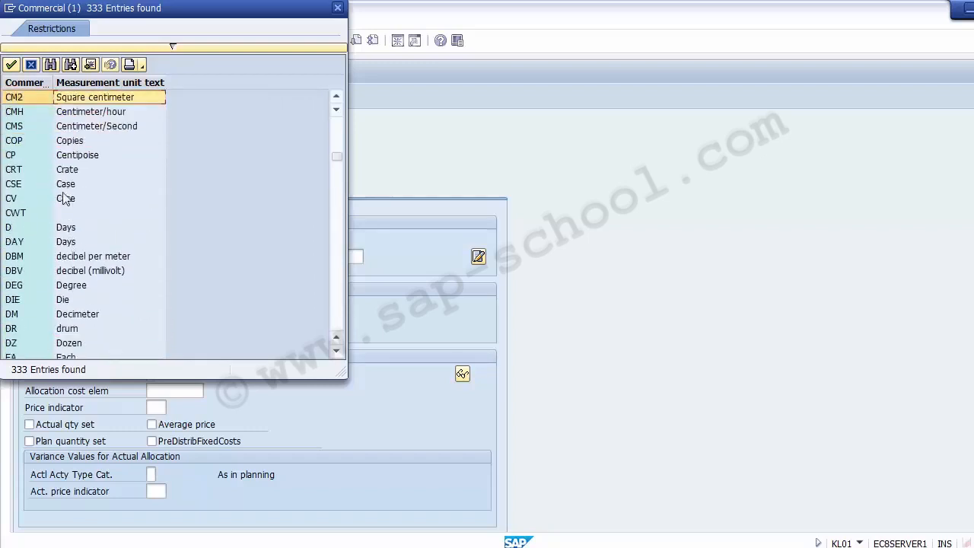
# Search the measurement unit list for "Hour" and try another search with "Hourhours".
pyautogui.click(51, 65)
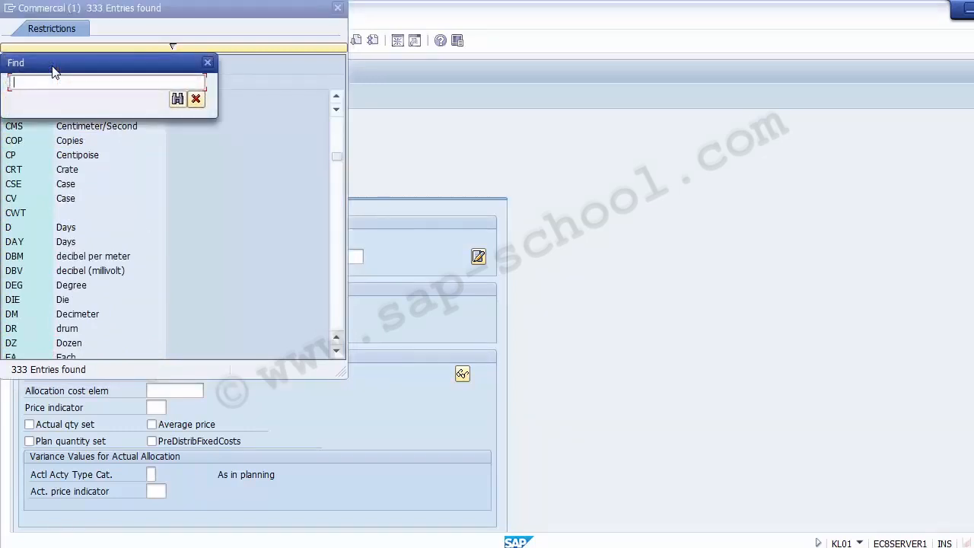
pyautogui.write('Hour')
pyautogui.press('Return')
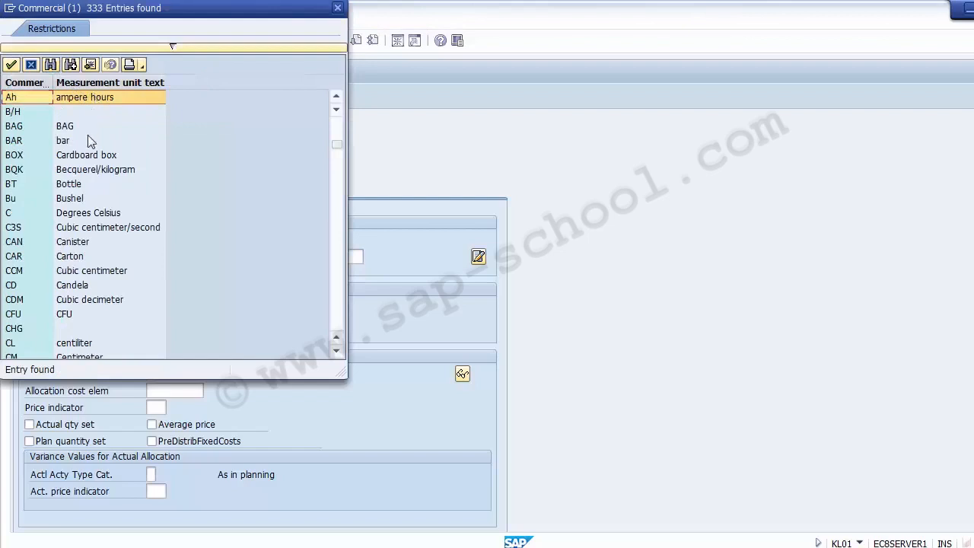
pyautogui.click(50, 66)
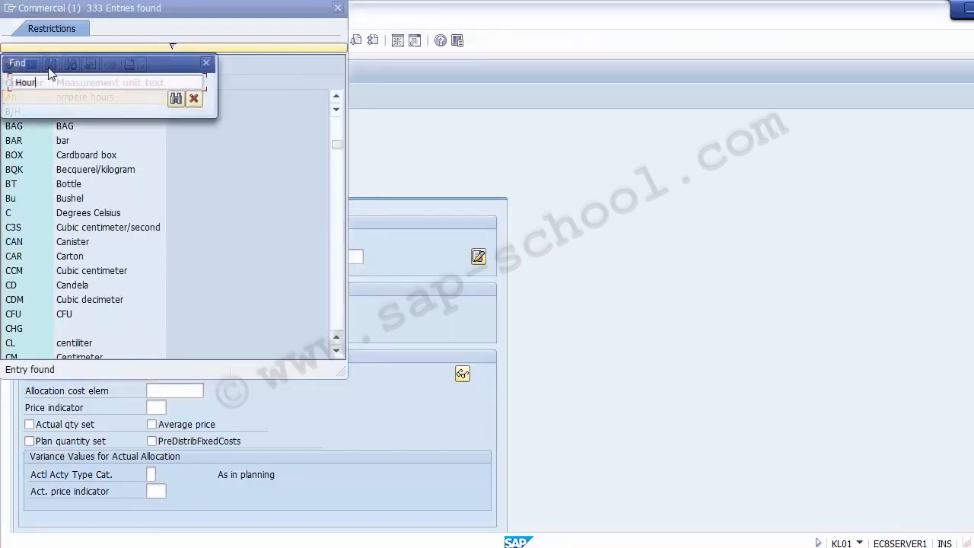
pyautogui.write('hours')
pyautogui.press('Return')
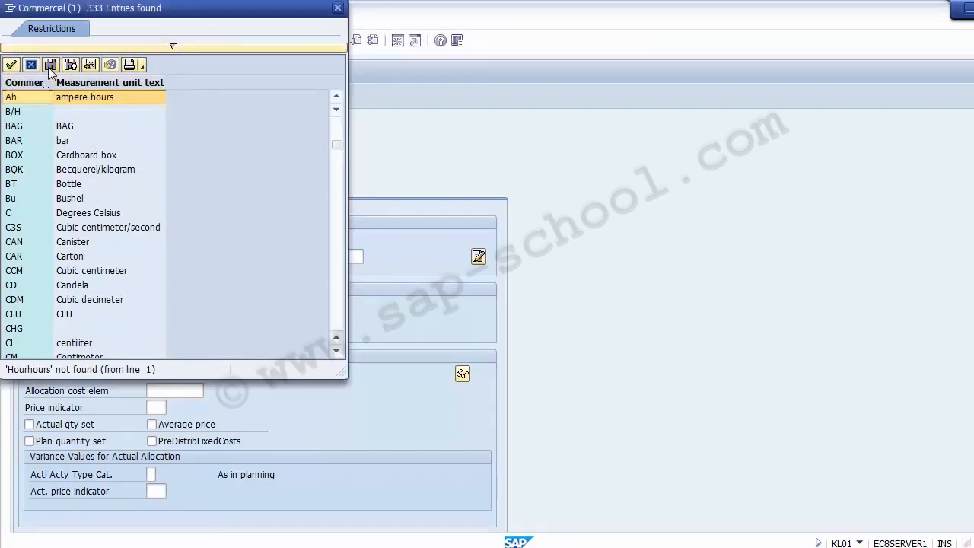
# Look further through the commercial measurement units, from centiliter on to the gram units, for an hour unit.
pyautogui.click(112, 347)
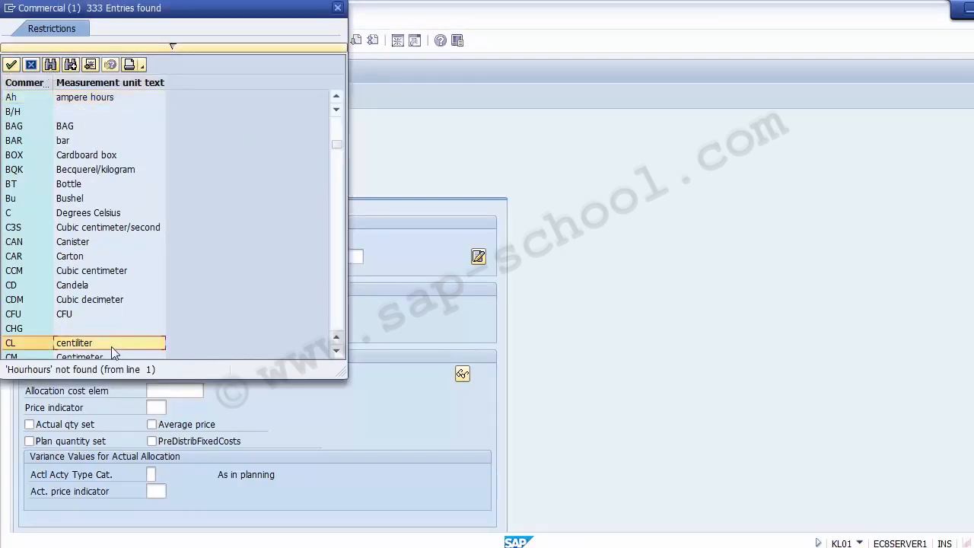
pyautogui.press('Down')
pyautogui.press('Down')
pyautogui.press('Down')
pyautogui.press('Down')
pyautogui.press('Down')
pyautogui.press('Down')
pyautogui.press('Down')
pyautogui.press('Down')
pyautogui.press('Down')
pyautogui.press('Down')
pyautogui.press('Down')
pyautogui.press('Down')
pyautogui.press('Down')
pyautogui.press('Down')
pyautogui.press('Down')
pyautogui.press('Down')
pyautogui.press('Down')
pyautogui.press('Down')
pyautogui.press('Down')
pyautogui.press('Down')
pyautogui.press('Down')
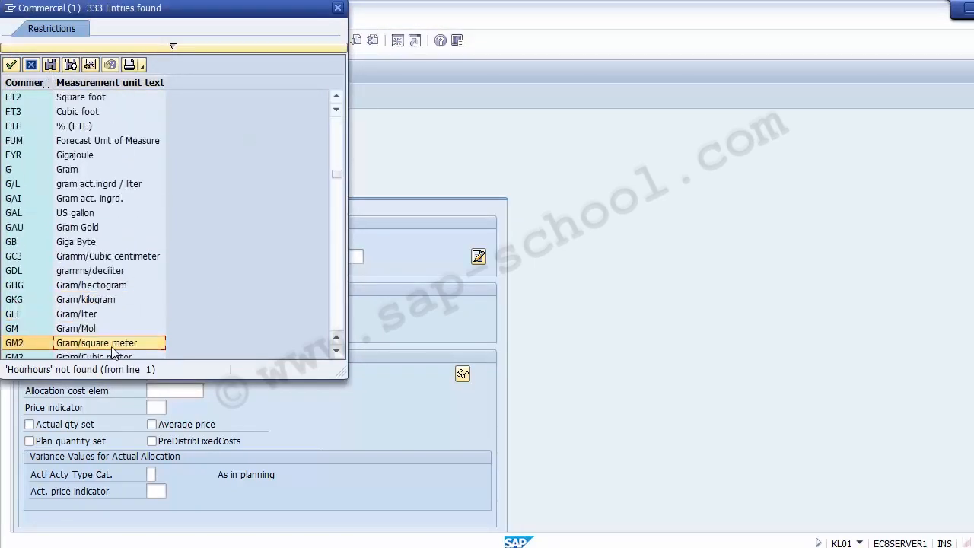
# Sort the measurement units by commercial code and choose HR (Hours) as the activity unit.
pyautogui.click(30, 84)
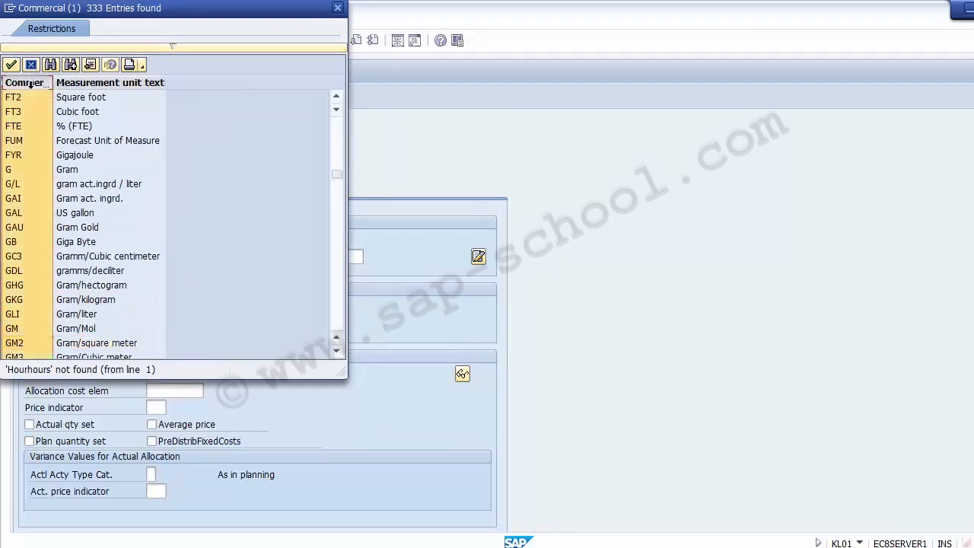
pyautogui.click(30, 86)
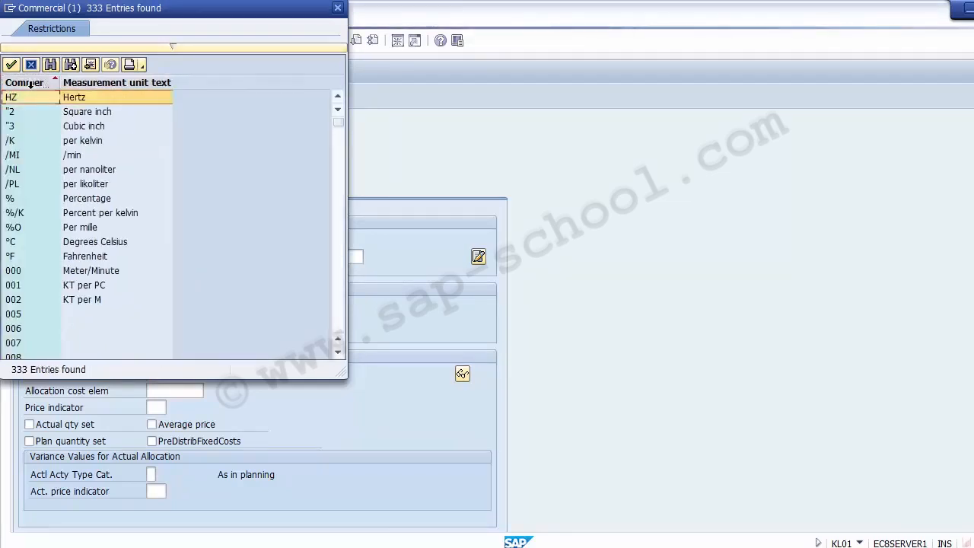
pyautogui.click(22, 314)
pyautogui.press('Down')
pyautogui.press('Down')
pyautogui.press('Down')
pyautogui.press('Down')
pyautogui.press('Down')
pyautogui.press('Down')
pyautogui.press('Down')
pyautogui.press('Down')
pyautogui.press('Down')
pyautogui.press('Down')
pyautogui.press('Down')
pyautogui.press('Down')
pyautogui.press('Down')
pyautogui.press('Down')
pyautogui.press('Down')
pyautogui.press('Down')
pyautogui.press('Down')
pyautogui.press('Down')
pyautogui.press('Down')
pyautogui.press('Down')
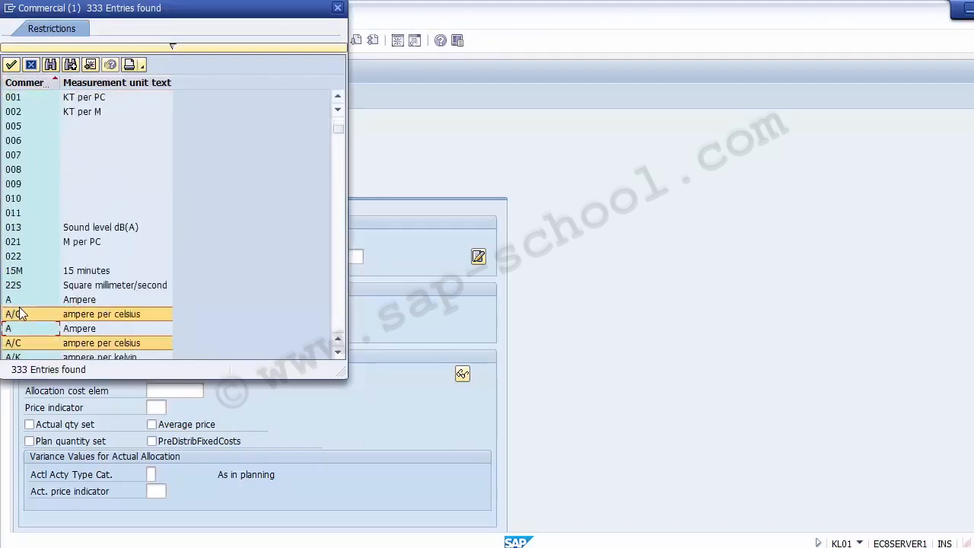
pyautogui.press('Down')
pyautogui.press('Down')
pyautogui.press('Down')
pyautogui.press('Down')
pyautogui.press('Down')
pyautogui.press('Down')
pyautogui.press('Down')
pyautogui.press('Down')
pyautogui.press('Down')
pyautogui.press('Down')
pyautogui.press('Down')
pyautogui.press('Down')
pyautogui.press('Down')
pyautogui.press('Down')
pyautogui.press('Down')
pyautogui.press('Down')
pyautogui.press('Down')
pyautogui.press('Down')
pyautogui.press('Down')
pyautogui.press('Down')
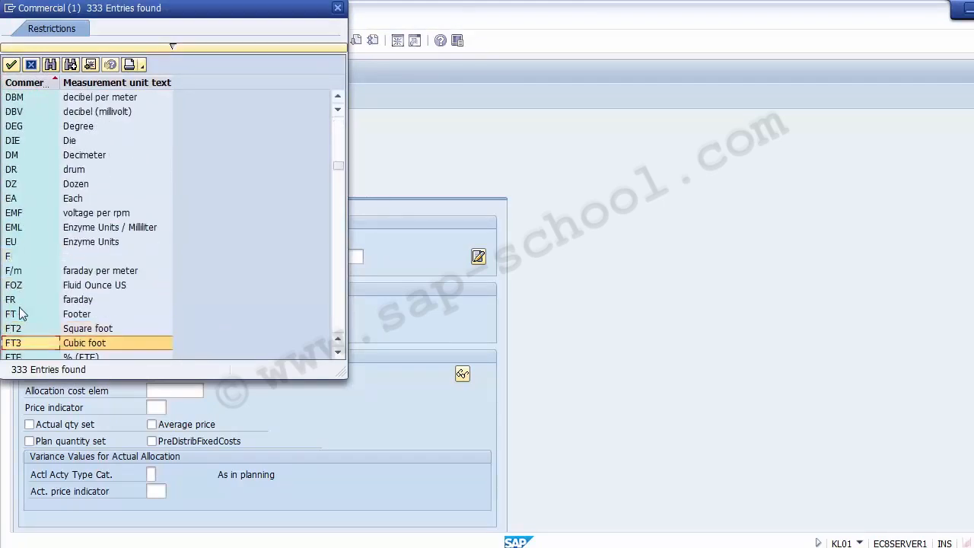
pyautogui.press('Down')
pyautogui.press('Down')
pyautogui.press('Down')
pyautogui.press('Down')
pyautogui.press('Down')
pyautogui.press('Down')
pyautogui.press('Down')
pyautogui.press('Down')
pyautogui.press('Down')
pyautogui.press('Down')
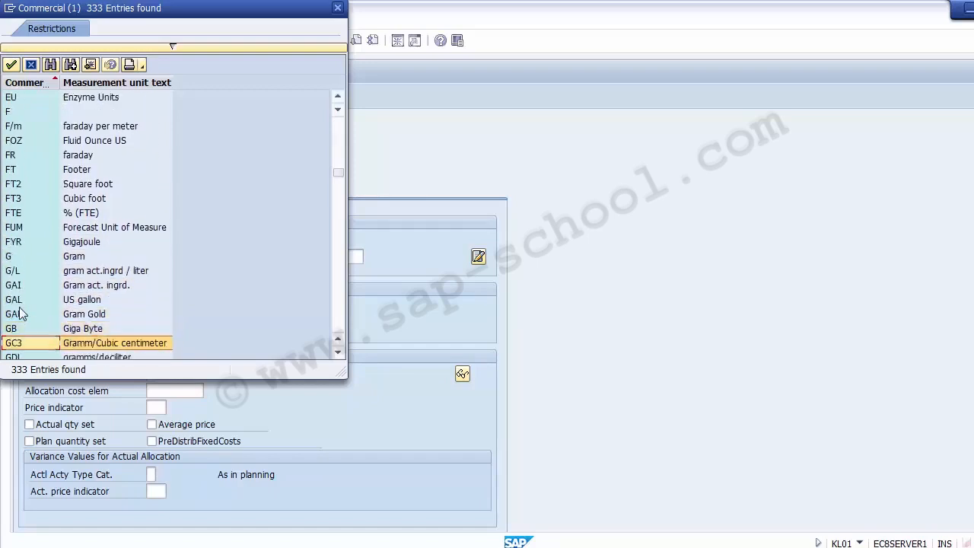
pyautogui.press('Down')
pyautogui.press('Down')
pyautogui.press('Down')
pyautogui.press('Down')
pyautogui.press('Down')
pyautogui.press('Down')
pyautogui.press('Down')
pyautogui.press('Down')
pyautogui.press('Down')
pyautogui.press('Down')
pyautogui.press('Down')
pyautogui.press('Down')
pyautogui.press('Down')
pyautogui.press('Down')
pyautogui.press('Down')
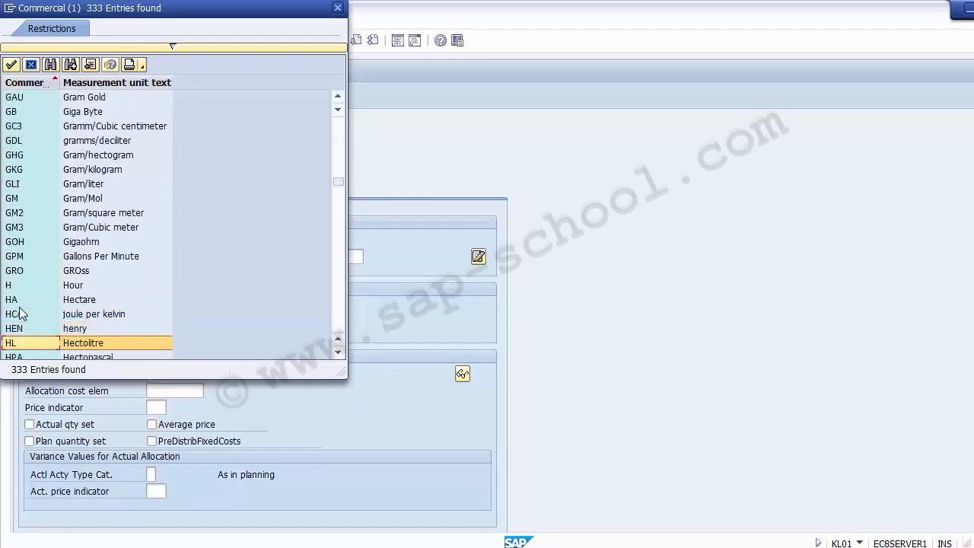
pyautogui.press('Down')
pyautogui.press('Down')
pyautogui.press('Down')
pyautogui.press('Up')
pyautogui.press('Down')
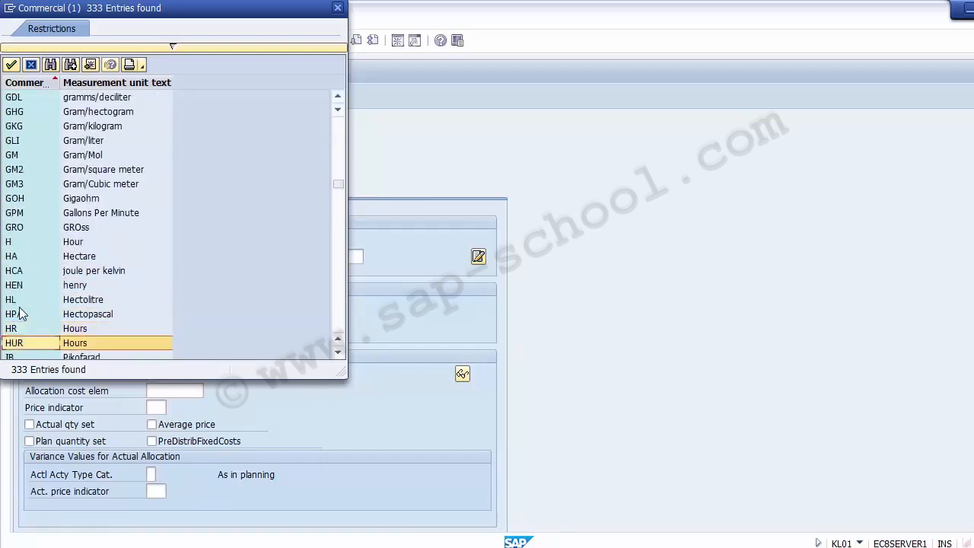
pyautogui.press('Down')
pyautogui.press('Down')
pyautogui.press('Up')
pyautogui.press('Up')
pyautogui.press('Up')
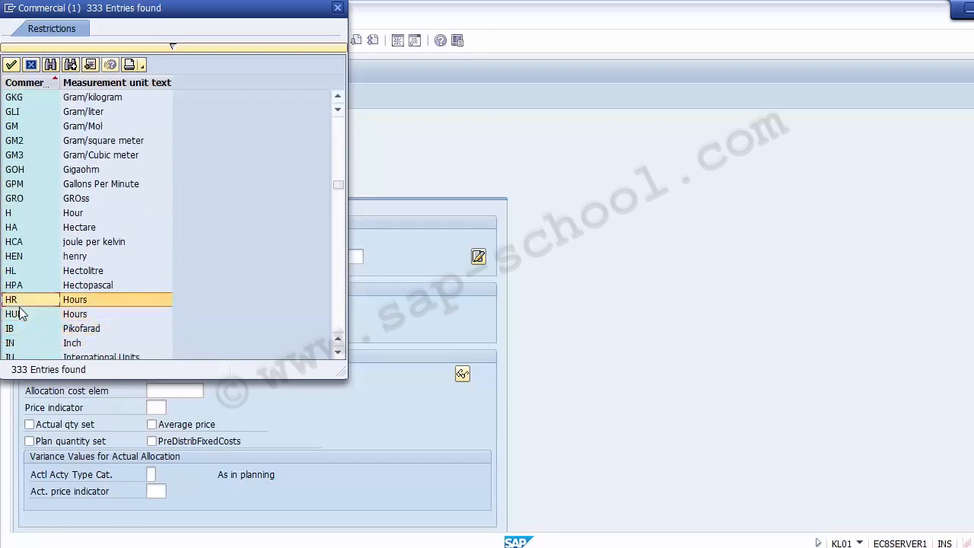
pyautogui.doubleClick(79, 302)
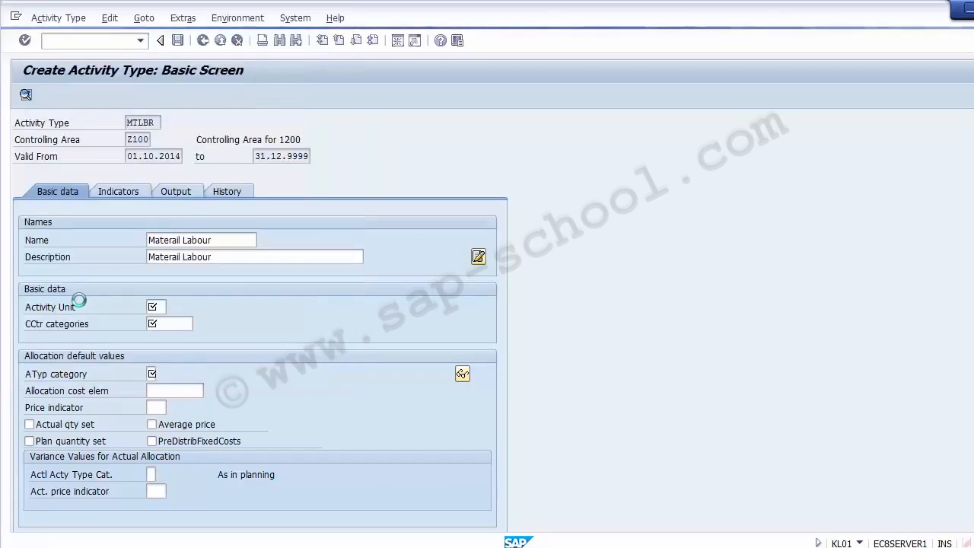
# Set the cost center category to 1 Production from the list of possible categories.
pyautogui.click(163, 325)
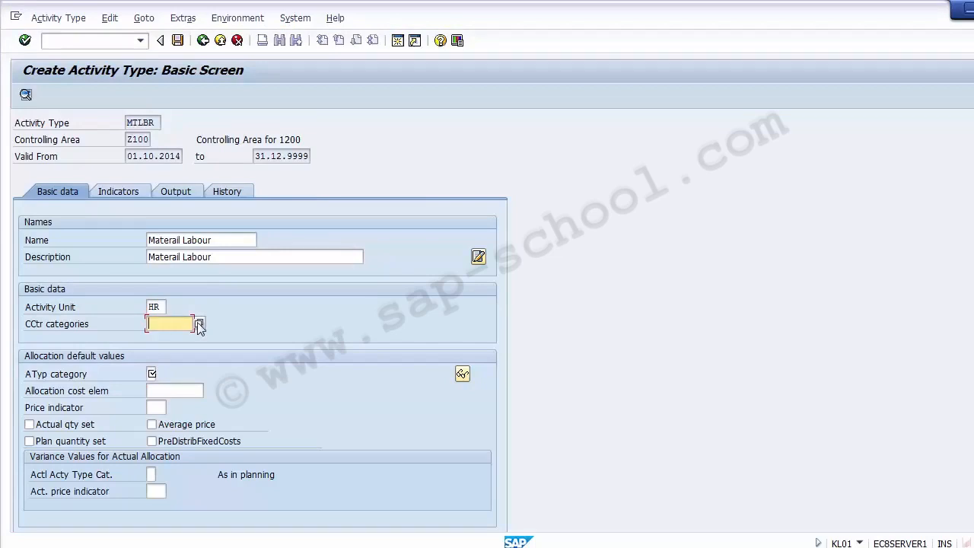
pyautogui.click(198, 324)
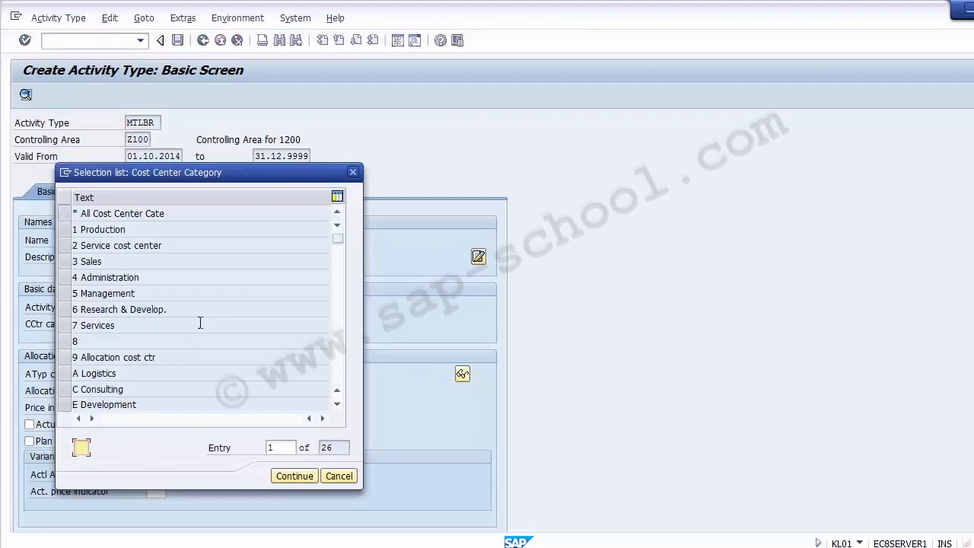
pyautogui.moveTo(120, 174); pyautogui.dragTo(379, 164)
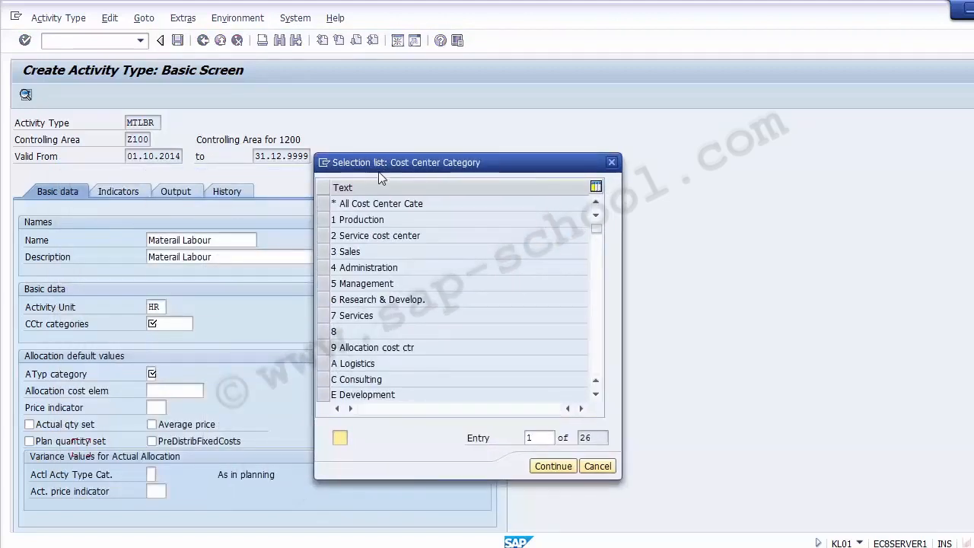
pyautogui.click(325, 221)
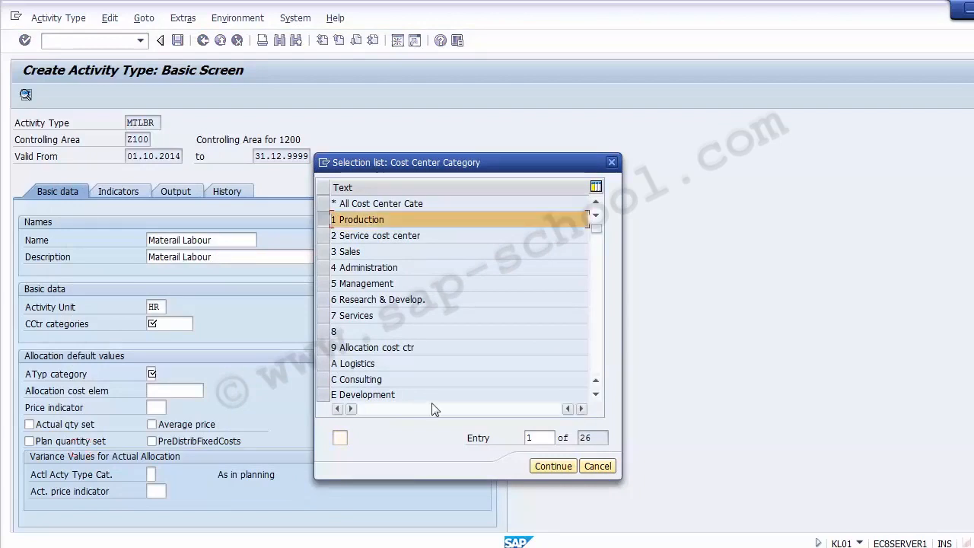
pyautogui.click(548, 466)
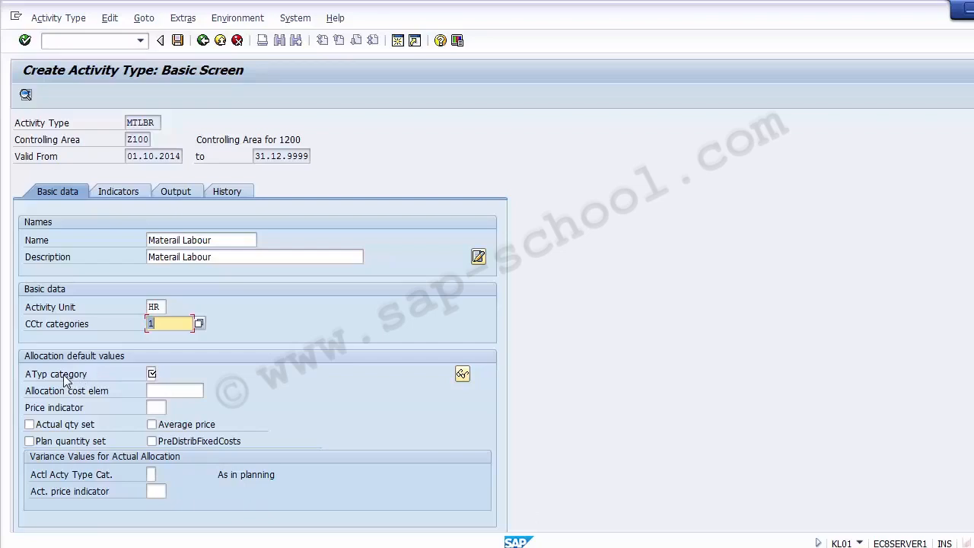
# Set the activity type category to 1, Manual entry, manual allocation.
pyautogui.click(152, 373)
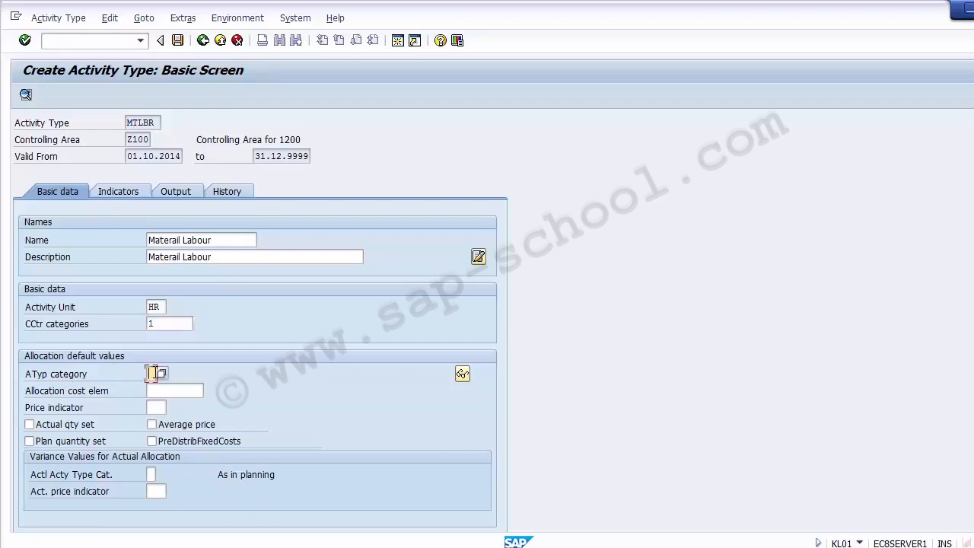
pyautogui.click(161, 375)
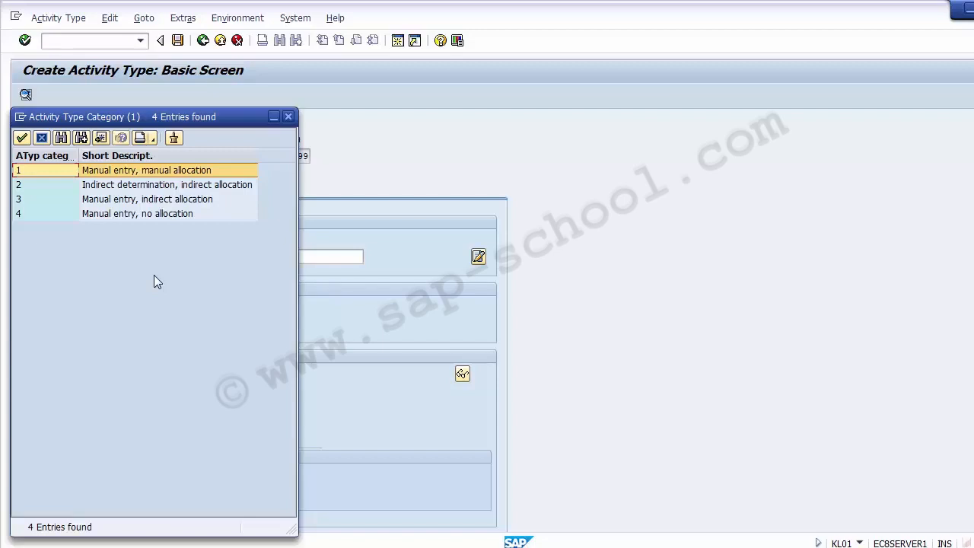
pyautogui.doubleClick(122, 171)
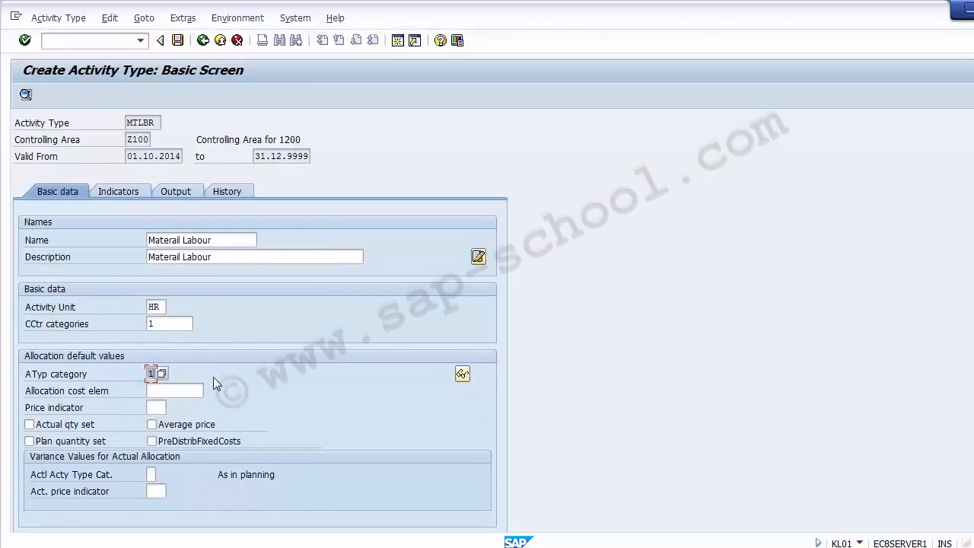
# Leave the allocation cost element empty and set the price indicator to 1, Plan price, automatically based on activity.
pyautogui.click(68, 395)
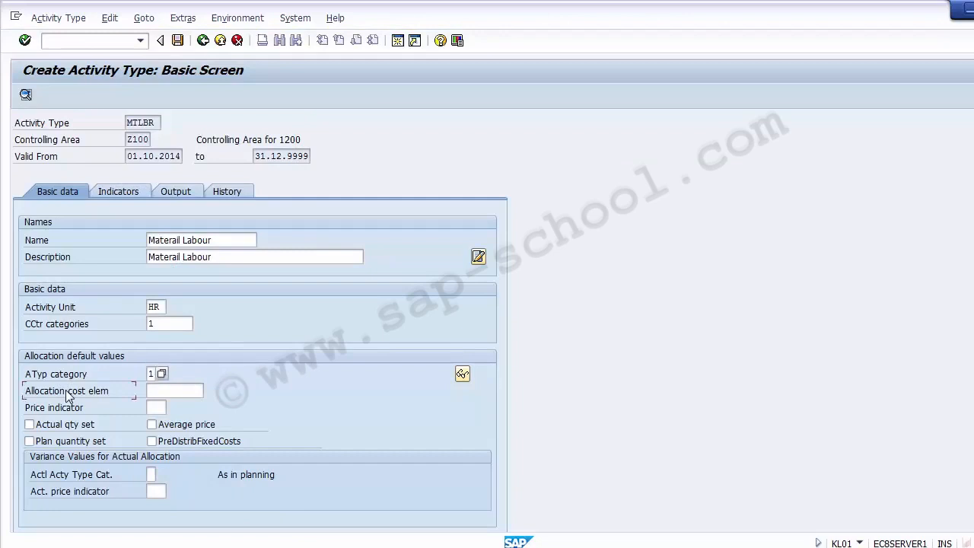
pyautogui.click(164, 395)
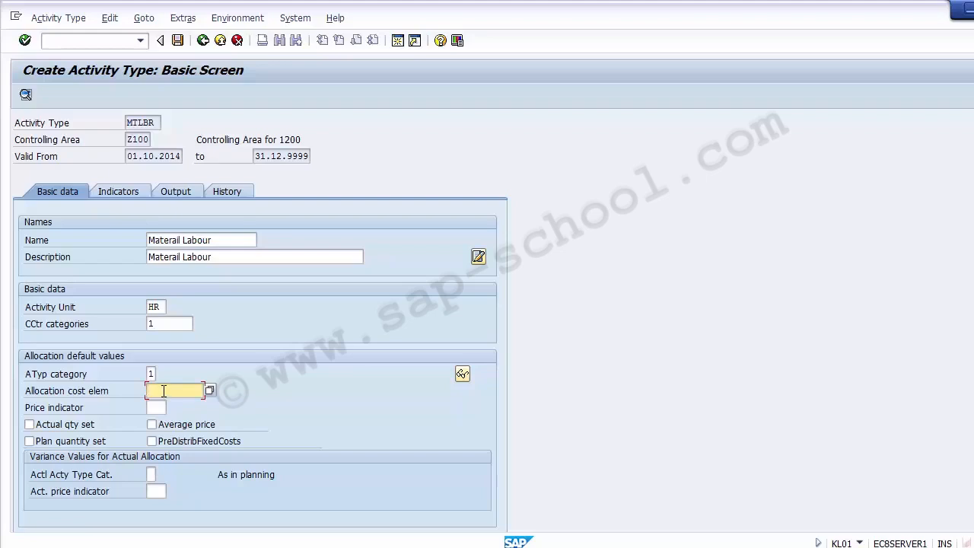
pyautogui.click(156, 408)
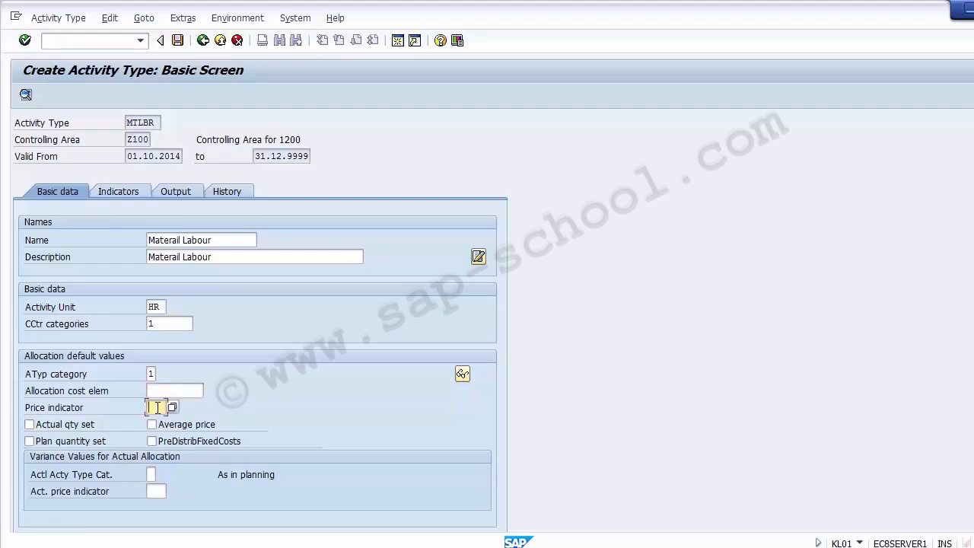
pyautogui.click(173, 407)
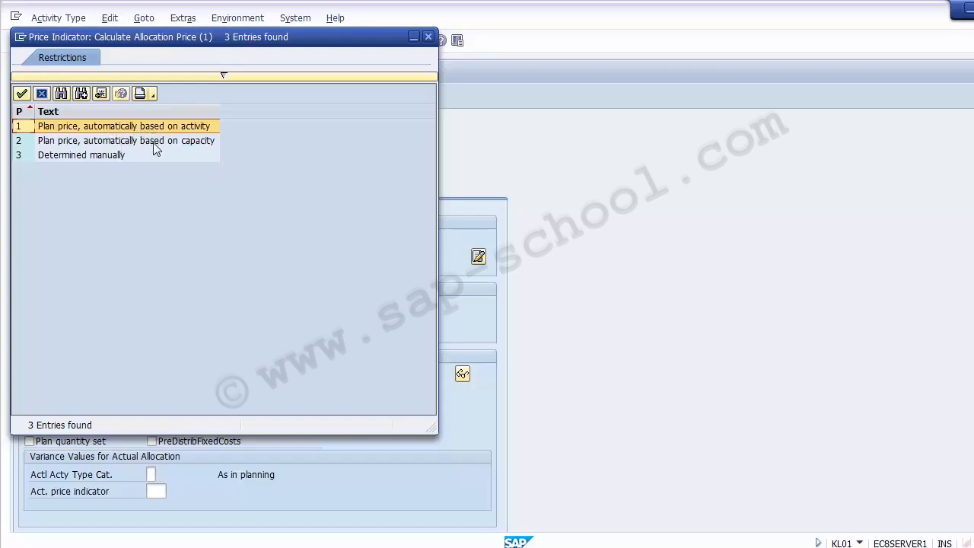
pyautogui.click(85, 159)
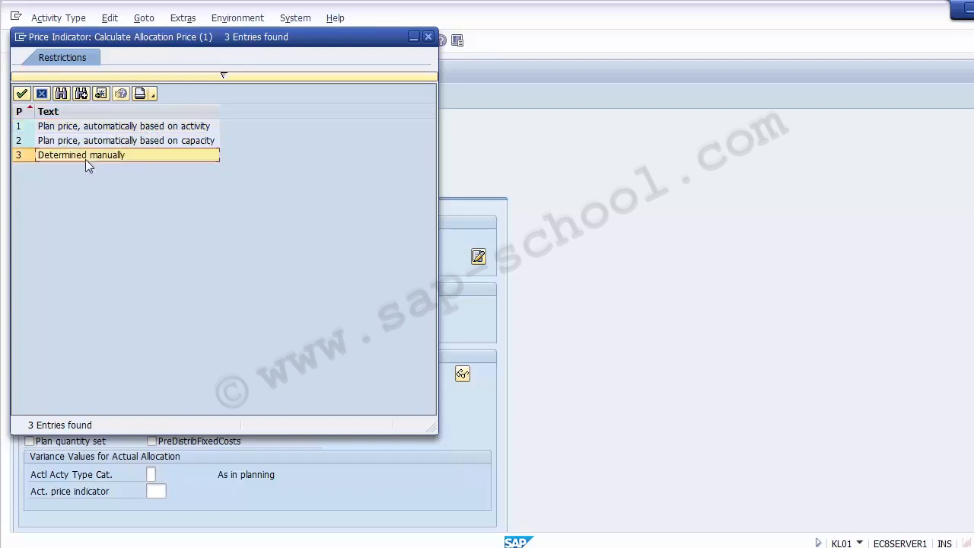
pyautogui.click(74, 128)
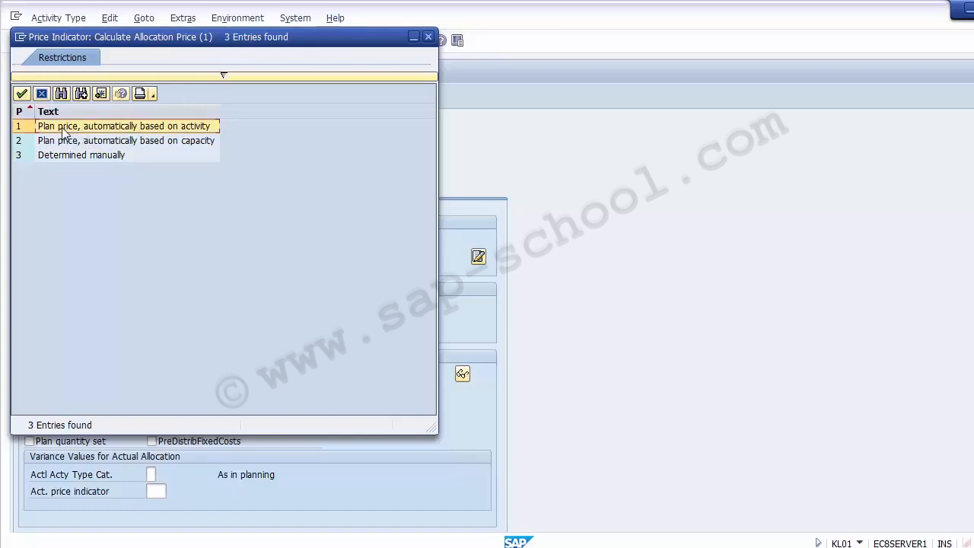
pyautogui.doubleClick(61, 127)
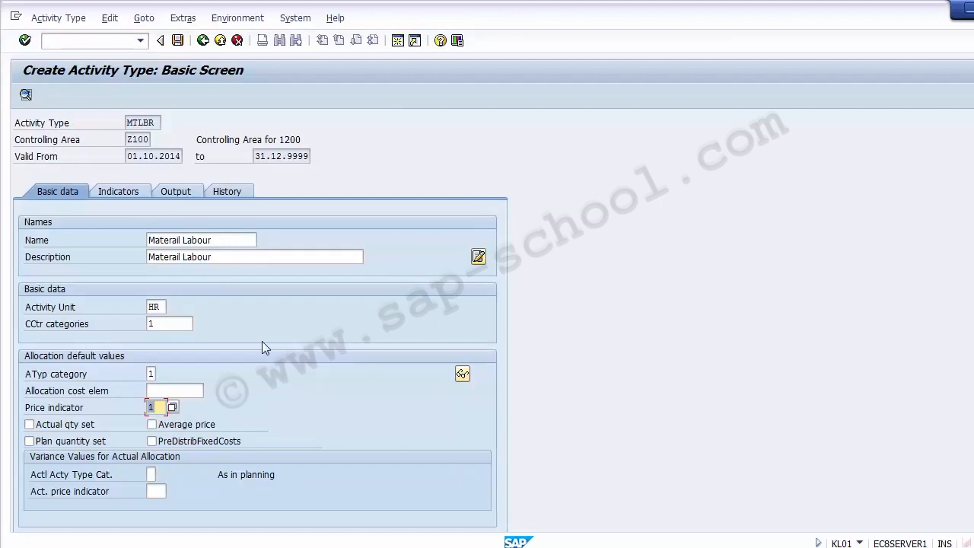
# Try to save the activity type and look up the possible allocation cost elements.
pyautogui.click(177, 42)
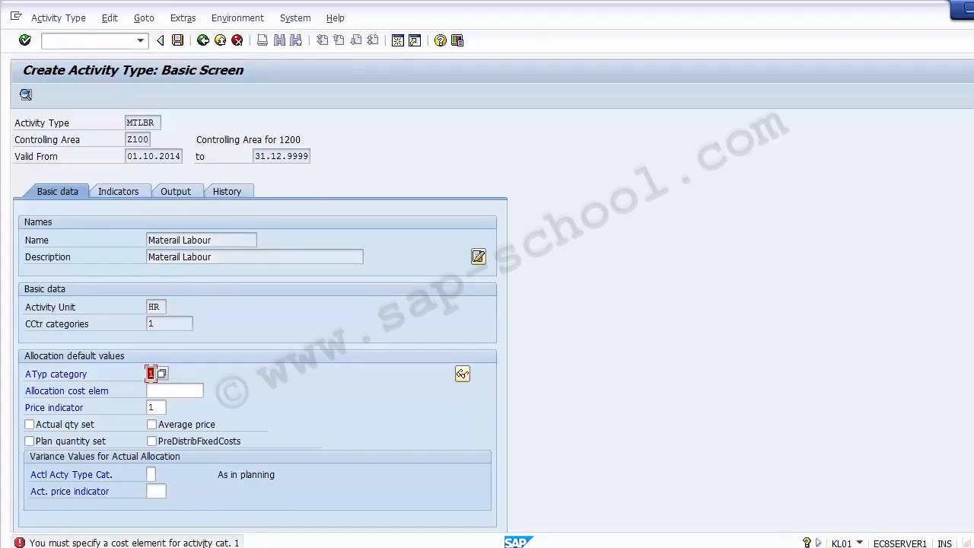
pyautogui.click(172, 392)
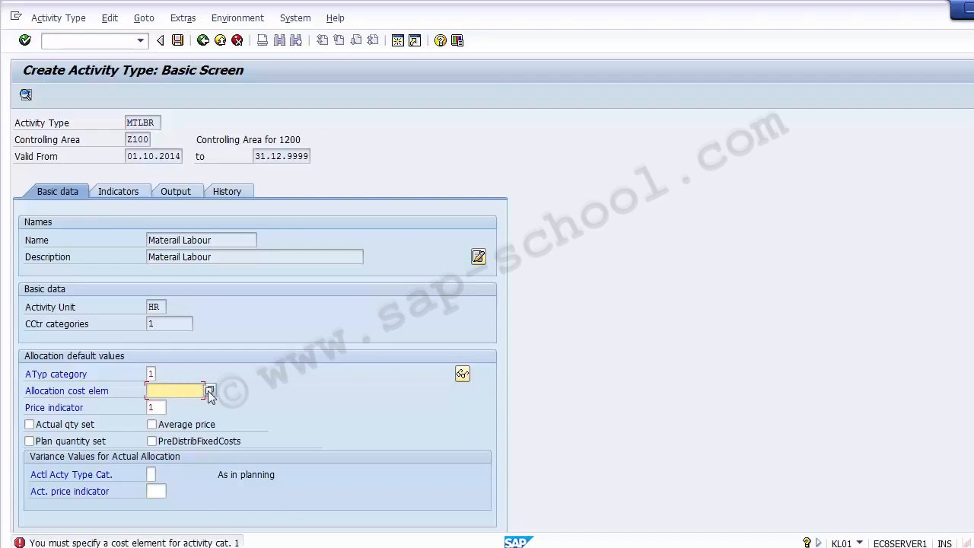
pyautogui.click(209, 390)
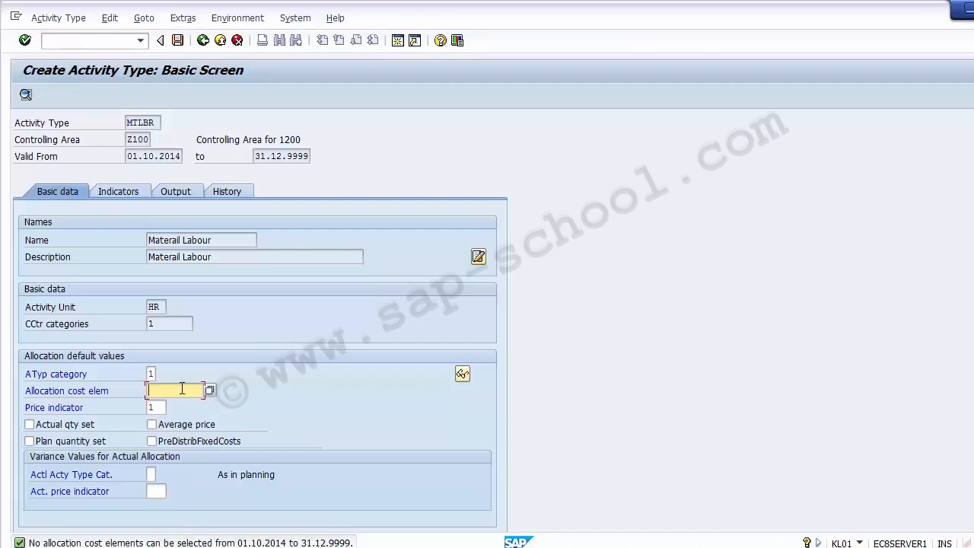
# Try to assign 50000 as the allocation cost element.
pyautogui.write('50000')
pyautogui.press('Return')
pyautogui.press('Return')
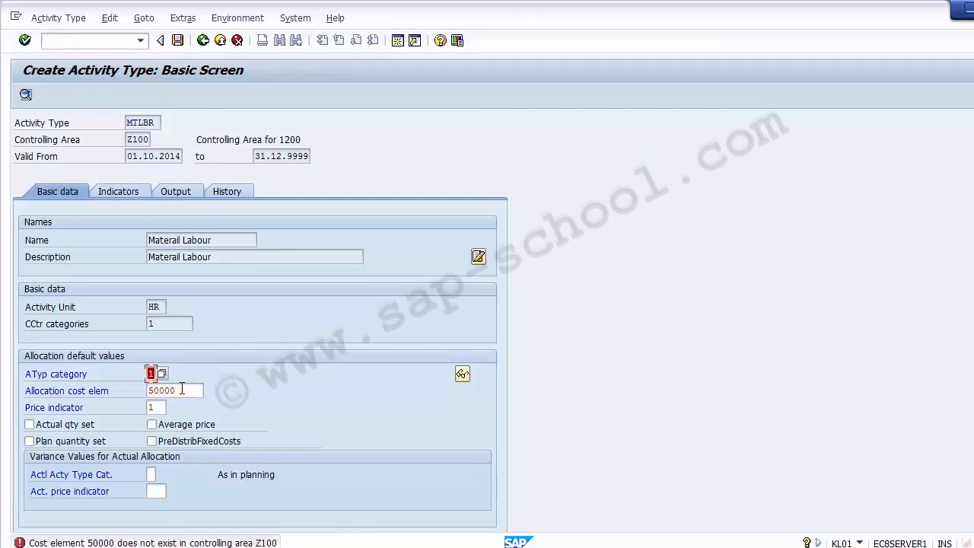
# Re-enter 1 as the activity type category and clear the allocation cost element.
pyautogui.press('BackSpace')
pyautogui.write('1')
pyautogui.press('Tab')
pyautogui.press('Delete')
pyautogui.press('Delete')
pyautogui.press('Delete')
pyautogui.press('Delete')
pyautogui.press('Delete')
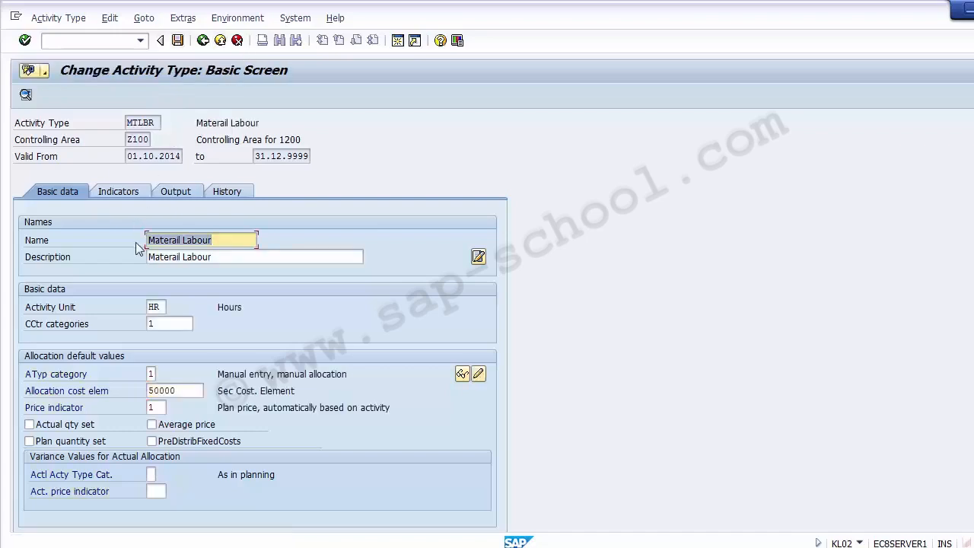
# Check the allocation cost element and price indicator, save activity type MTLBR, and close the activity selection.
pyautogui.moveTo(181, 391); pyautogui.dragTo(132, 390)
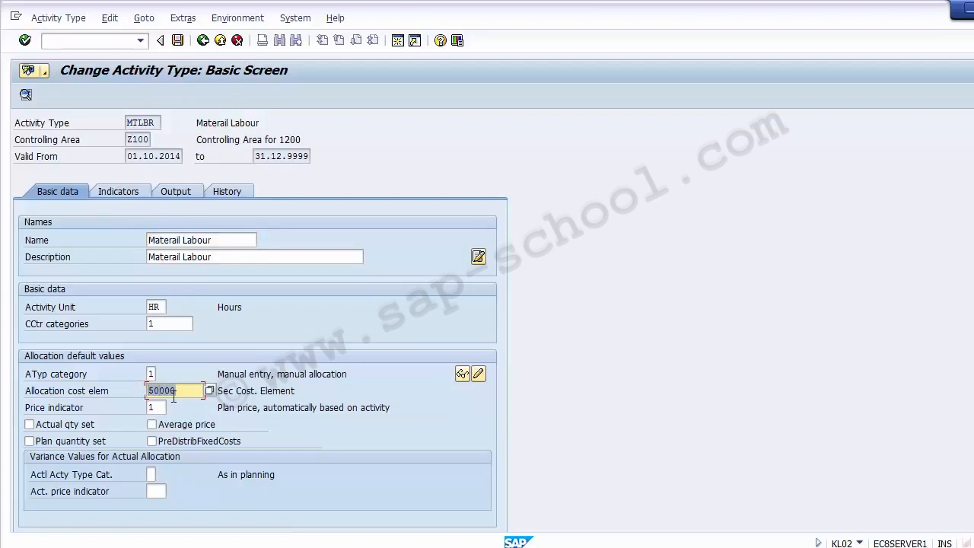
pyautogui.click(172, 392)
pyautogui.click(156, 409)
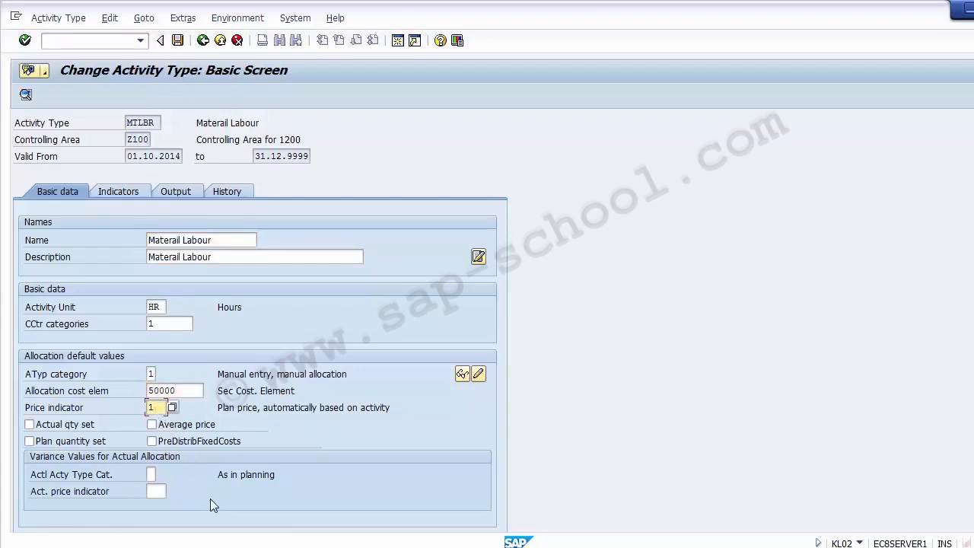
pyautogui.click(178, 40)
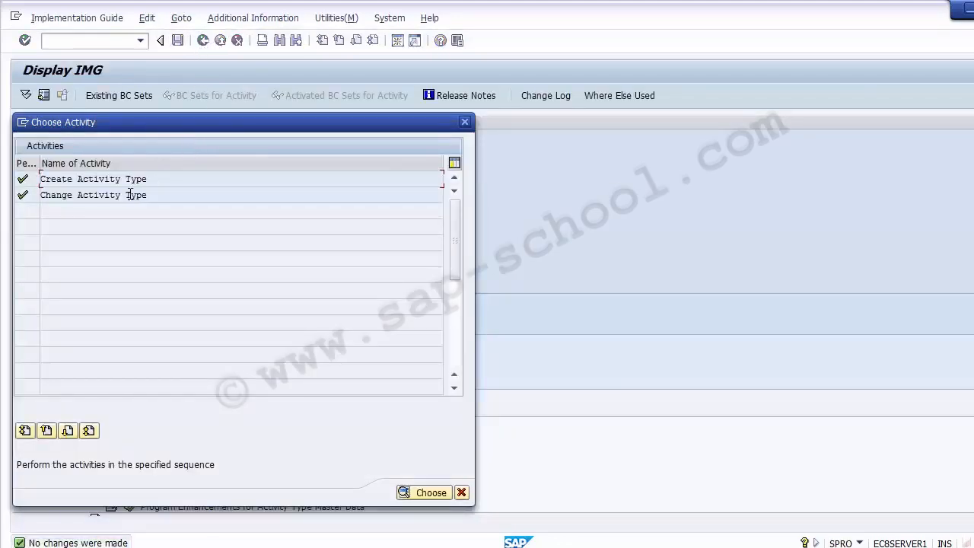
pyautogui.click(462, 493)
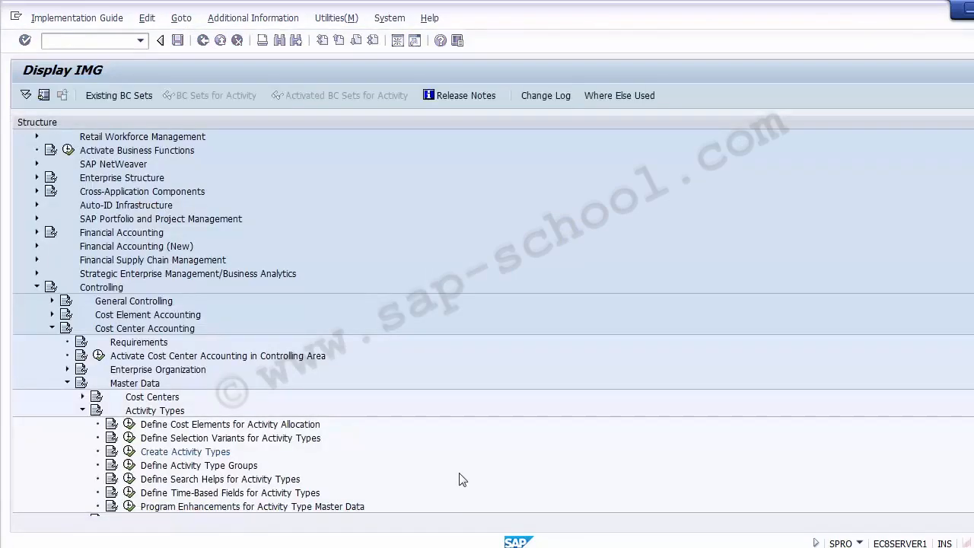
# Open activity type MTLBR for changing through the Create Activity Types activity.
pyautogui.click(129, 452)
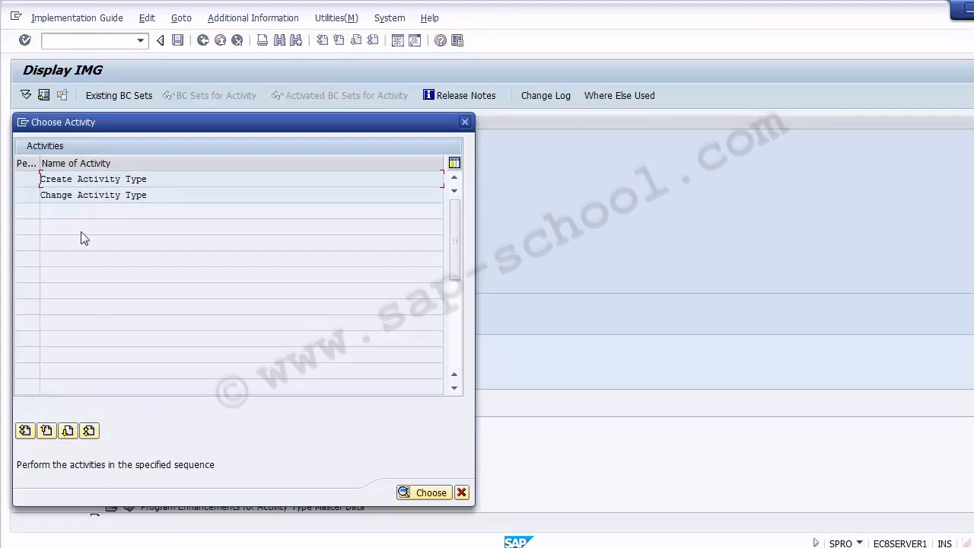
pyautogui.click(65, 197)
pyautogui.doubleClick(66, 197)
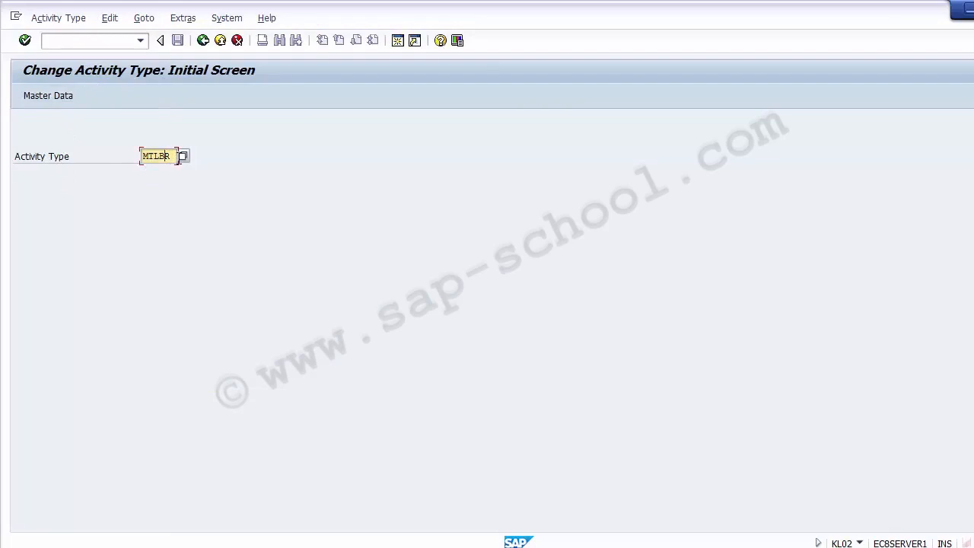
pyautogui.press('Return')
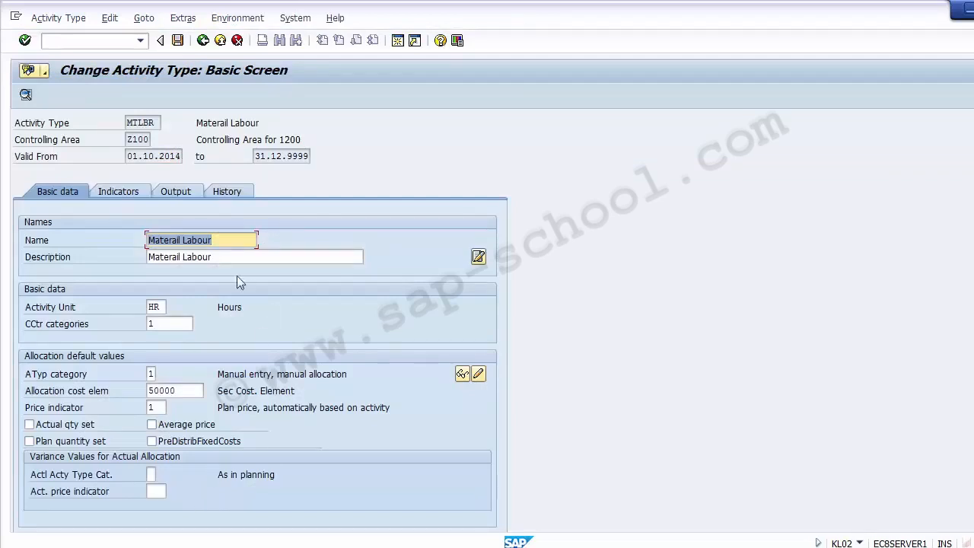
# Review the indicators and basic data of the activity type, leave it and close the activity selection.
pyautogui.click(123, 192)
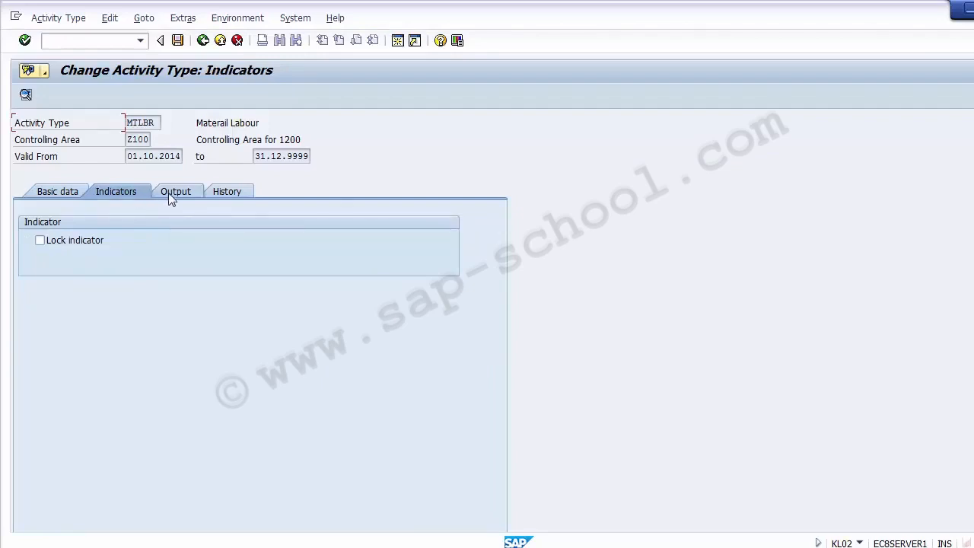
pyautogui.click(168, 192)
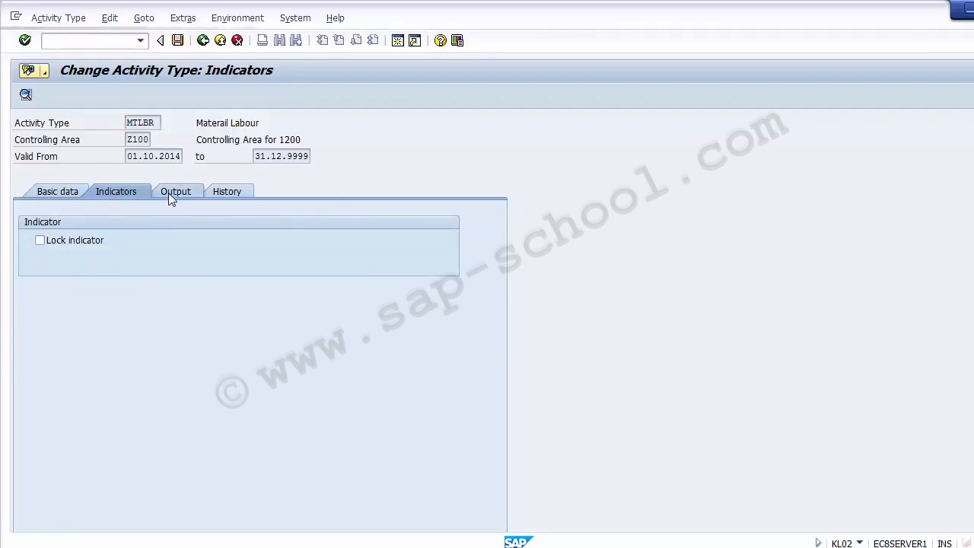
pyautogui.click(119, 188)
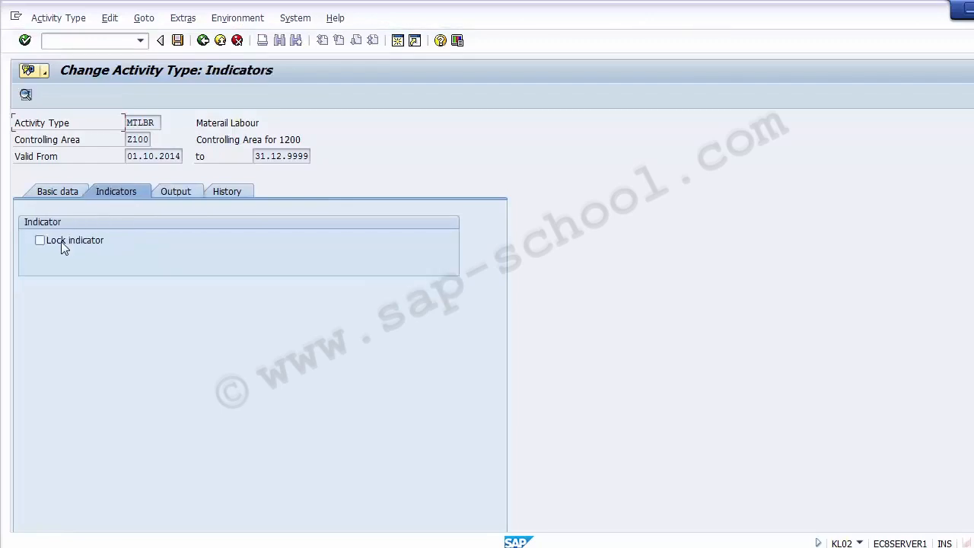
pyautogui.click(45, 194)
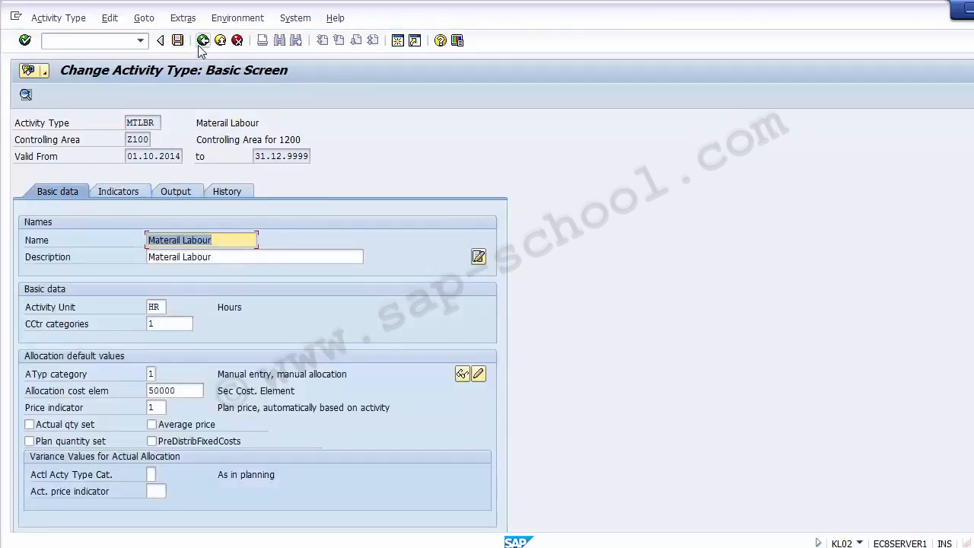
pyautogui.click(203, 40)
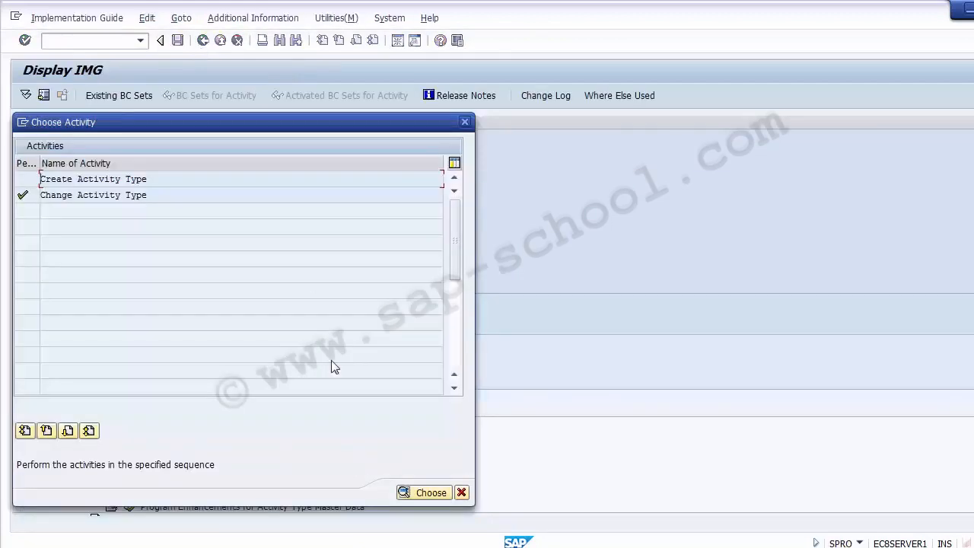
pyautogui.click(461, 492)
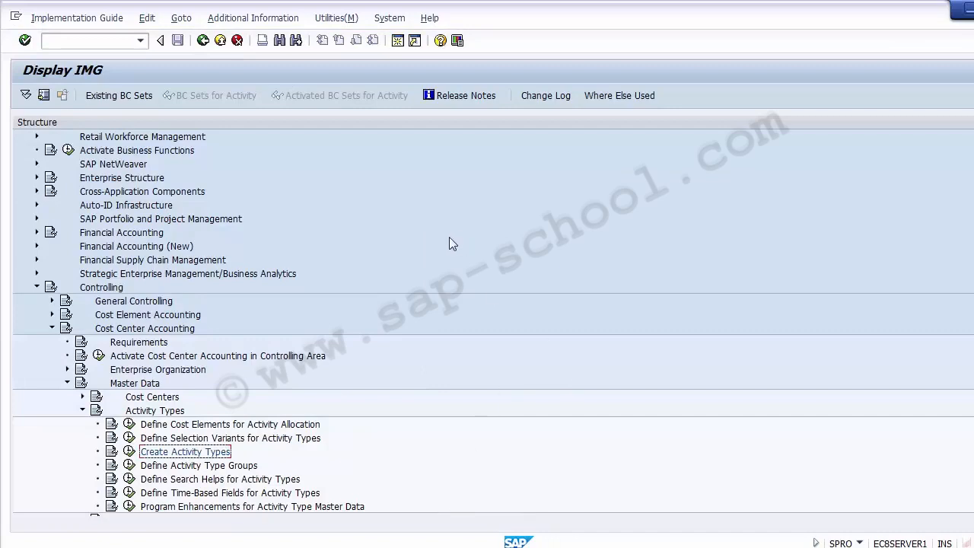
# Collapse the Activity Types node, switch to the PowerPoint presentation and advance past the Activity Type slide.
pyautogui.click(83, 411)
pyautogui.hotkey('alt', 'Tab')
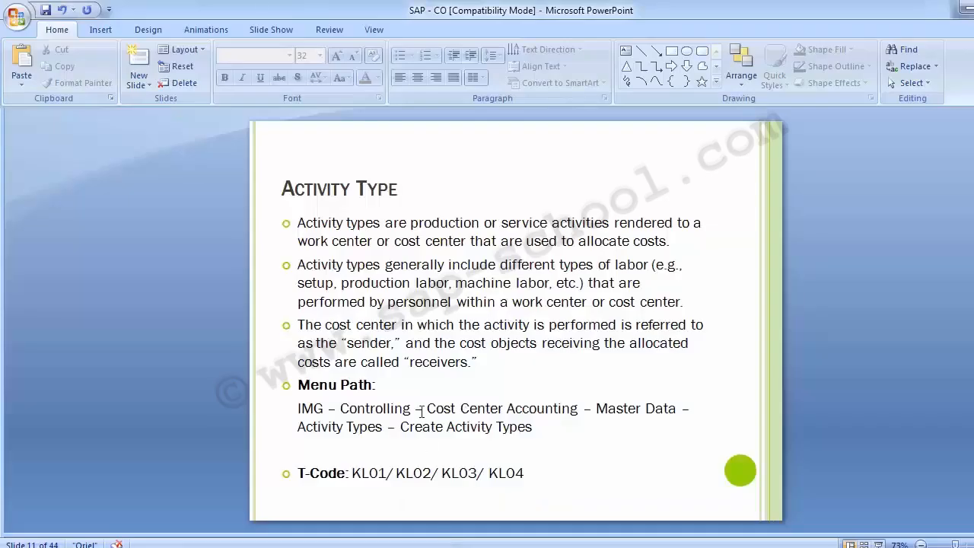
pyautogui.scroll(-1, 163, 310)
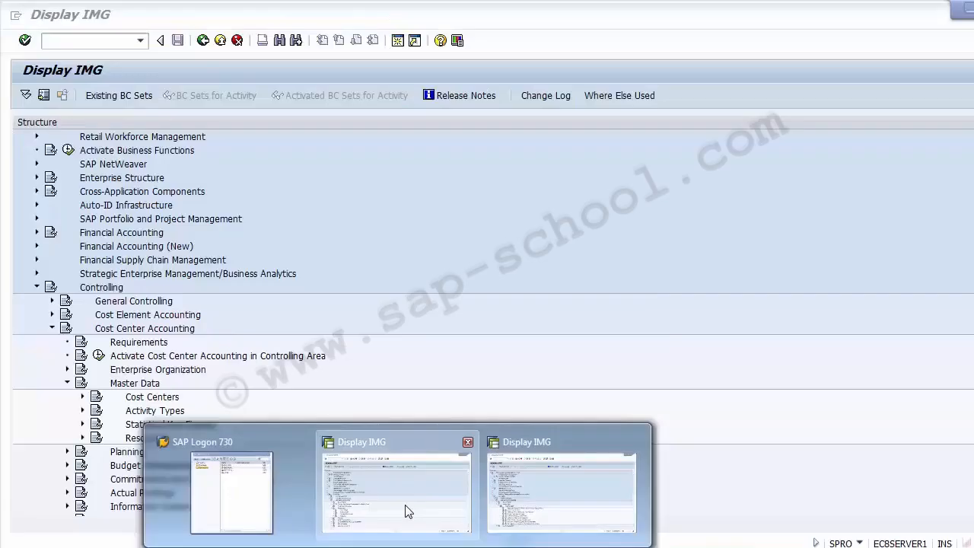
# Switch back to the SAP Display IMG session and start Create Statistical Key Figures under Cost Center Accounting master data.
pyautogui.click(407, 511)
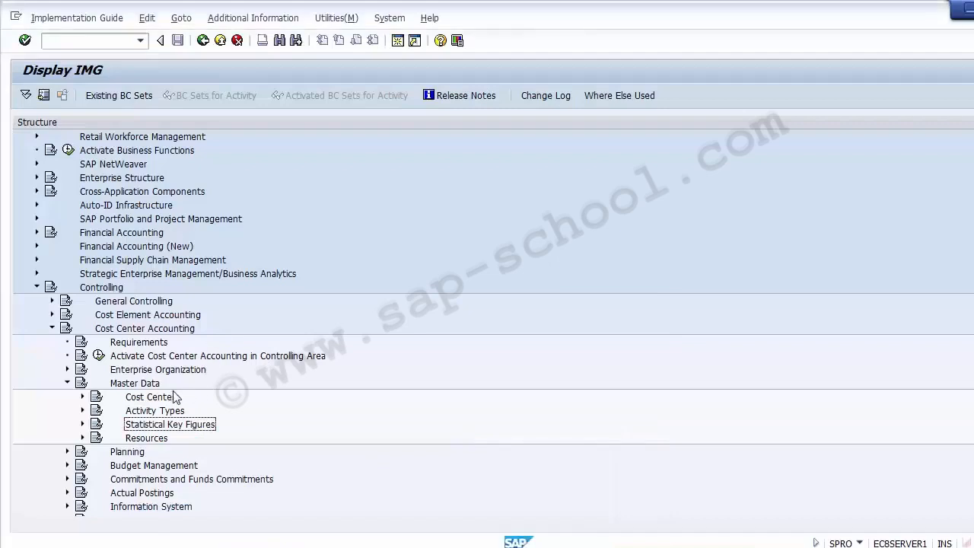
pyautogui.click(146, 385)
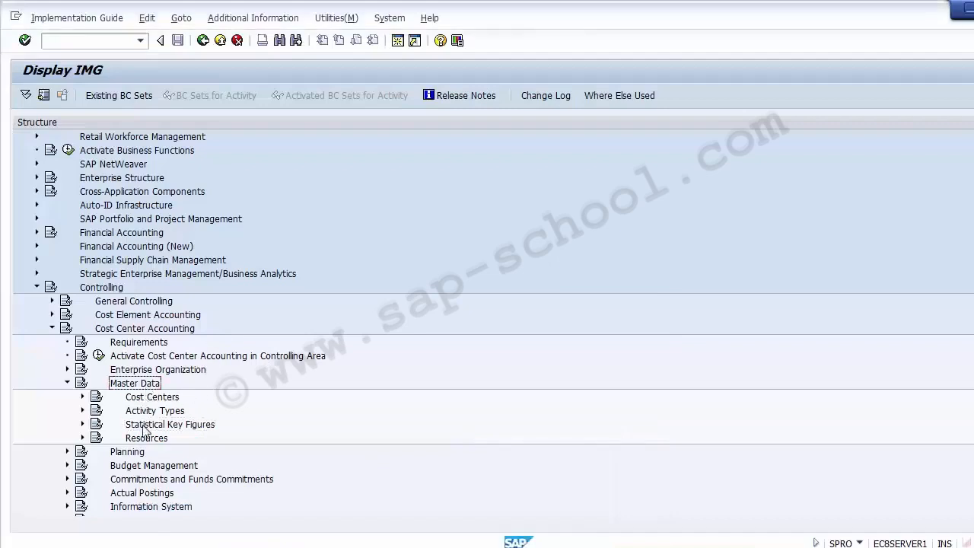
pyautogui.click(145, 427)
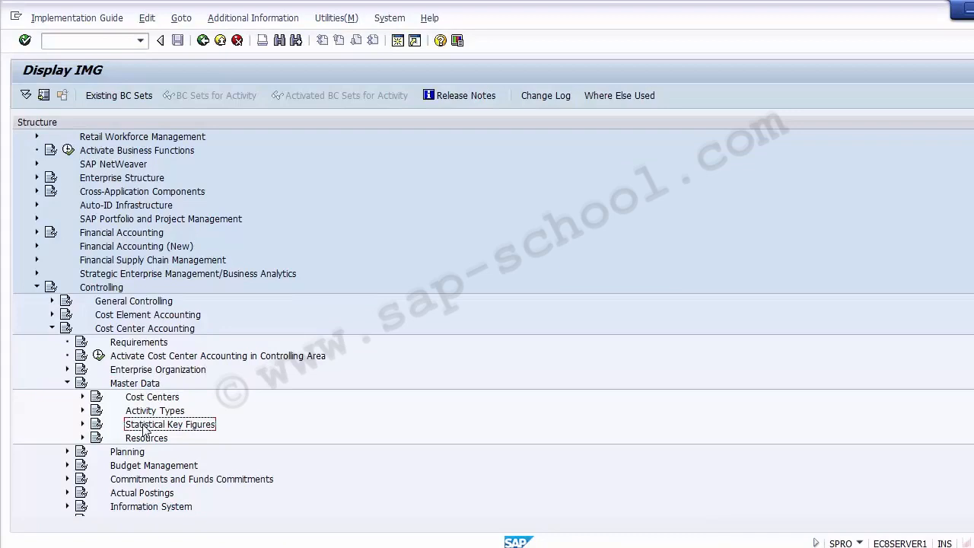
pyautogui.click(83, 425)
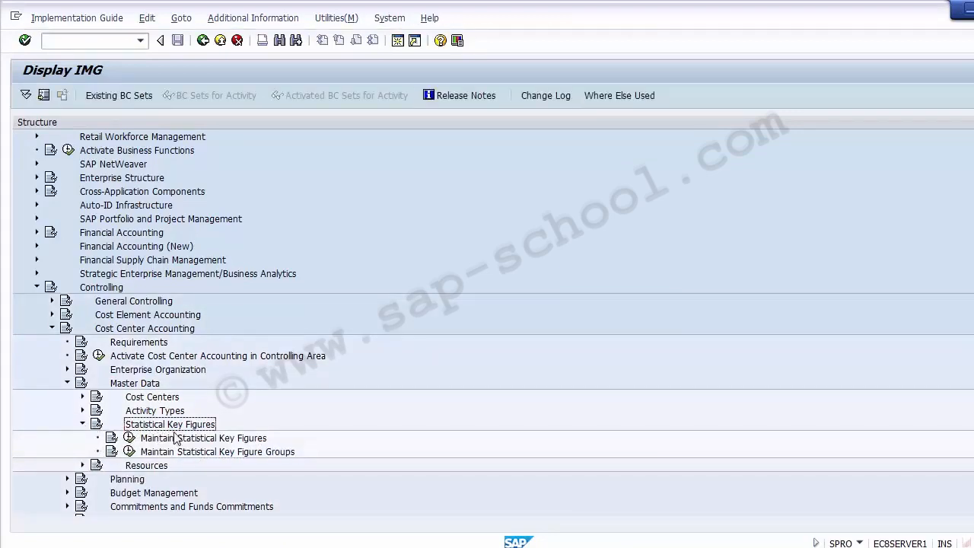
pyautogui.click(178, 440)
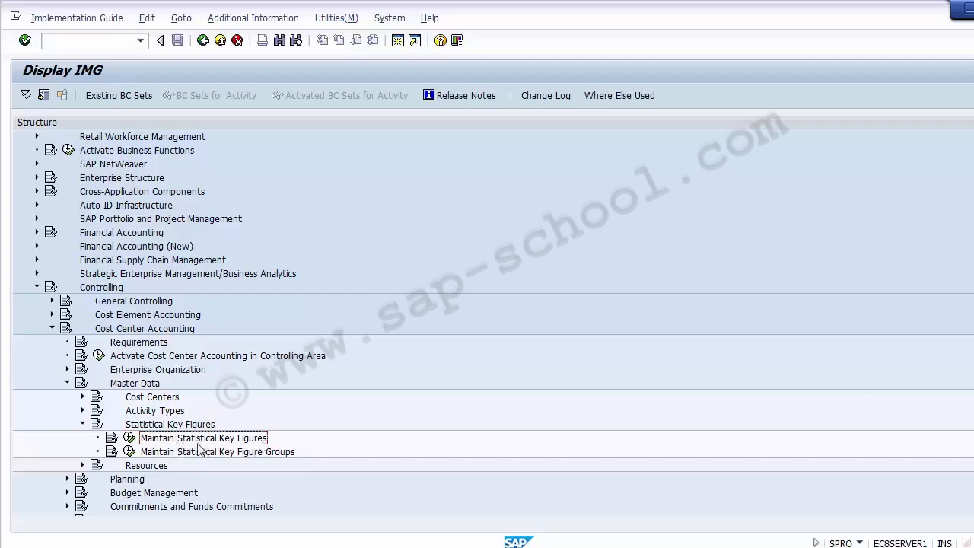
pyautogui.click(129, 439)
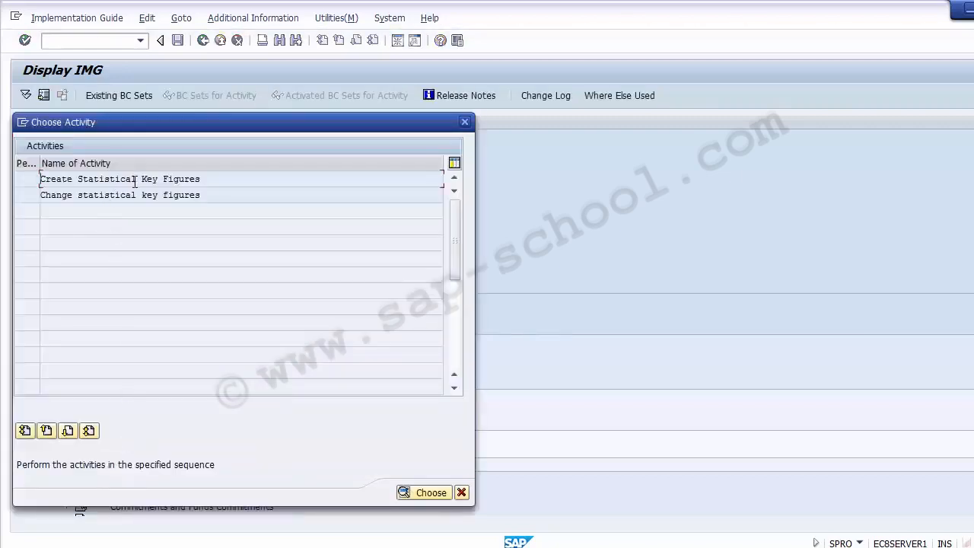
pyautogui.click(134, 198)
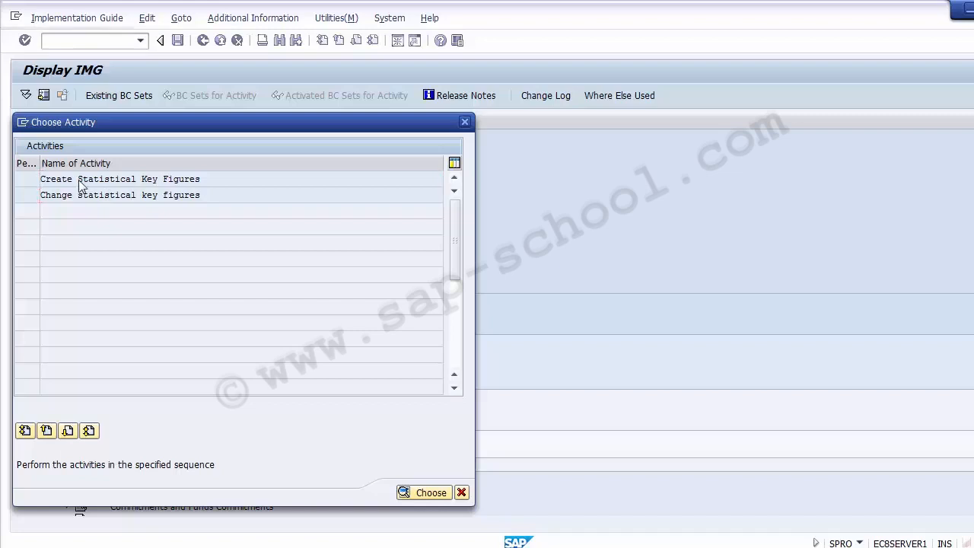
pyautogui.doubleClick(79, 182)
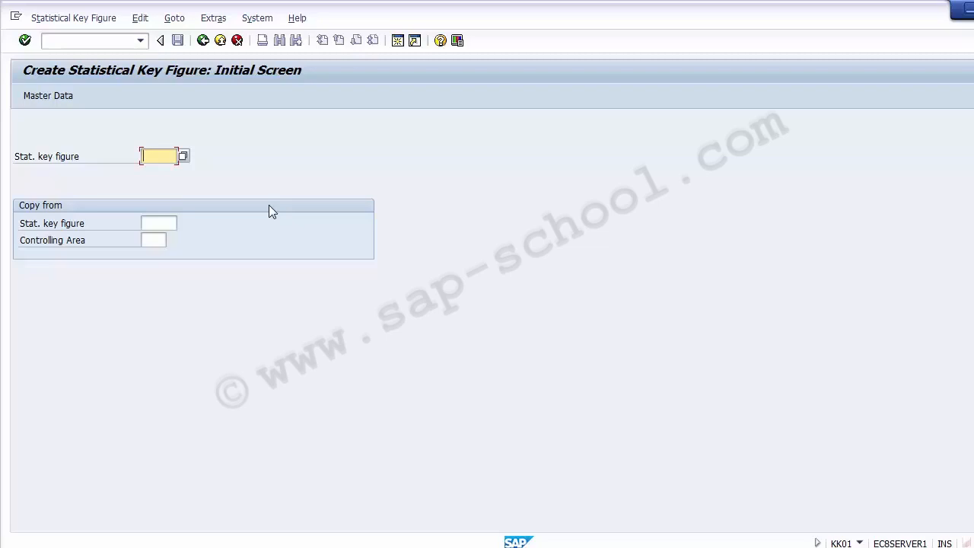
pyautogui.click(154, 243)
pyautogui.click(153, 222)
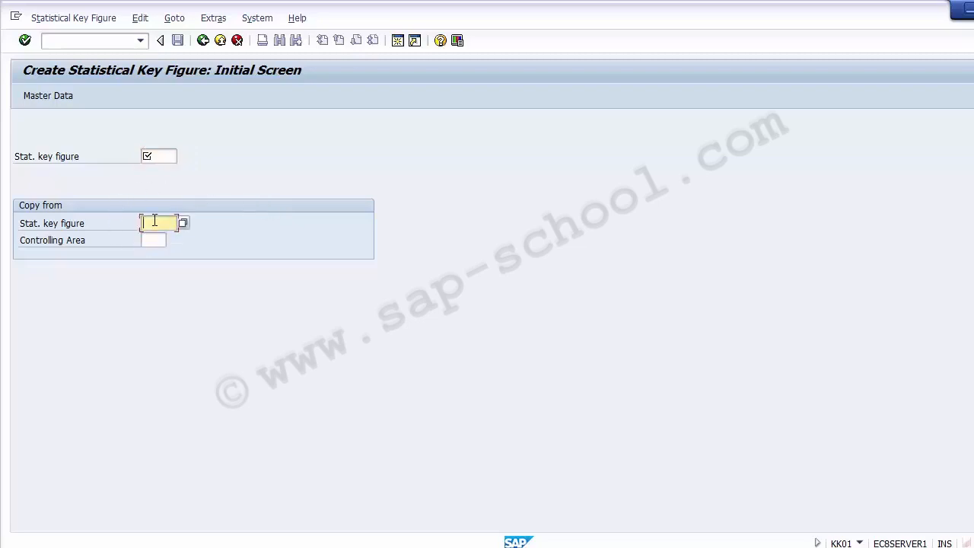
pyautogui.click(161, 154)
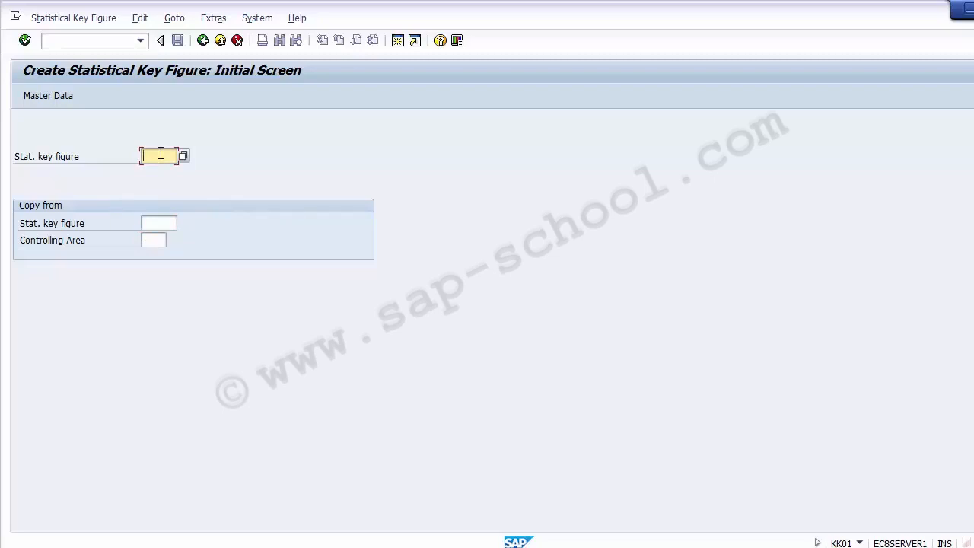
pyautogui.write('SI')
pyautogui.write('0001')
pyautogui.press('BackSpace')
pyautogui.press('BackSpace')
pyautogui.press('BackSpace')
pyautogui.press('BackSpace')
pyautogui.press('BackSpace')
pyautogui.press('BackSpace')
# Enter SV0001 as the statistical key figure, open its master data and name it "Sales Volume in pounds".
pyautogui.write('SV0001')
pyautogui.press('Return')
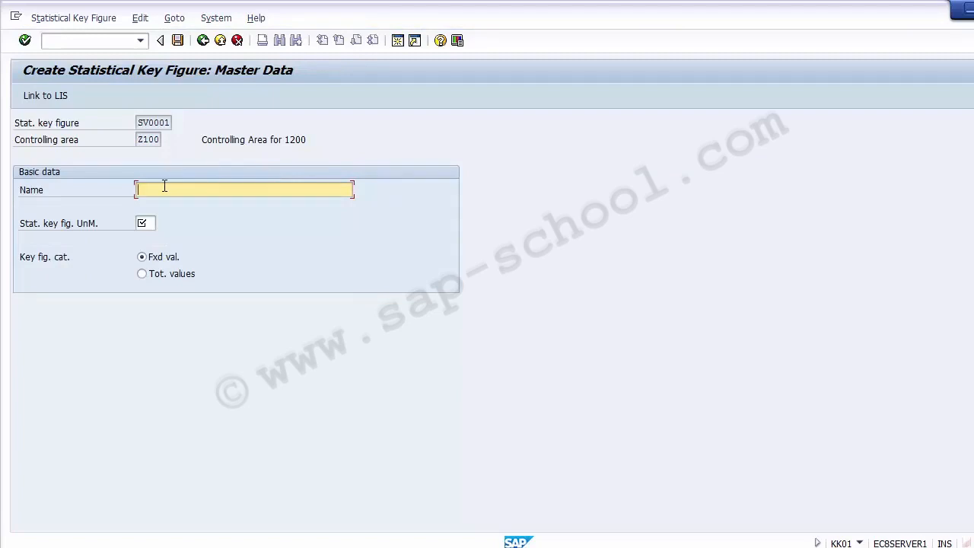
pyautogui.write('Sales Volume in pounds')
# Search the list of measurement units for LB and assign US pound as the key figure's unit.
pyautogui.click(155, 221)
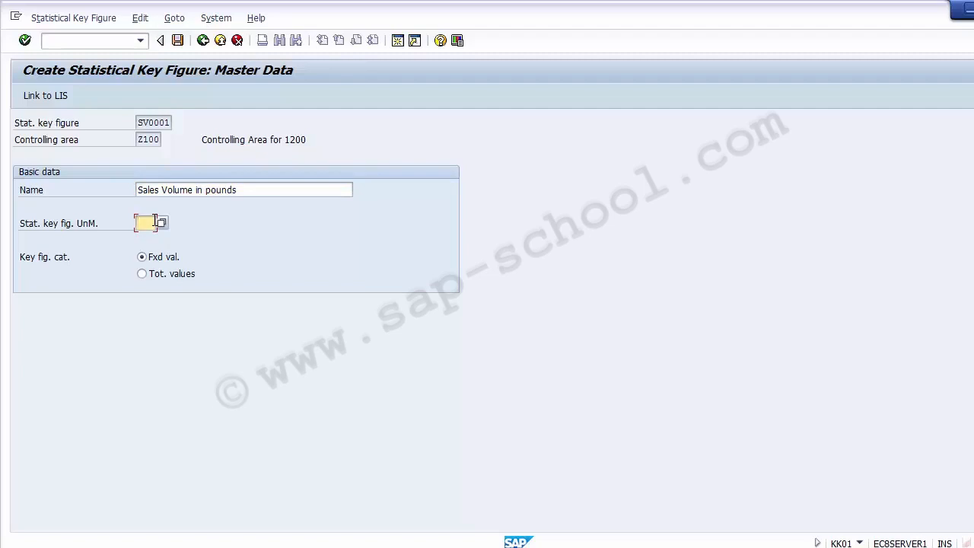
pyautogui.click(79, 225)
pyautogui.click(147, 222)
pyautogui.click(162, 223)
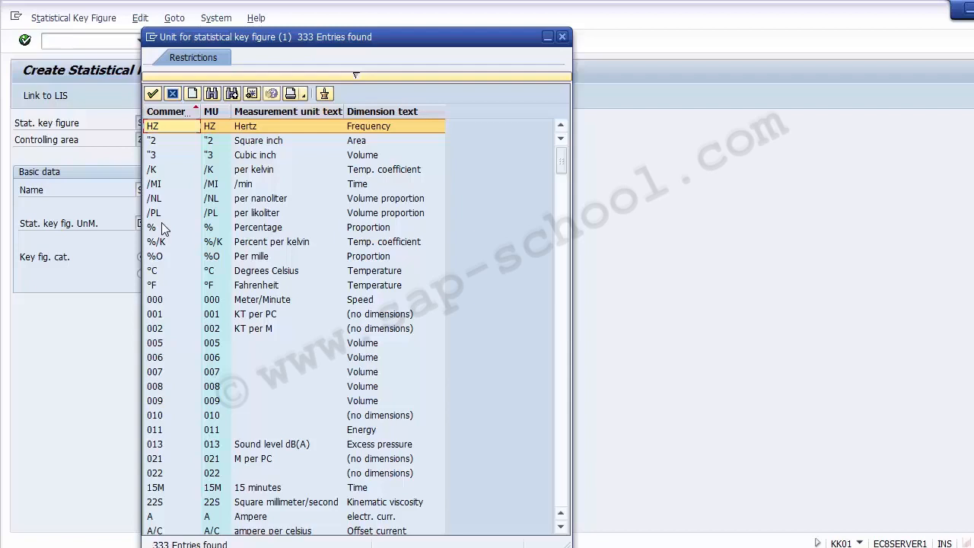
pyautogui.click(211, 94)
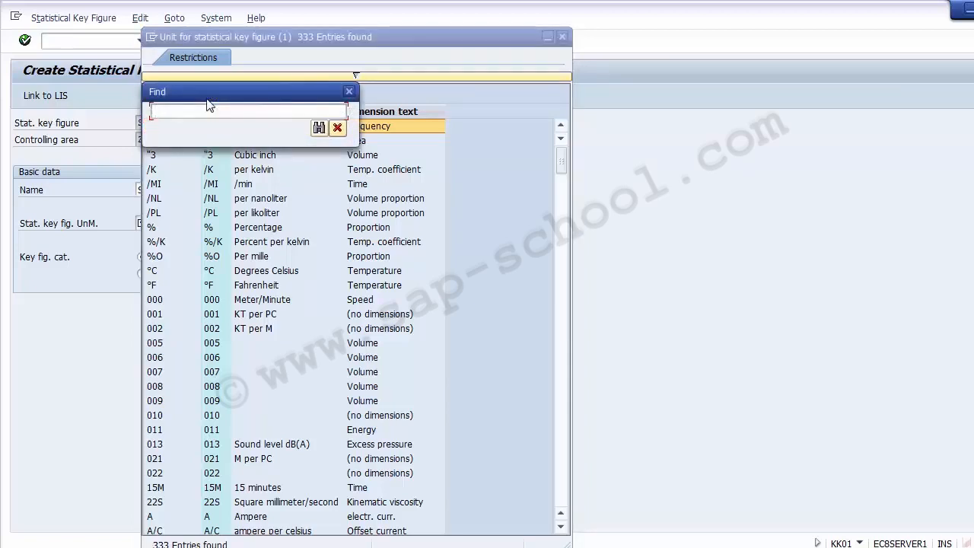
pyautogui.write('LB')
pyautogui.press('Return')
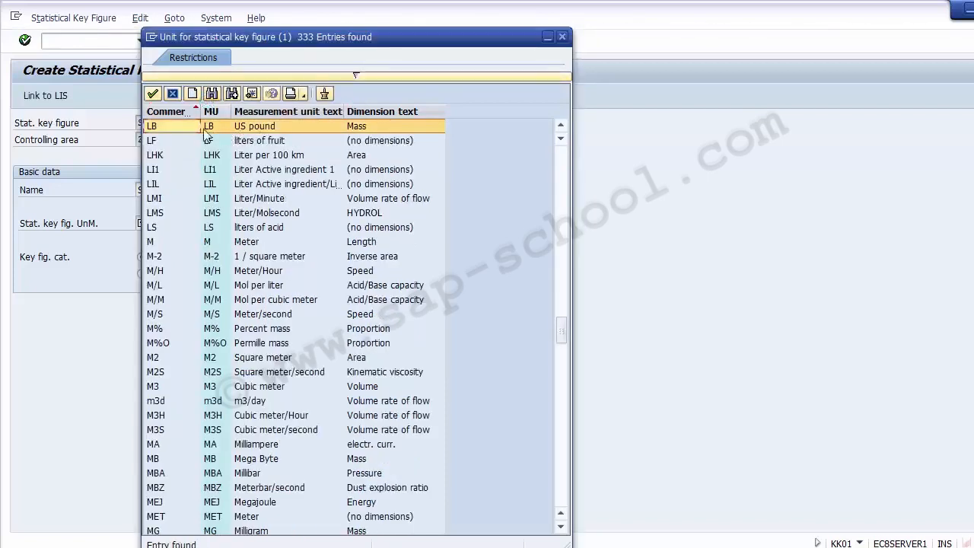
pyautogui.click(254, 129)
pyautogui.click(364, 129)
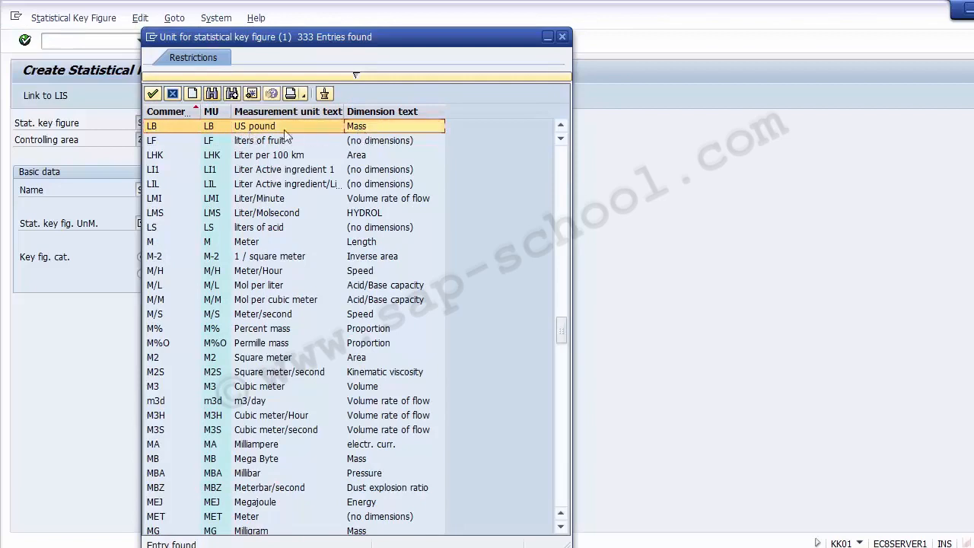
pyautogui.doubleClick(171, 125)
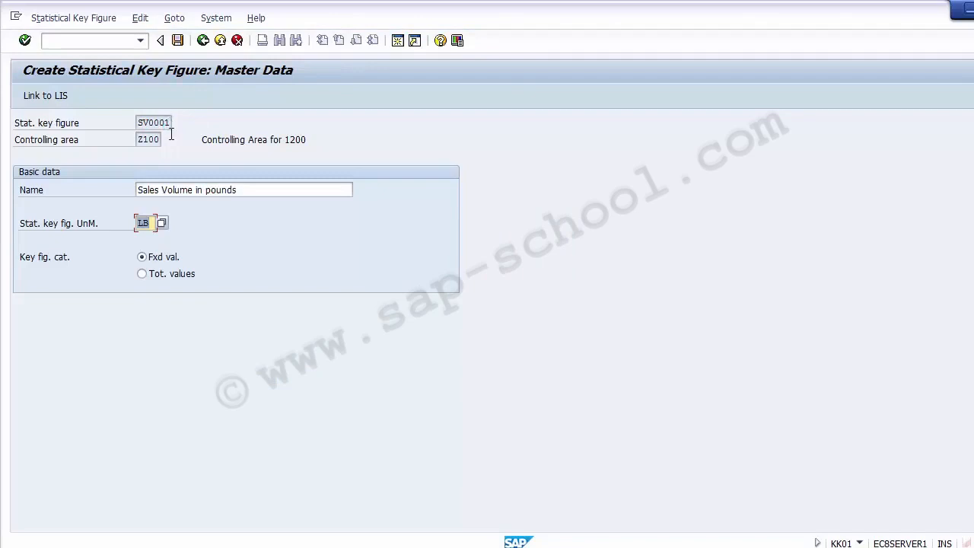
# Set the key figure category to total values and save the statistical key figure.
pyautogui.click(48, 265)
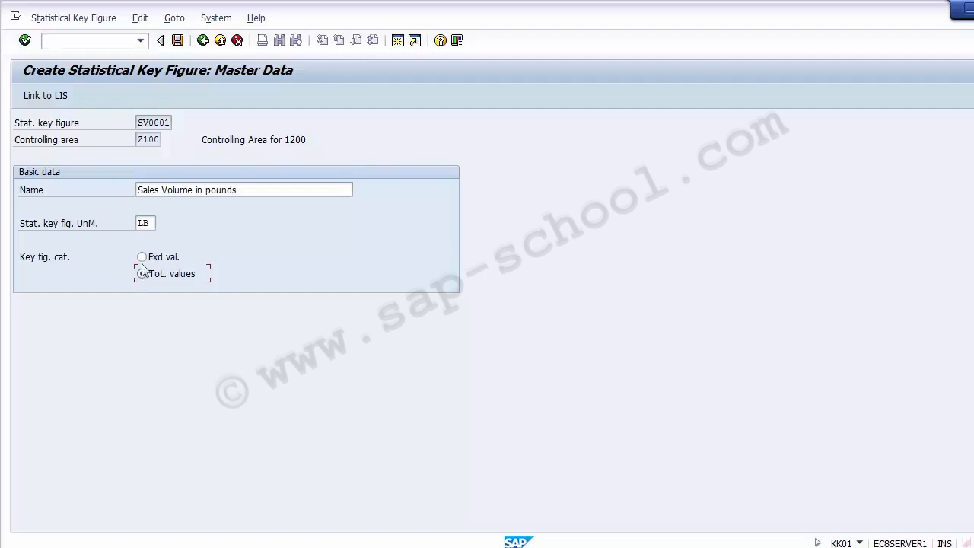
pyautogui.click(177, 42)
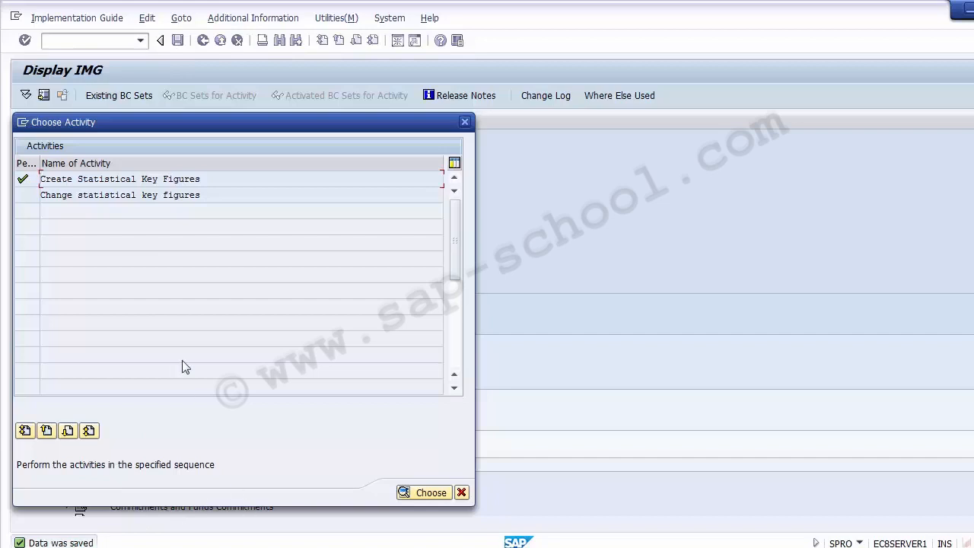
# Open statistical key figure SV0001 for changing, review its master data, save it and close the activity selection.
pyautogui.click(94, 196)
pyautogui.doubleClick(84, 196)
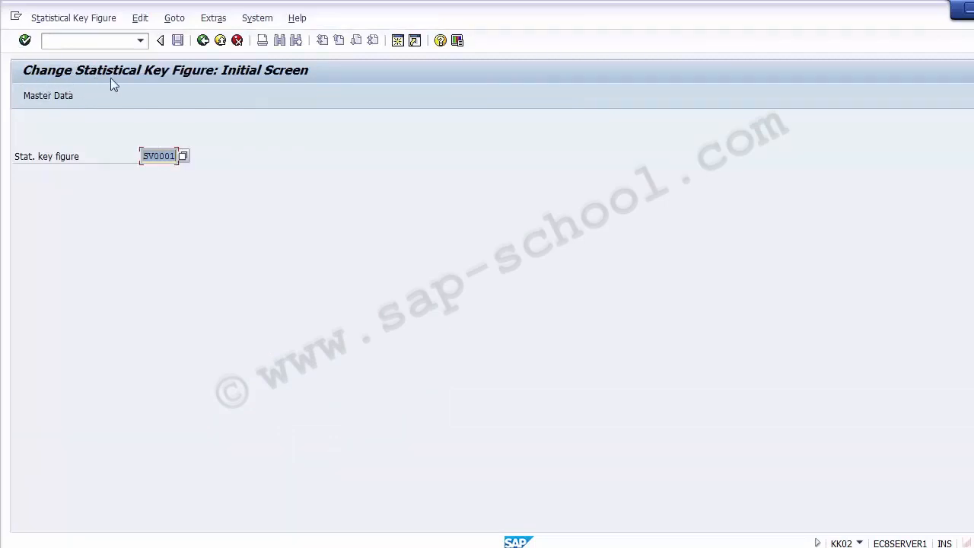
pyautogui.moveTo(145, 158); pyautogui.dragTo(171, 158)
pyautogui.press('Return')
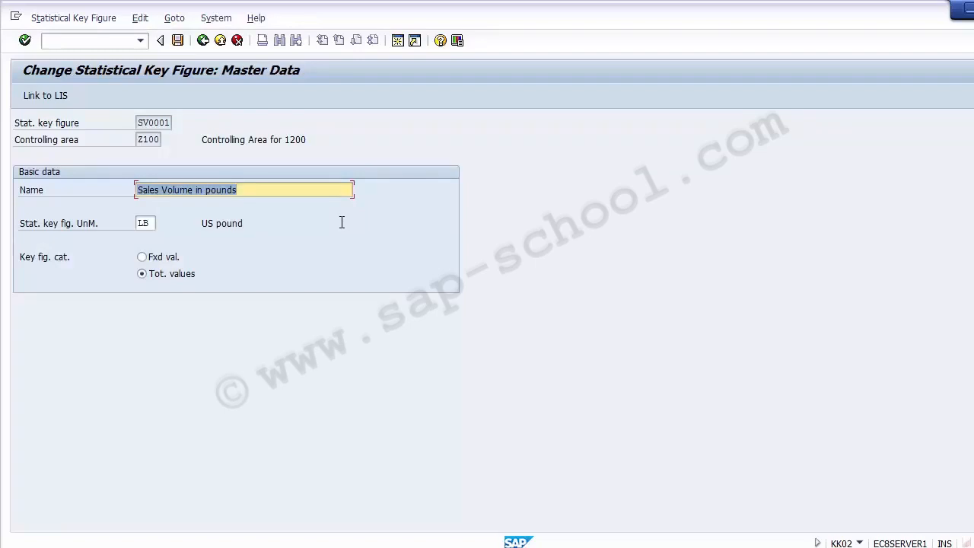
pyautogui.click(251, 191)
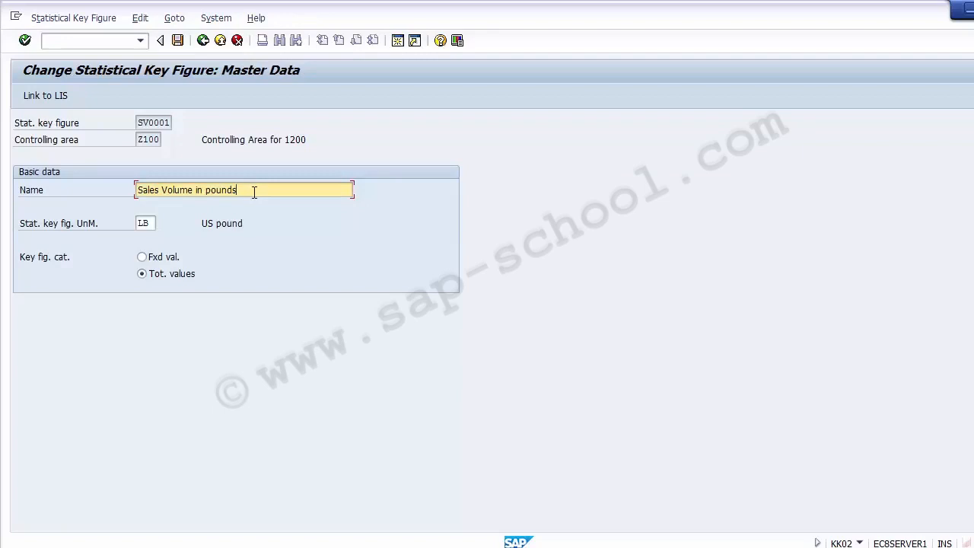
pyautogui.click(177, 41)
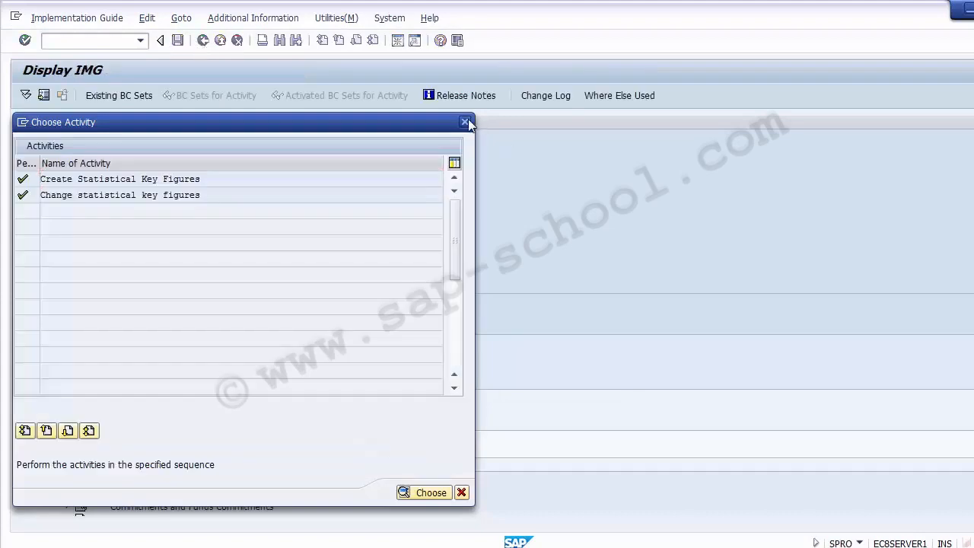
pyautogui.click(465, 122)
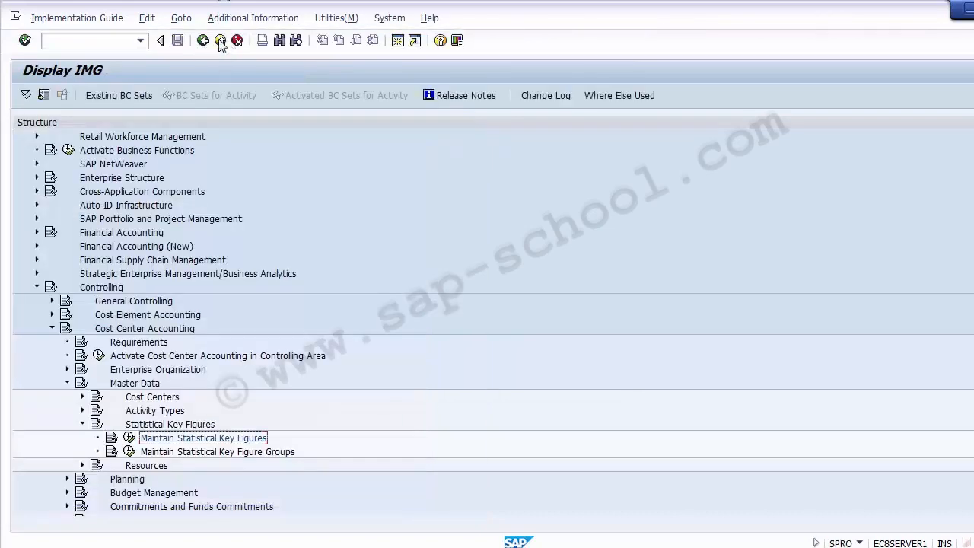
# Leave the customizing screens and advance the SAP - CO presentation in PowerPoint to the Unit Testing slide.
pyautogui.click(220, 40)
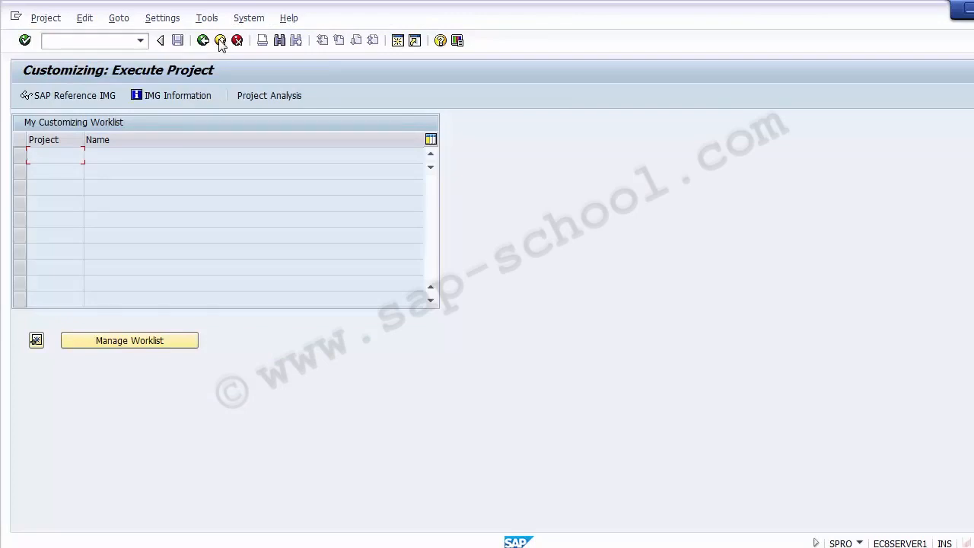
pyautogui.click(220, 41)
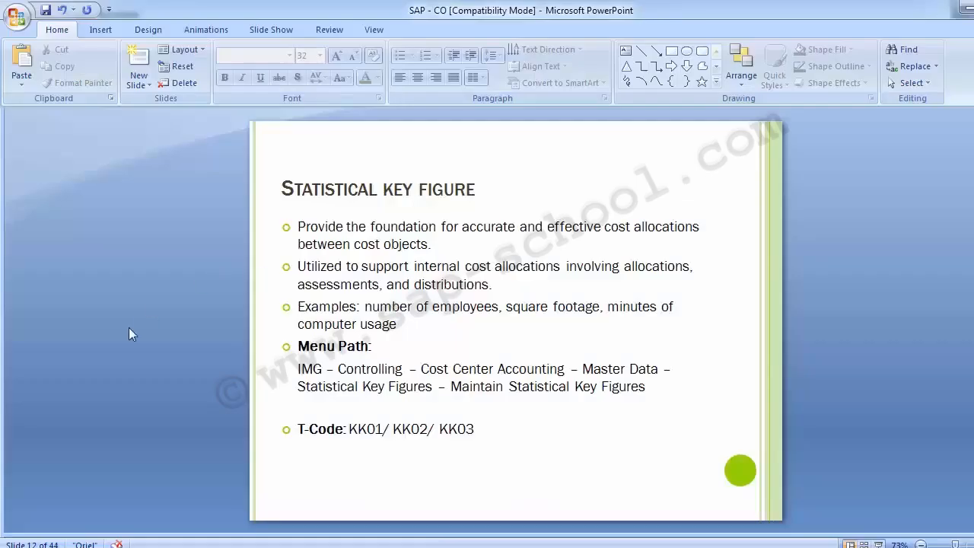
pyautogui.scroll(-1, 129, 328)
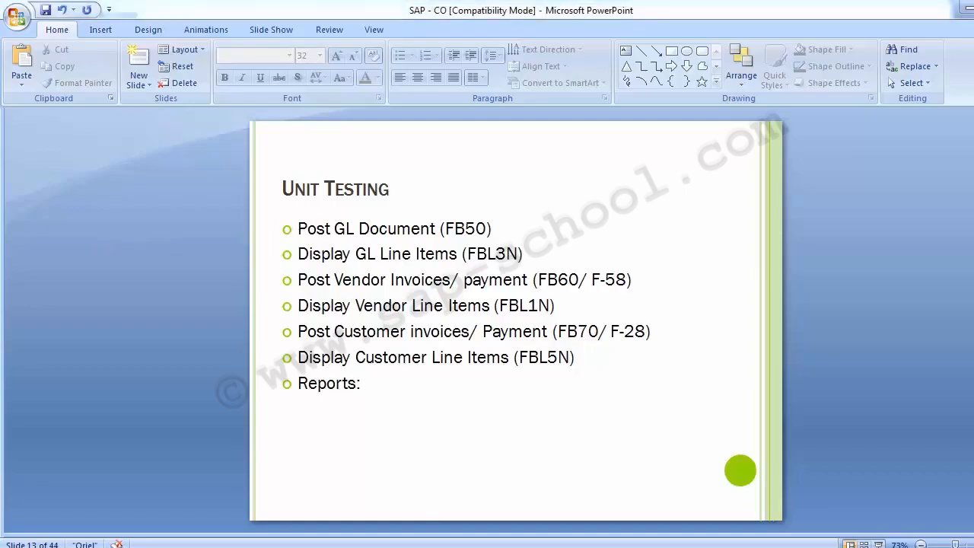
# Switch back to SAP Easy Access and start G/L account document entry with transaction FB50.
pyautogui.click(392, 522)
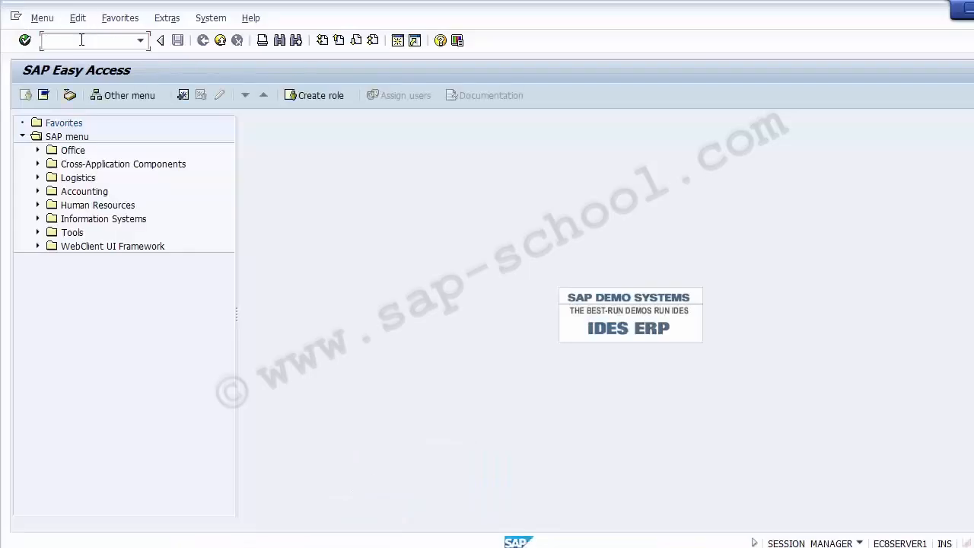
pyautogui.write('FB50')
pyautogui.press('Return')
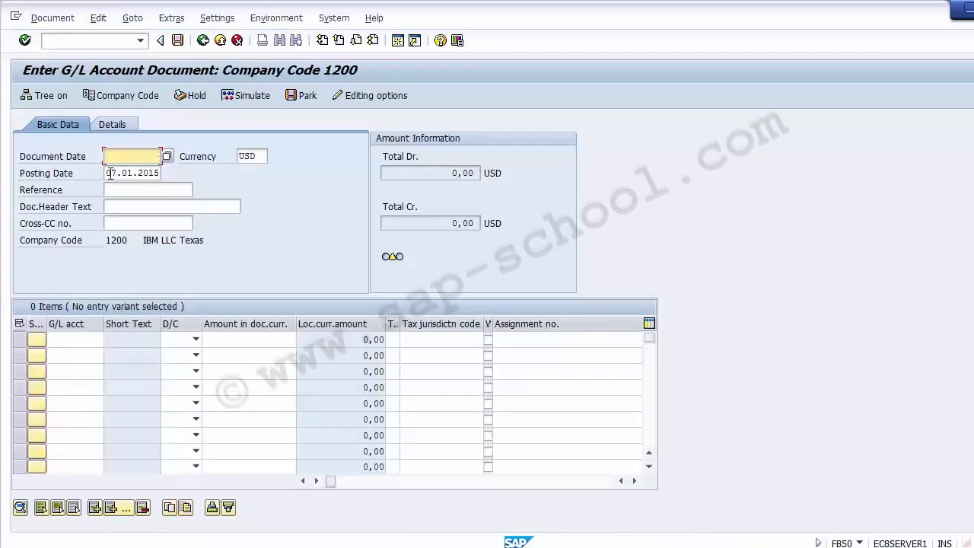
# Set both the document date and the posting date of the G/L document to 07.12.2014.
pyautogui.click(110, 173)
pyautogui.click(119, 158)
pyautogui.write('0')
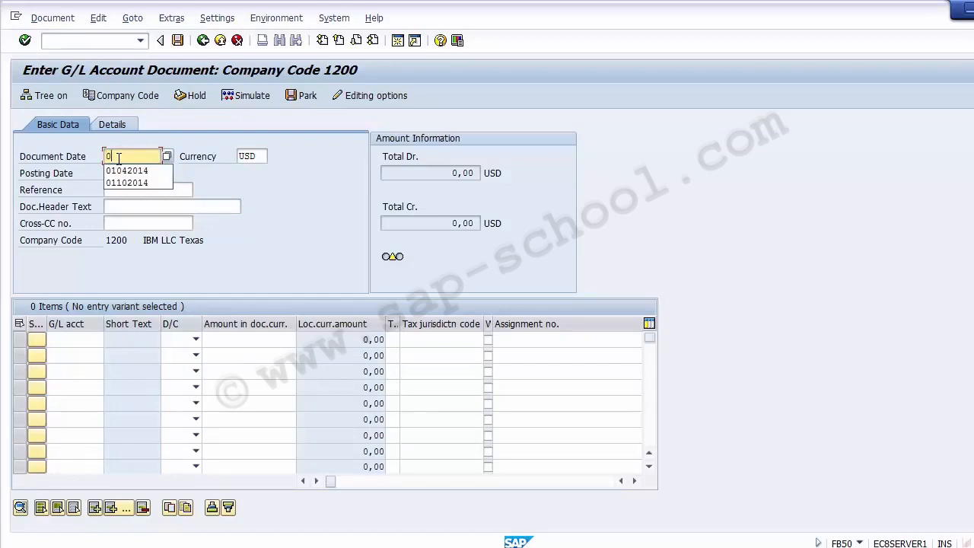
pyautogui.write('7122014')
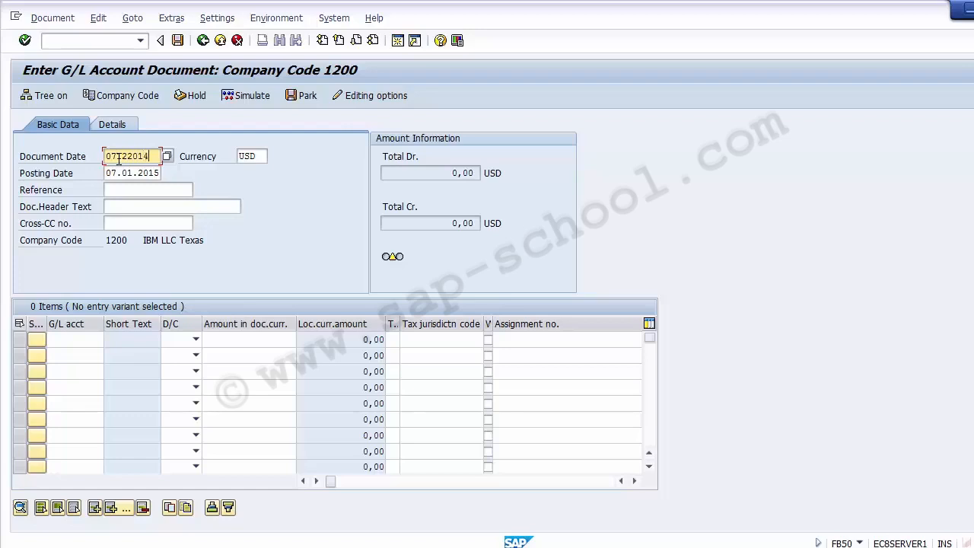
pyautogui.press('Tab')
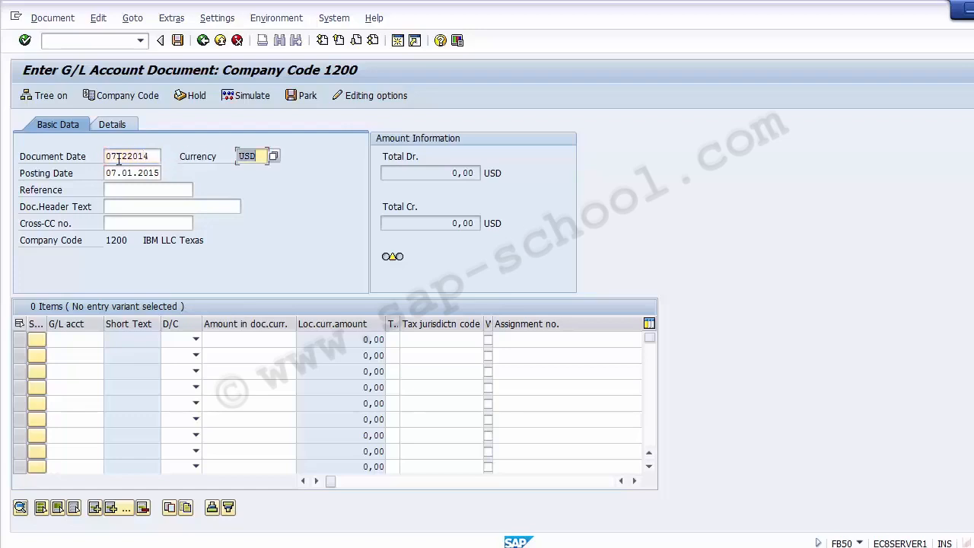
pyautogui.press('Tab')
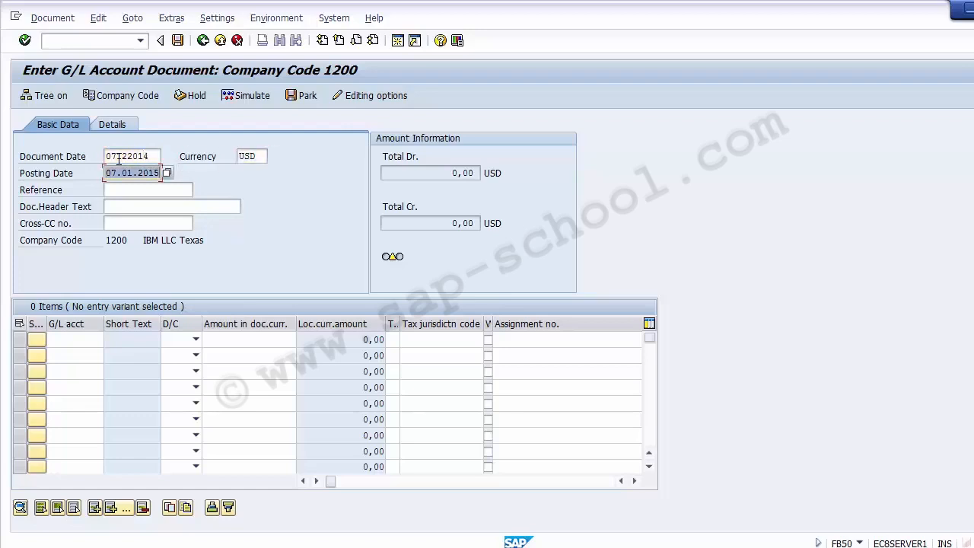
pyautogui.write('0')
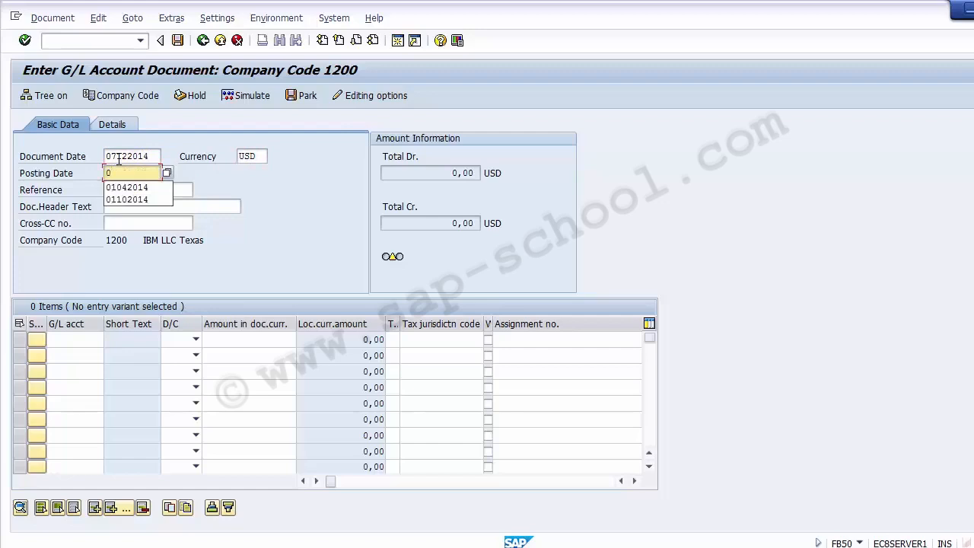
pyautogui.write('7')
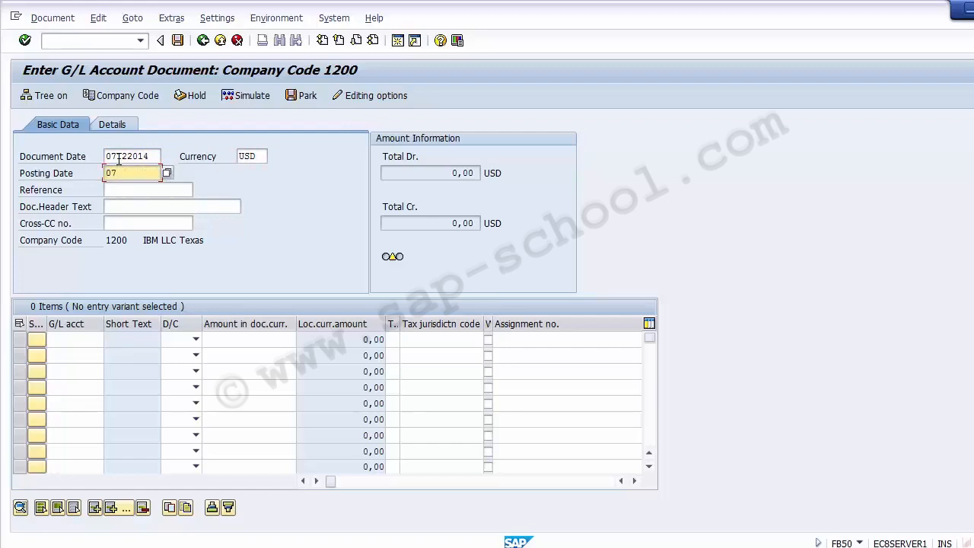
pyautogui.write('122014')
pyautogui.press('Return')
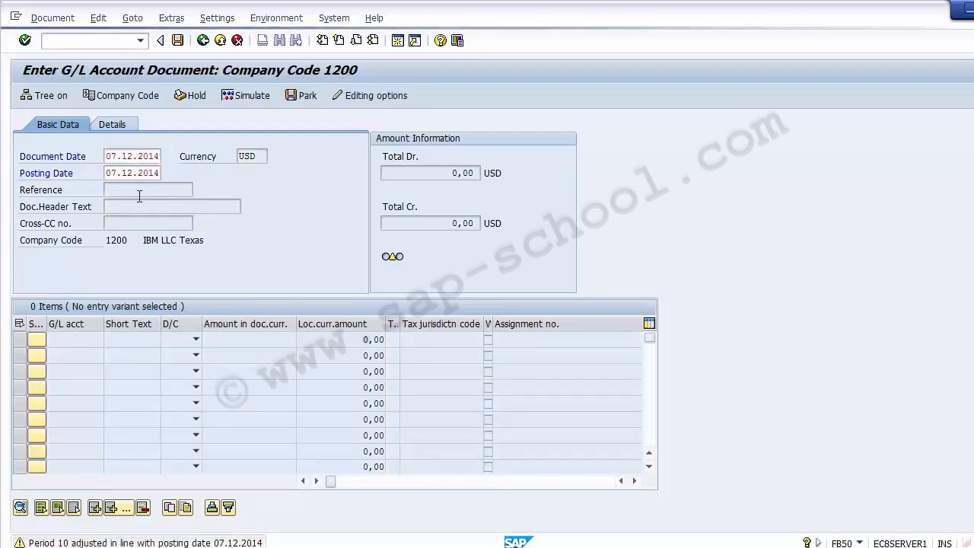
# Look up the G/L accounts of company code 1200 and assign salary payable account 200004 to the first line item.
pyautogui.click(75, 341)
pyautogui.click(110, 340)
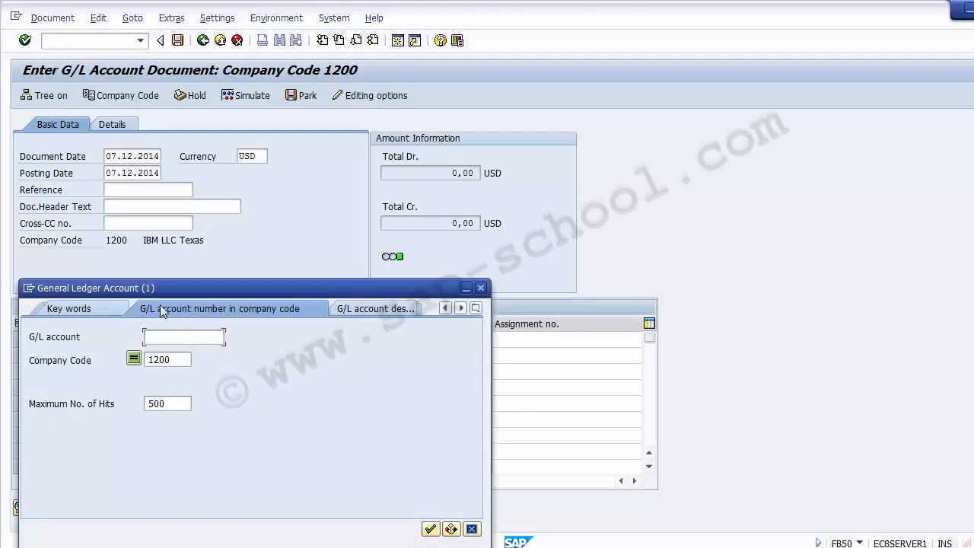
pyautogui.moveTo(166, 293); pyautogui.dragTo(506, 62)
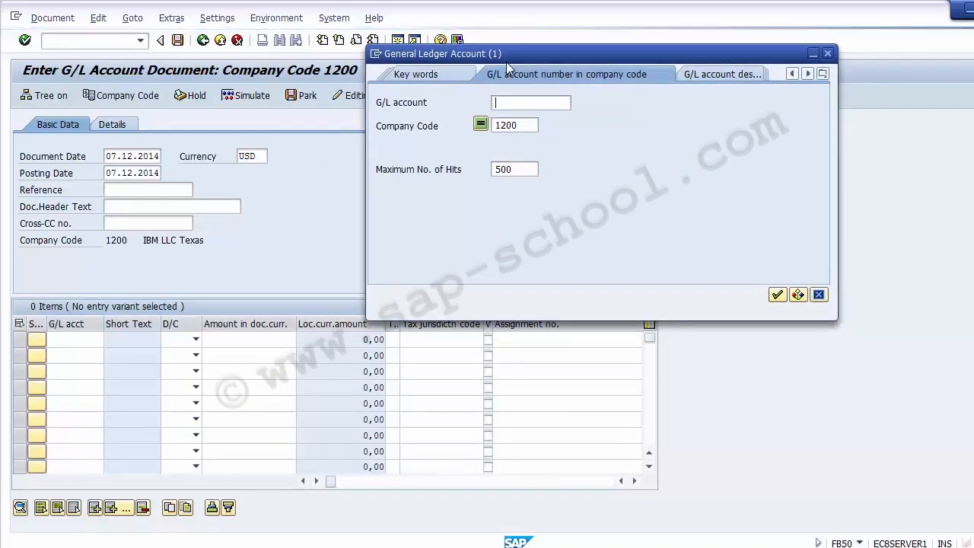
pyautogui.click(819, 294)
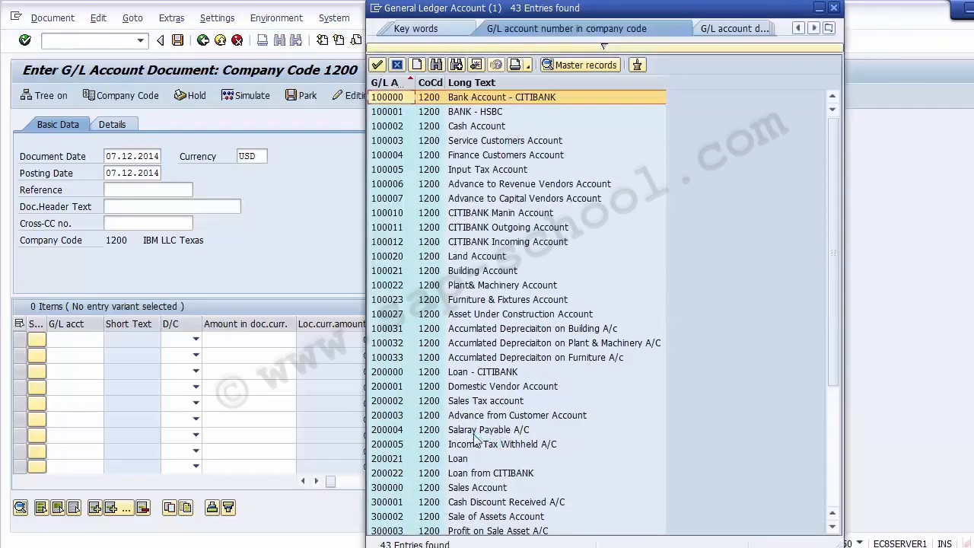
pyautogui.doubleClick(475, 431)
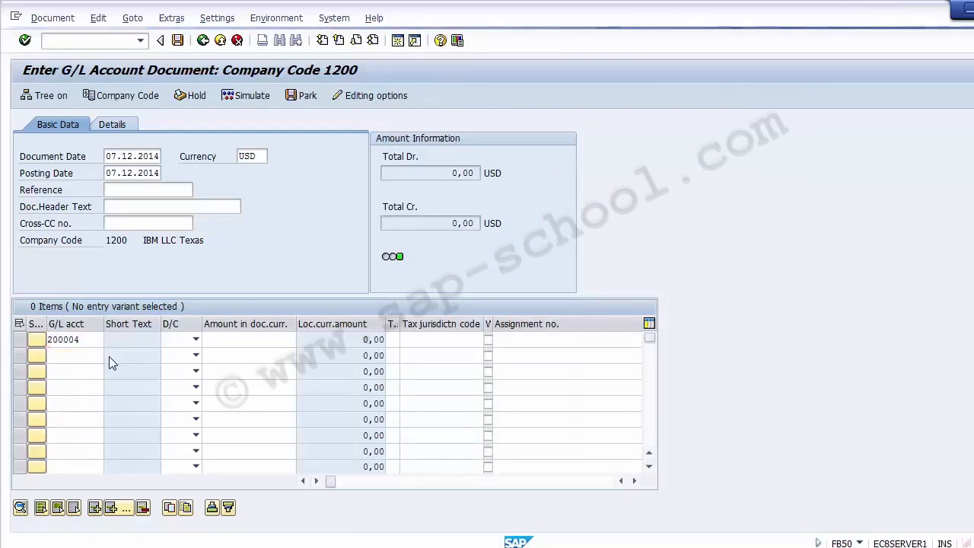
# Look up the G/L accounts again and assign Salary Account 400002 to the second line item.
pyautogui.press('F4')
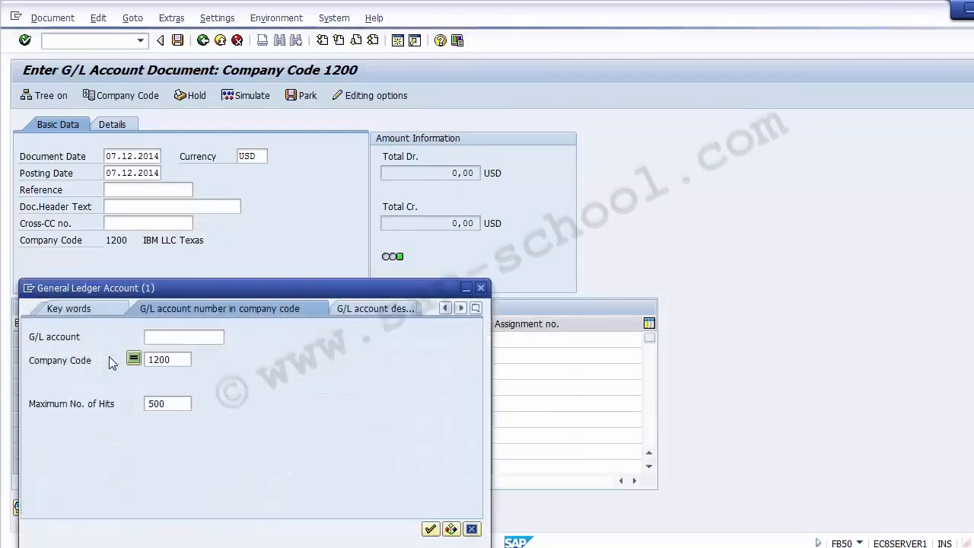
pyautogui.press('Return')
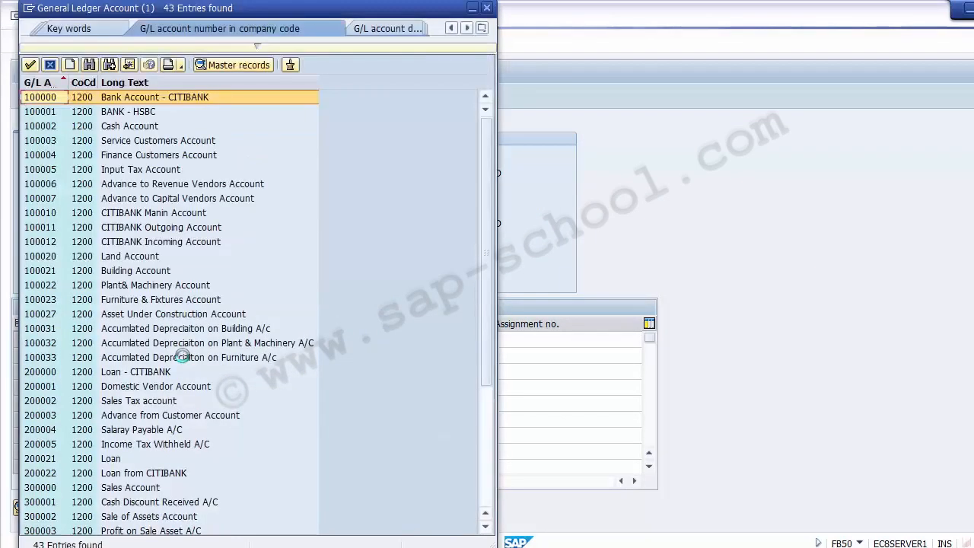
pyautogui.click(486, 492)
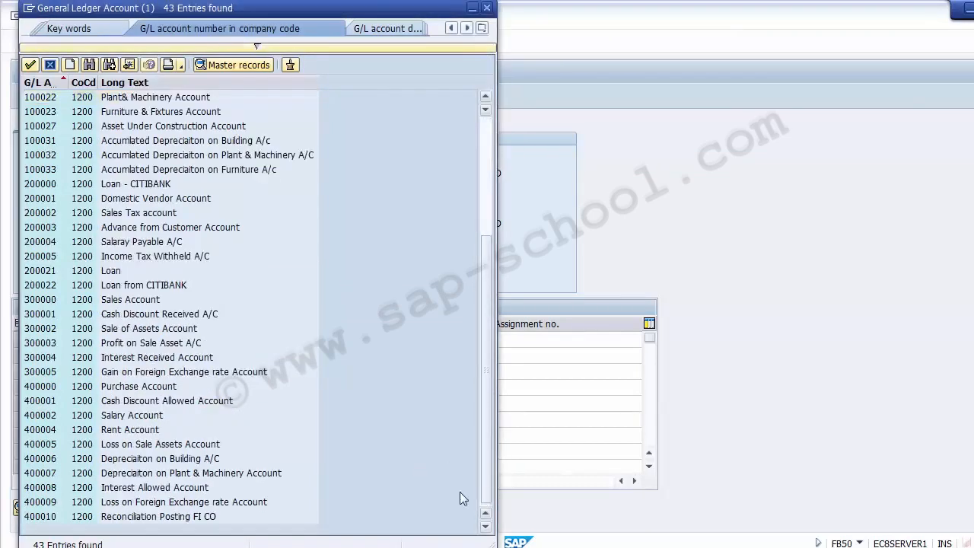
pyautogui.click(124, 416)
pyautogui.doubleClick(106, 417)
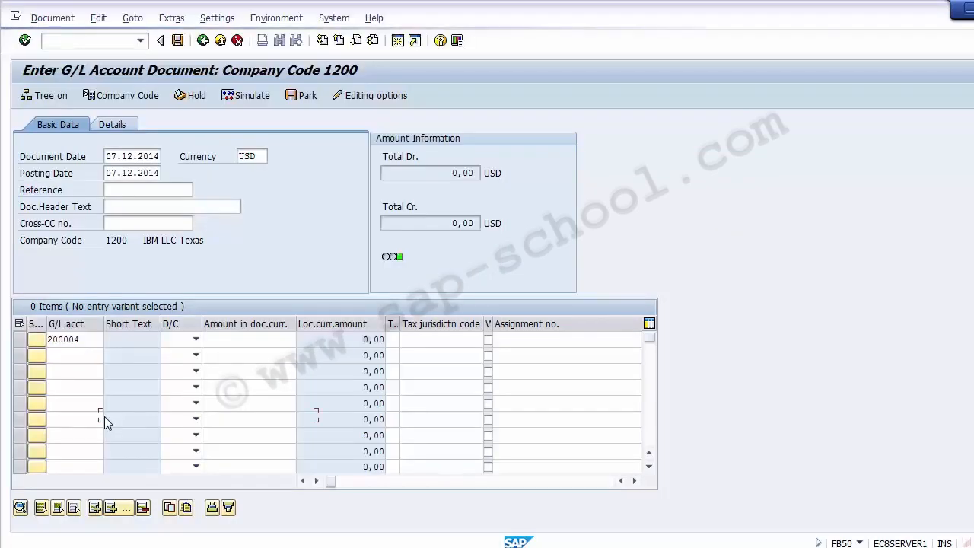
# Change the document date and the posting date to 27.12.2014.
pyautogui.click(113, 156)
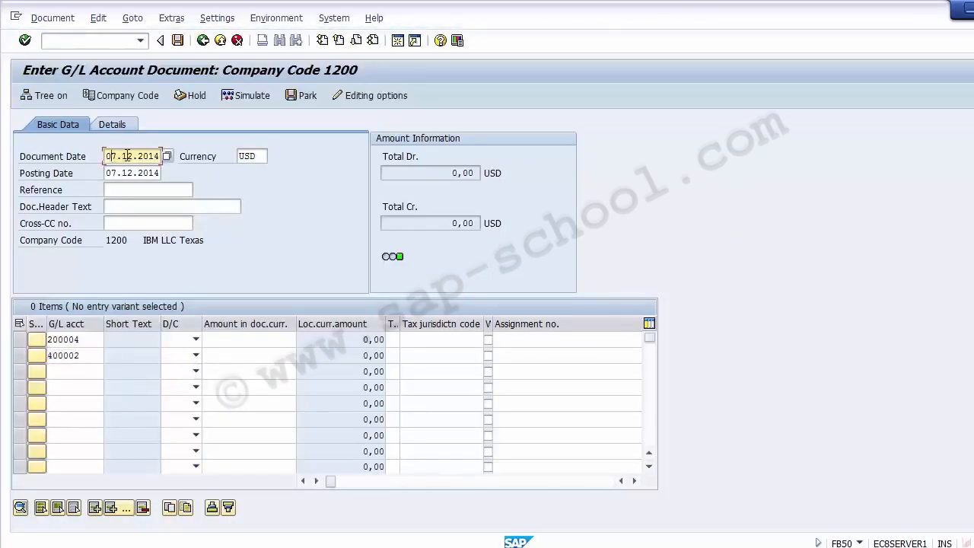
pyautogui.press('BackSpace')
pyautogui.write('2')
pyautogui.press('Tab')
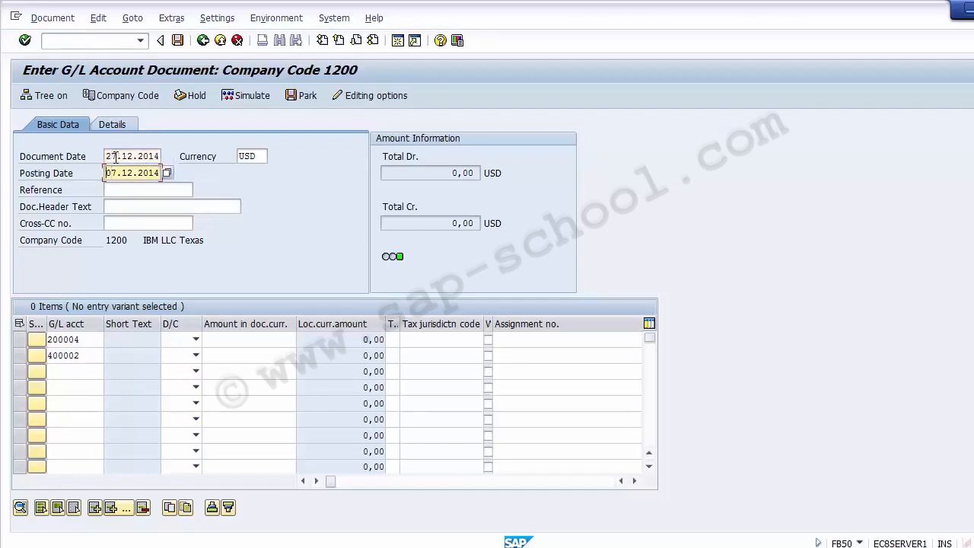
pyautogui.press('Delete')
pyautogui.write('2')
# Mark the line for account 200004 as credit and the line for account 400002 as debit.
pyautogui.click(195, 339)
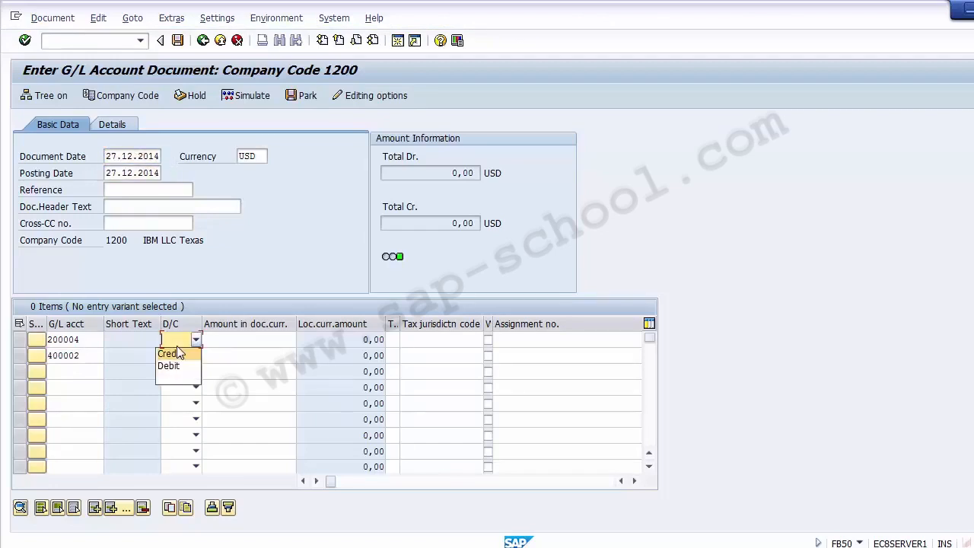
pyautogui.click(174, 353)
pyautogui.click(179, 356)
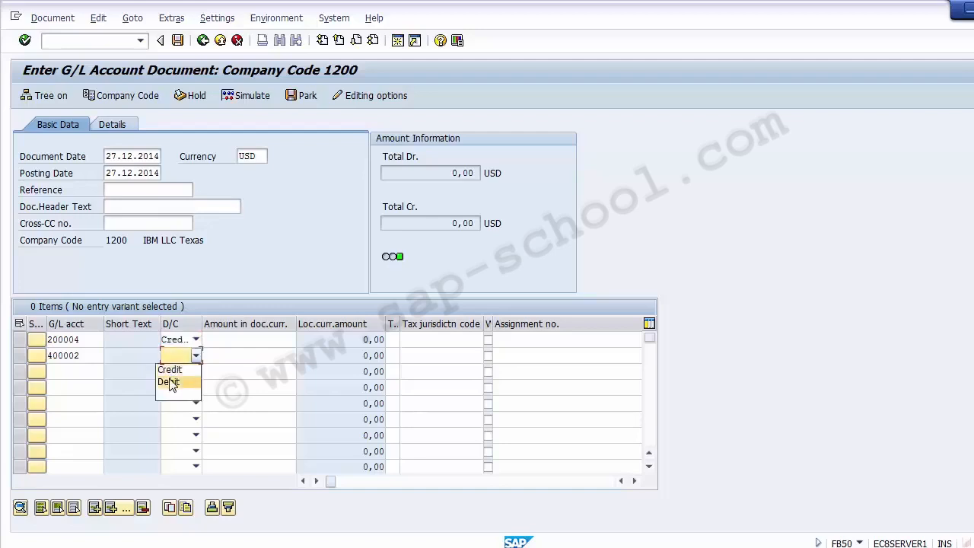
pyautogui.click(170, 383)
# Enter an amount of 30000 in document currency for both the credit and the debit line.
pyautogui.click(243, 340)
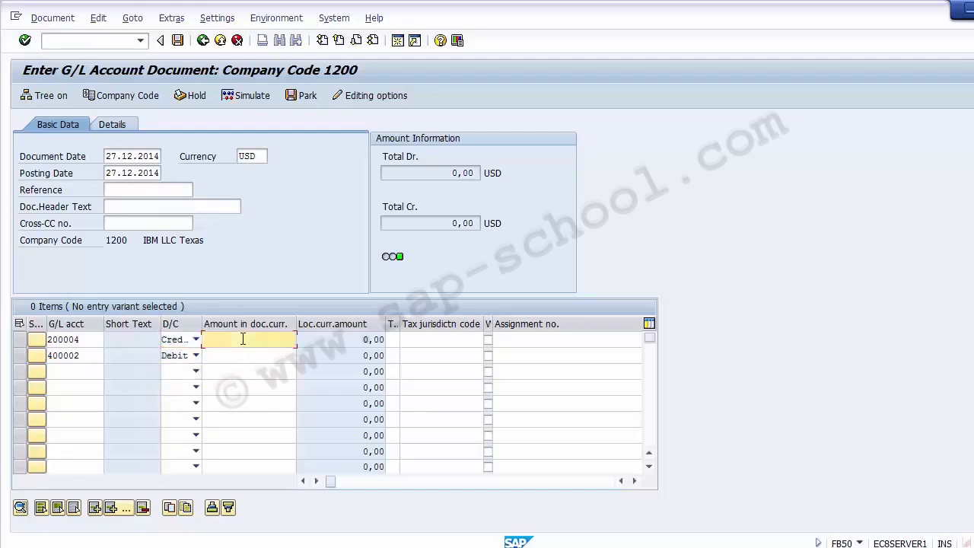
pyautogui.write('300')
pyautogui.press('Down')
pyautogui.write('300')
pyautogui.press('Tab')
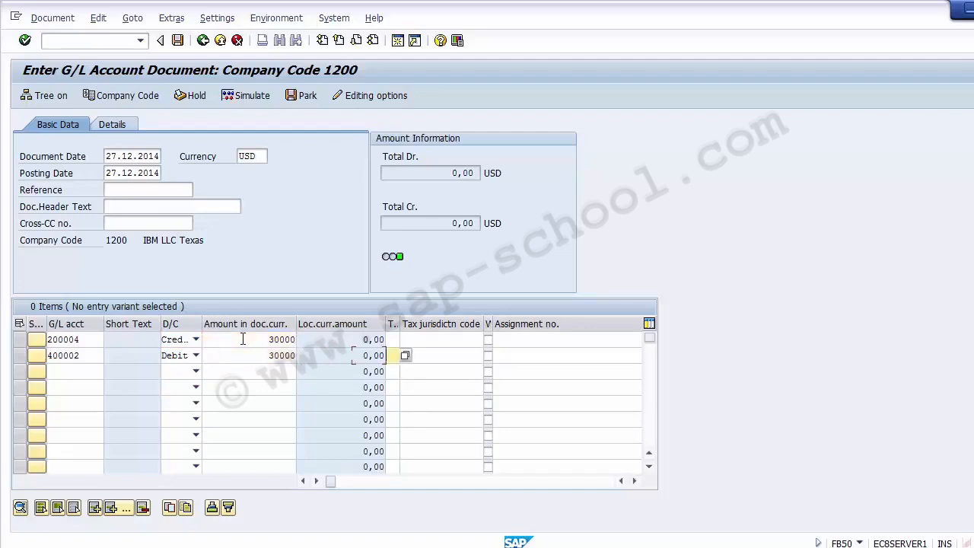
pyautogui.press('Up')
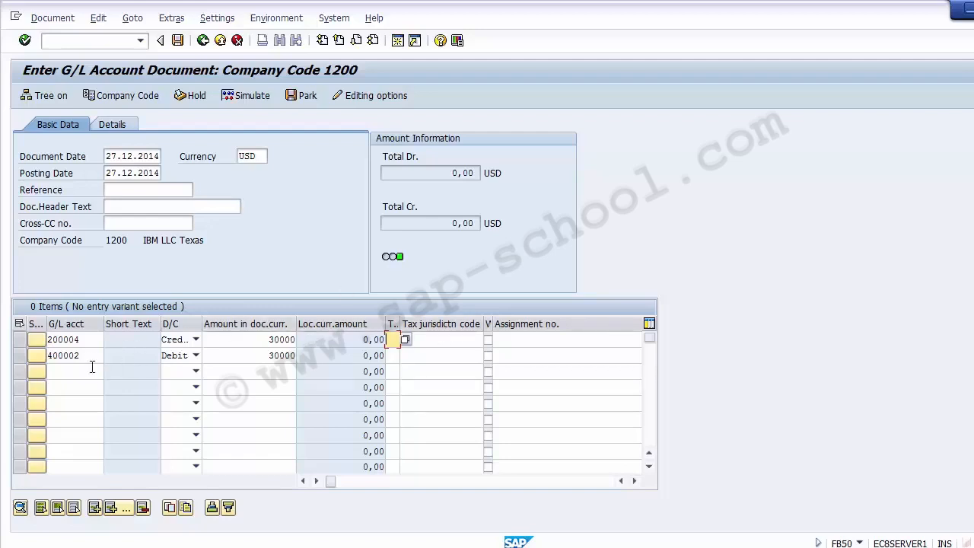
# Open central G/L account maintenance (FS00) in a new session and display account 400002 in company code 1200.
pyautogui.moveTo(86, 356); pyautogui.dragTo(48, 356)
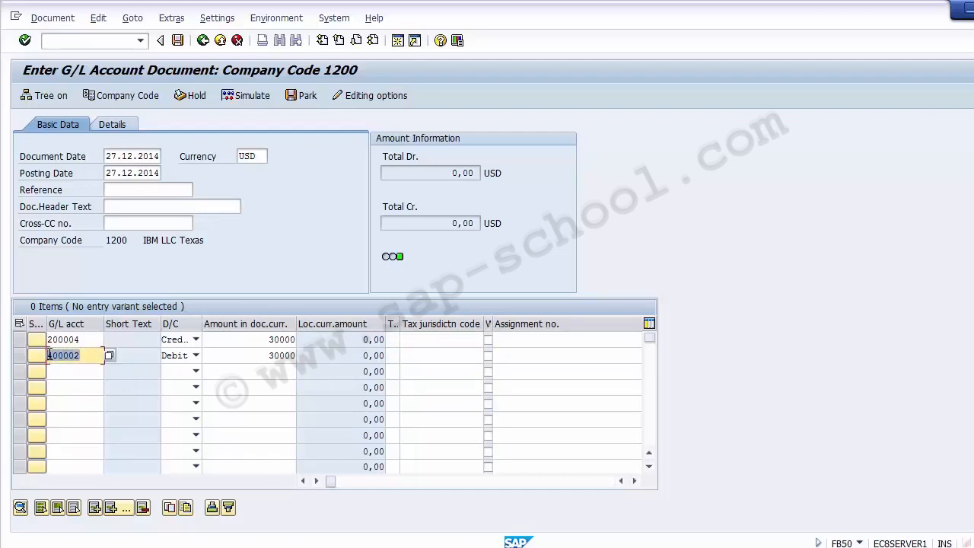
pyautogui.click(48, 355)
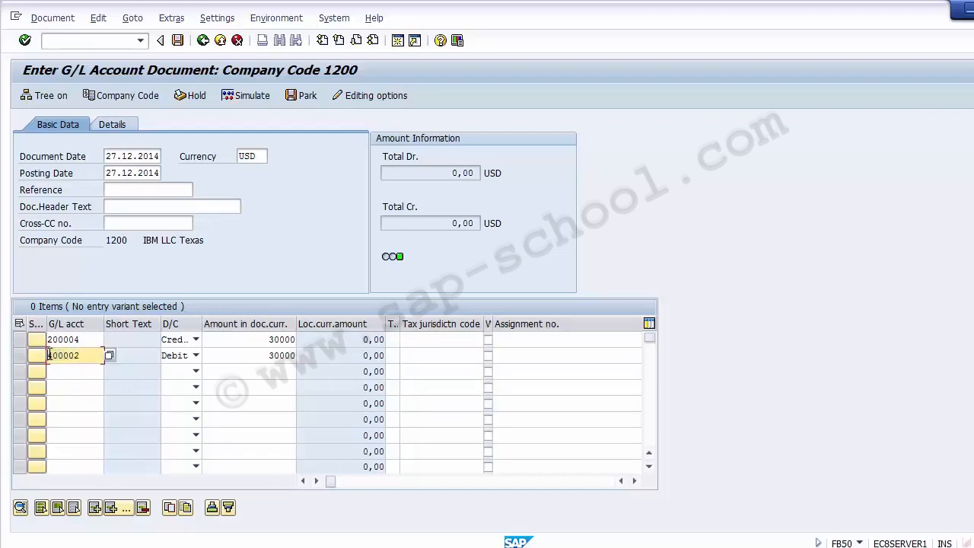
pyautogui.click(88, 44)
pyautogui.write('/')
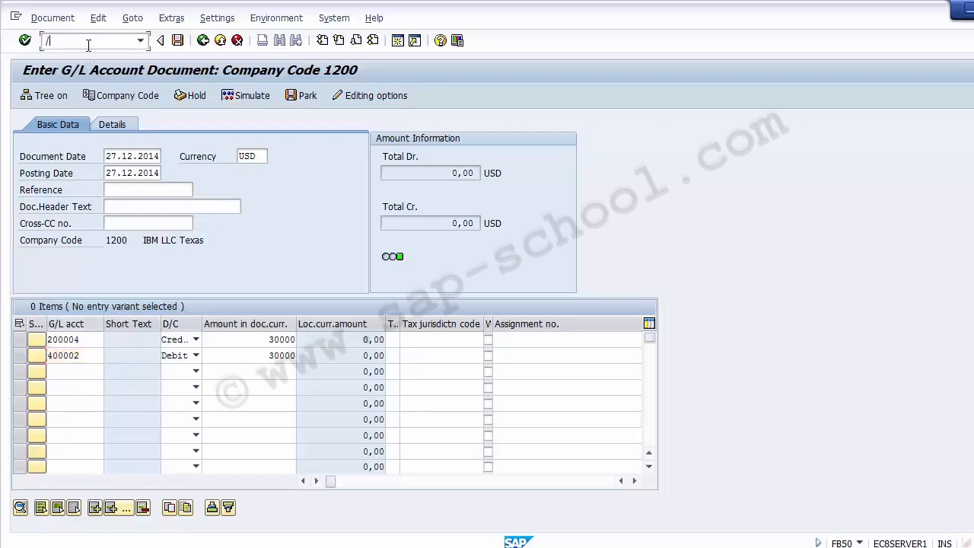
pyautogui.write('oFS00')
pyautogui.press('Return')
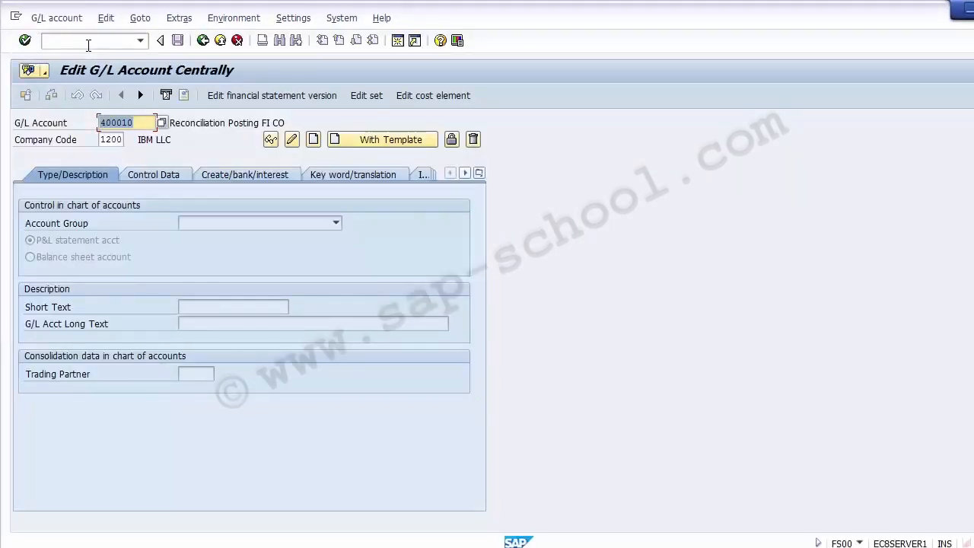
pyautogui.write('400002')
pyautogui.press('Return')
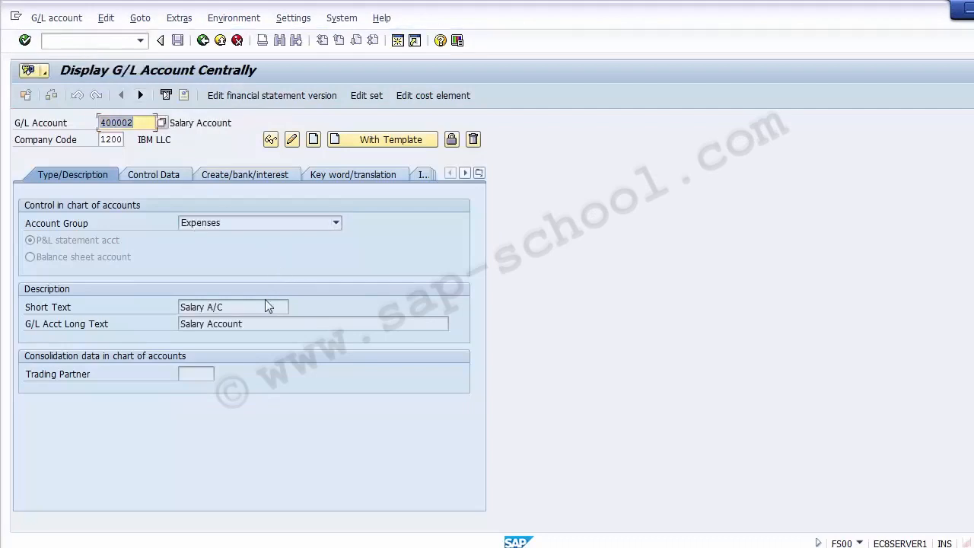
# Open the cost element master record of account 400002 and check its cost element number.
pyautogui.click(248, 312)
pyautogui.press('Tab')
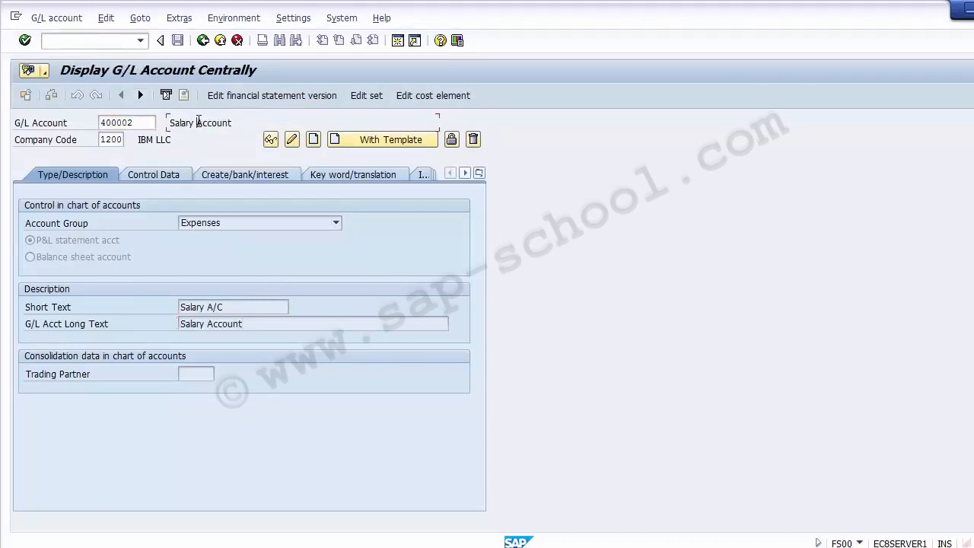
pyautogui.click(431, 98)
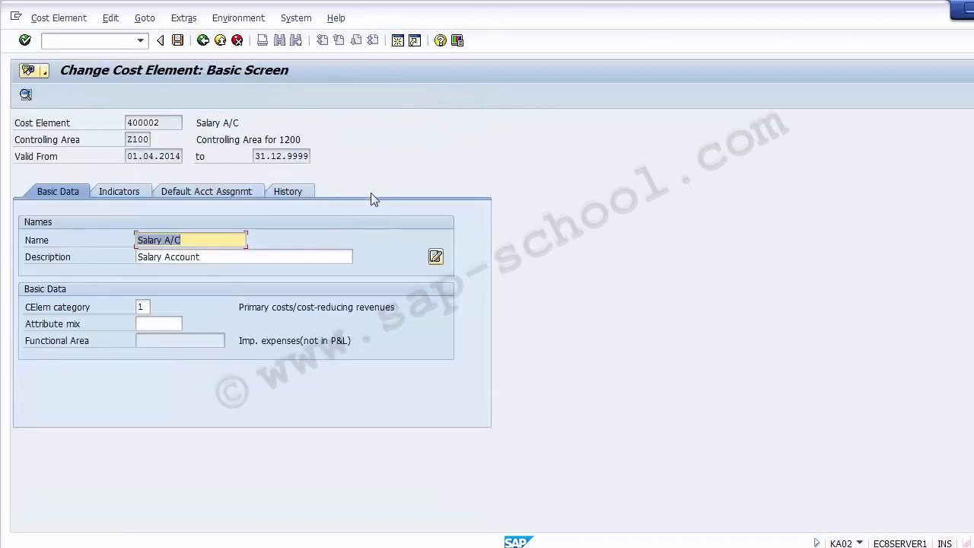
pyautogui.moveTo(164, 123); pyautogui.dragTo(114, 122)
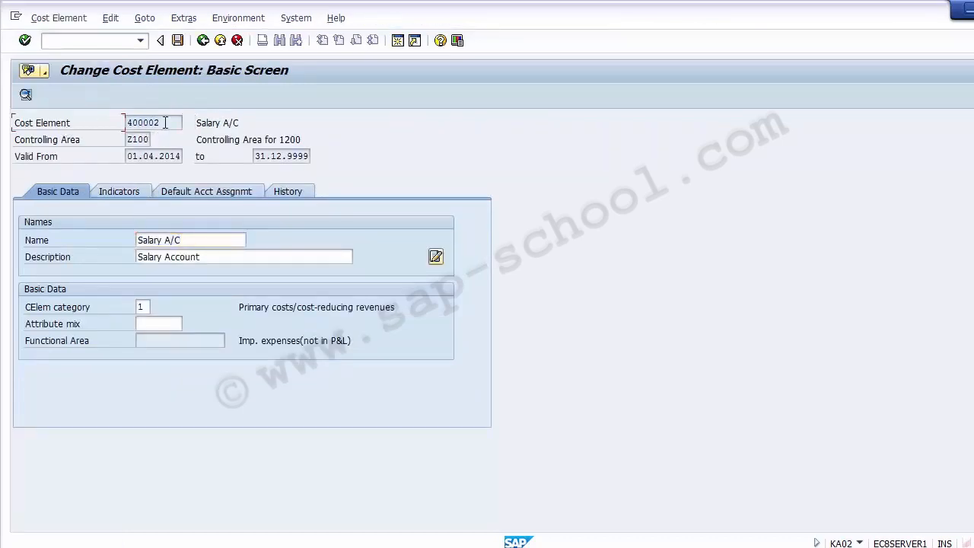
# Check the name and description of cost element 400002, and return to the G/L document entry.
pyautogui.moveTo(219, 259); pyautogui.dragTo(142, 255)
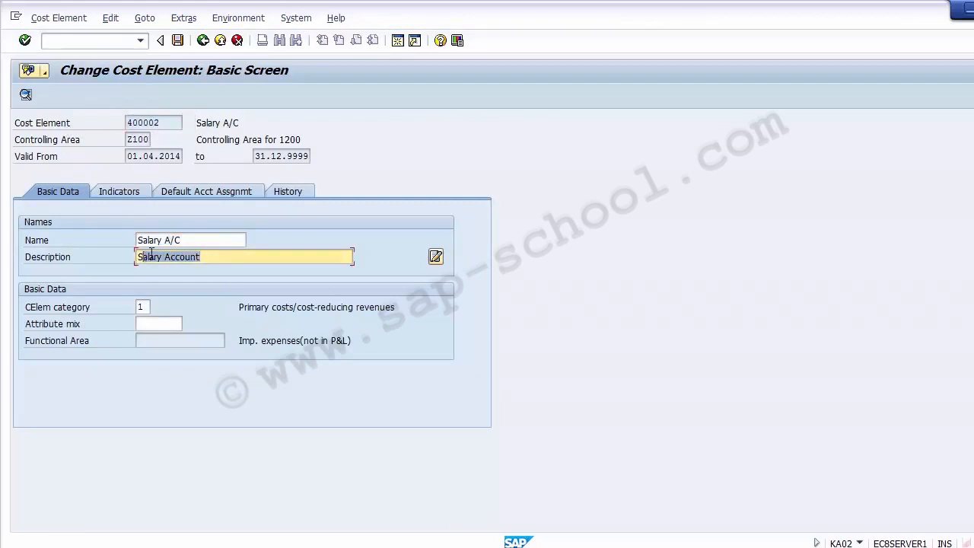
pyautogui.moveTo(198, 237); pyautogui.dragTo(172, 357)
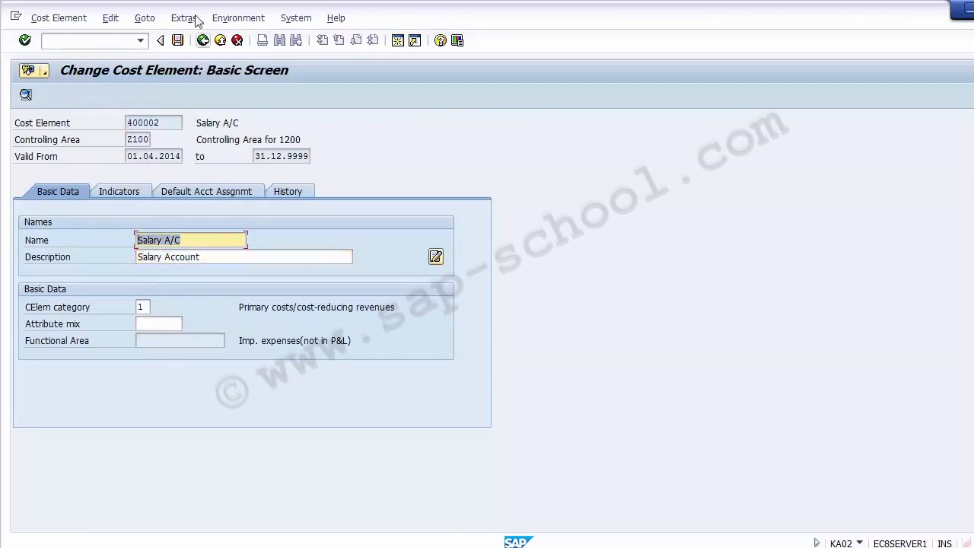
pyautogui.click(222, 42)
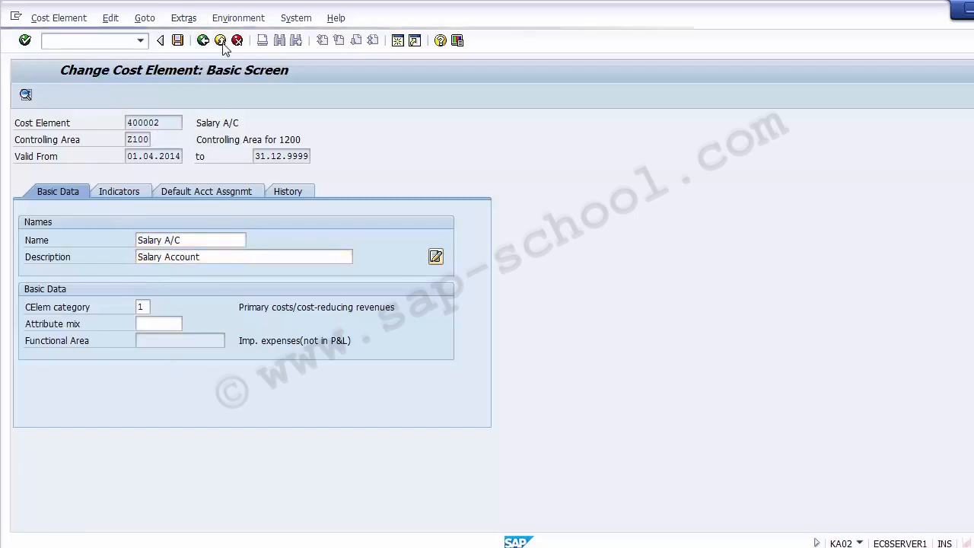
pyautogui.click(222, 42)
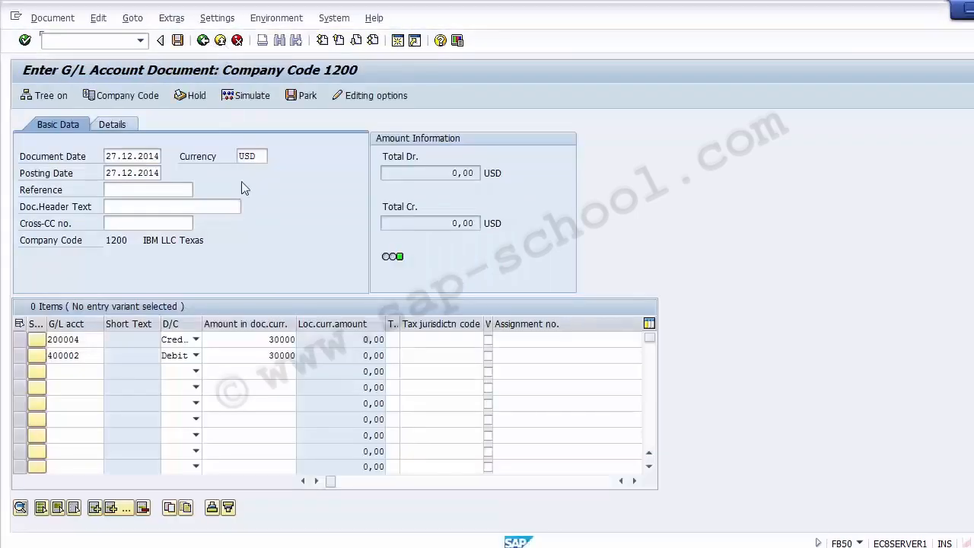
pyautogui.click(244, 351)
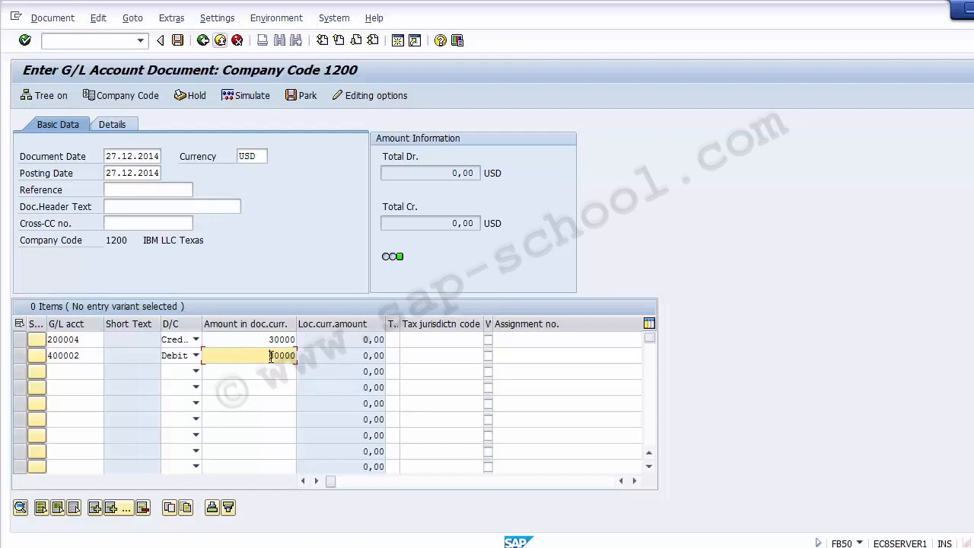
pyautogui.press('Tab')
pyautogui.press('Tab')
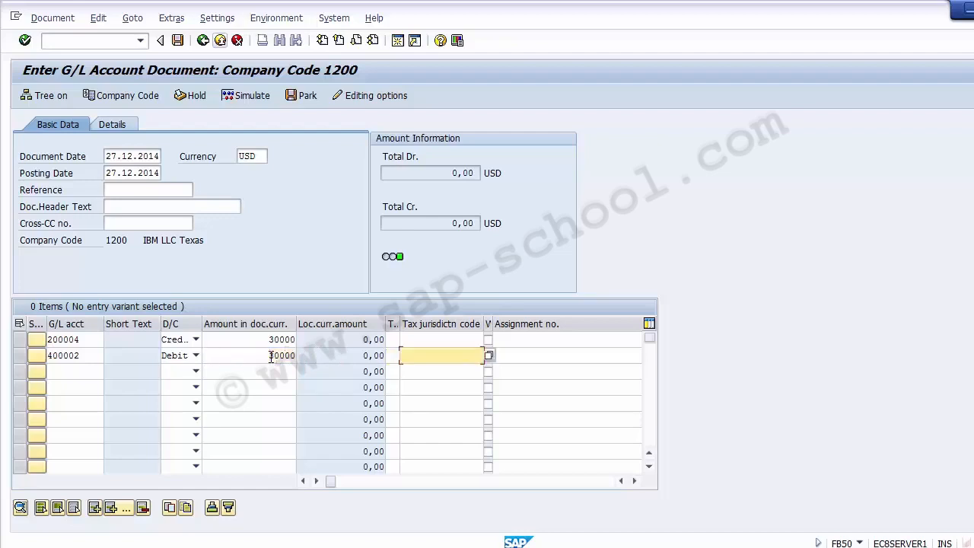
pyautogui.click(395, 355)
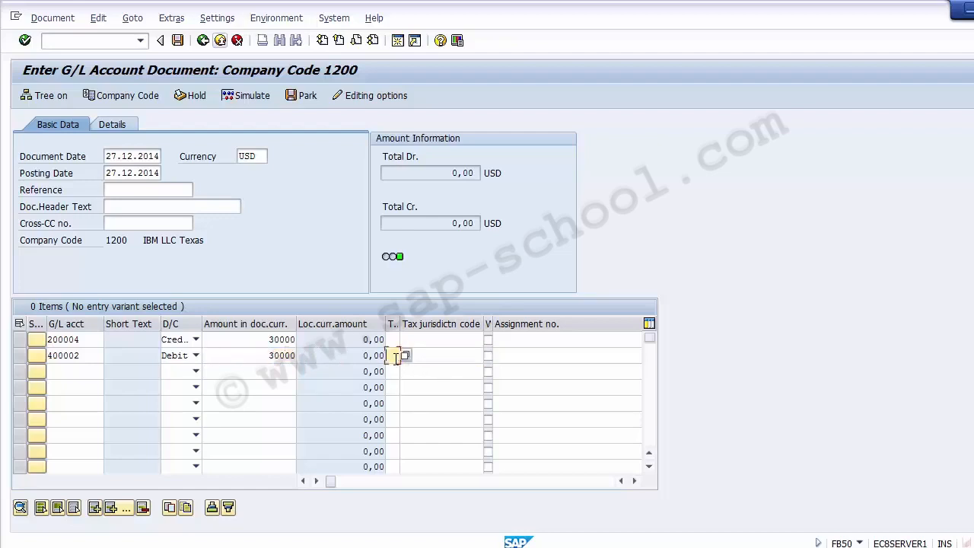
pyautogui.click(428, 357)
pyautogui.click(596, 354)
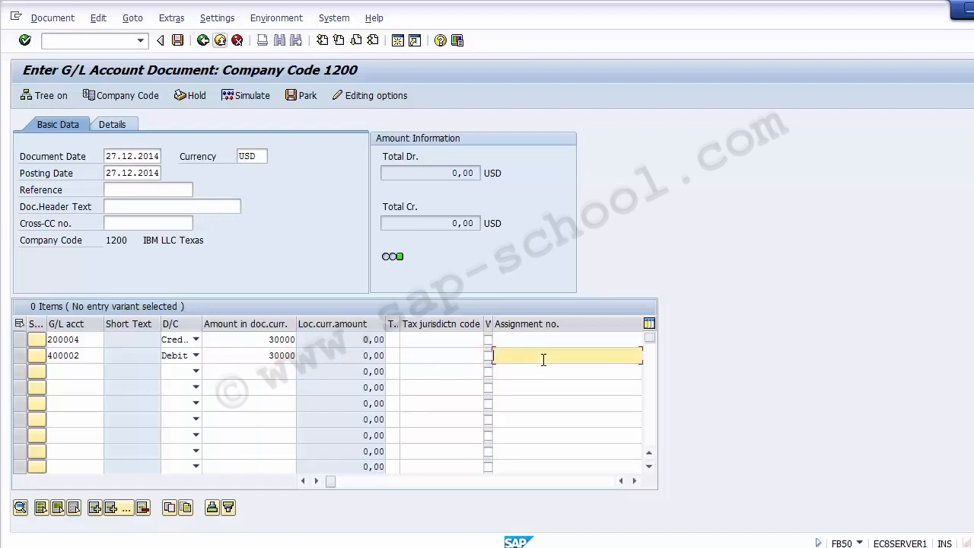
# Assign the PRODCTION cost center 110000 to the debit line for account 400002 using the cost center search for controlling area Z100.
pyautogui.click(634, 481)
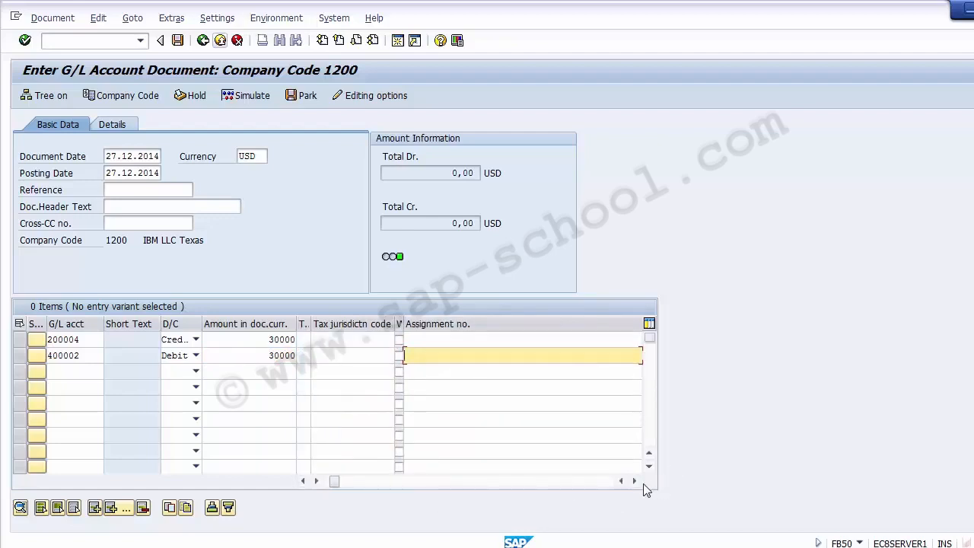
pyautogui.click(634, 481)
pyautogui.click(634, 481)
pyautogui.click(634, 481)
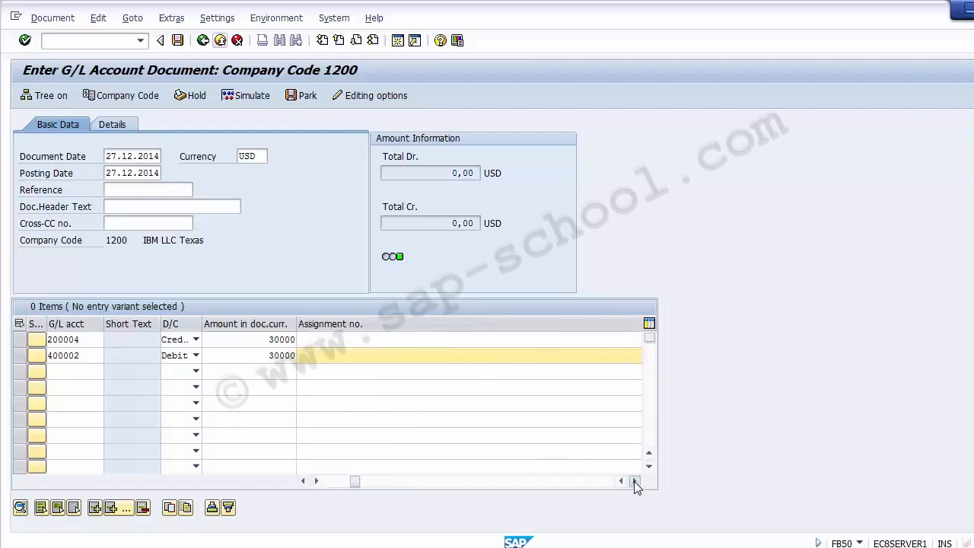
pyautogui.click(635, 482)
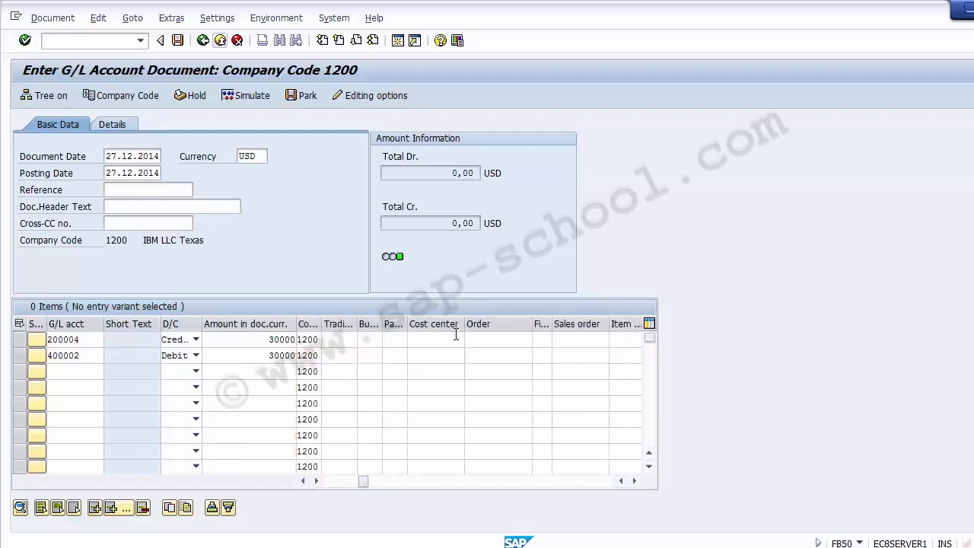
pyautogui.click(447, 356)
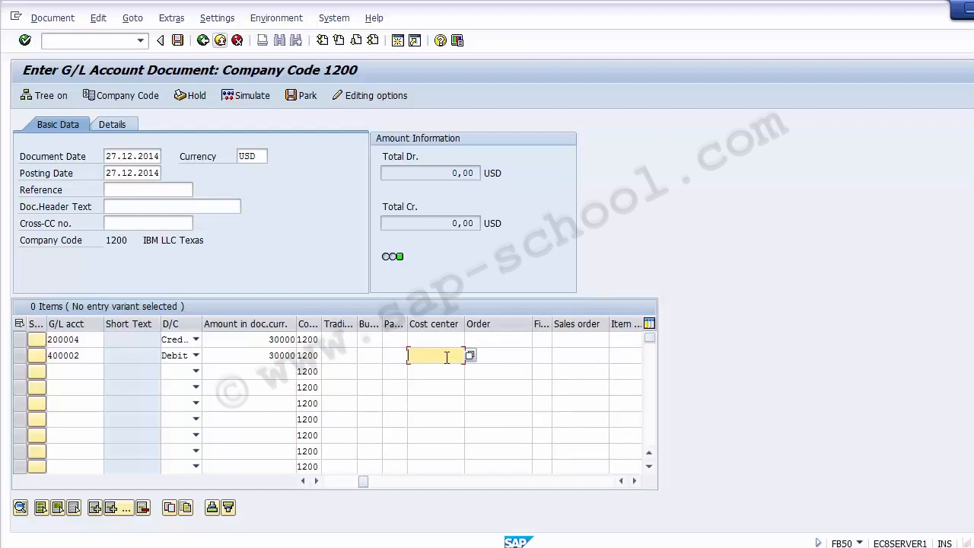
pyautogui.click(87, 355)
pyautogui.click(21, 356)
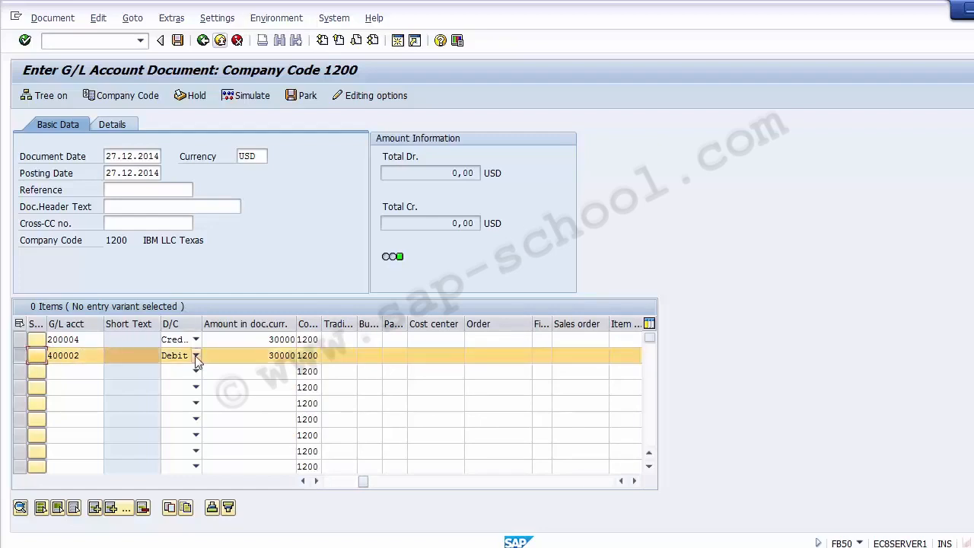
pyautogui.click(432, 356)
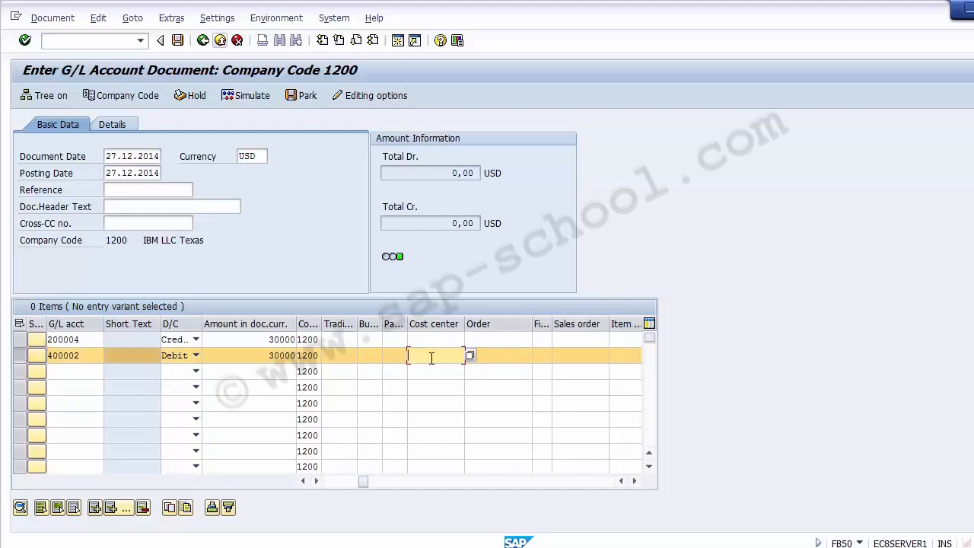
pyautogui.click(471, 357)
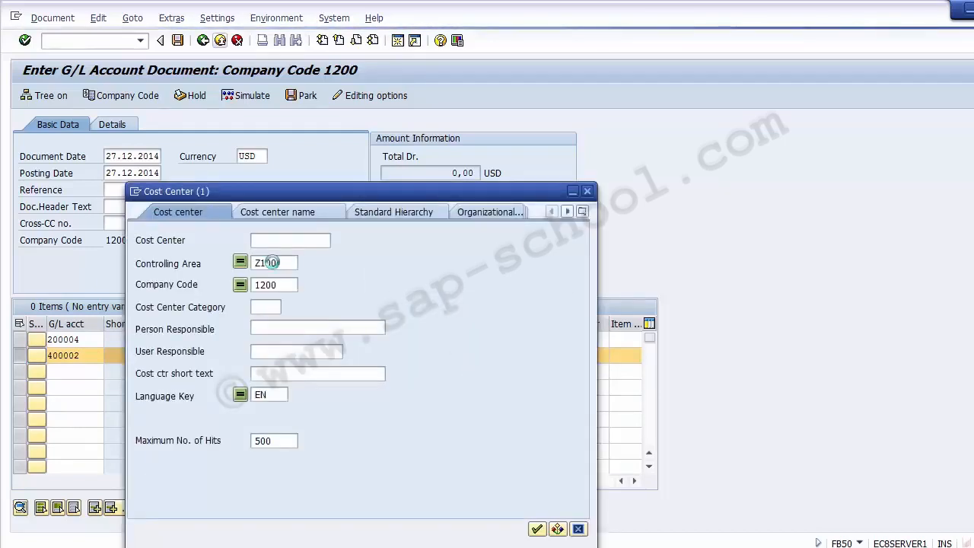
pyautogui.click(536, 529)
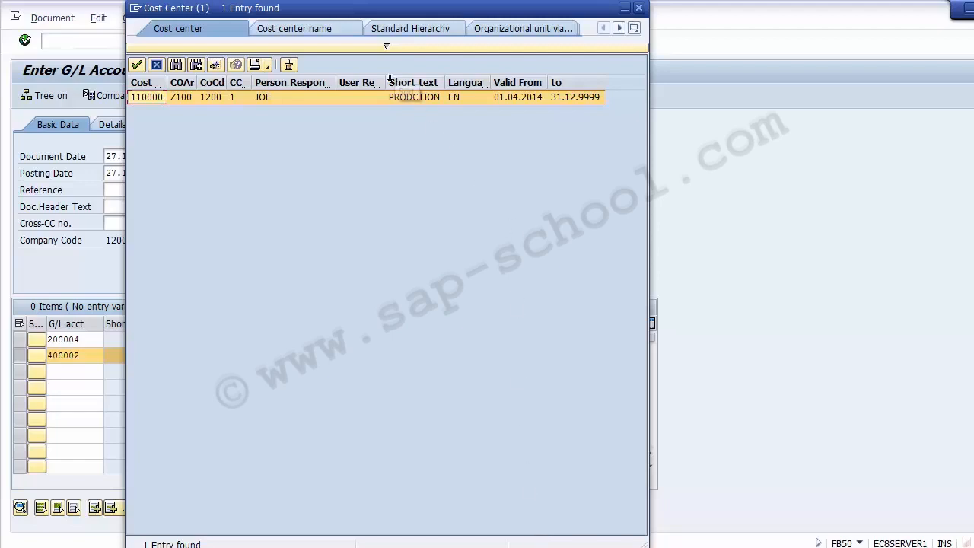
pyautogui.click(414, 99)
pyautogui.doubleClick(407, 96)
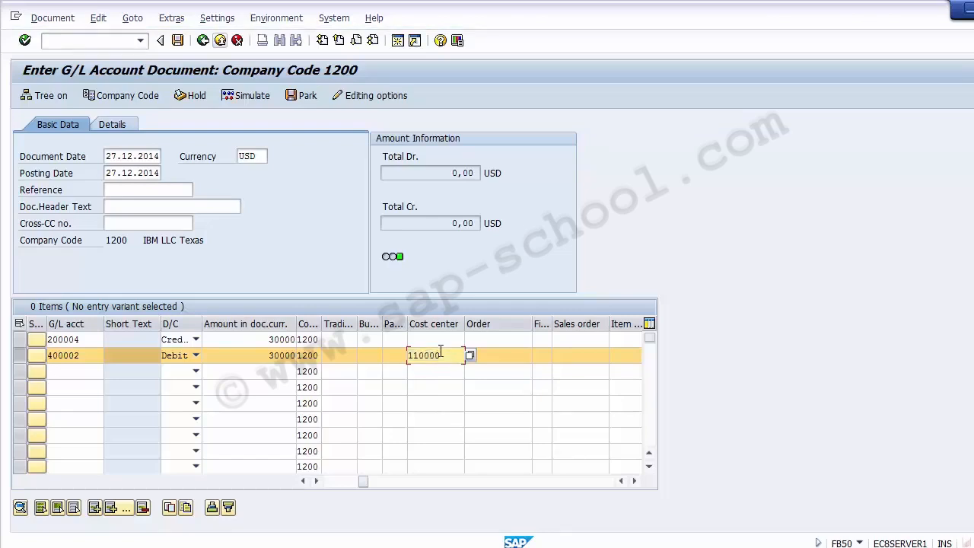
# Try to assign cost center 110000 to the credit line for account 200004 as well, and clear that entry again.
pyautogui.click(436, 341)
pyautogui.write('110000')
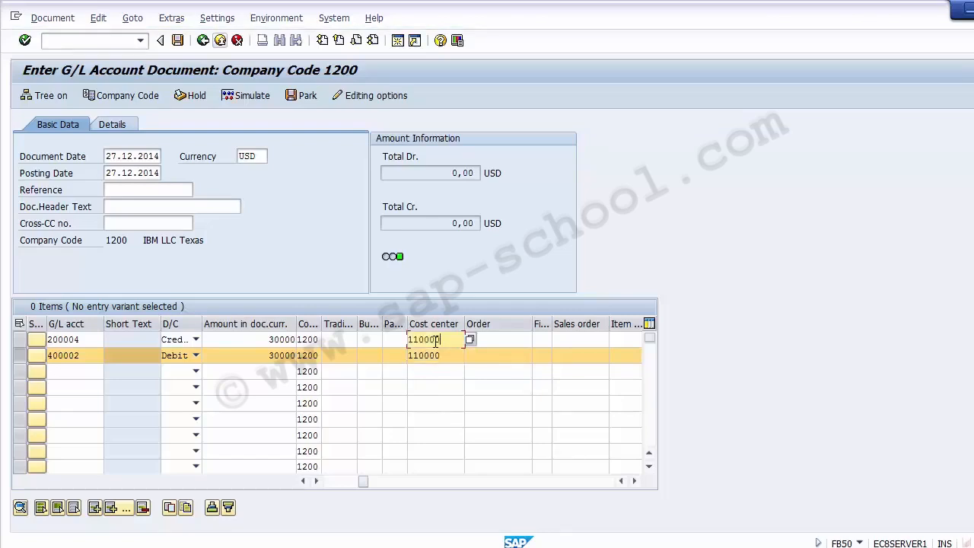
pyautogui.click(278, 234)
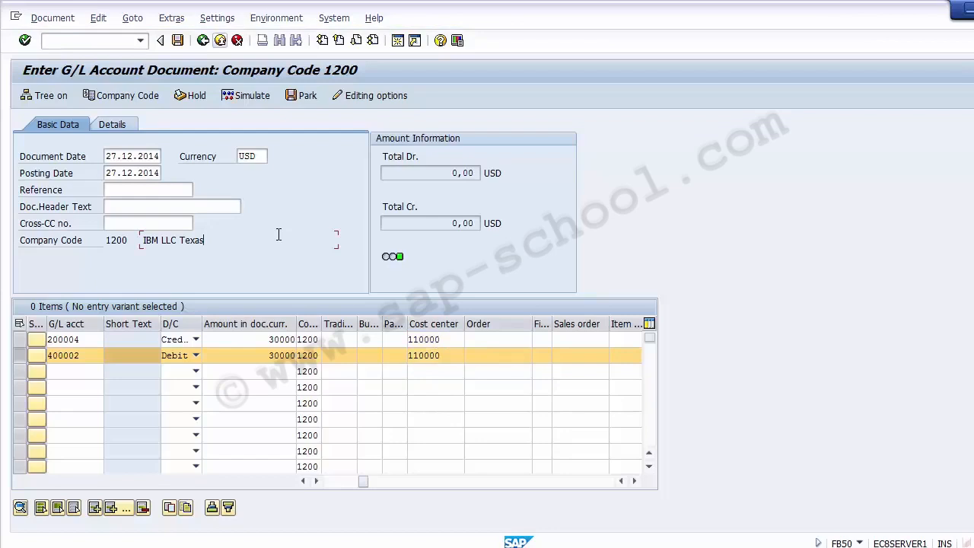
pyautogui.press('Return')
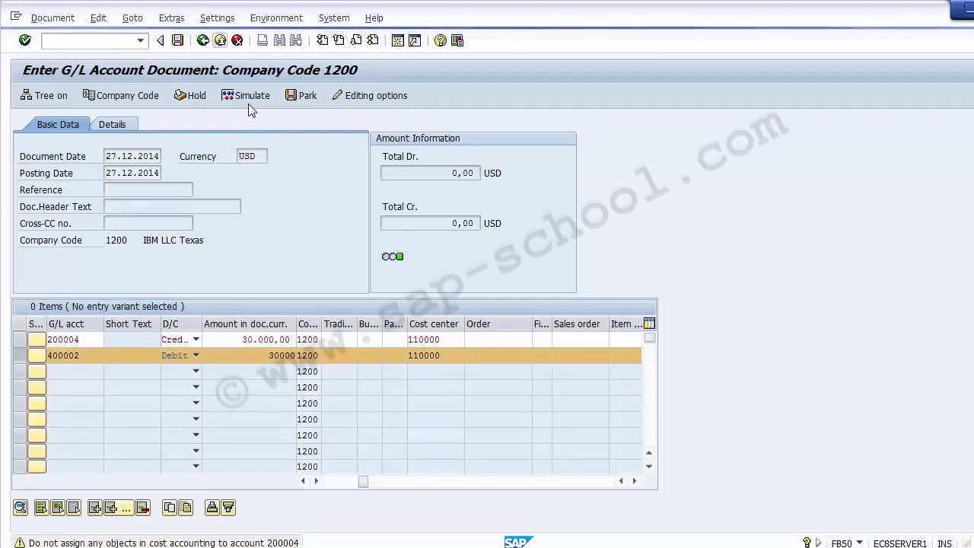
pyautogui.press('Return')
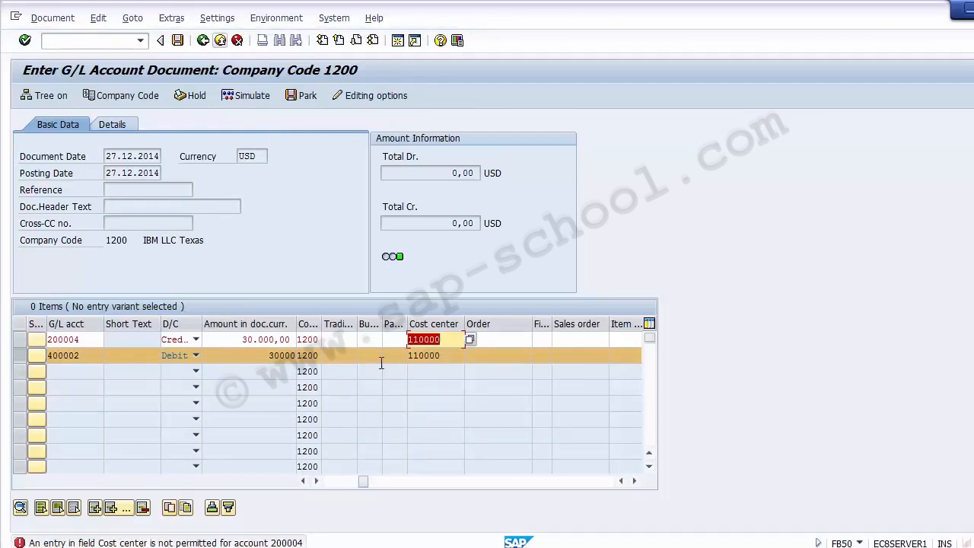
pyautogui.press('Delete')
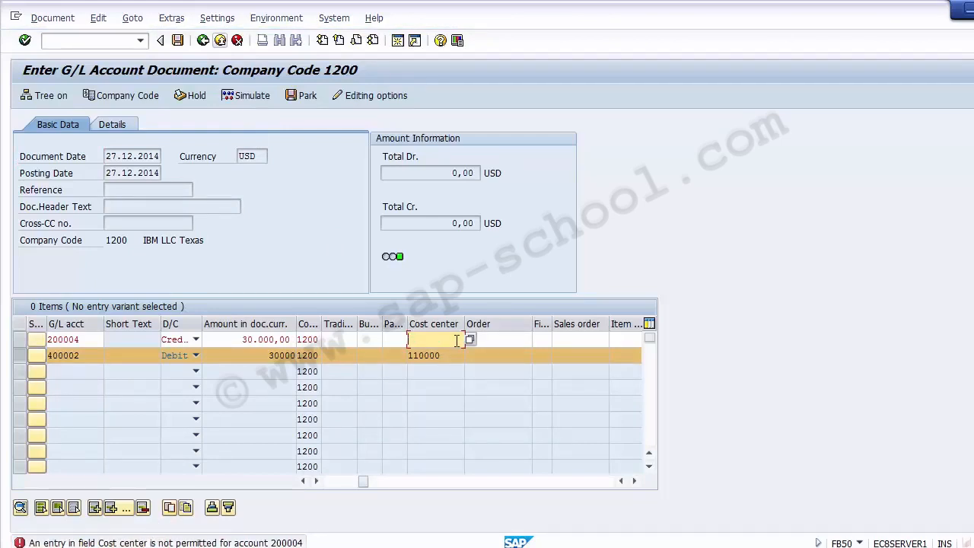
# Simulate the G/L document, review its salary and salary payable line items, and post it.
pyautogui.click(88, 358)
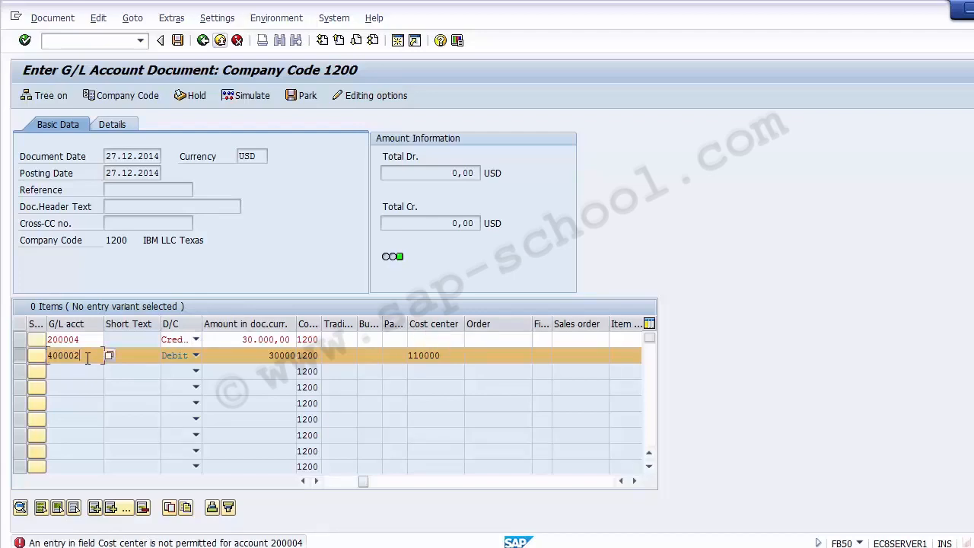
pyautogui.click(446, 357)
pyautogui.click(251, 99)
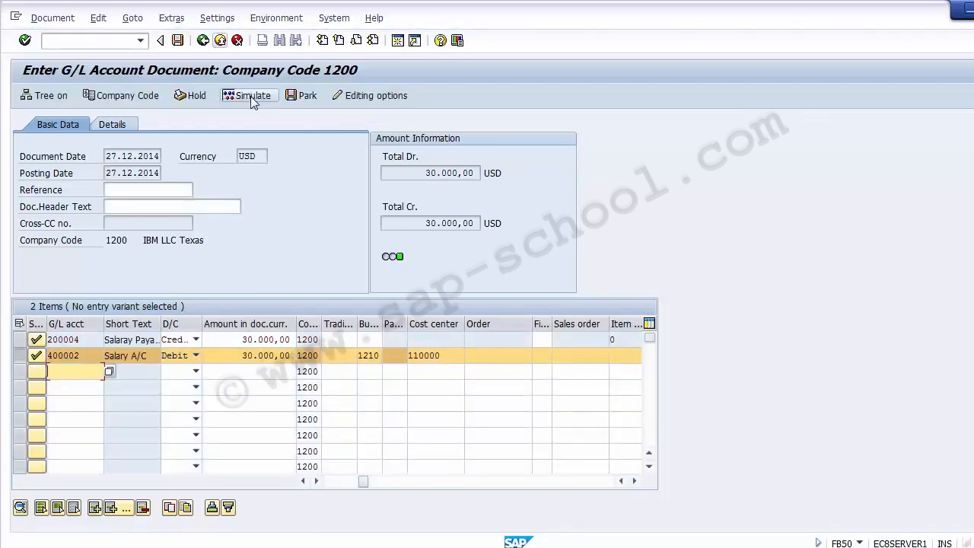
pyautogui.click(251, 97)
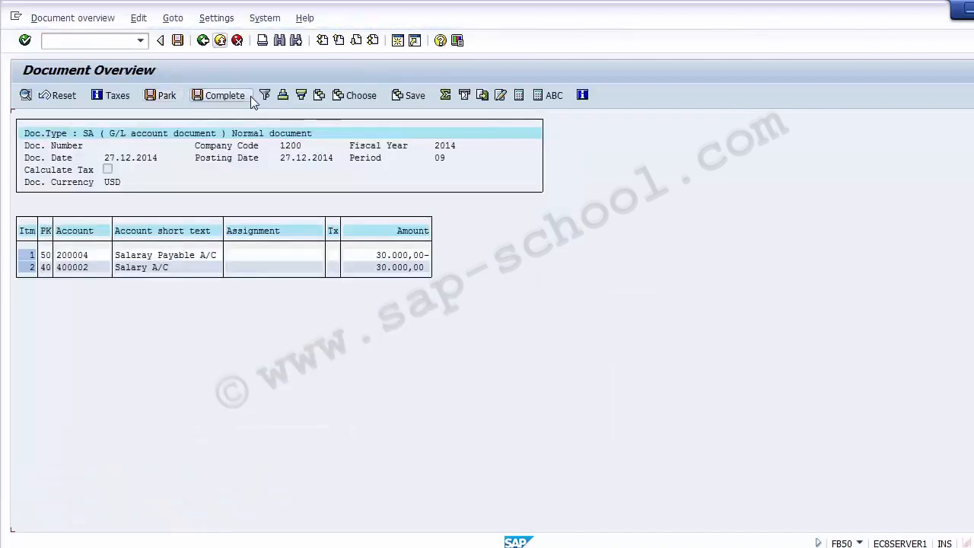
pyautogui.click(148, 266)
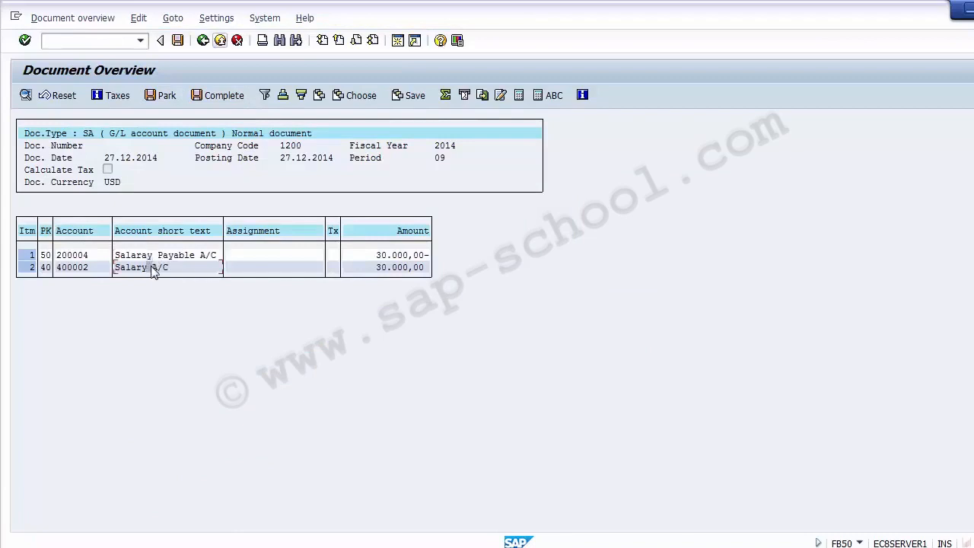
pyautogui.click(143, 256)
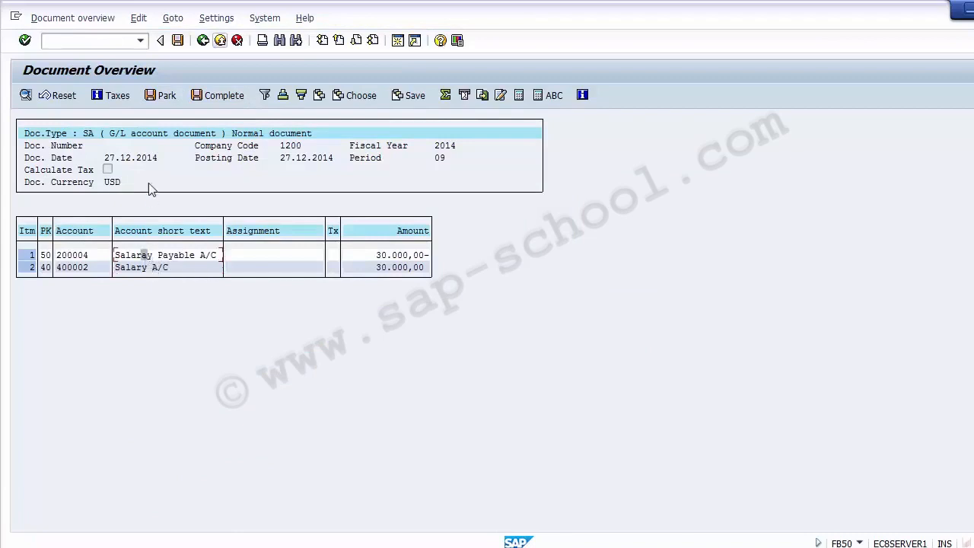
pyautogui.click(176, 42)
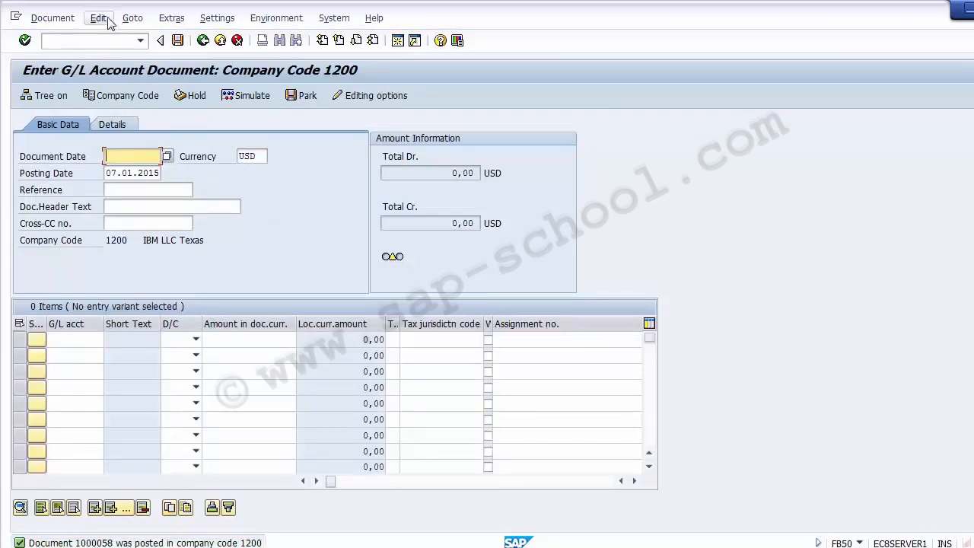
# Display the posted document and check the cost center and profit center on the line for account 400002.
pyautogui.click(62, 19)
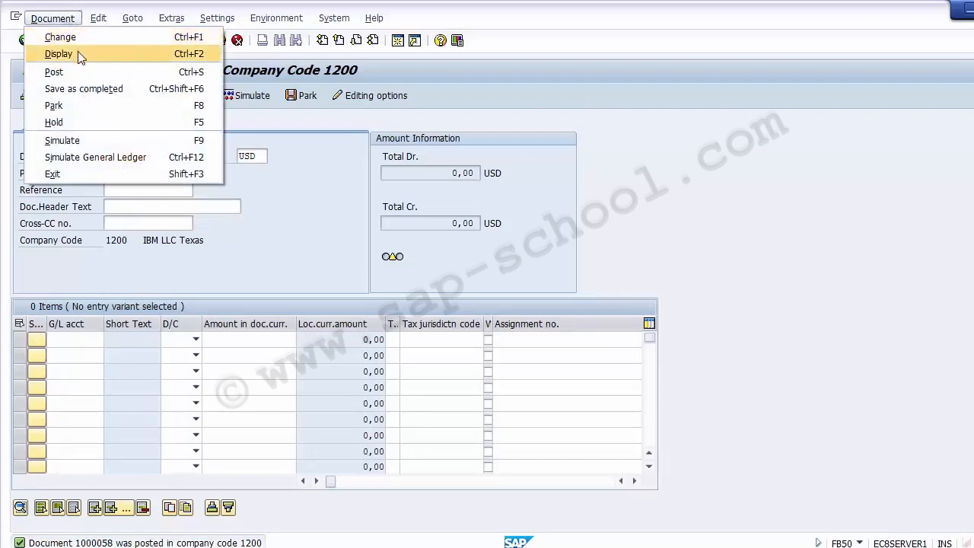
pyautogui.click(59, 54)
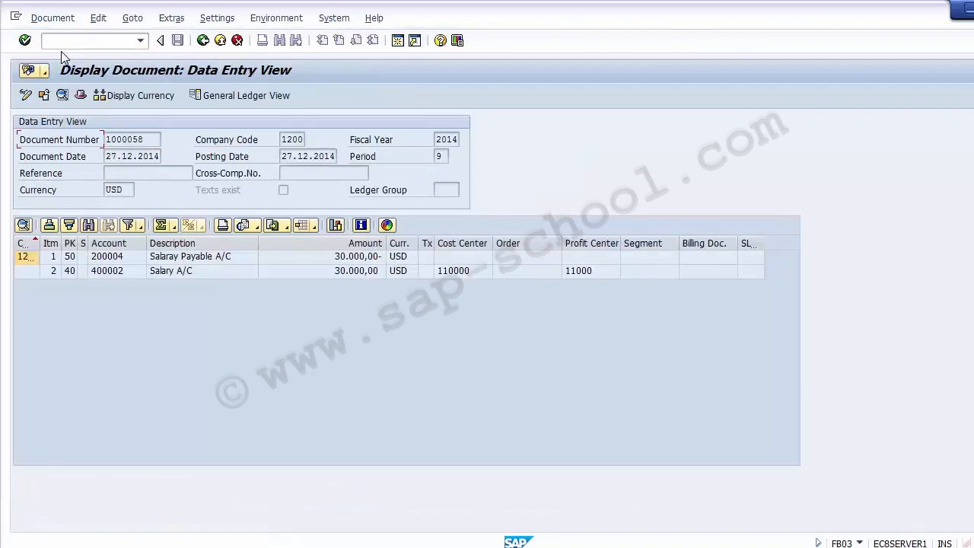
pyautogui.click(447, 274)
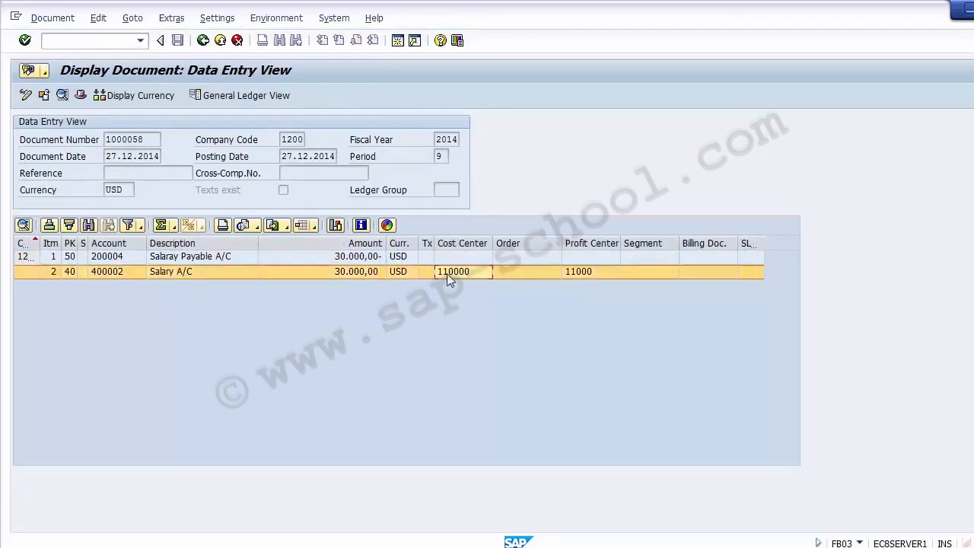
pyautogui.click(584, 279)
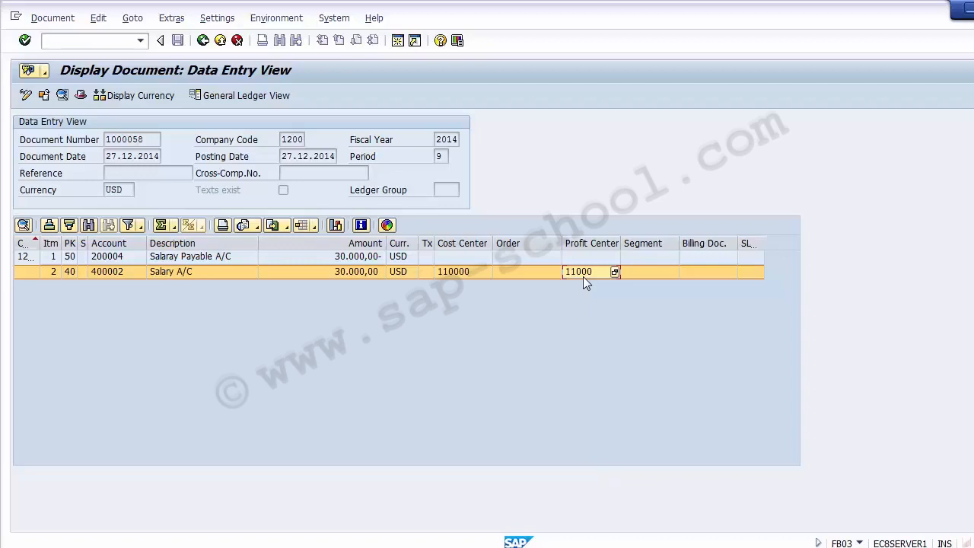
pyautogui.click(457, 274)
pyautogui.click(570, 272)
pyautogui.click(456, 272)
pyautogui.click(112, 275)
pyautogui.click(115, 277)
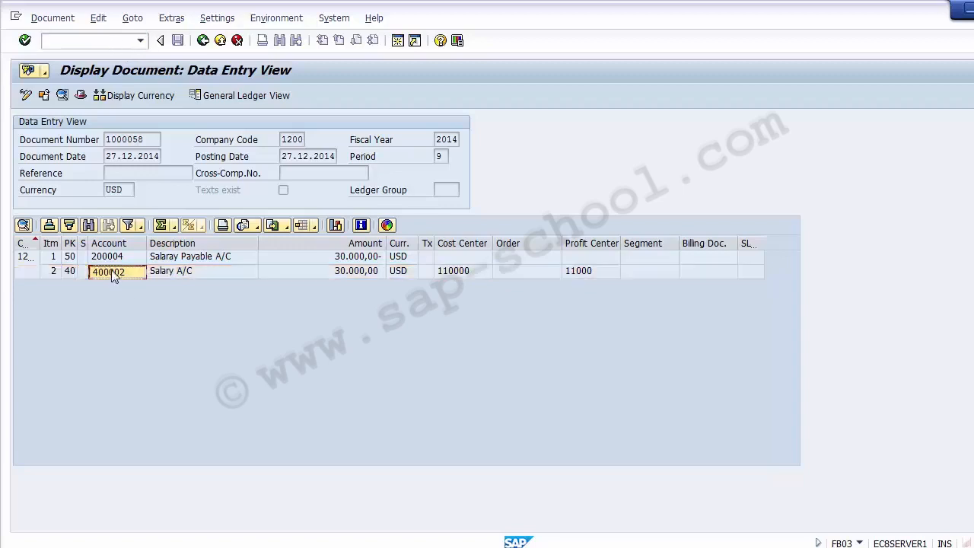
# Run FAGLL03 for the open items of G/L account 400002 in company code 1200 and mark the line of document 1000058.
pyautogui.click(86, 41)
pyautogui.write('/NFAGLL03')
pyautogui.press('Return')
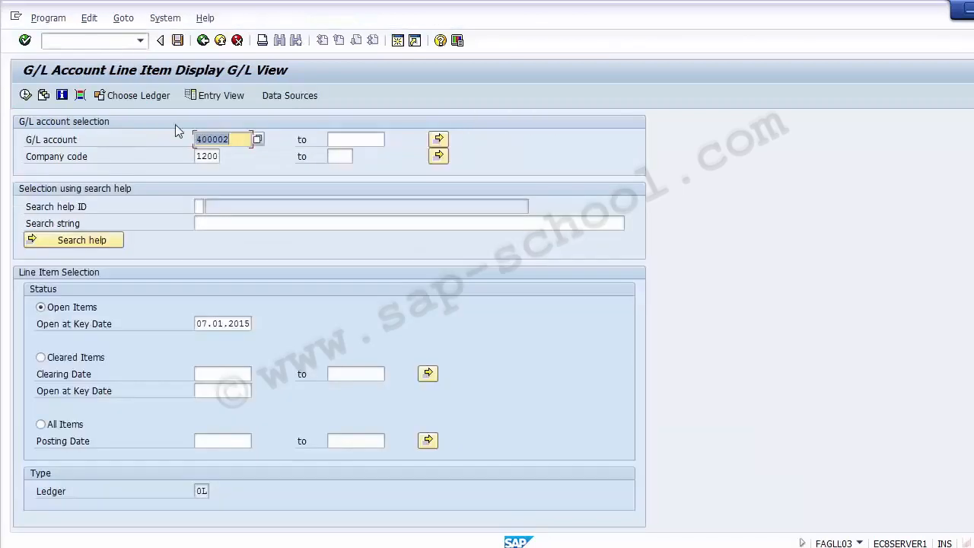
pyautogui.press('End')
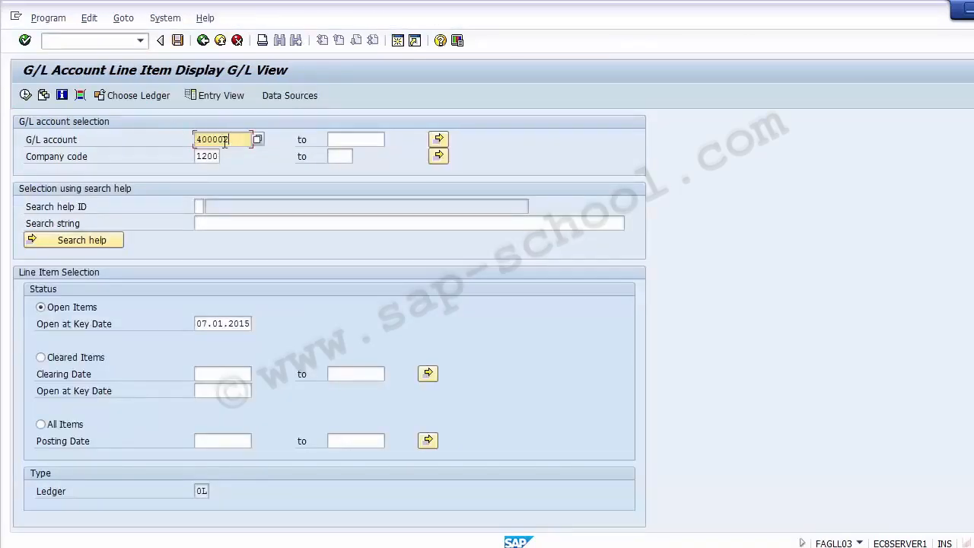
pyautogui.click(26, 96)
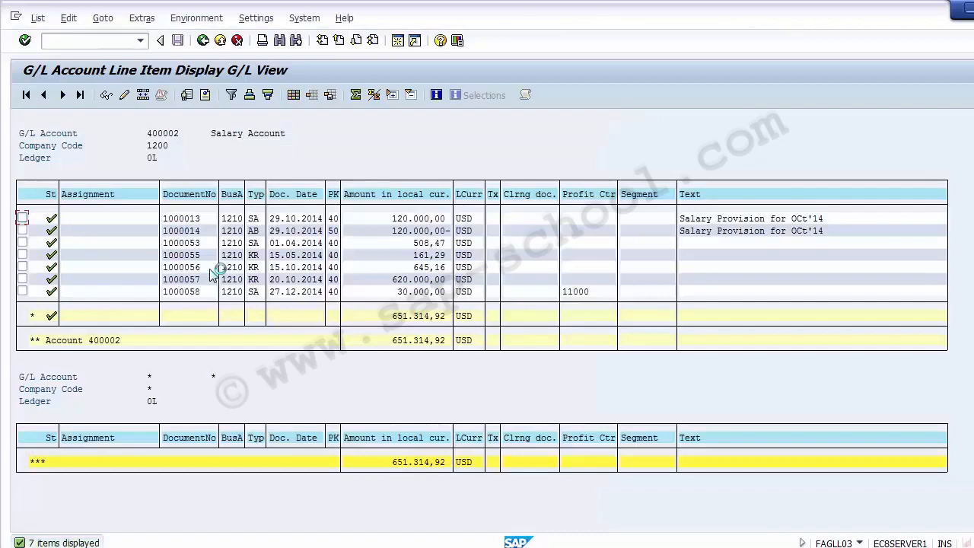
pyautogui.click(22, 291)
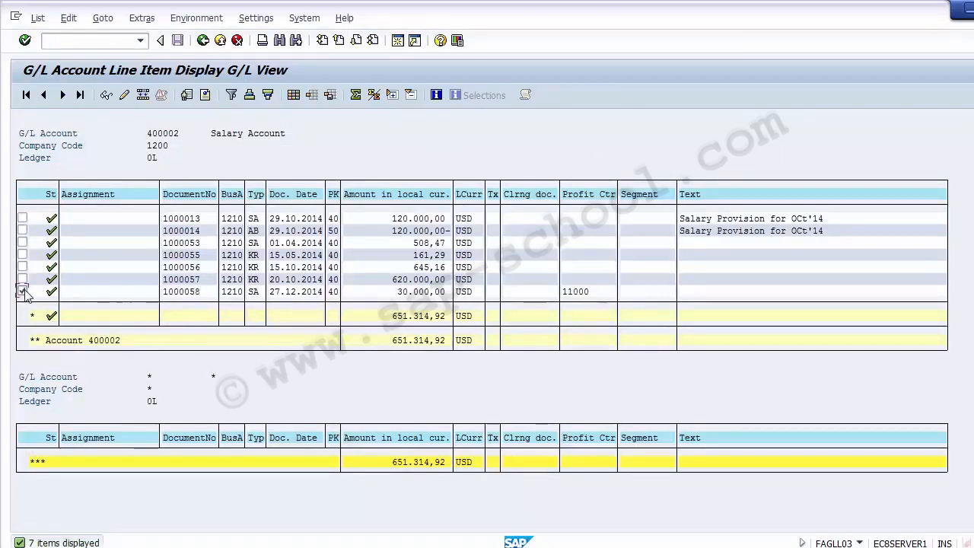
pyautogui.click(596, 296)
# Sort the hidden layout fields ascending, add the Cost Center column to the line item list, and leave the report after checking the profit center.
pyautogui.click(296, 97)
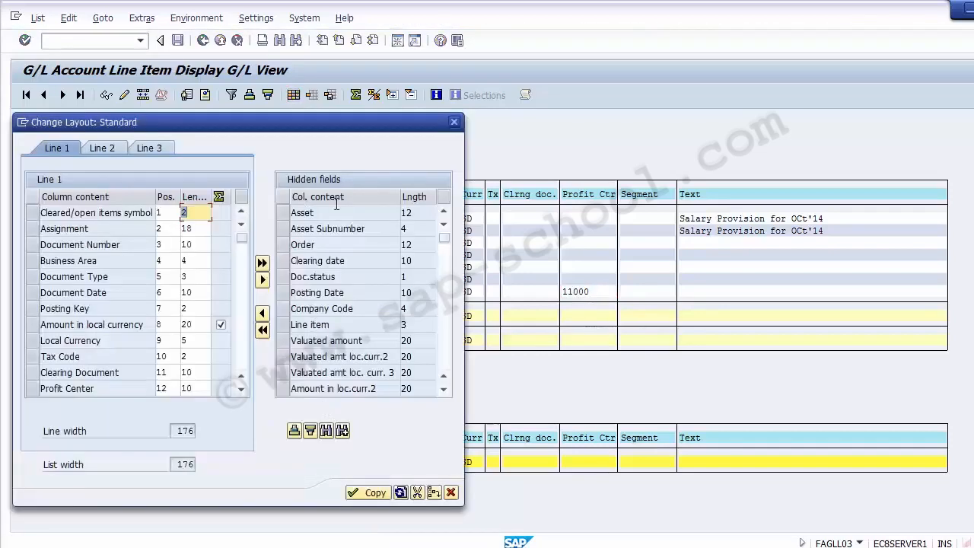
pyautogui.click(295, 431)
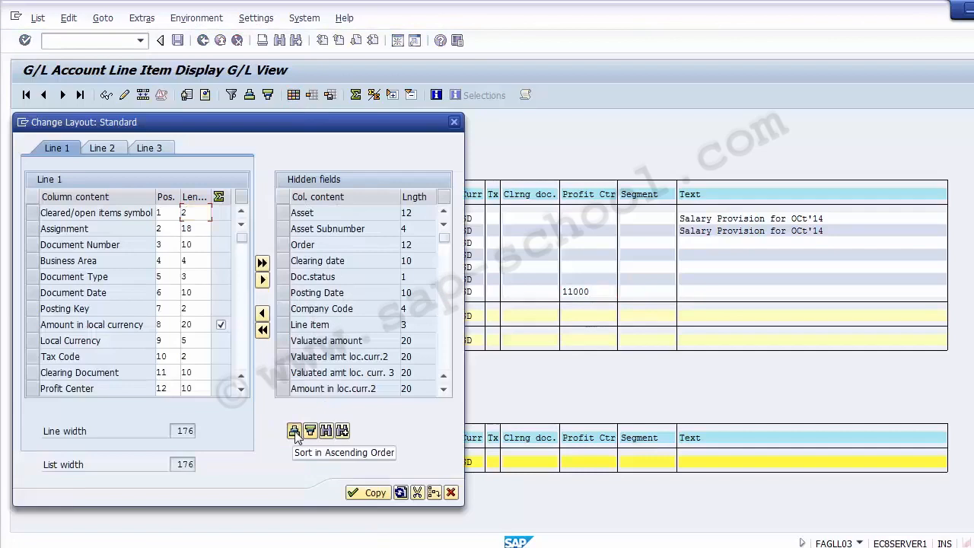
pyautogui.click(445, 366)
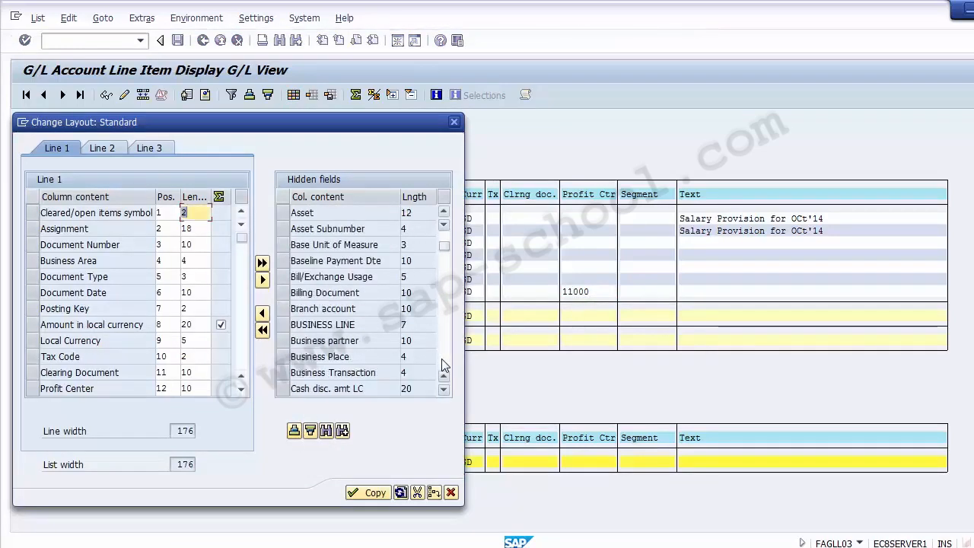
pyautogui.click(444, 366)
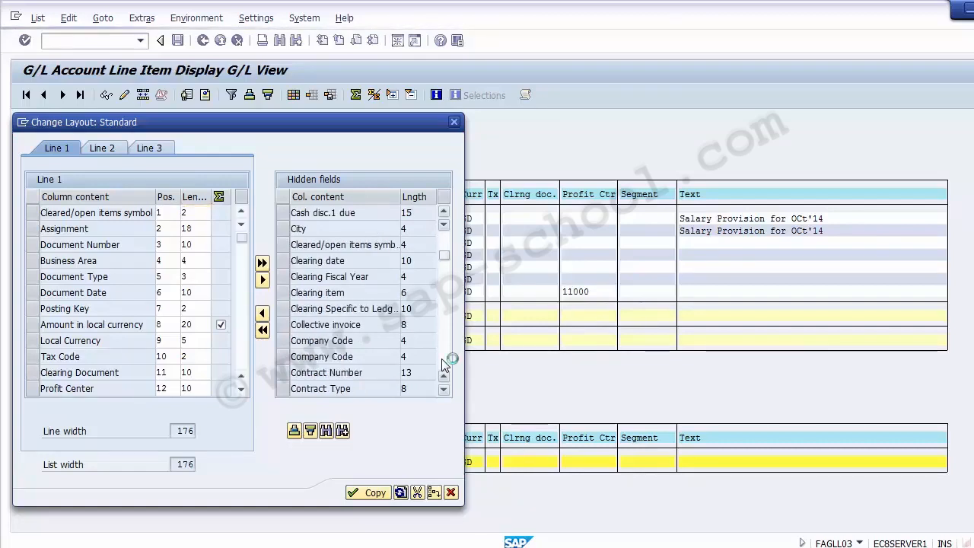
pyautogui.click(445, 365)
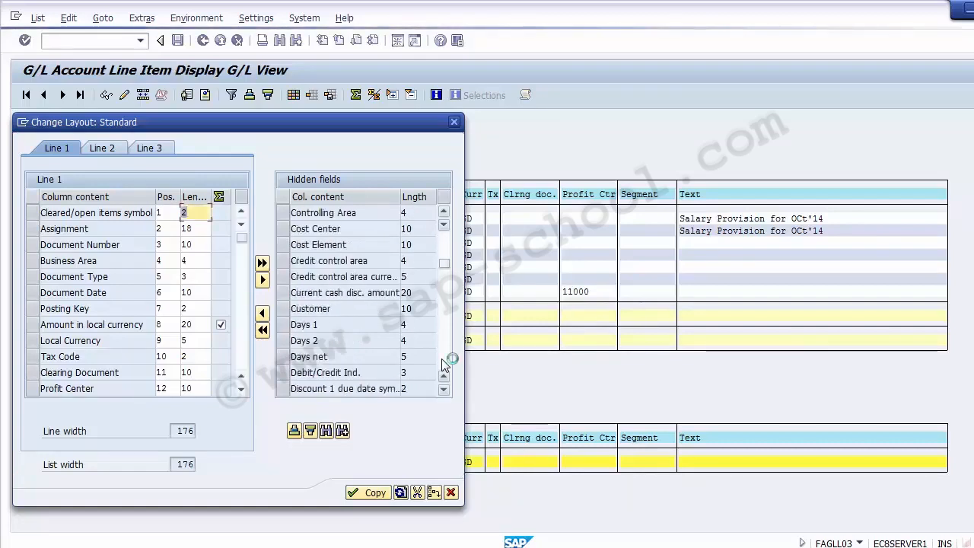
pyautogui.click(338, 227)
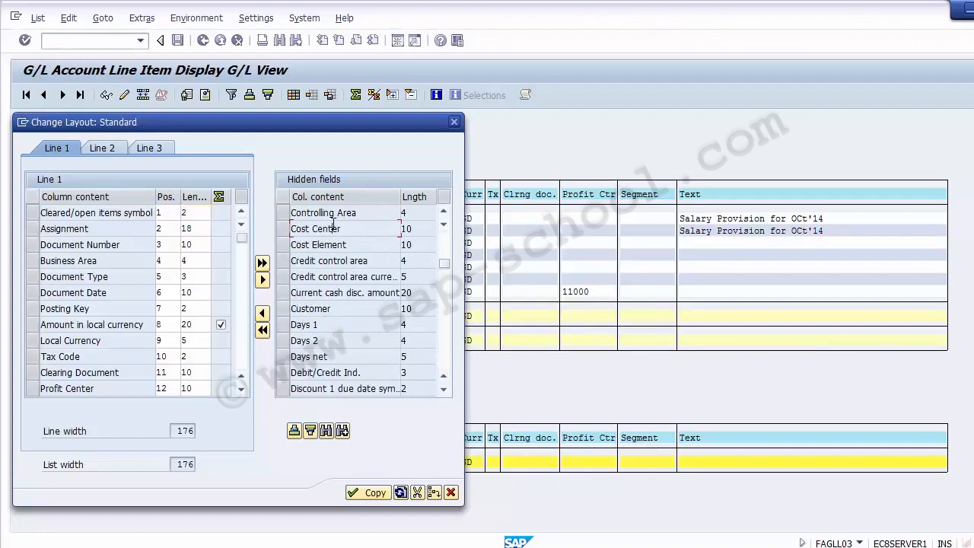
pyautogui.click(284, 228)
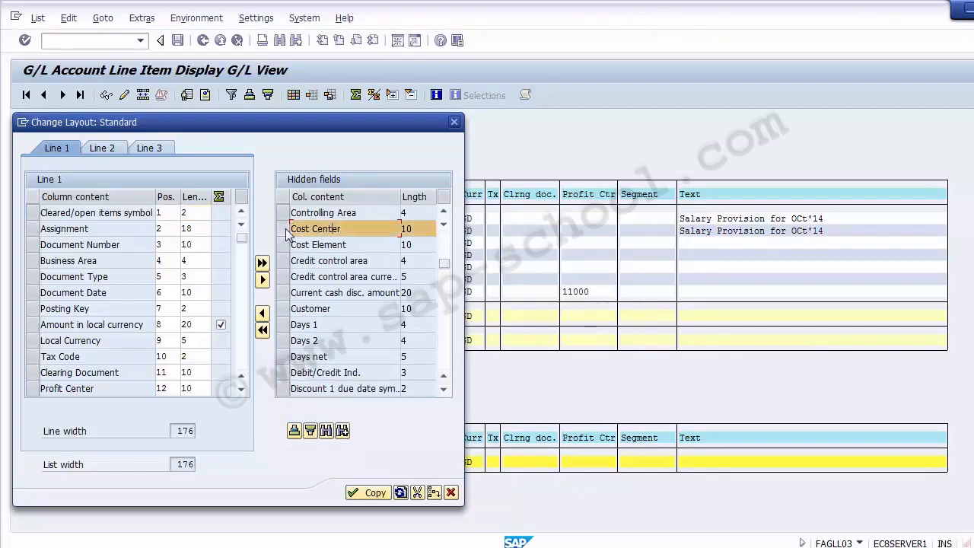
pyautogui.click(264, 314)
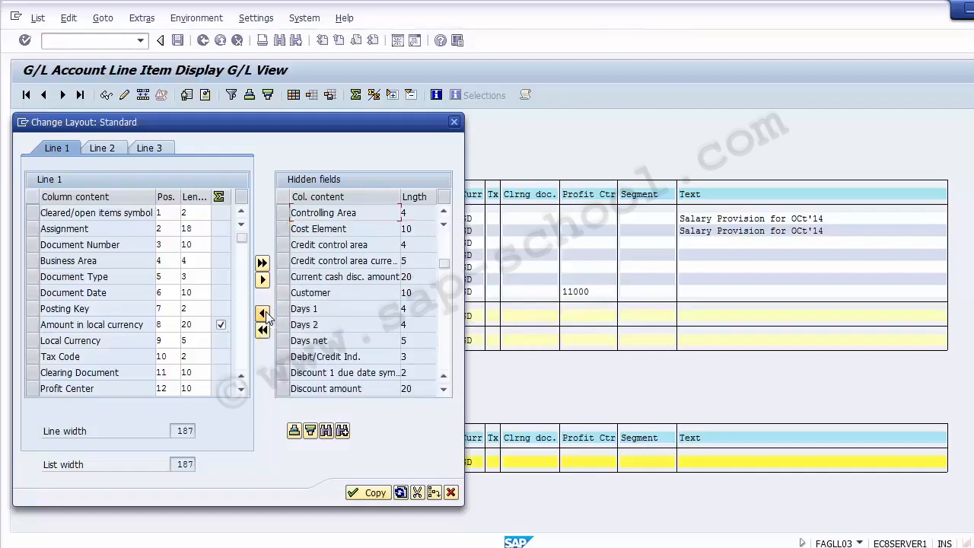
pyautogui.click(371, 492)
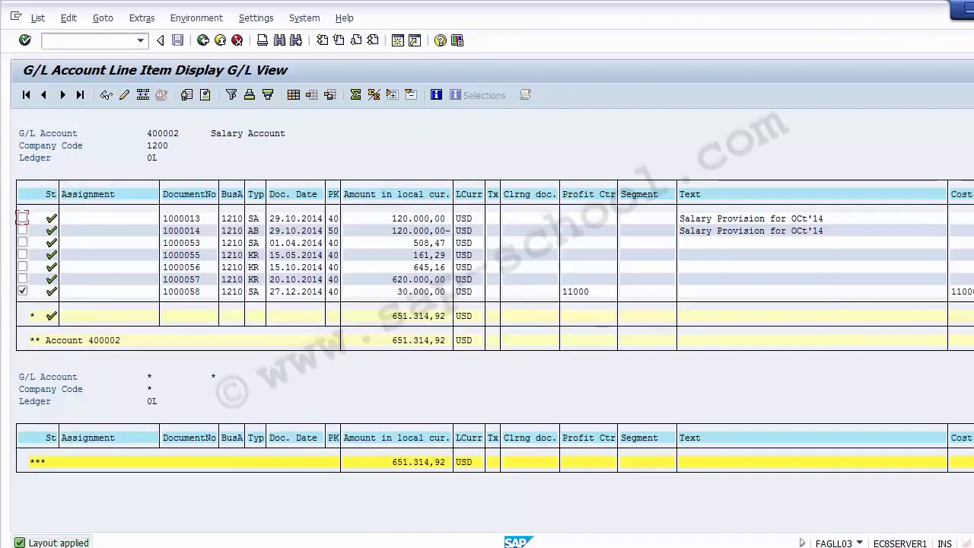
pyautogui.click(579, 291)
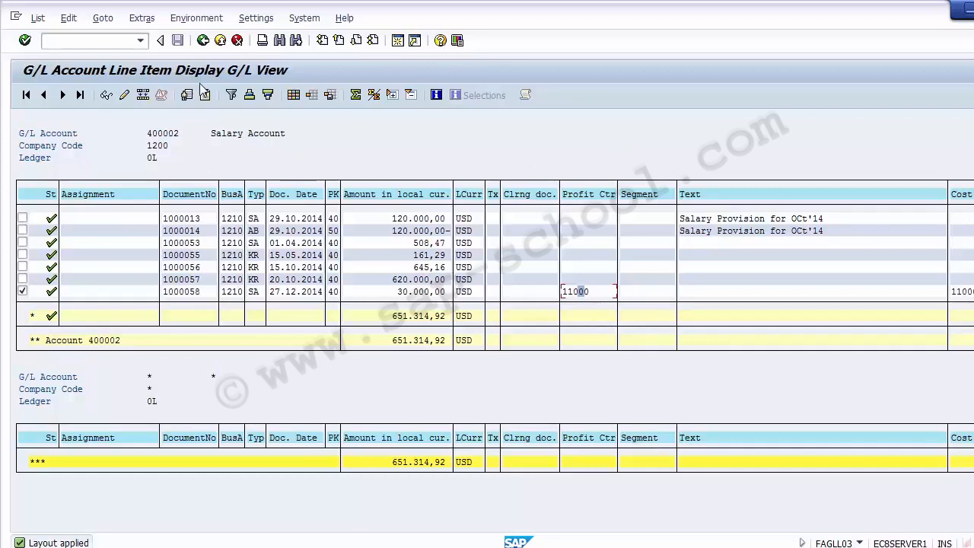
pyautogui.click(109, 41)
pyautogui.write('/N')
pyautogui.press('Return')
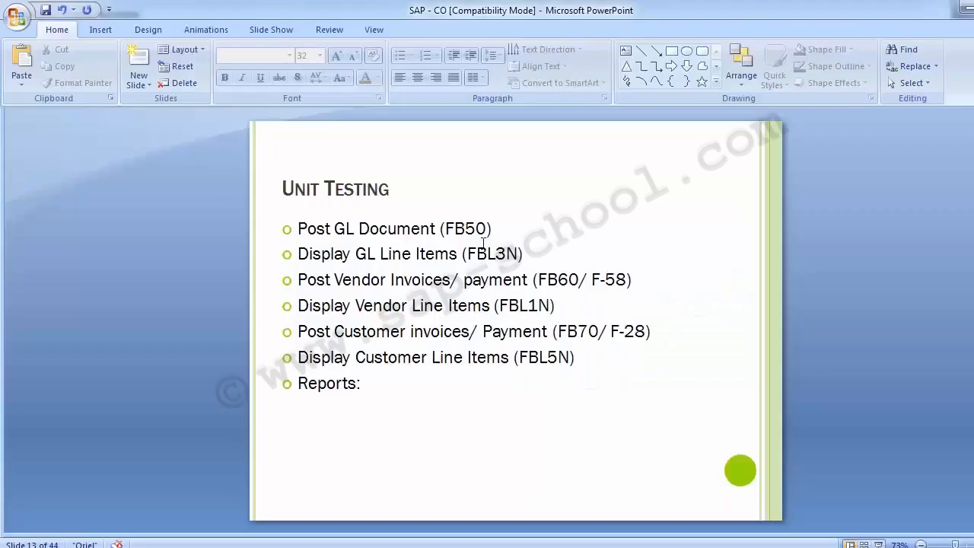
# In the PowerPoint slide Unit Testing, add "/ FAGLL03" after FBL3N in the Display GL Line Items bullet.
pyautogui.click(563, 249)
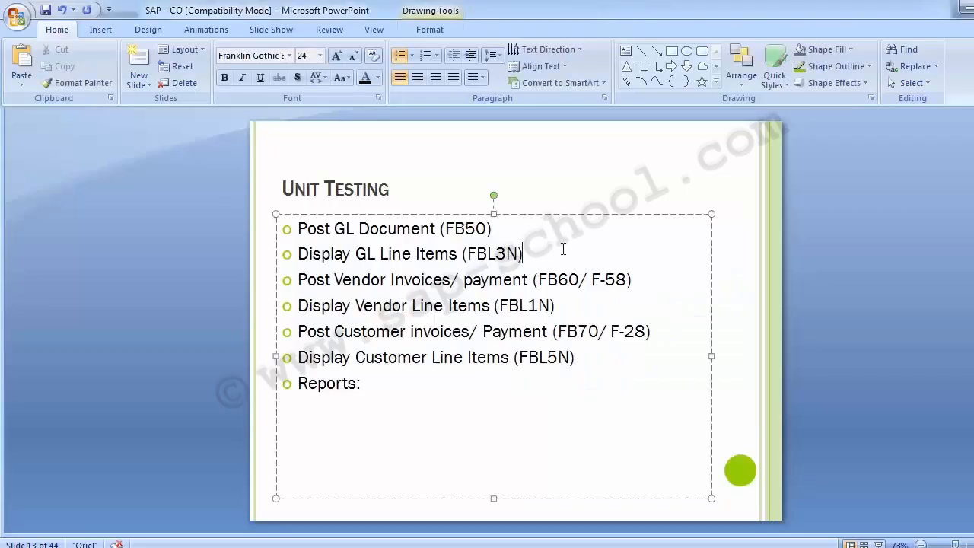
pyautogui.press('Left')
pyautogui.write('/ f')
pyautogui.press('BackSpace')
pyautogui.write('FAGLL03')
pyautogui.hotkey('shift', 'Left')
pyautogui.hotkey('shift', 'Left')
pyautogui.hotkey('shift', 'Left')
pyautogui.hotkey('shift', 'Left')
pyautogui.hotkey('shift', 'Left')
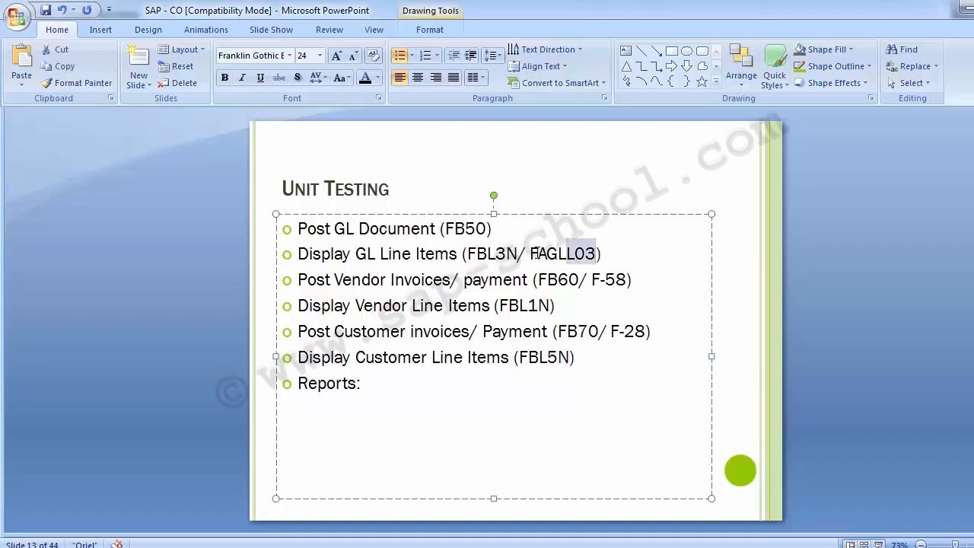
pyautogui.hotkey('shift', 'Left')
pyautogui.hotkey('shift', 'Left')
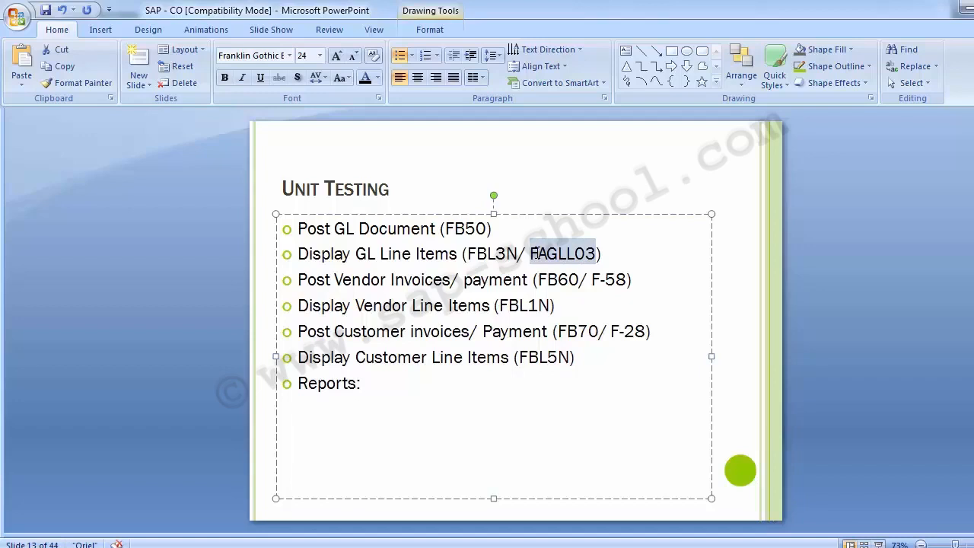
pyautogui.click(212, 358)
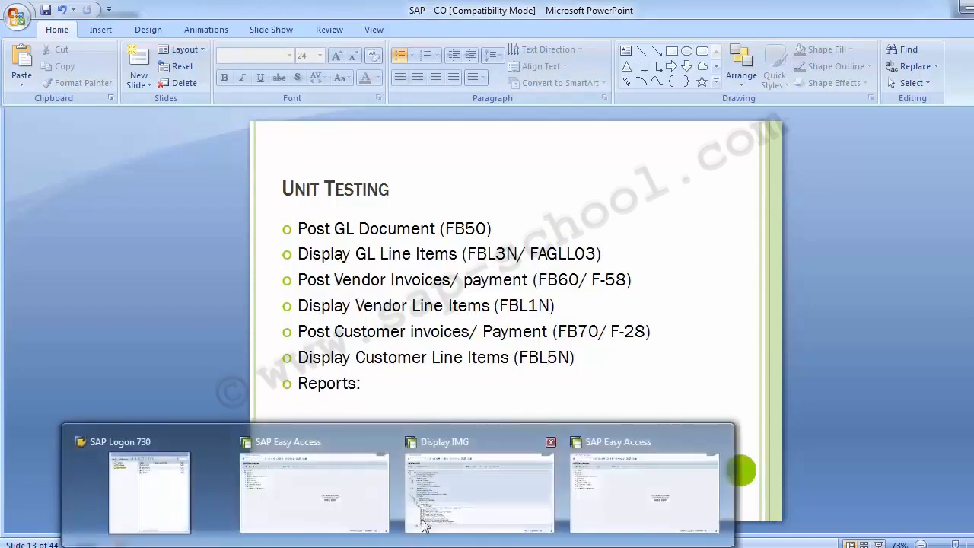
# Switch back to SAP Easy Access and start transaction FB60 to enter a vendor invoice.
pyautogui.click(316, 481)
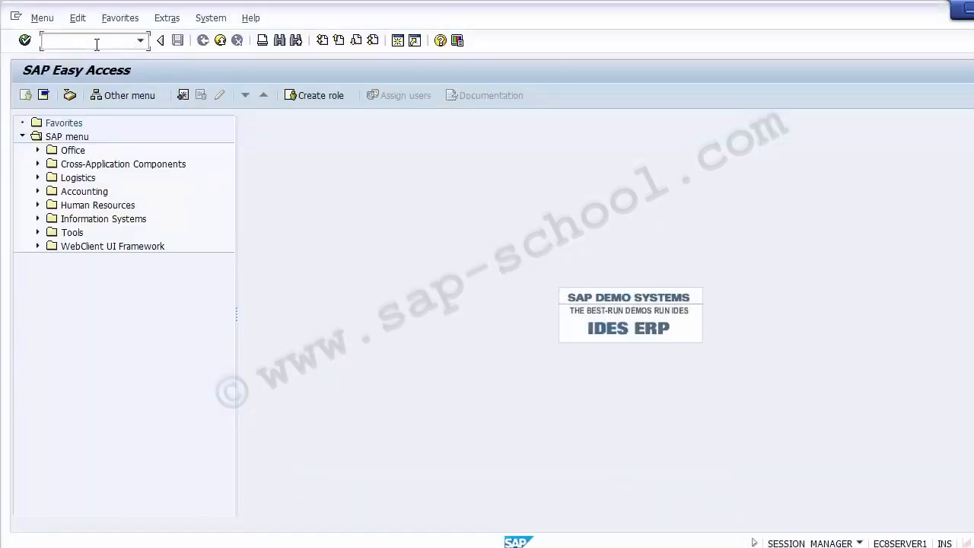
pyautogui.press('F10')
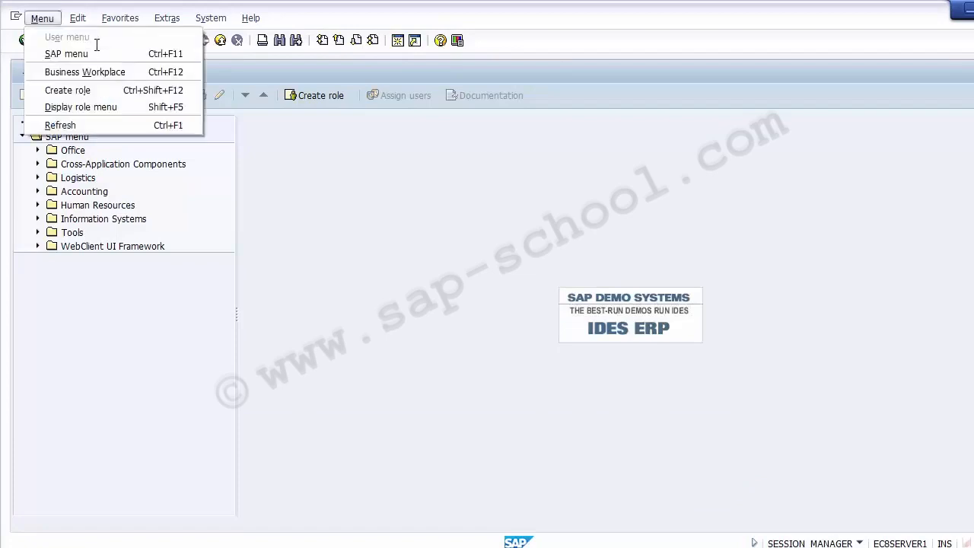
pyautogui.press('Escape')
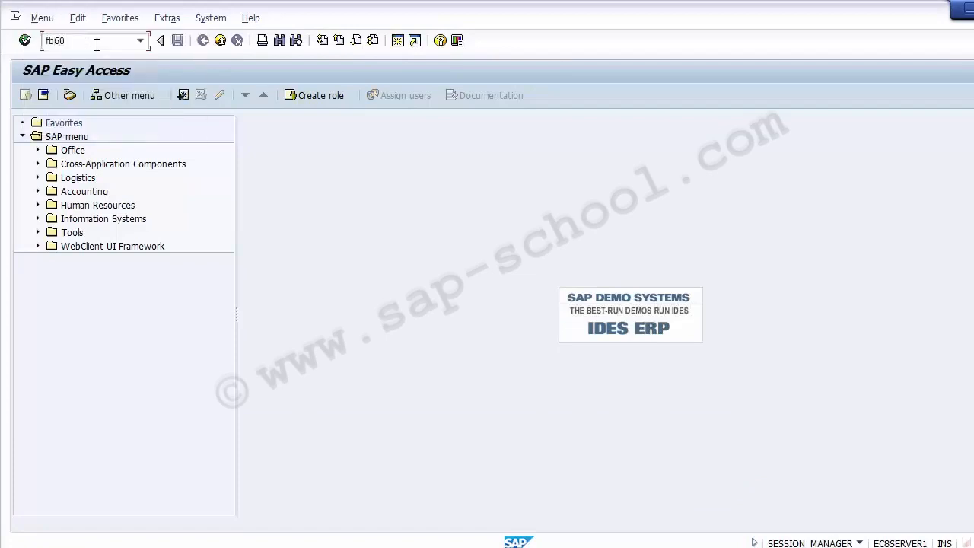
pyautogui.press('Return')
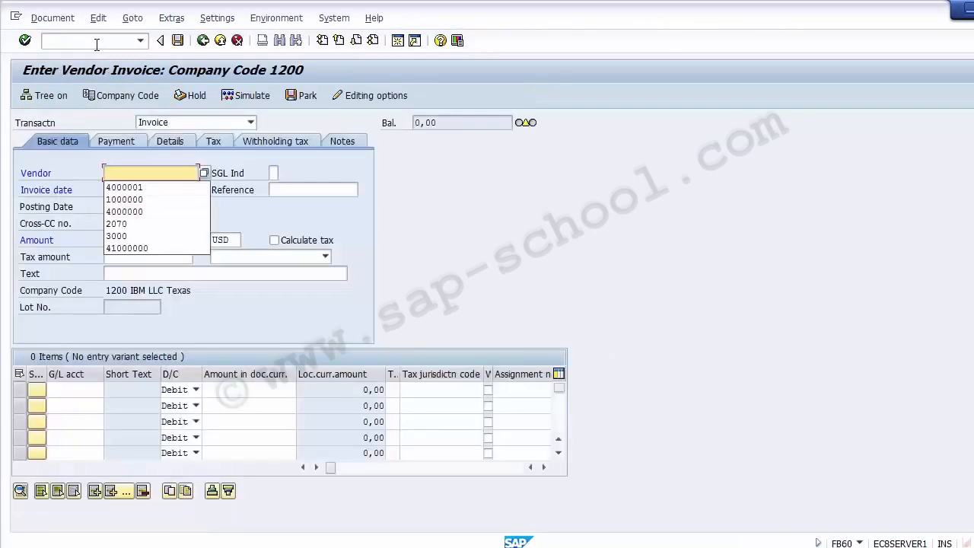
pyautogui.press('Escape')
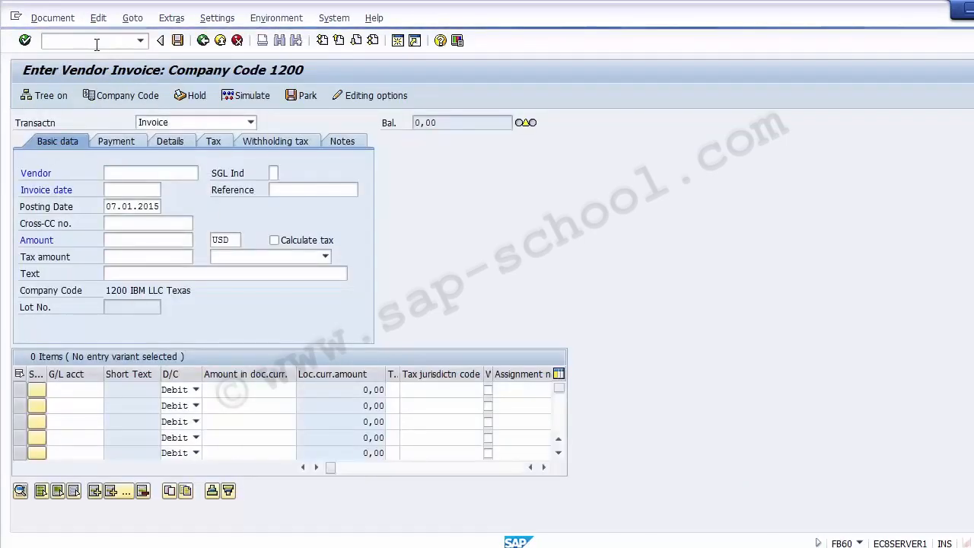
# Search the vendors of company code 1200 and choose TCS as the invoice vendor.
pyautogui.press('F4')
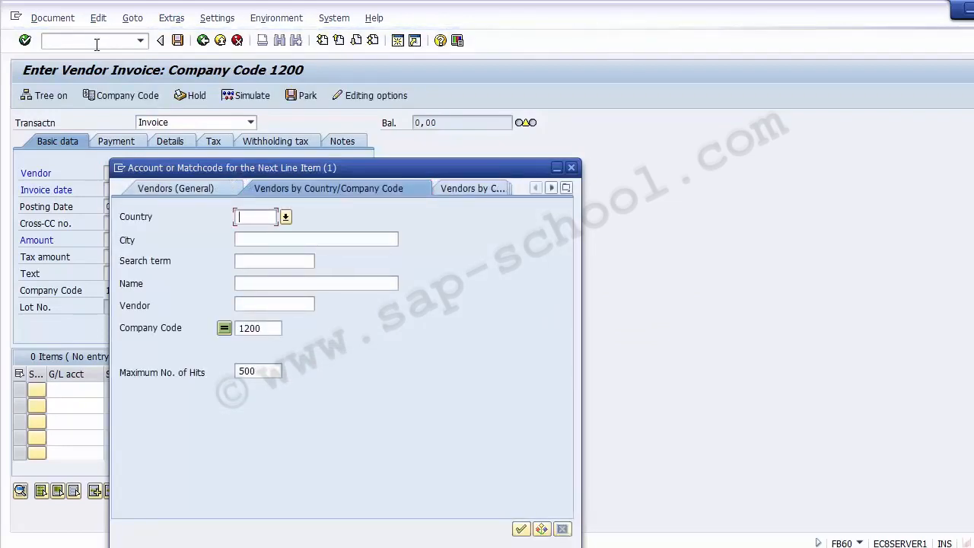
pyautogui.press('Return')
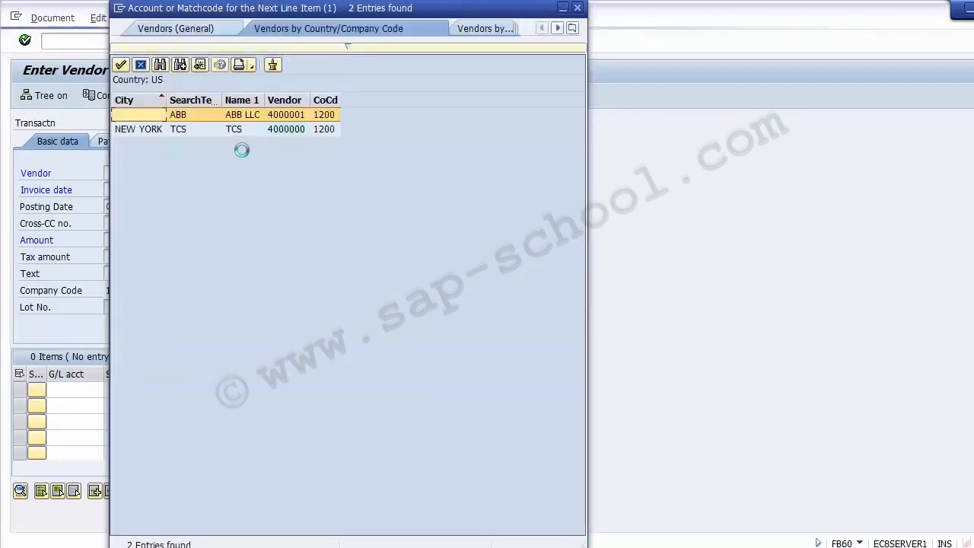
pyautogui.doubleClick(233, 131)
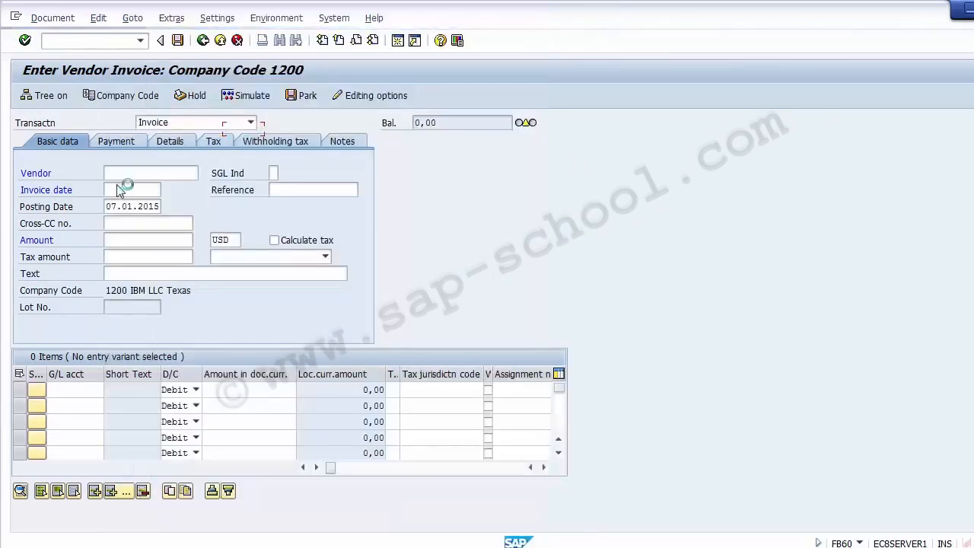
# Set the invoice date to 20122014 and copy the same date into the posting date.
pyautogui.click(119, 193)
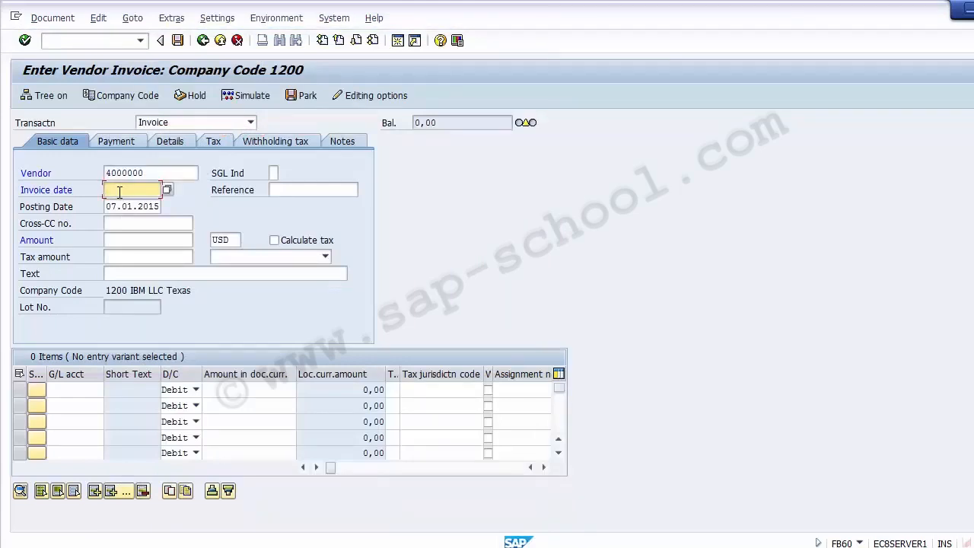
pyautogui.write('070')
pyautogui.press('BackSpace')
pyautogui.press('BackSpace')
pyautogui.press('BackSpace')
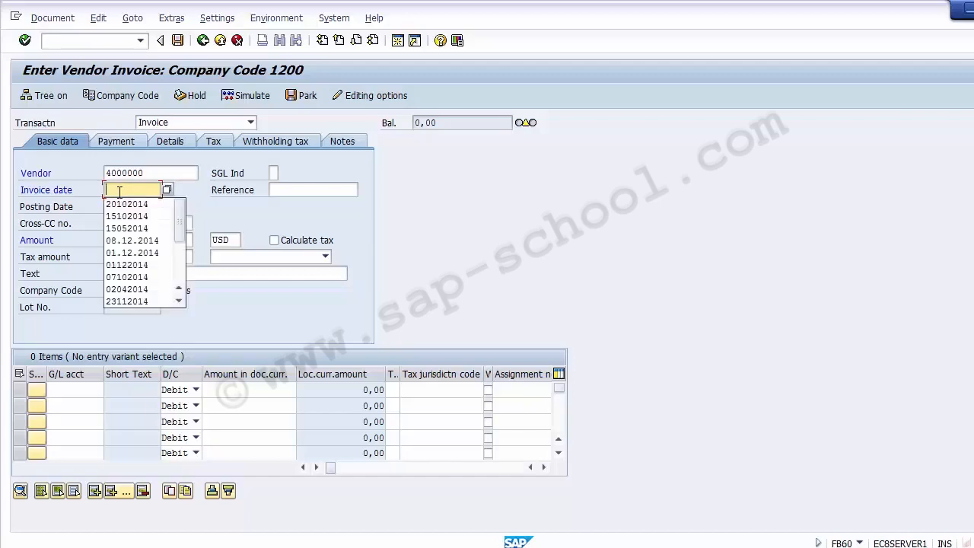
pyautogui.write('0')
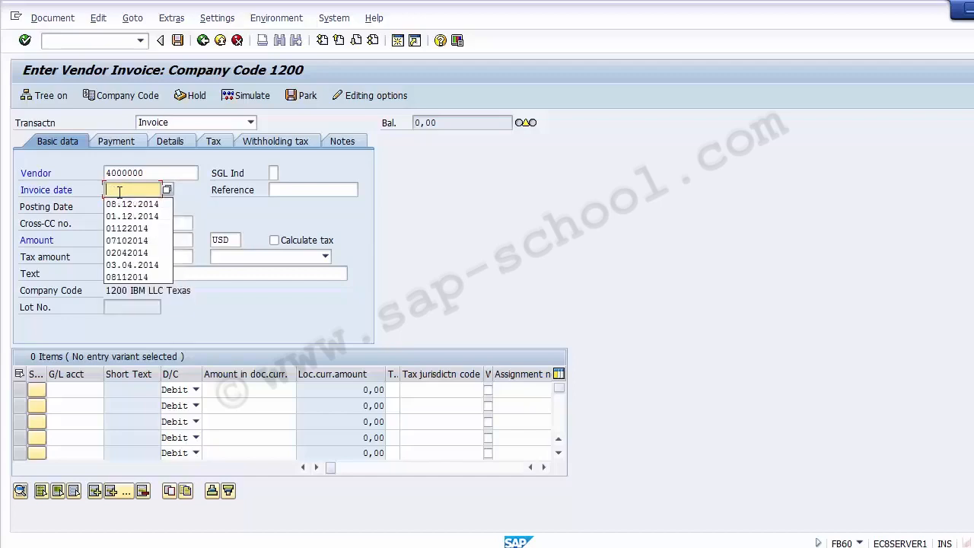
pyautogui.write('20122014')
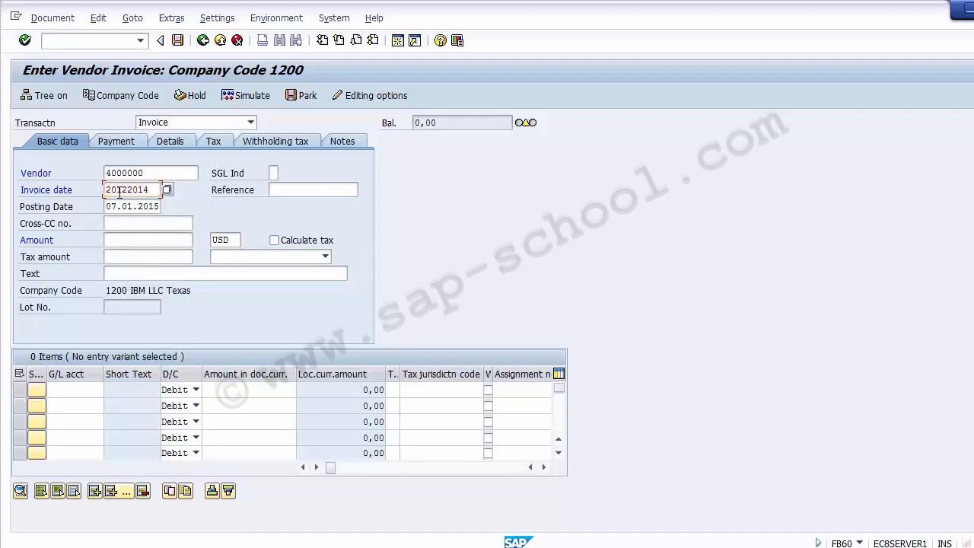
pyautogui.press('Tab')
pyautogui.press('Tab')
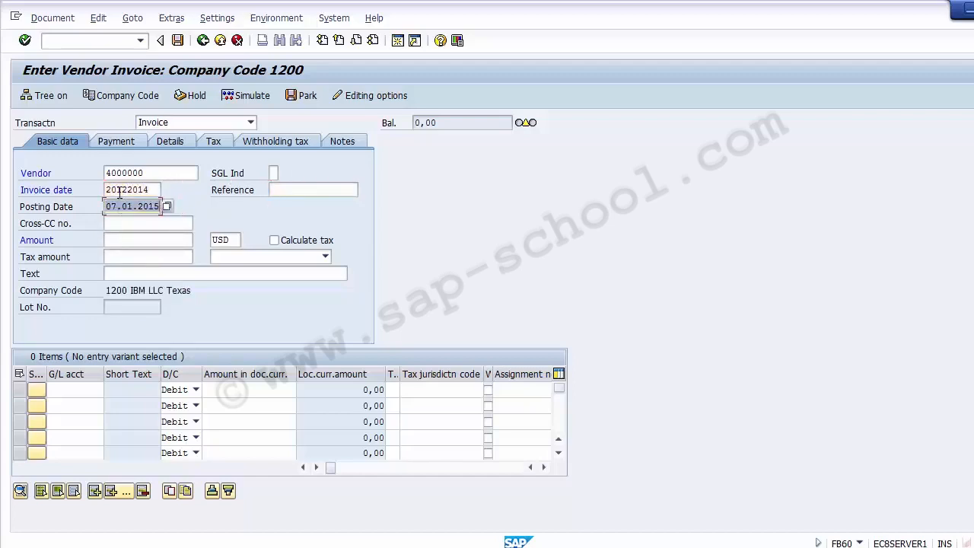
pyautogui.press('Up')
pyautogui.hotkey('ctrl', 'c')
pyautogui.press('Down')
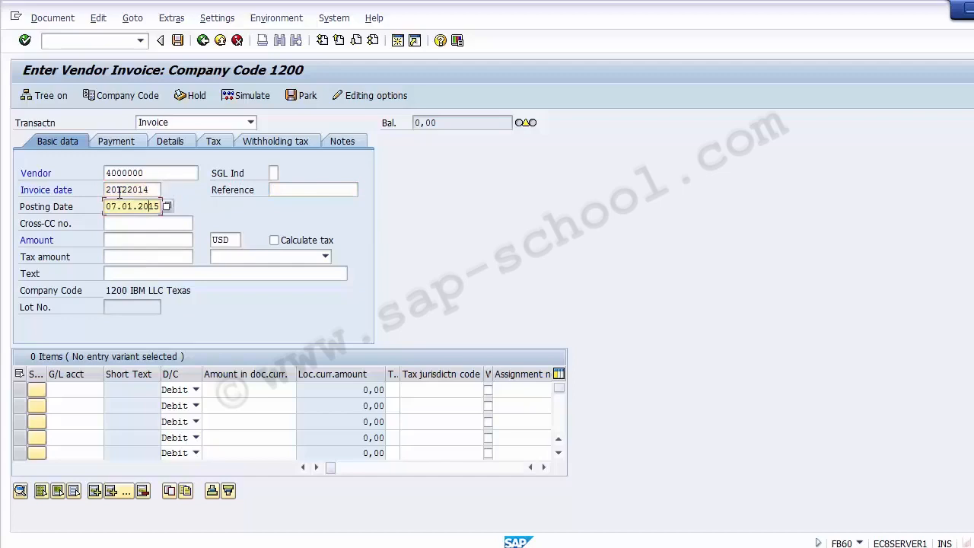
pyautogui.hotkey('ctrl', 'v')
# Set the vendor invoice amount to 10000 USD.
pyautogui.press('Up')
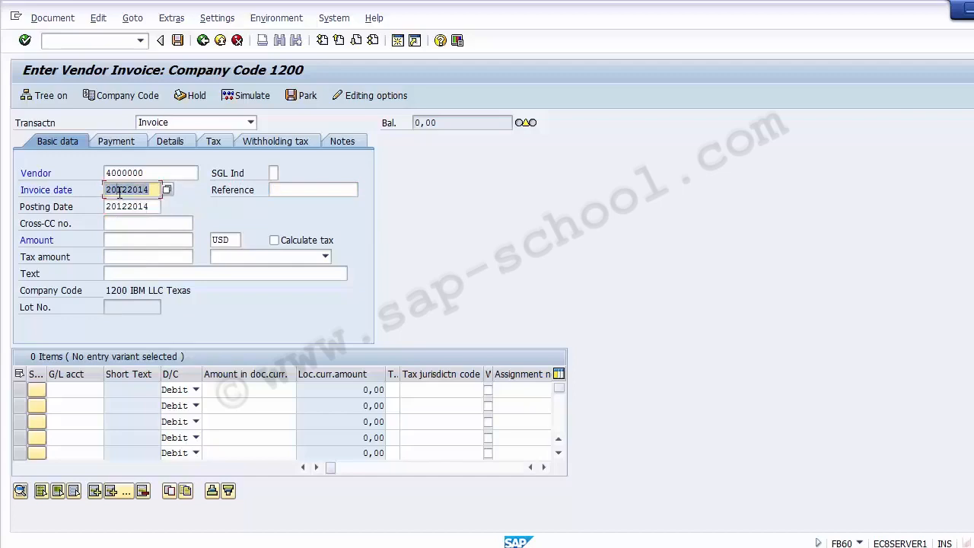
pyautogui.press('Down')
pyautogui.press('Down')
pyautogui.press('Down')
pyautogui.write('100')
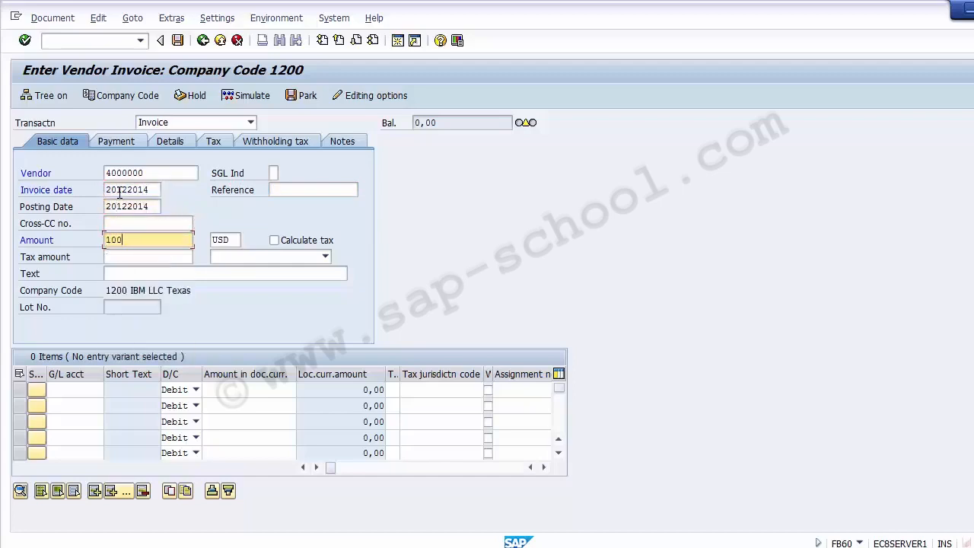
# Add a debit item of 10000 on G/L account 400000 and acknowledge the messages on entry.
pyautogui.click(76, 389)
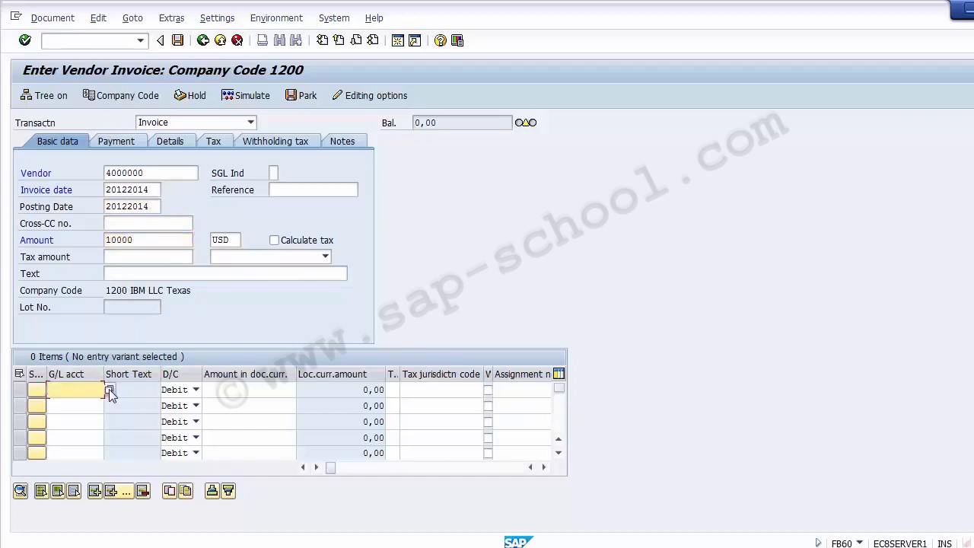
pyautogui.click(85, 389)
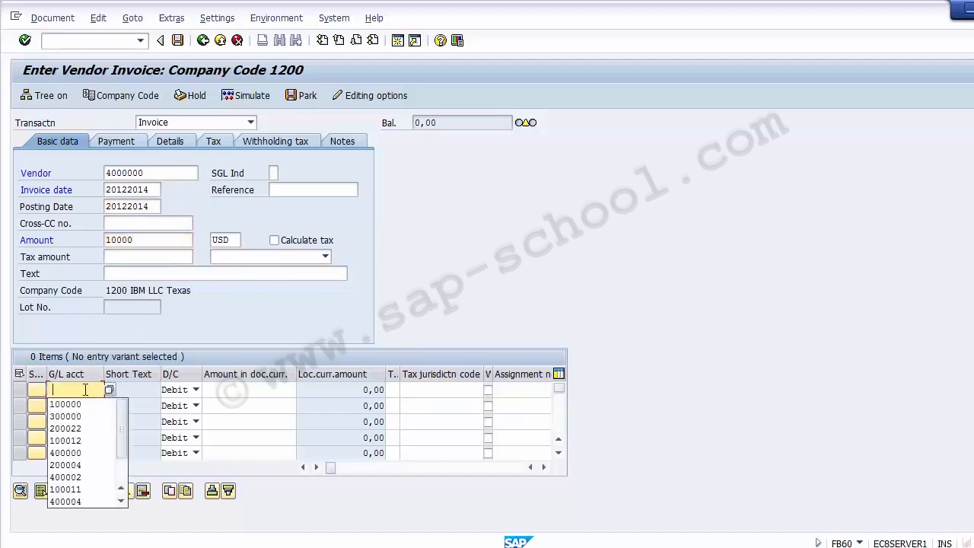
pyautogui.click(79, 457)
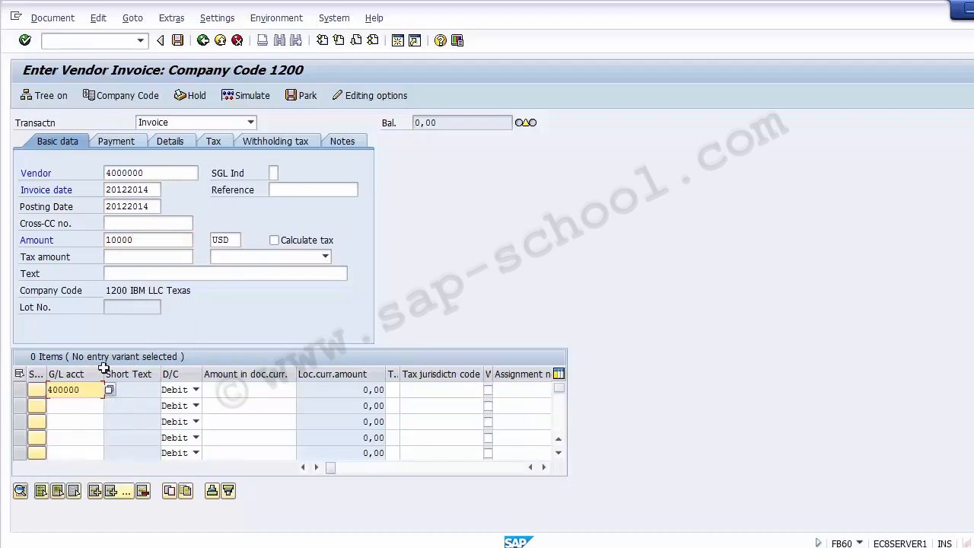
pyautogui.click(215, 393)
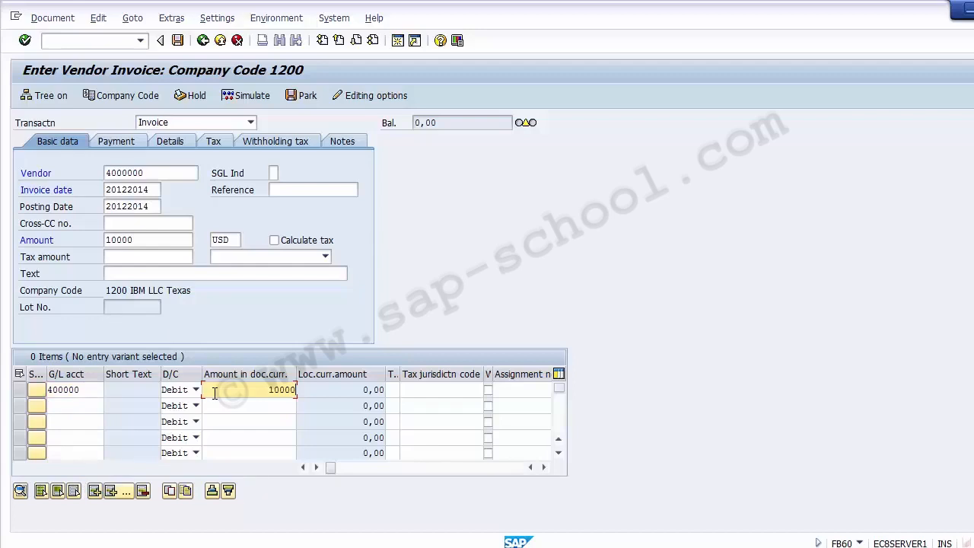
pyautogui.press('Return')
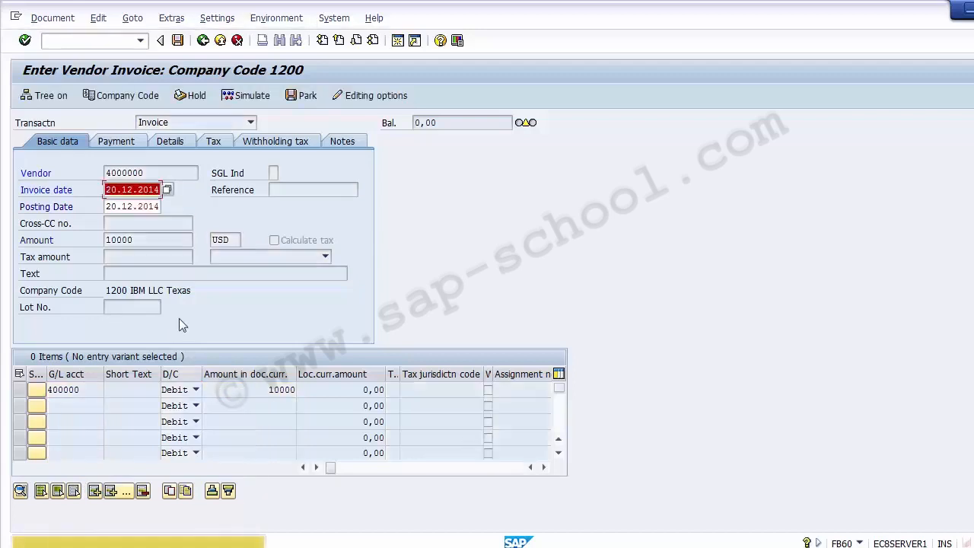
pyautogui.press('Return')
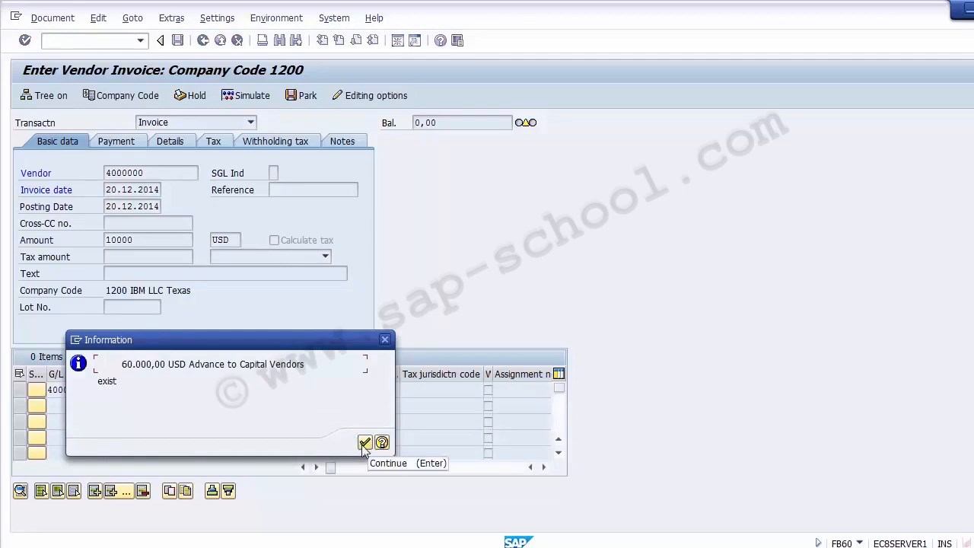
pyautogui.click(364, 443)
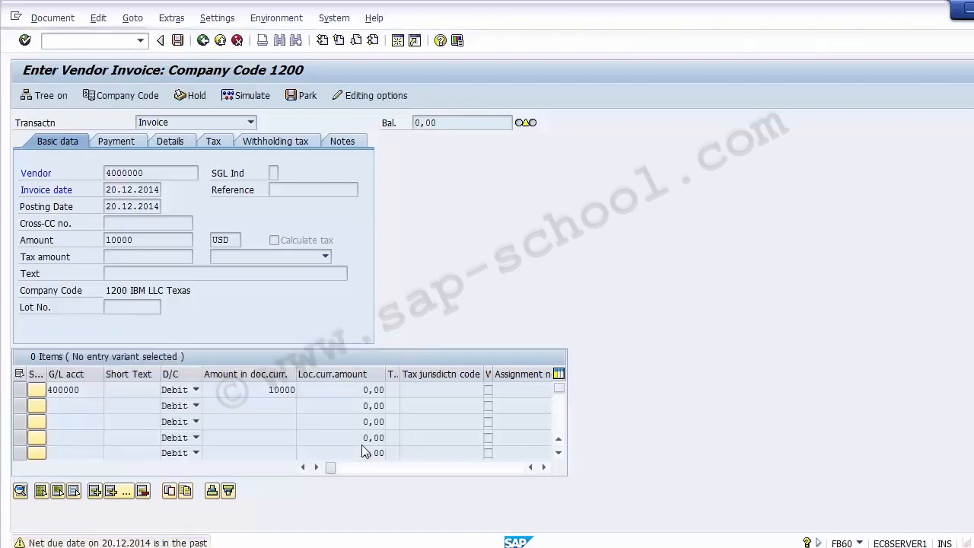
pyautogui.press('Return')
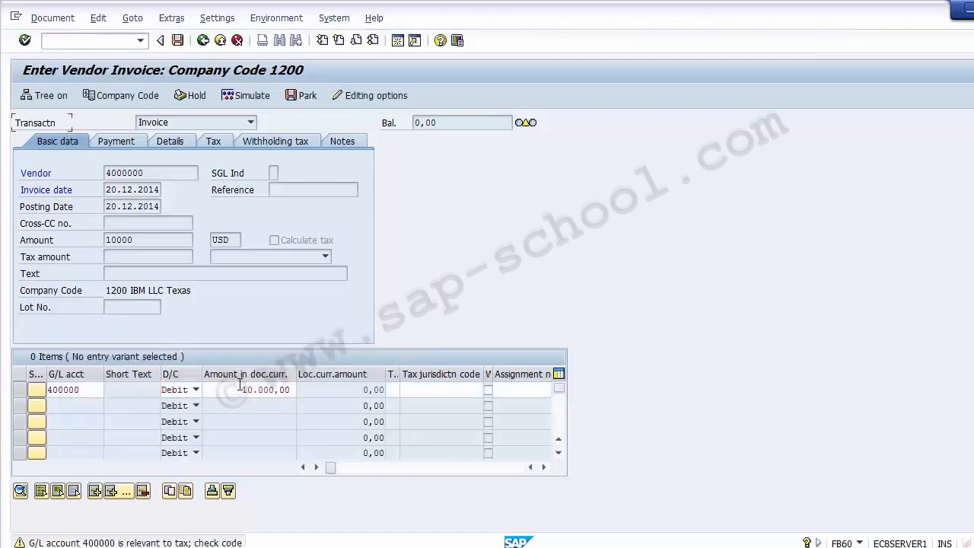
# Switch to the SAP Easy Access session and display G/L account 400000 in transaction FS00.
pyautogui.click(406, 390)
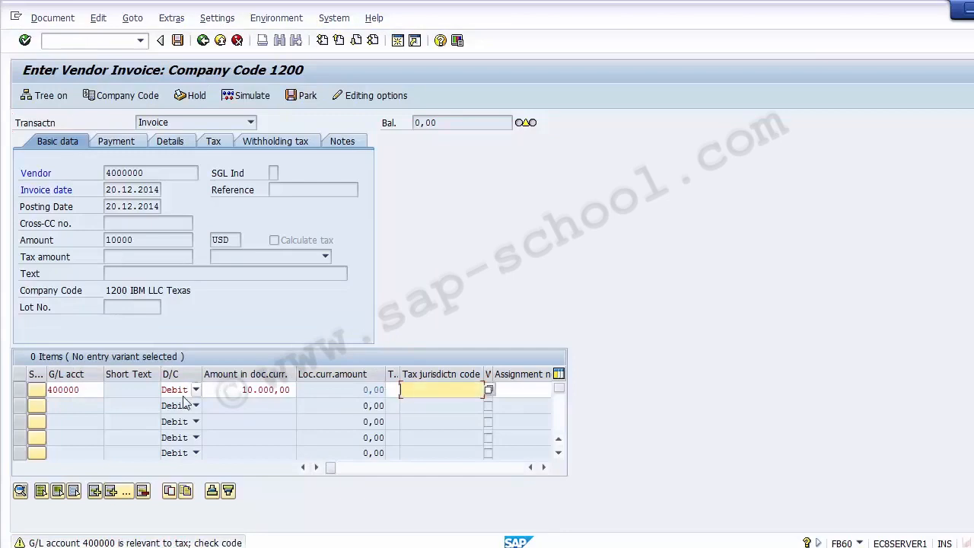
pyautogui.moveTo(86, 390); pyautogui.dragTo(28, 387)
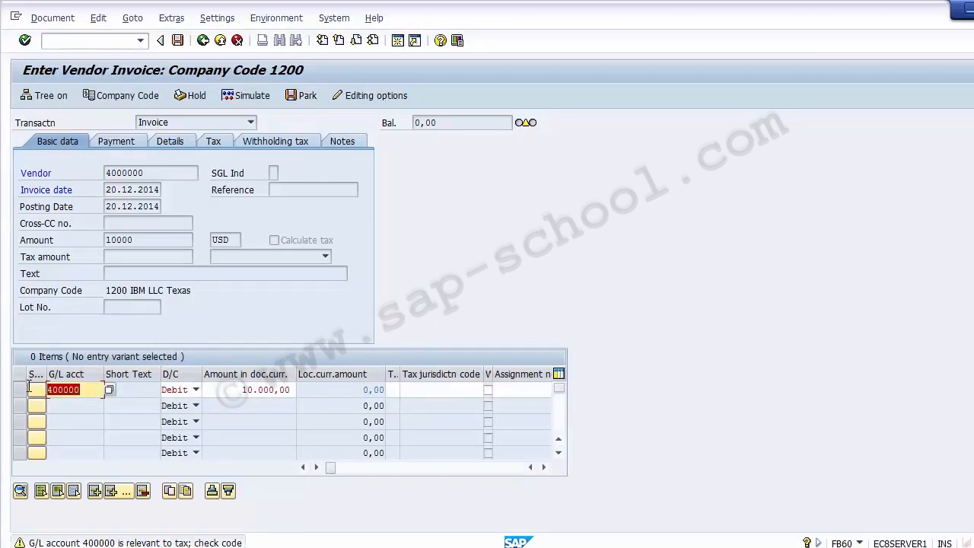
pyautogui.hotkey('alt', 'Tab')
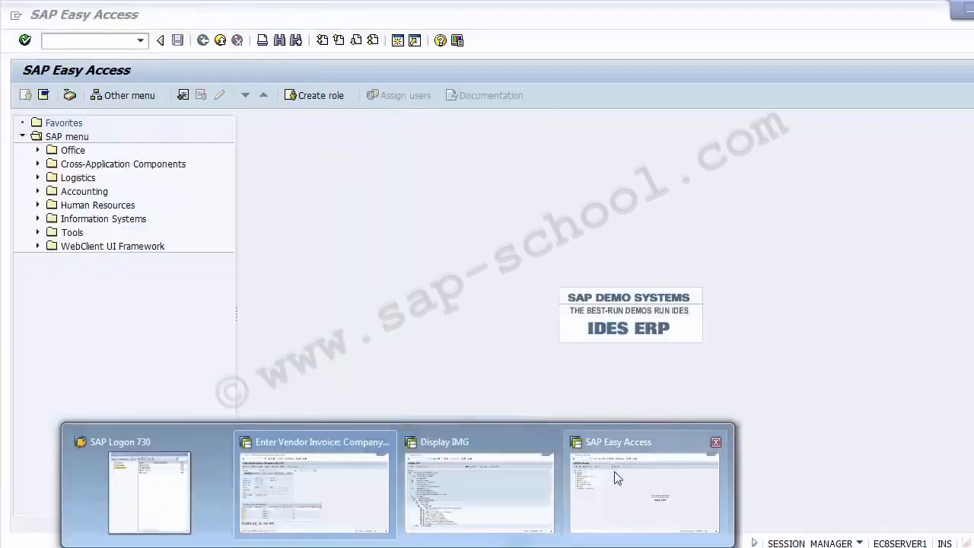
pyautogui.click(618, 480)
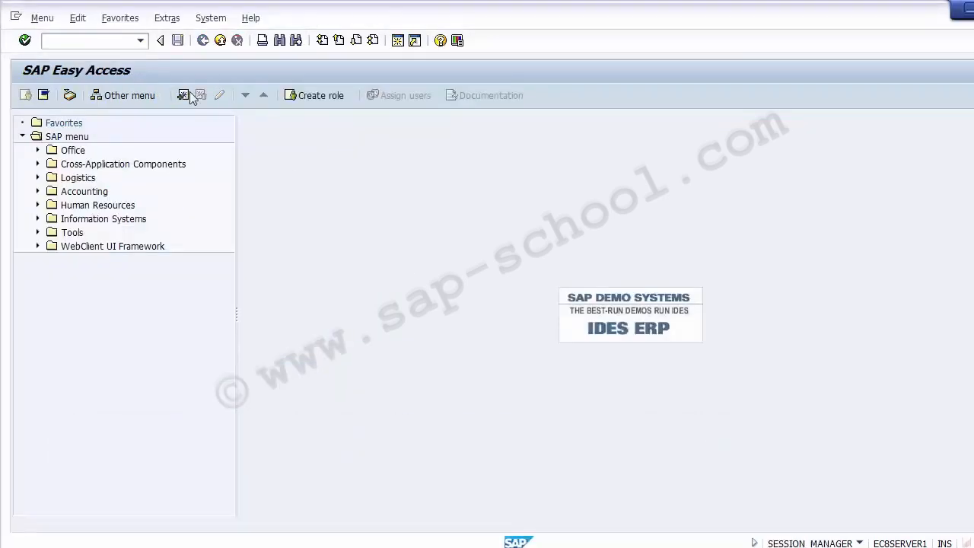
pyautogui.click(82, 43)
pyautogui.write('fs00')
pyautogui.press('Return')
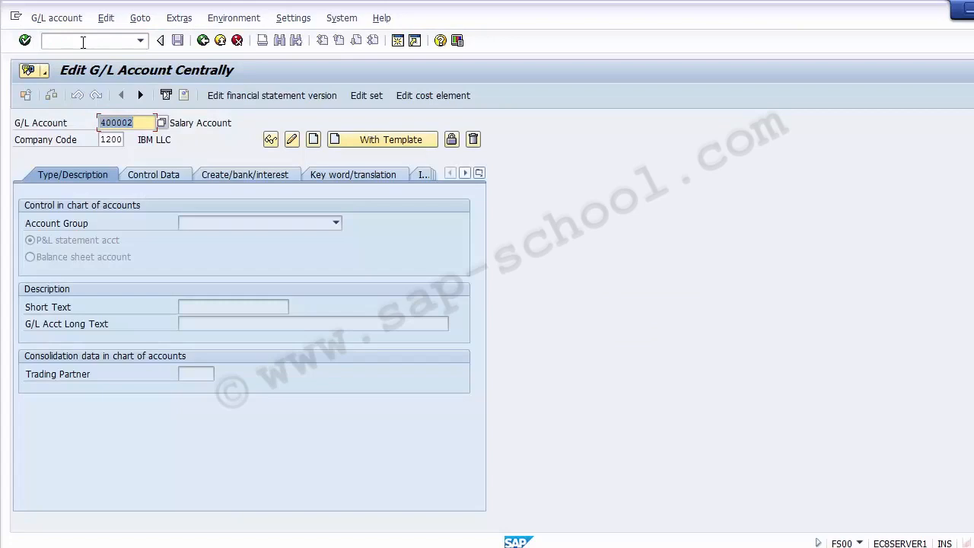
pyautogui.write('400000')
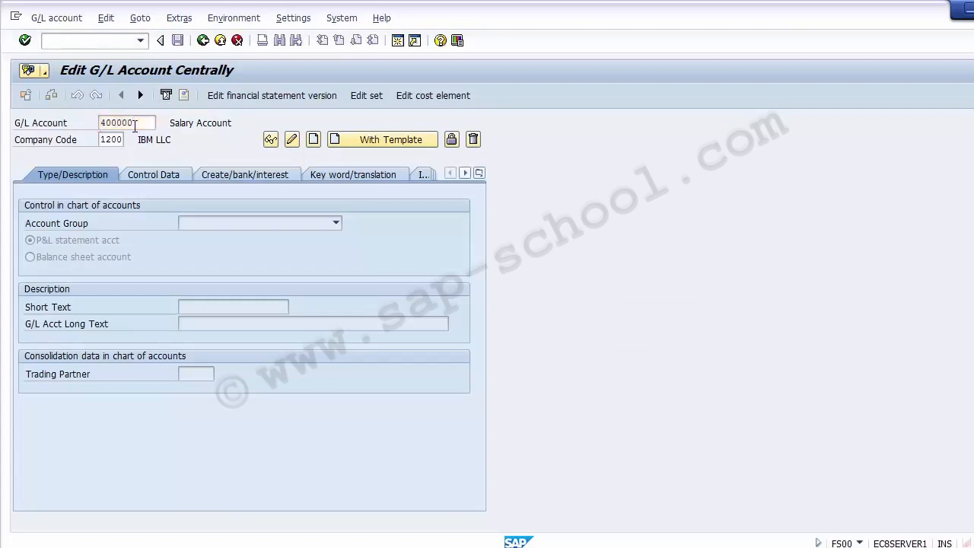
pyautogui.press('Return')
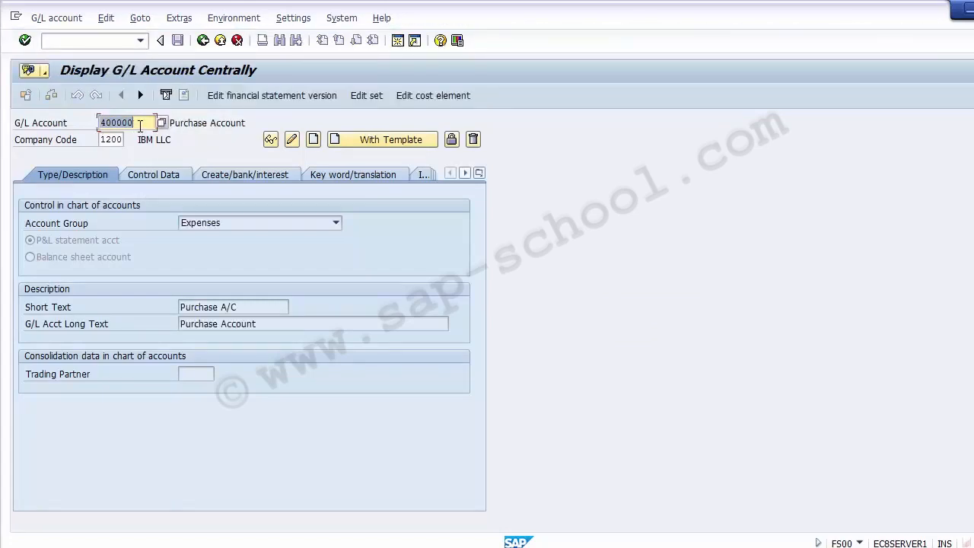
# Check the cost element of the purchase account, then leave FS00 and return to the vendor invoice.
pyautogui.click(423, 100)
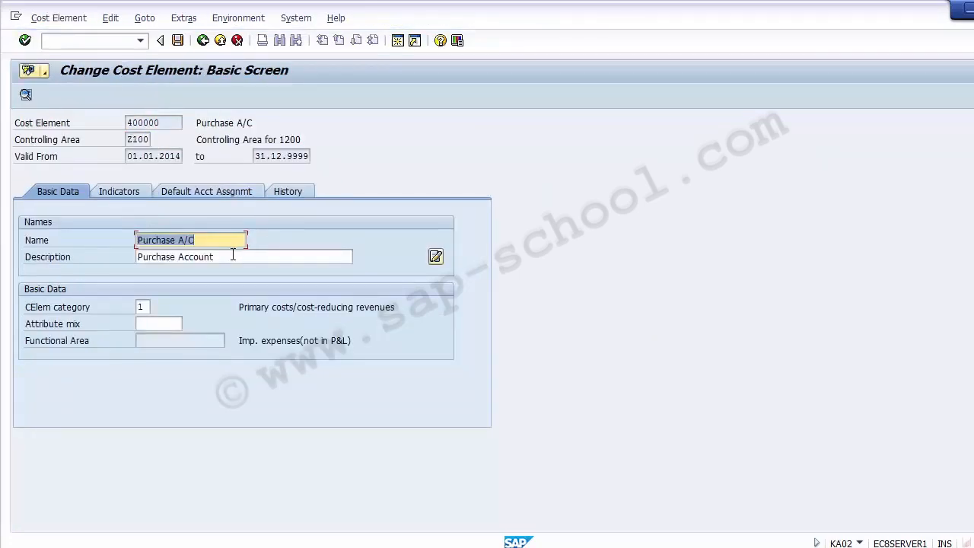
pyautogui.click(233, 256)
pyautogui.click(194, 235)
pyautogui.click(222, 41)
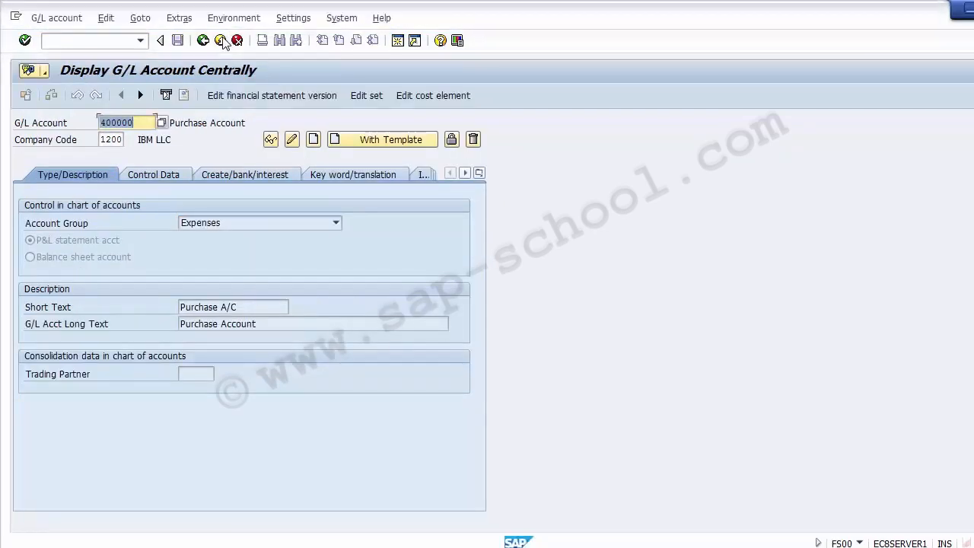
pyautogui.click(222, 41)
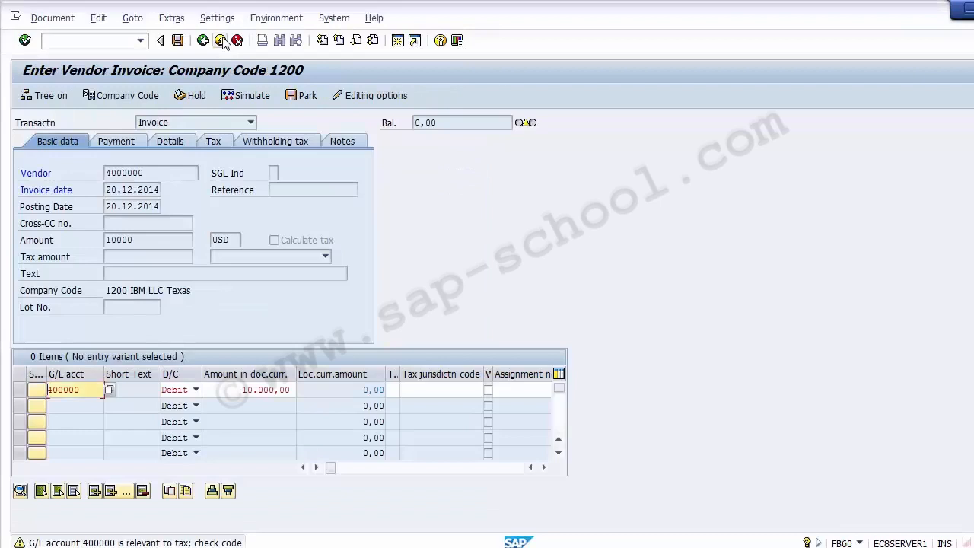
# Assign cost center 110000 to the purchase account item by looking it up among the available cost centers.
pyautogui.click(406, 392)
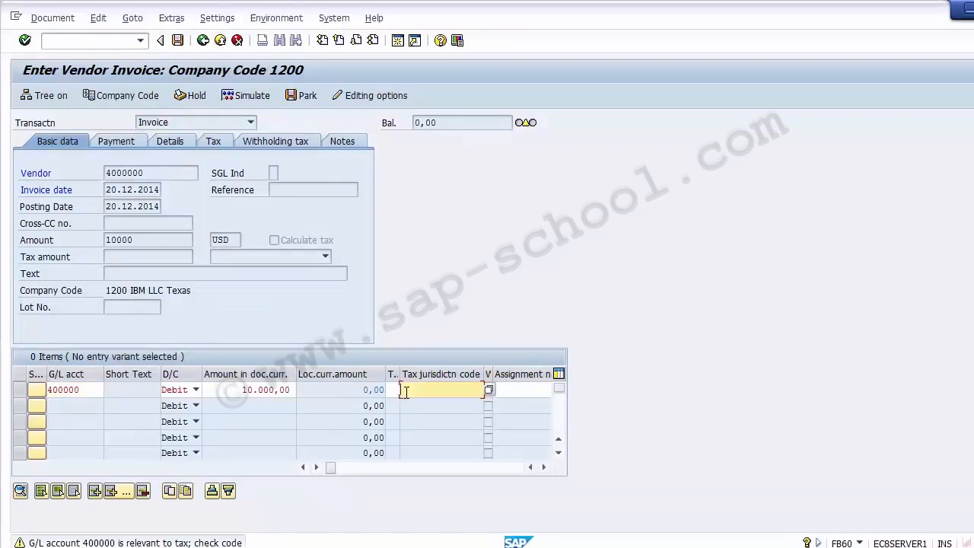
pyautogui.press('Tab')
pyautogui.press('Tab')
pyautogui.press('Tab')
pyautogui.press('Tab')
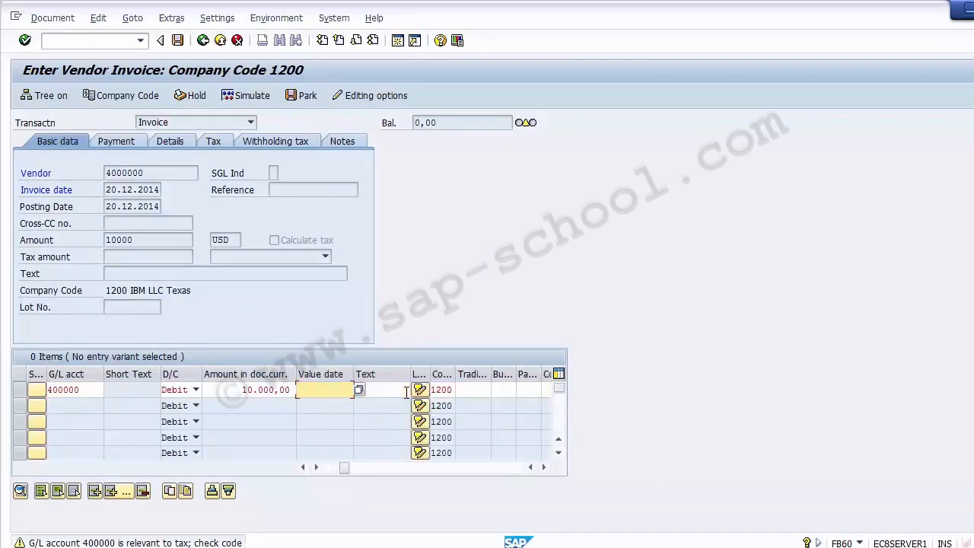
pyautogui.press('Tab')
pyautogui.press('Tab')
pyautogui.press('Tab')
pyautogui.press('Tab')
pyautogui.press('Tab')
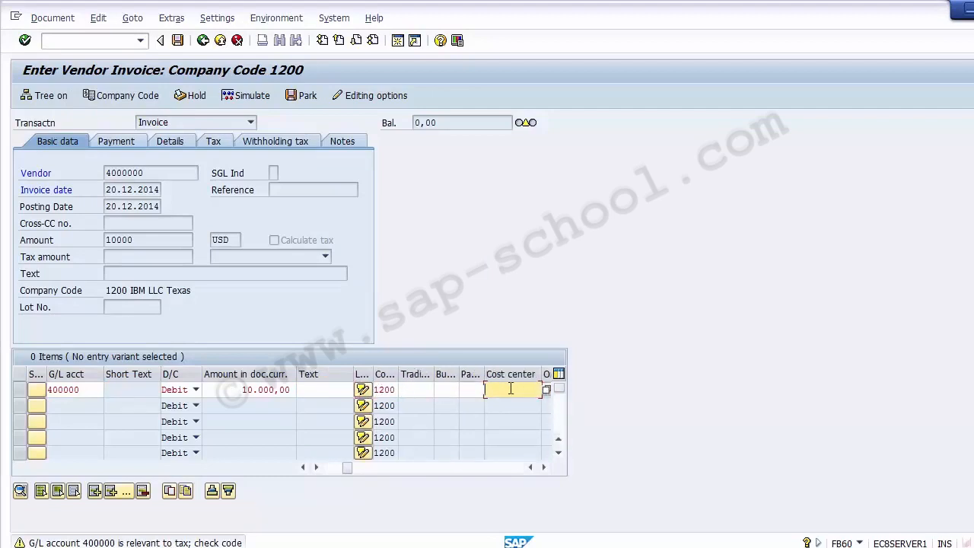
pyautogui.press('F4')
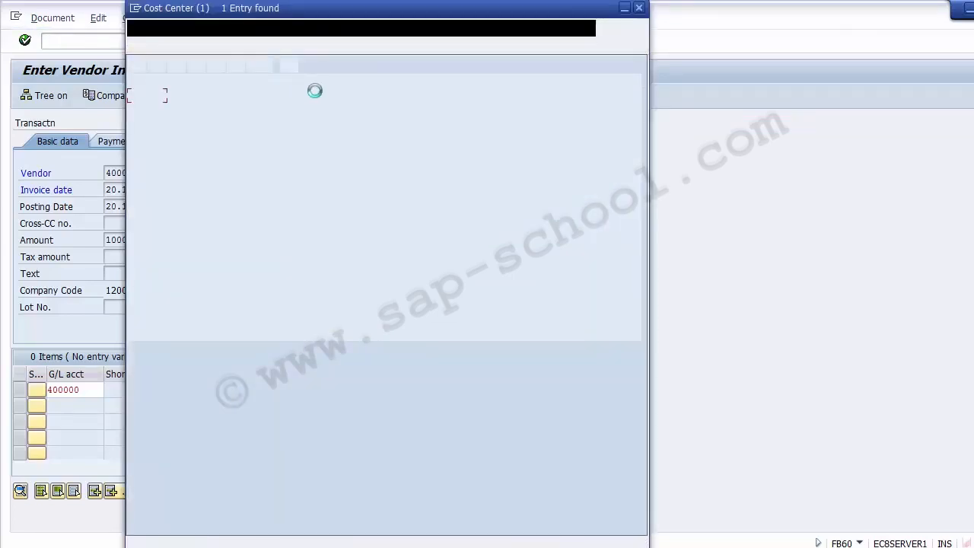
pyautogui.doubleClick(403, 98)
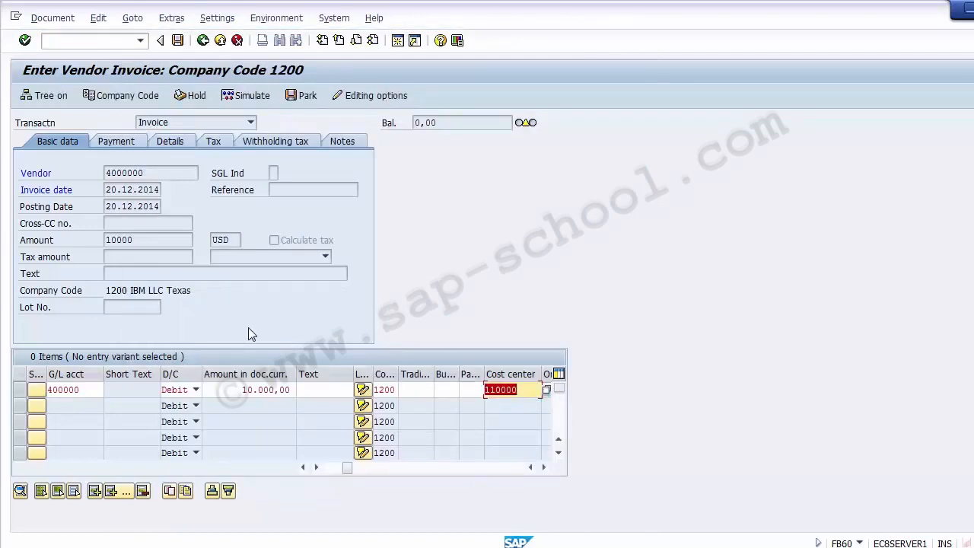
# Simulate the vendor invoice, check the Income Tax Withheld item in the document overview, and post the document.
pyautogui.click(237, 95)
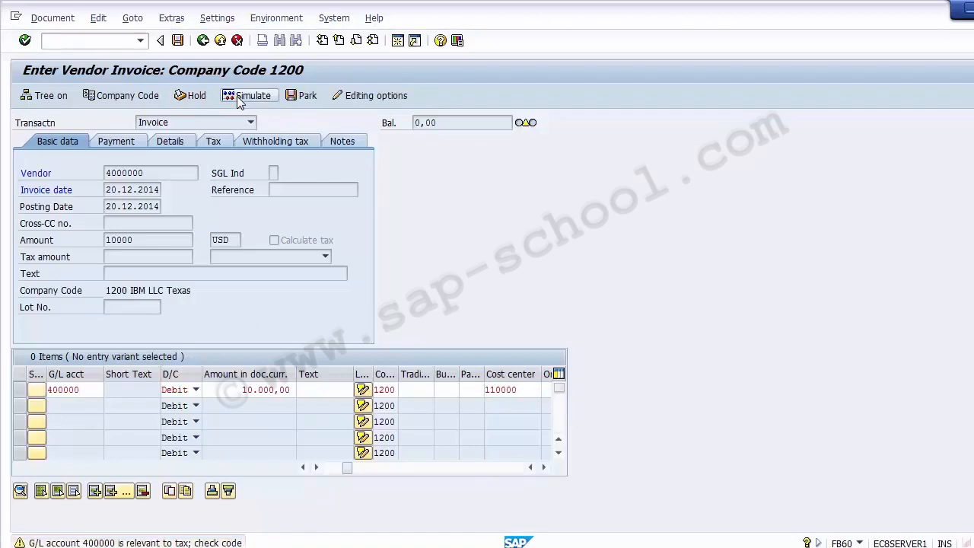
pyautogui.press('Return')
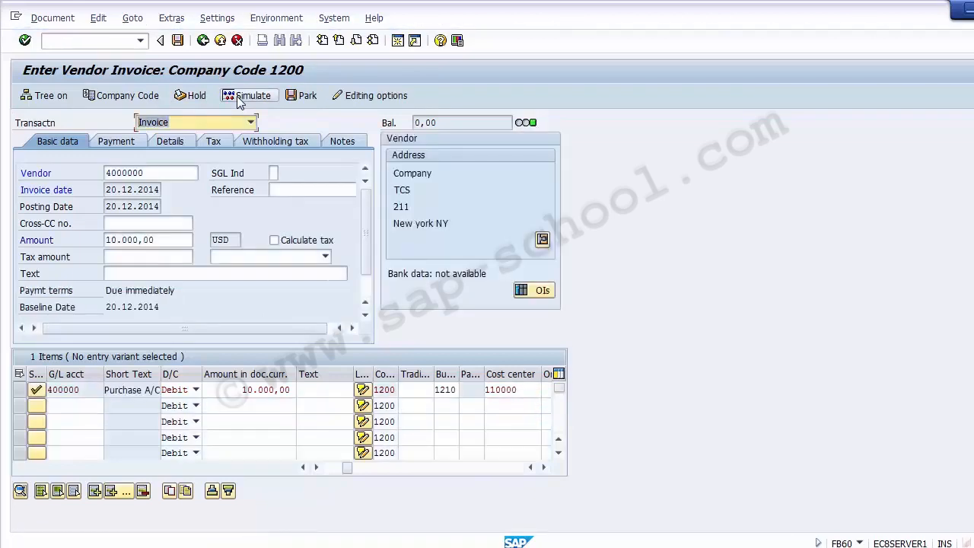
pyautogui.click(240, 102)
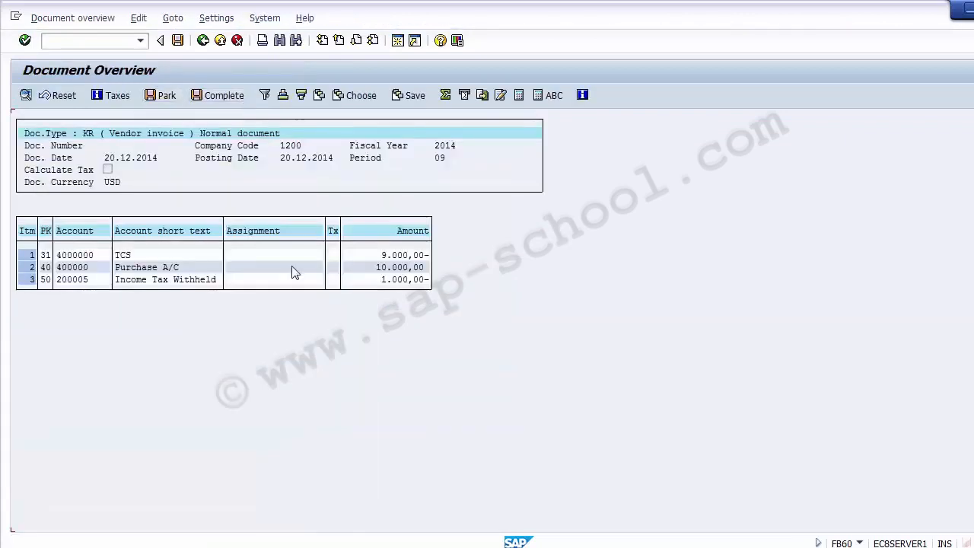
pyautogui.click(400, 281)
pyautogui.click(178, 41)
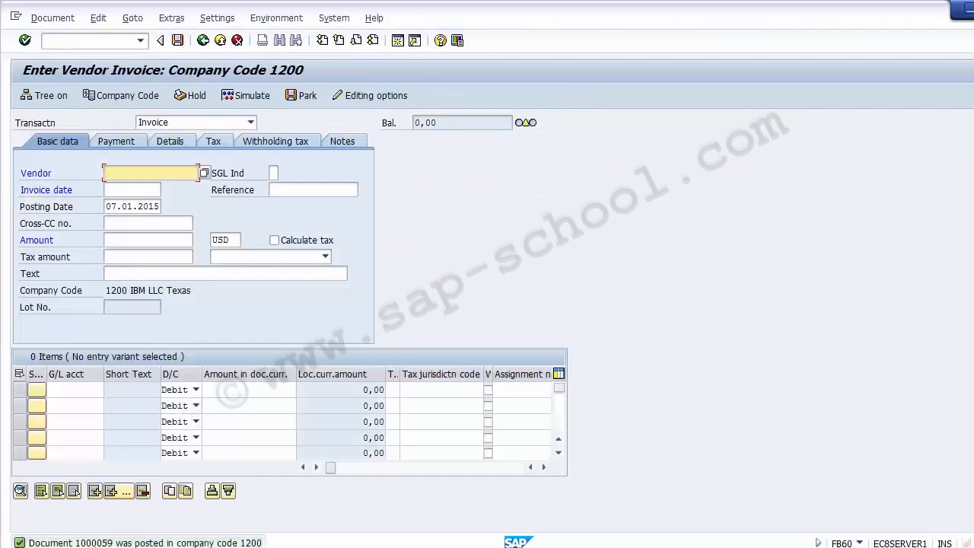
# Display the posted invoice in transaction FB03 for company code 1200 and fiscal year 2014, and examine its Purchase A/C item.
pyautogui.click(64, 43)
pyautogui.write('/nfb03')
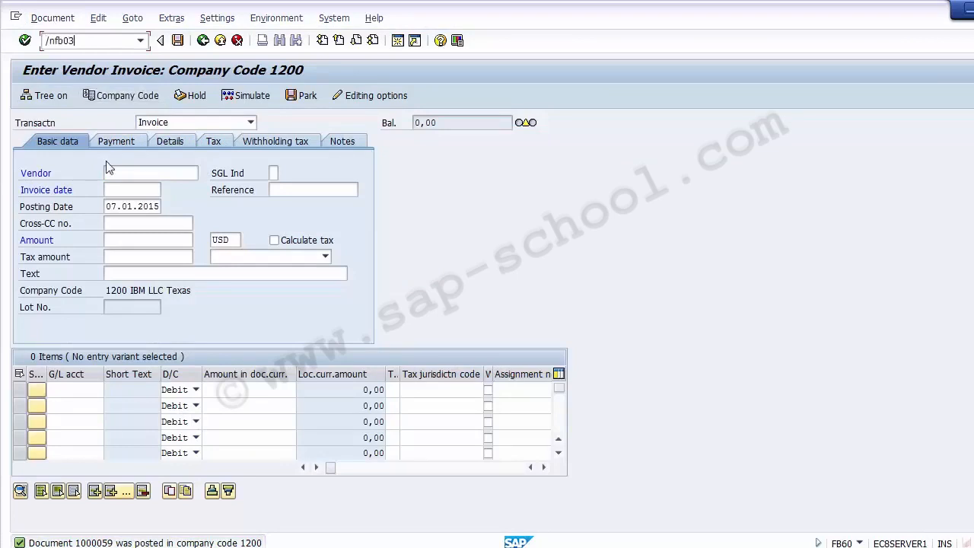
pyautogui.press('Return')
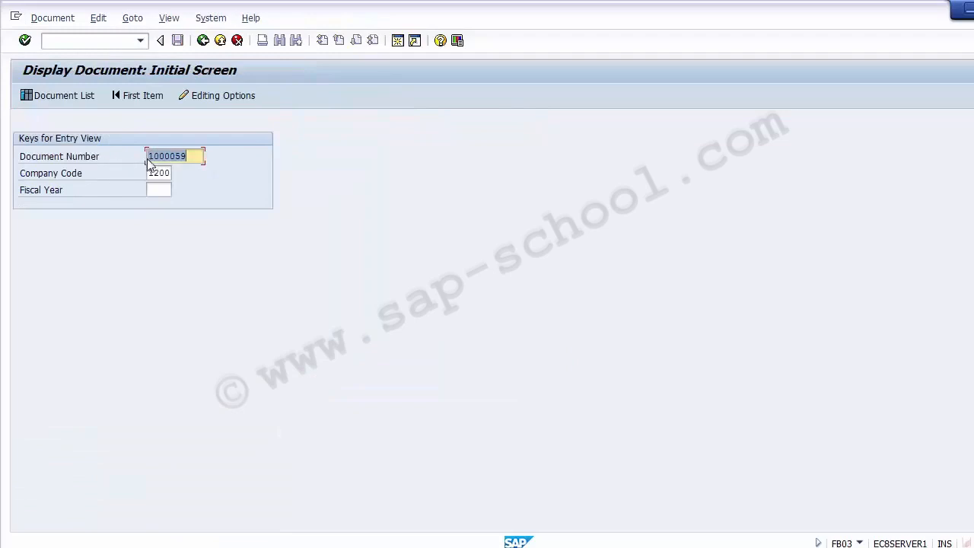
pyautogui.click(196, 156)
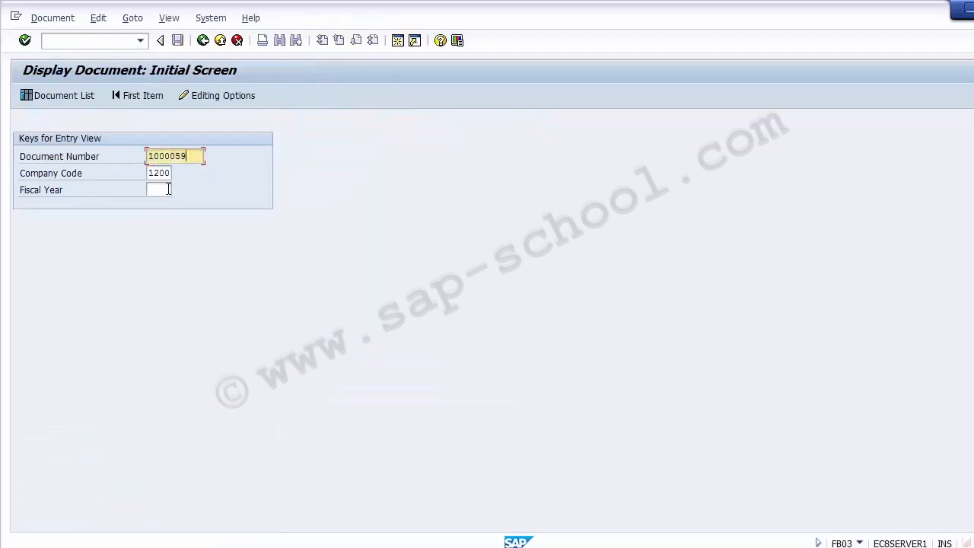
pyautogui.click(162, 174)
pyautogui.click(163, 195)
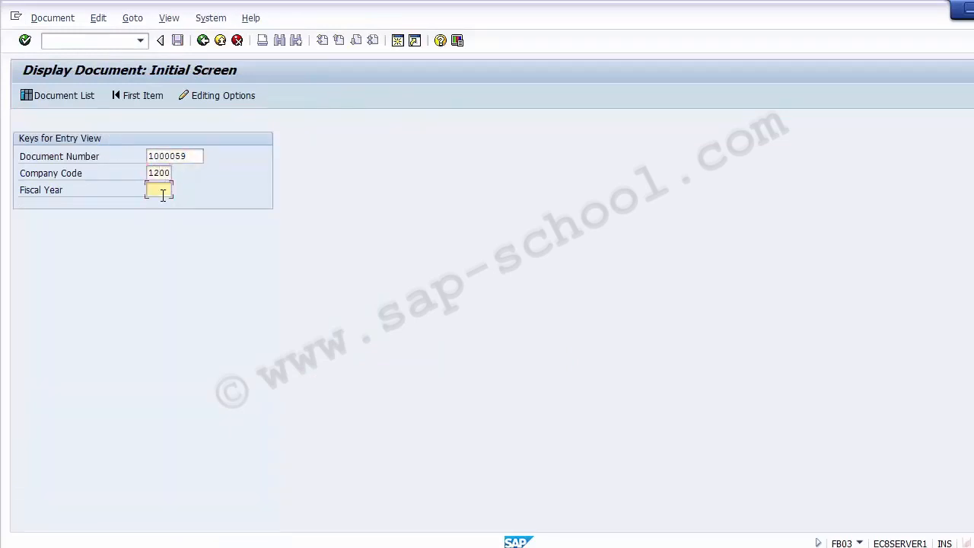
pyautogui.write('2014')
pyautogui.press('Return')
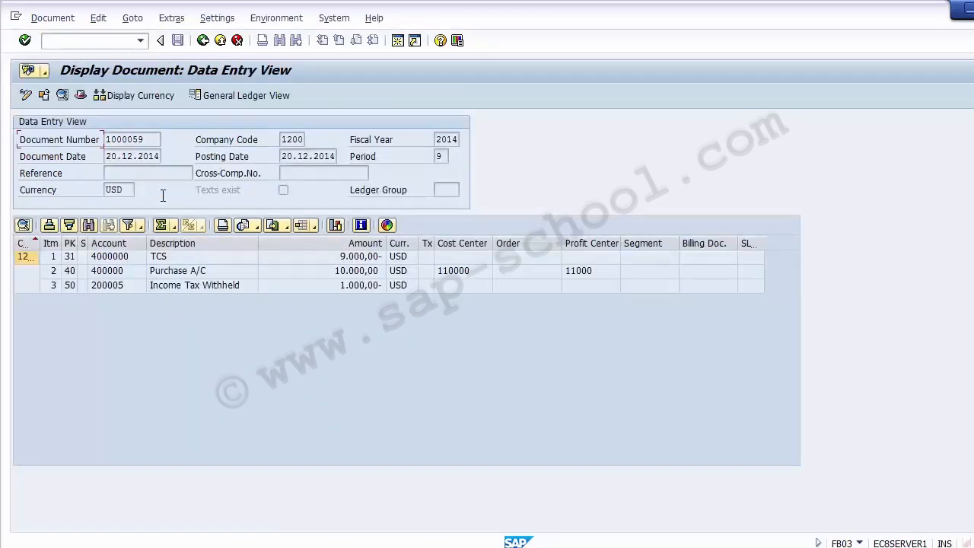
pyautogui.click(113, 274)
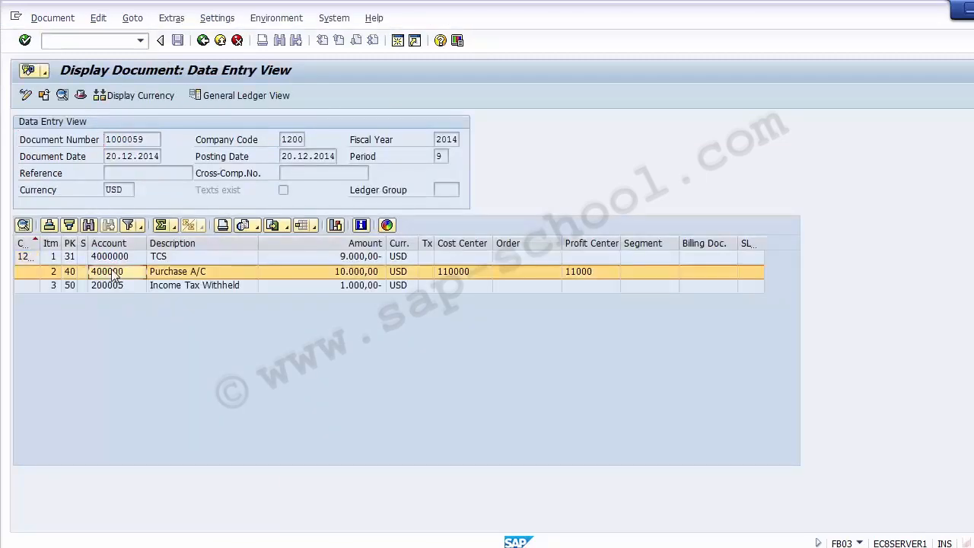
# Check the cost center and profit center of the Purchase A/C item against the vendor item in the data entry view.
pyautogui.click(466, 274)
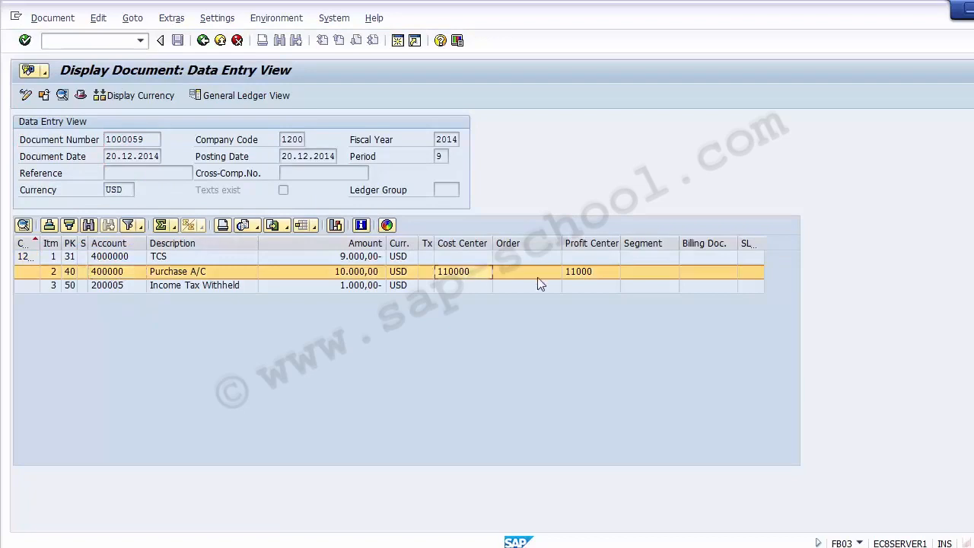
pyautogui.click(580, 273)
pyautogui.click(473, 272)
pyautogui.click(591, 273)
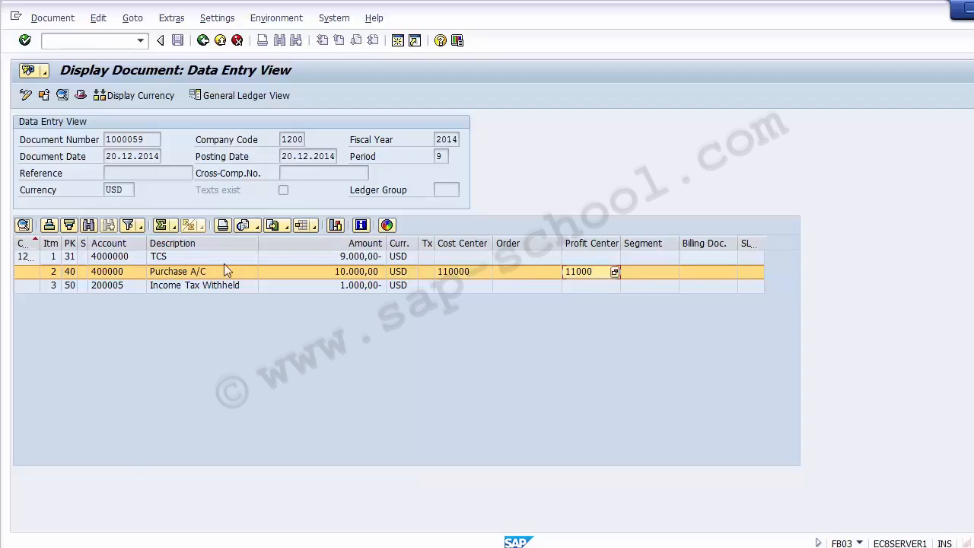
pyautogui.click(197, 261)
pyautogui.click(116, 261)
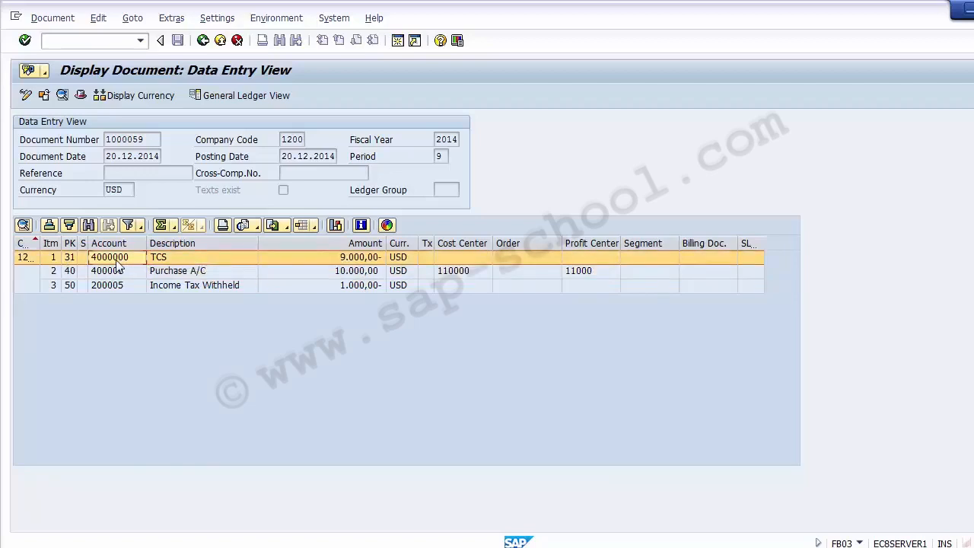
# Switch the document to the General Ledger View and compare the profit centers of the Domestic Vendor, Purchase A/C and Income Tax Withheld items.
pyautogui.click(213, 97)
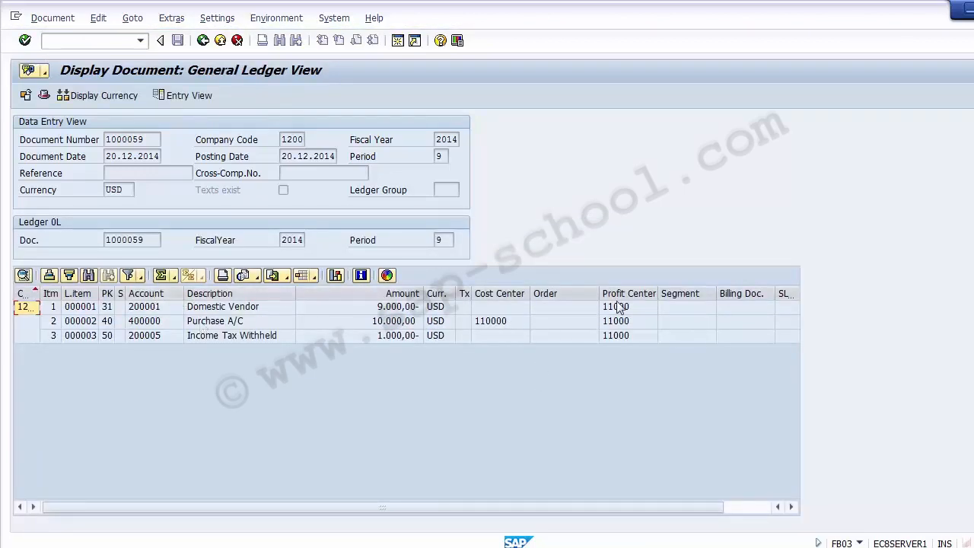
pyautogui.click(262, 307)
pyautogui.click(244, 322)
pyautogui.click(245, 336)
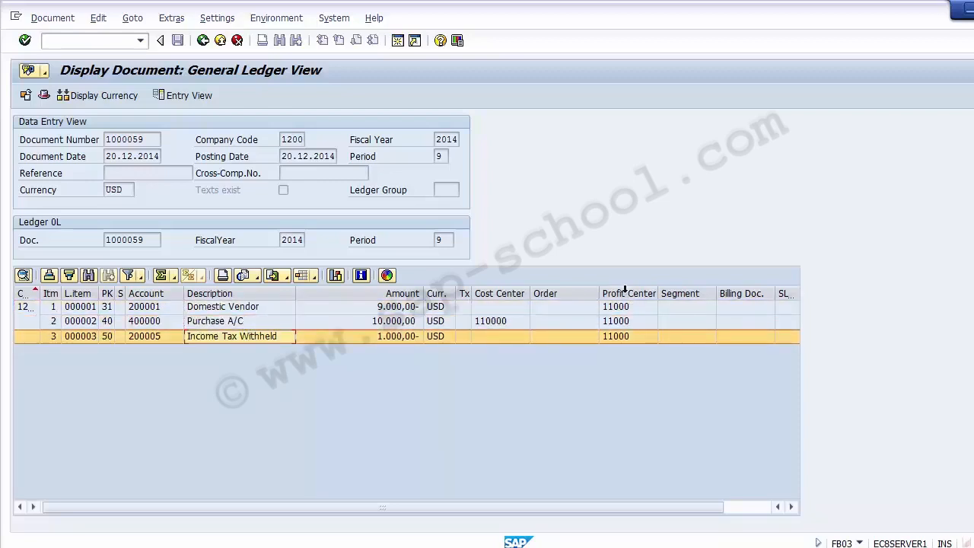
pyautogui.click(623, 307)
pyautogui.click(622, 321)
pyautogui.click(623, 335)
pyautogui.click(622, 306)
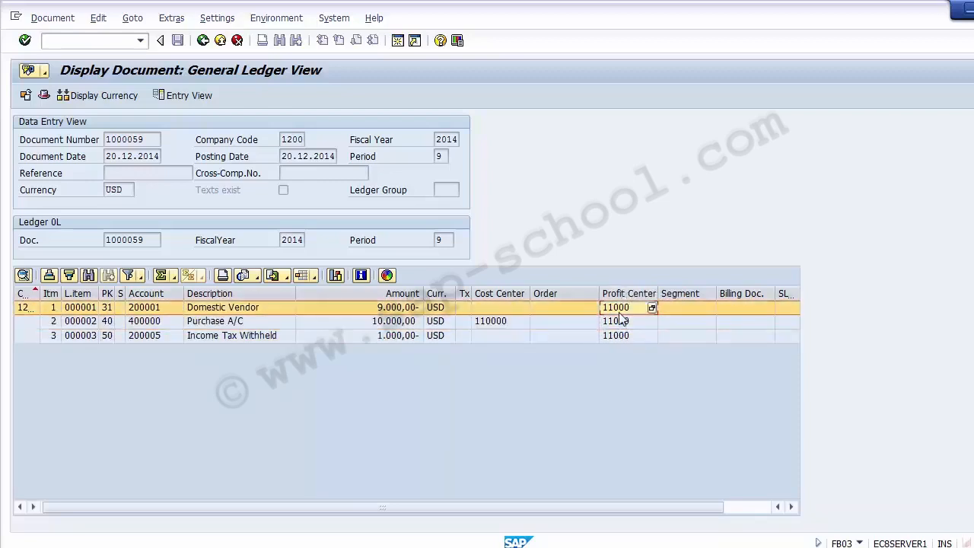
pyautogui.click(622, 321)
pyautogui.click(621, 335)
pyautogui.click(620, 321)
pyautogui.click(620, 307)
pyautogui.click(620, 336)
pyautogui.click(620, 322)
pyautogui.click(620, 307)
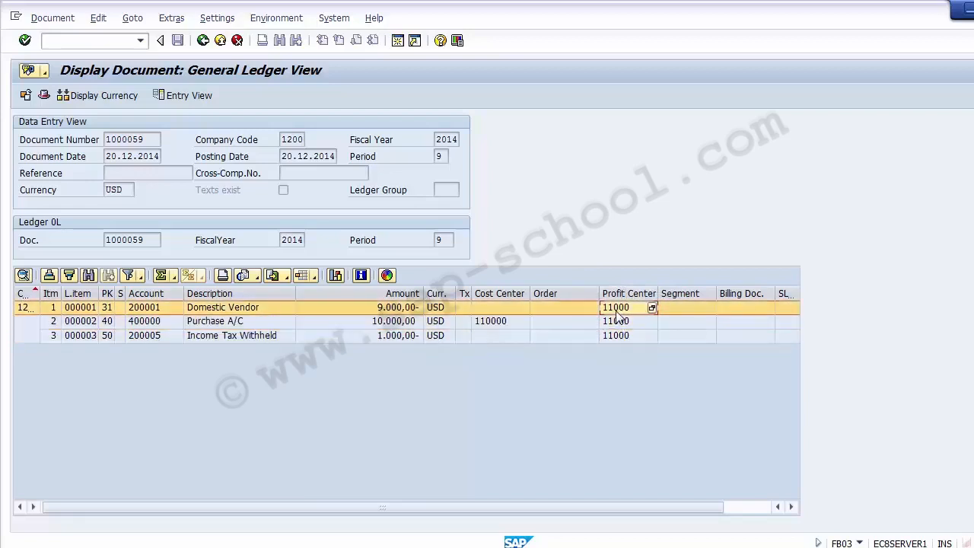
pyautogui.click(595, 226)
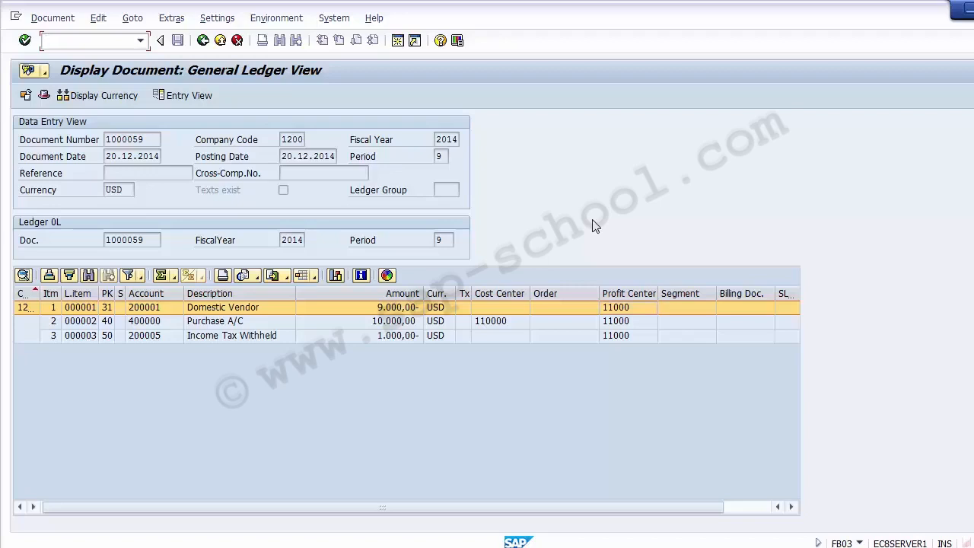
pyautogui.click(625, 320)
pyautogui.click(621, 312)
pyautogui.click(619, 335)
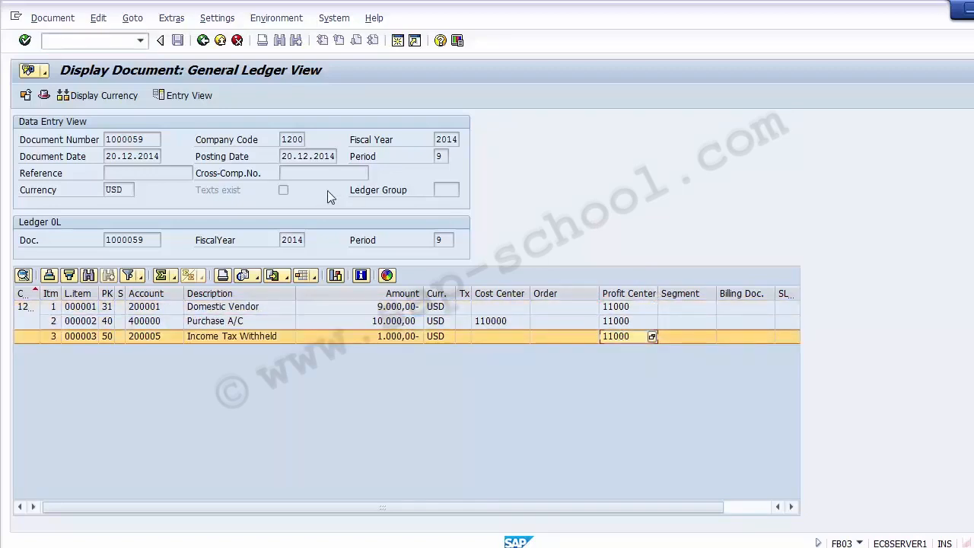
# Start transaction F-58 and proceed to payment entry for company code 1200 with payment method C and house bank CITI.
pyautogui.click(105, 45)
pyautogui.write('/n')
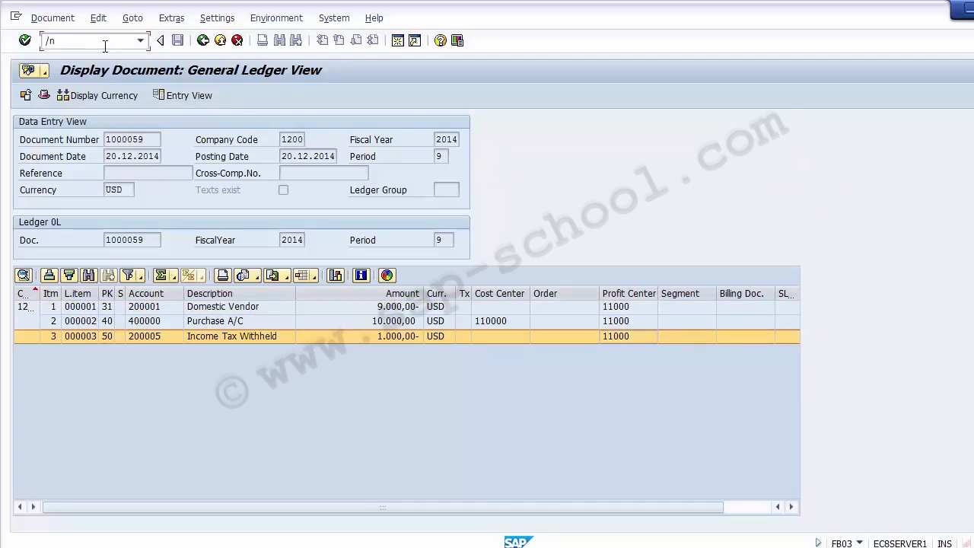
pyautogui.write('f-58')
pyautogui.press('Return')
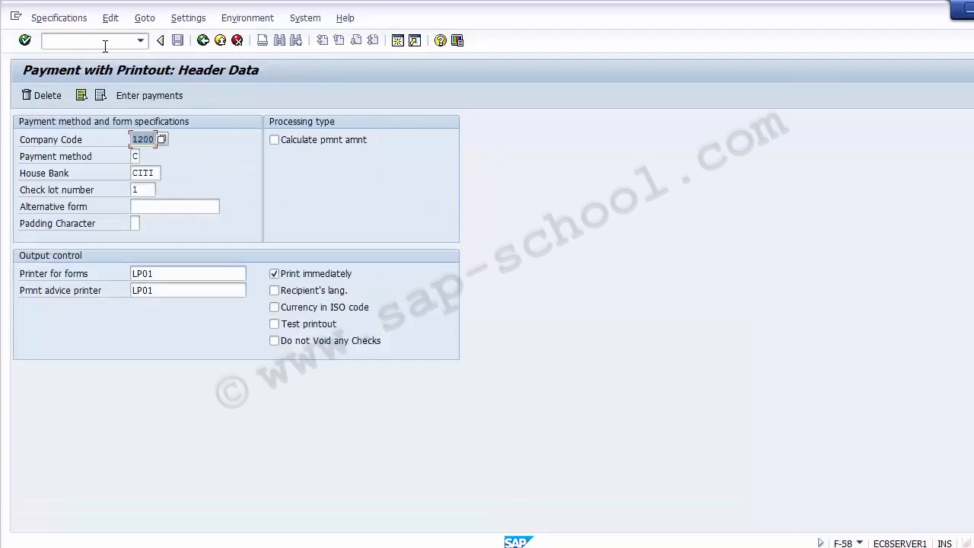
pyautogui.click(142, 95)
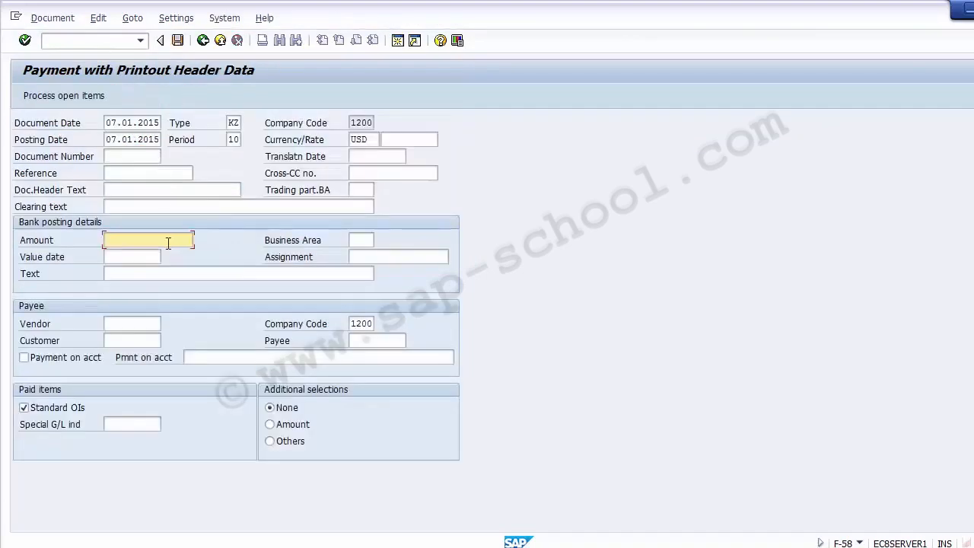
# Enter payment amount 10000, value date 24122014 and the vendor's account number, and try to process the vendor's open items.
pyautogui.write('10000')
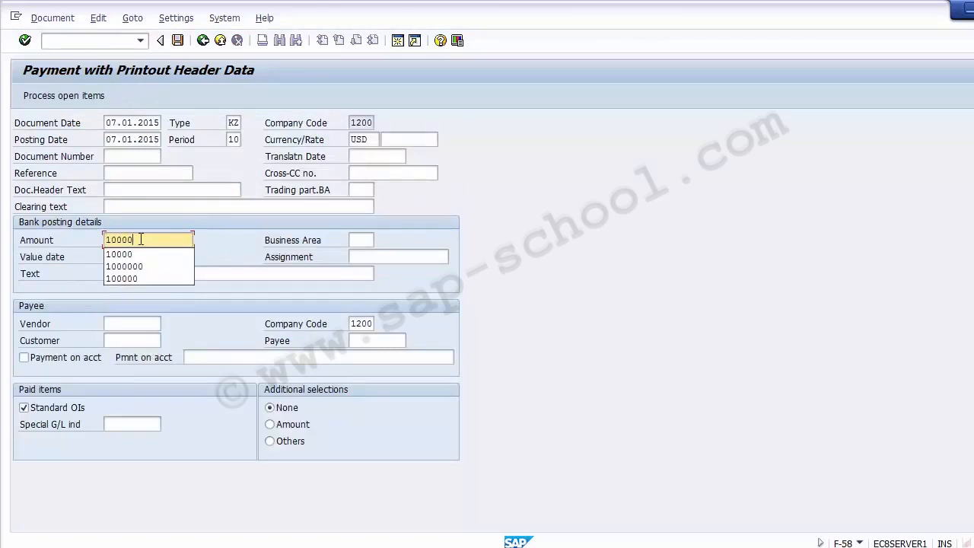
pyautogui.press('Tab')
pyautogui.press('Tab')
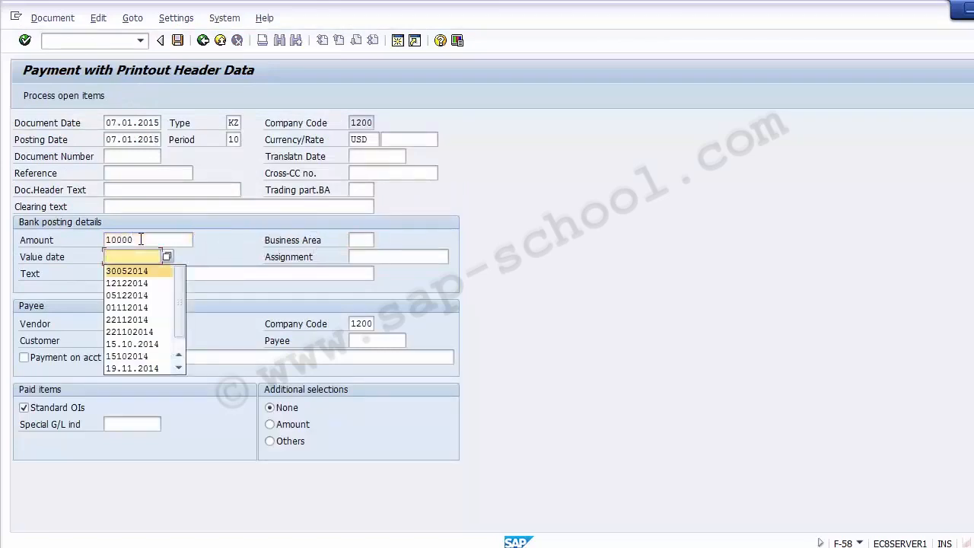
pyautogui.press('BackSpace')
pyautogui.write('24122014')
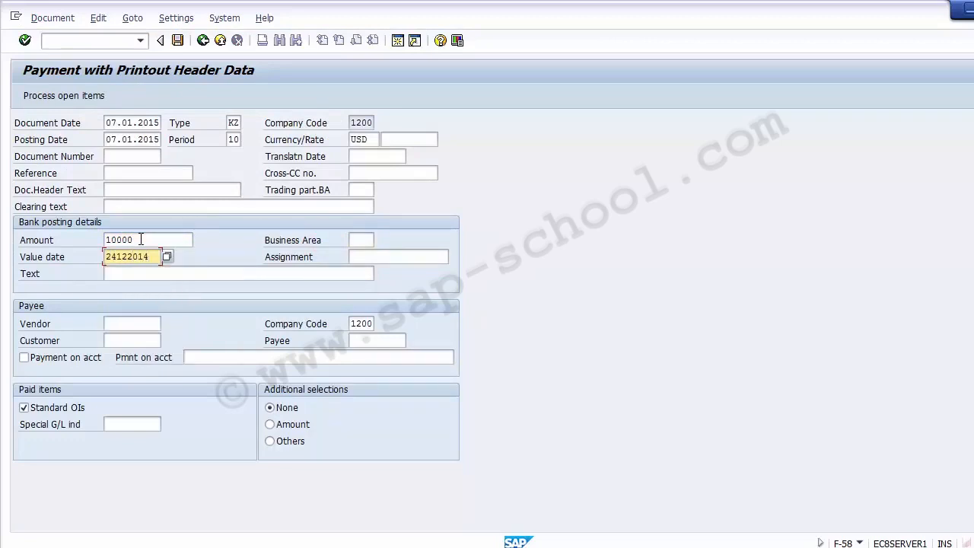
pyautogui.press('Tab')
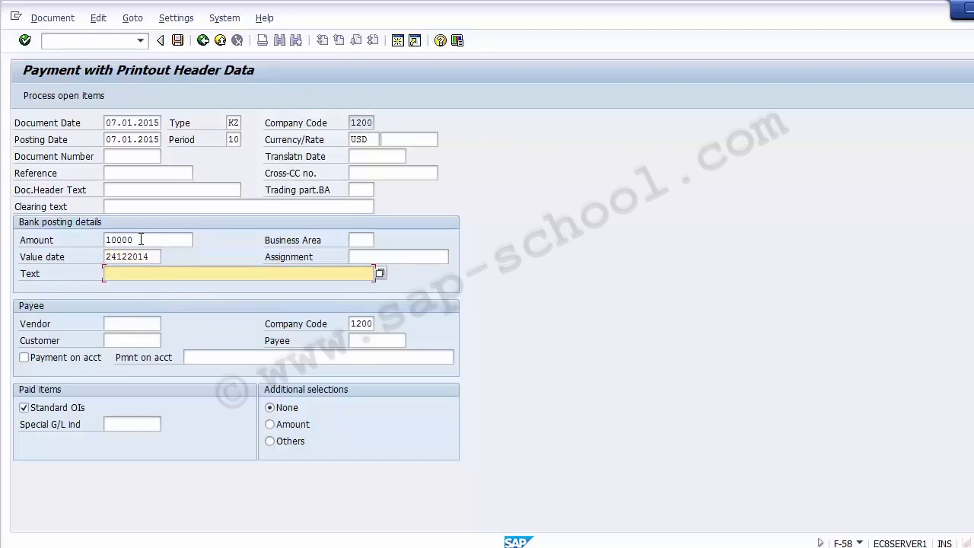
pyautogui.press('Tab')
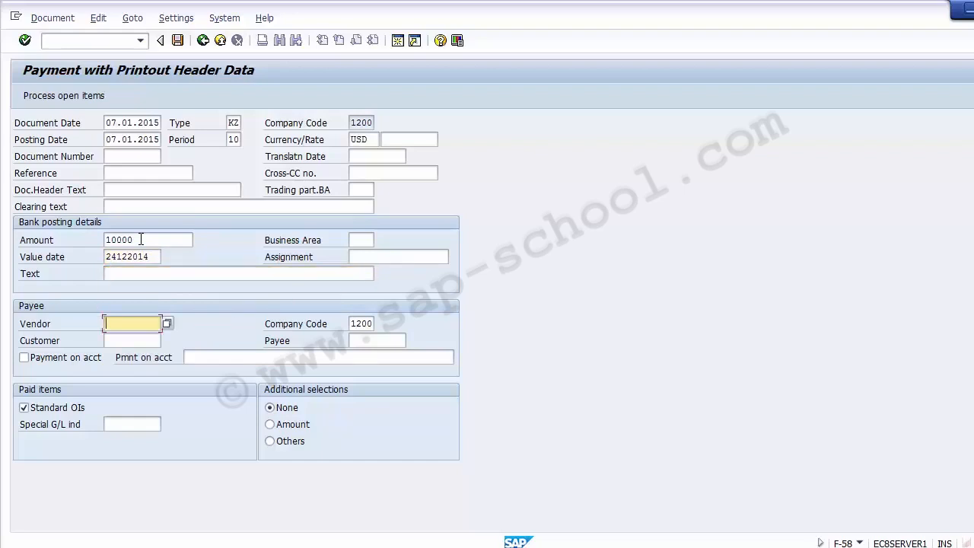
pyautogui.write('4000000')
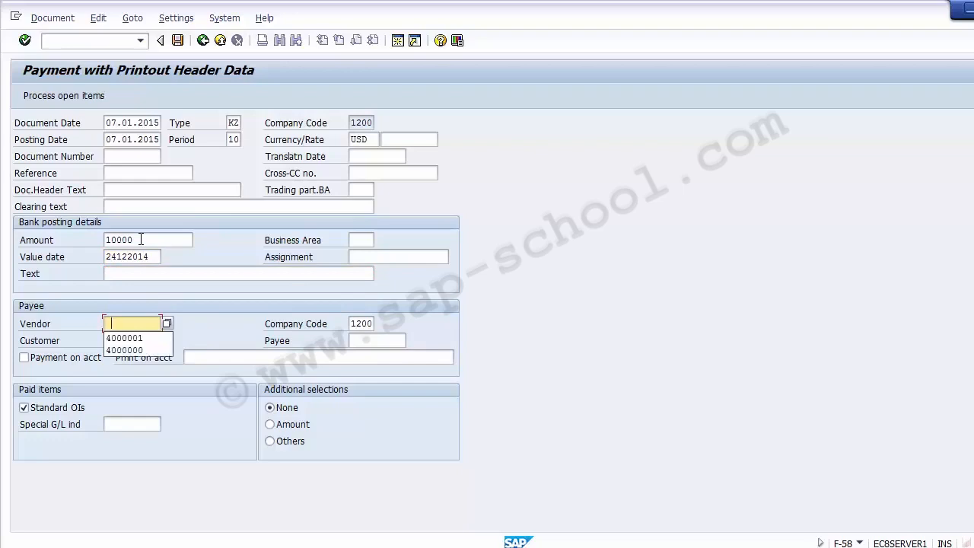
pyautogui.press('Tab')
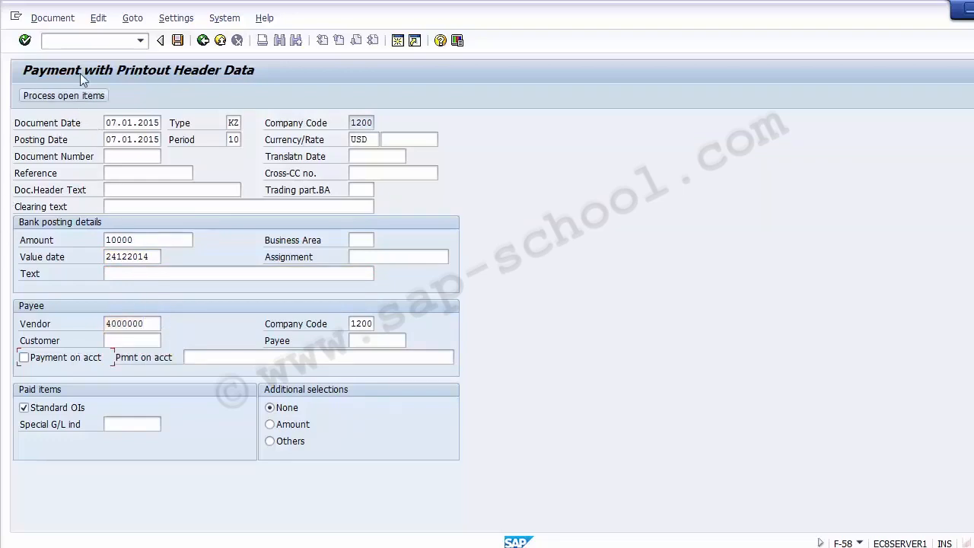
pyautogui.click(84, 97)
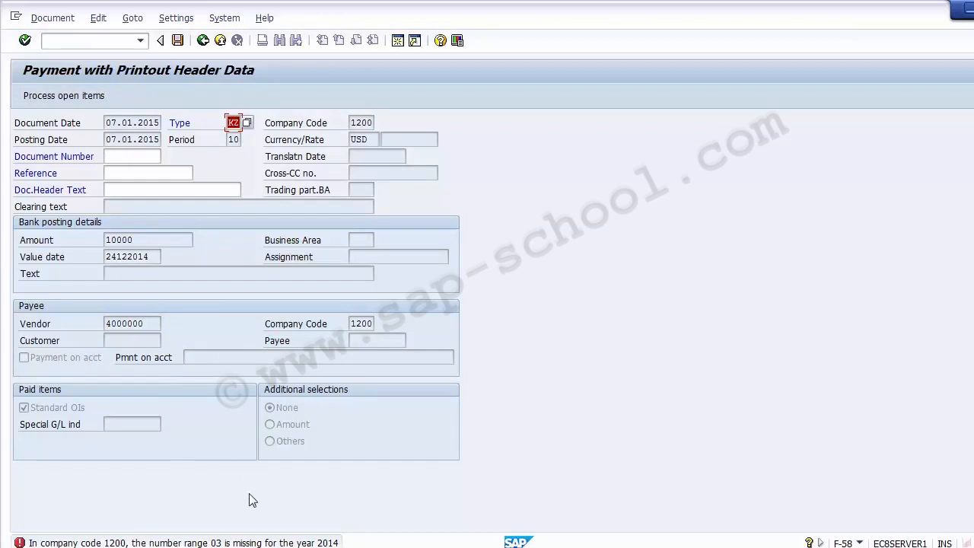
# Open a separate session, start transaction FBN1 for accounting document number ranges, and enter company code 1200.
pyautogui.press('Return')
pyautogui.click(110, 40)
pyautogui.write('/n')
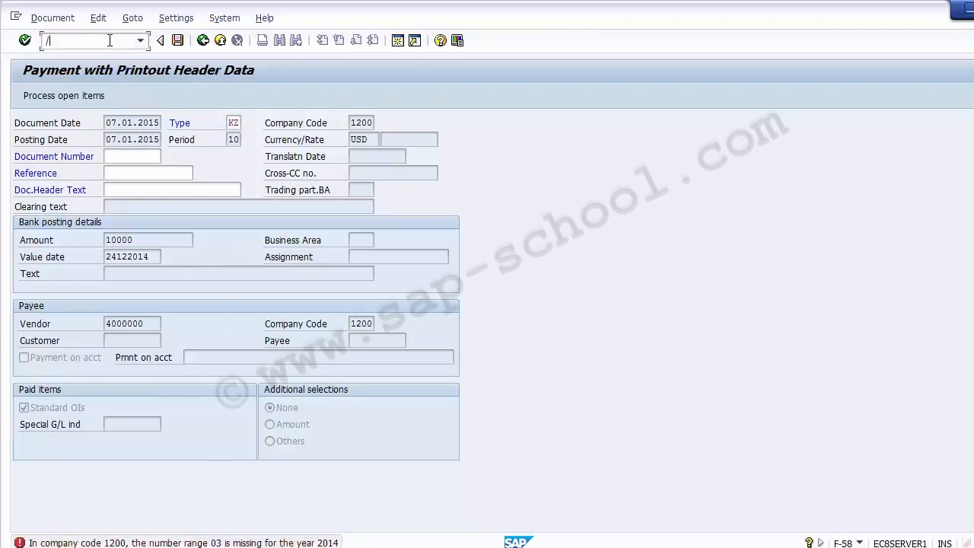
pyautogui.press('BackSpace')
pyautogui.press('BackSpace')
pyautogui.write('/0fbn')
pyautogui.press('Return')
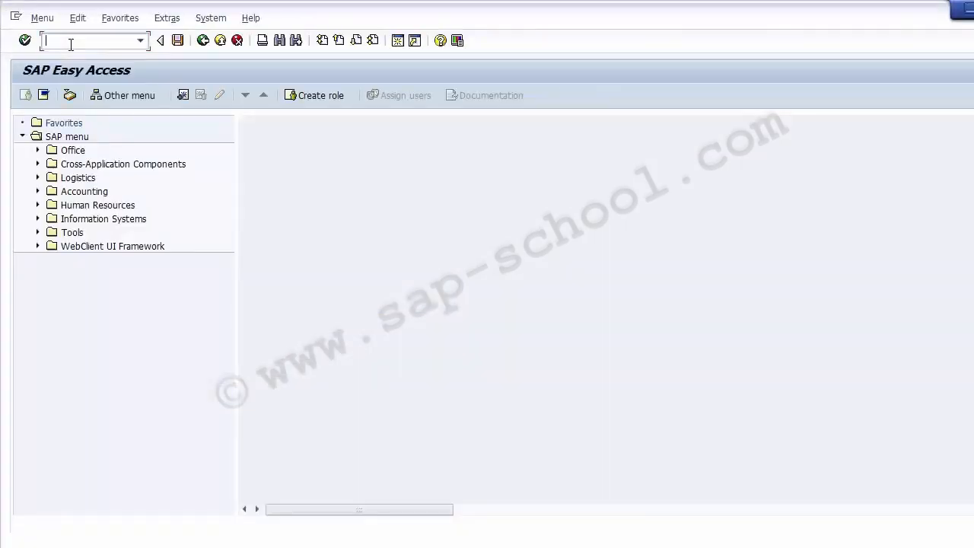
pyautogui.write('fbn1')
pyautogui.press('Return')
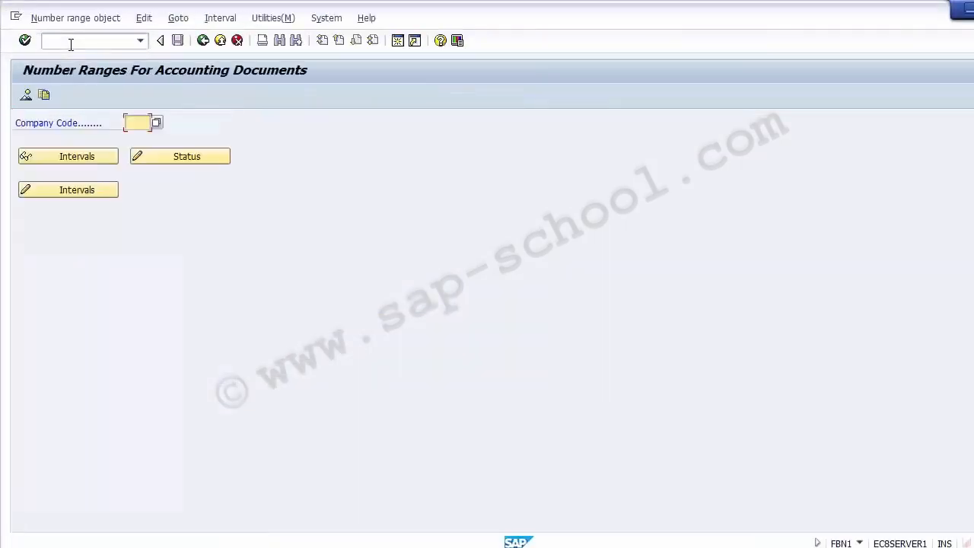
pyautogui.write('1200')
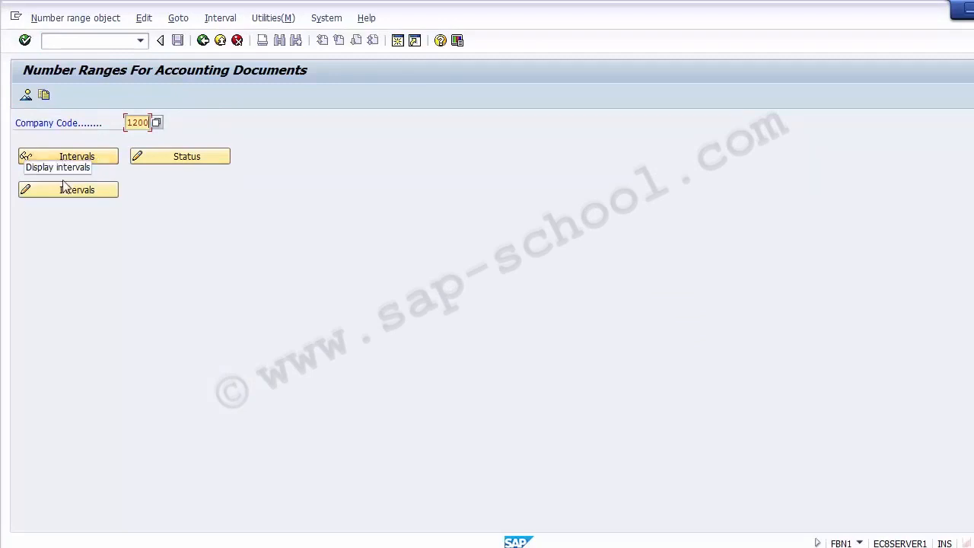
# Start transaction OBA7 in place of FBN1 and open the details of document type KZ, Vendor payment.
pyautogui.click(71, 42)
pyautogui.write('/')
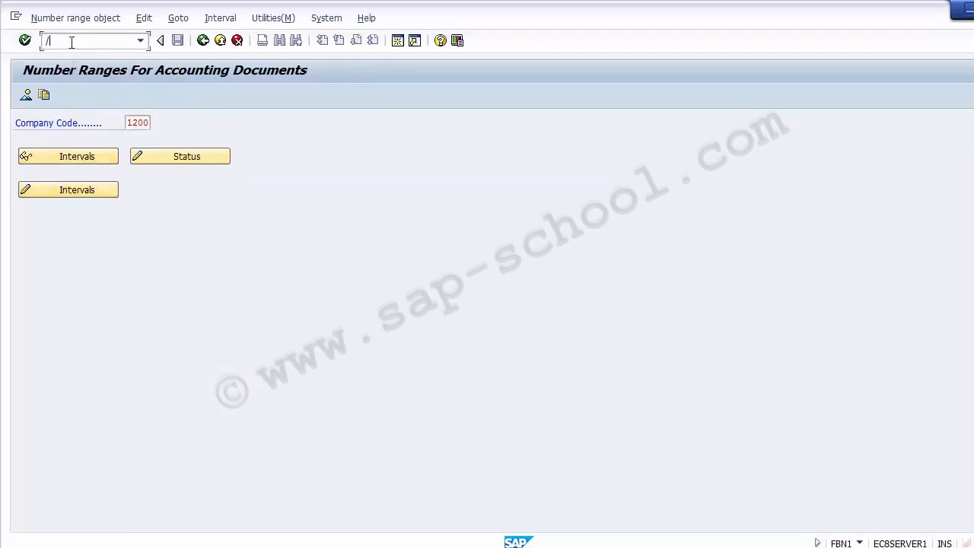
pyautogui.write('noba7')
pyautogui.press('Return')
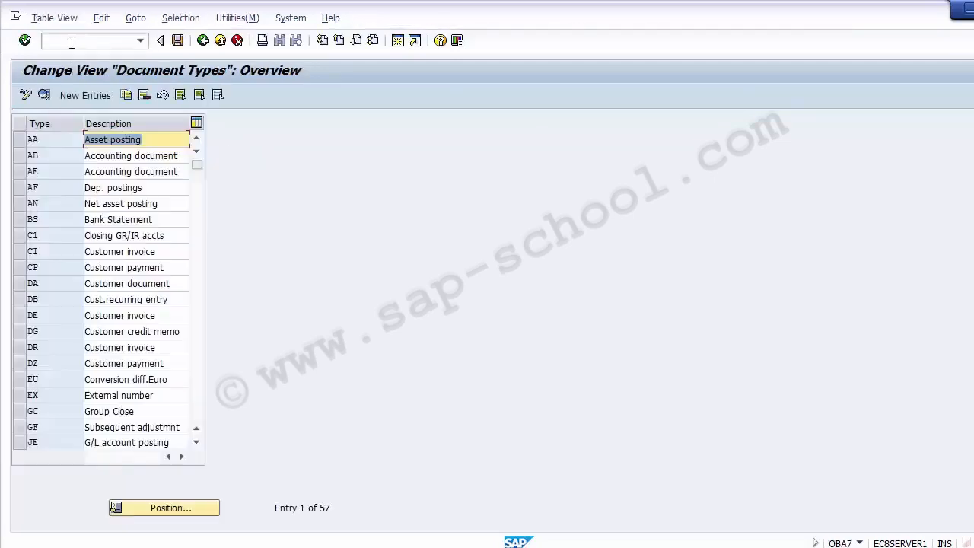
pyautogui.press('pagedown')
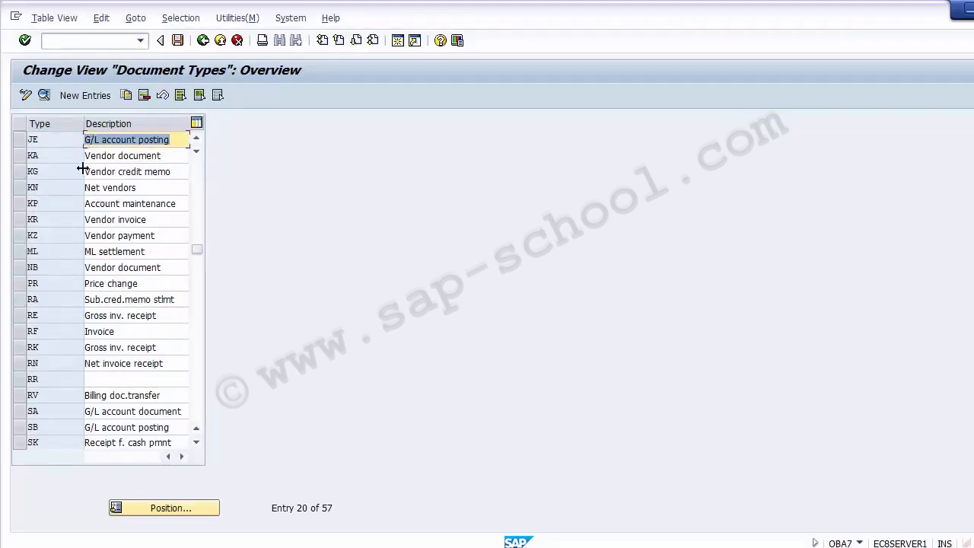
pyautogui.doubleClick(74, 236)
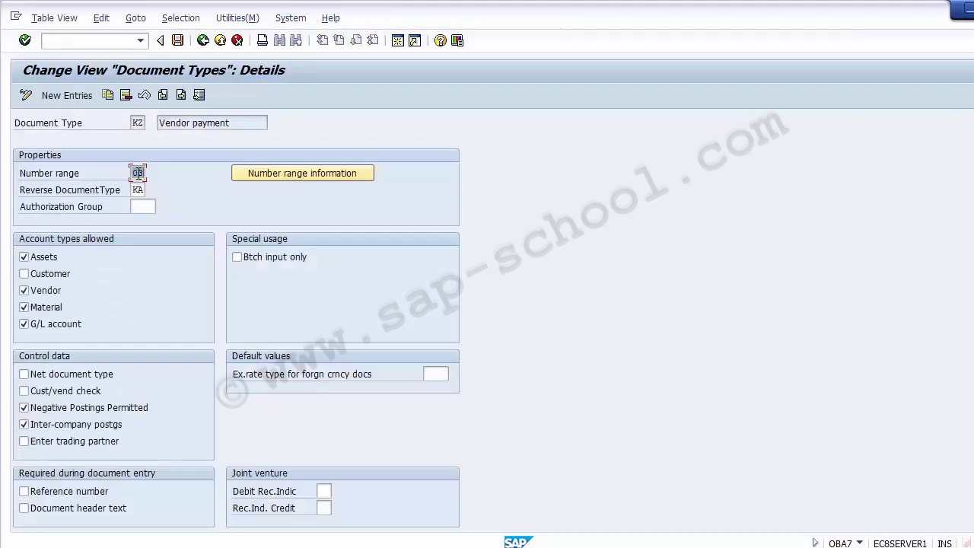
# Set the number range of document type KZ to 18, save it under the FICO Configurations customizing request, and leave the document type settings.
pyautogui.press('F4')
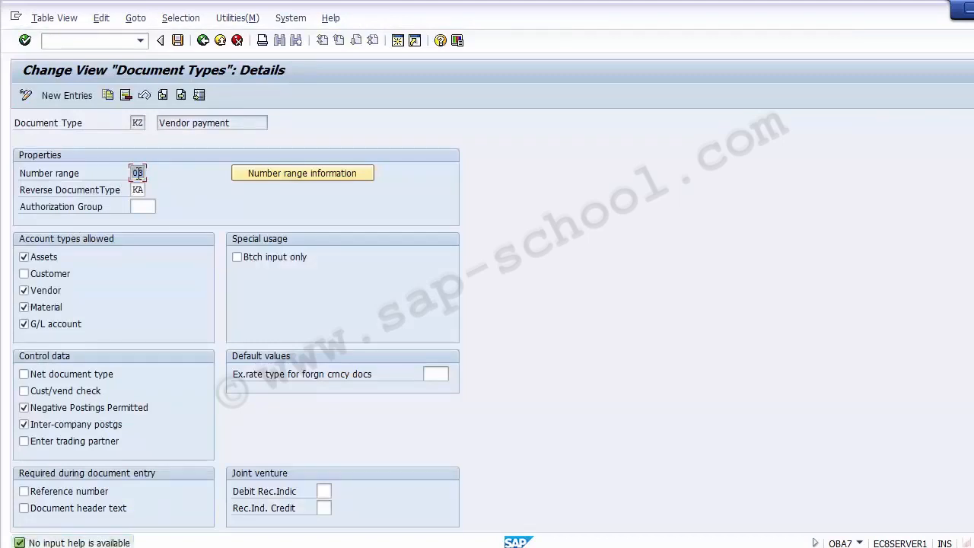
pyautogui.write('18')
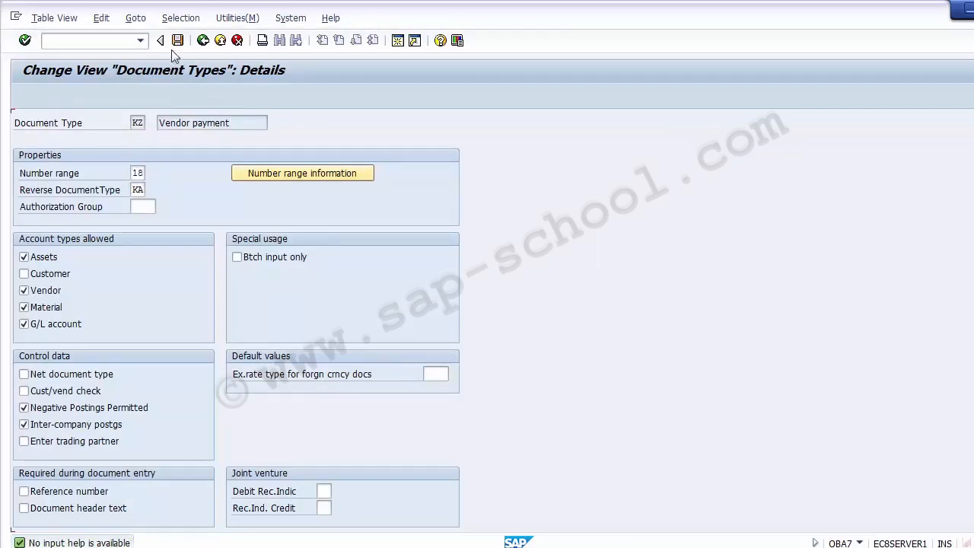
pyautogui.click(179, 40)
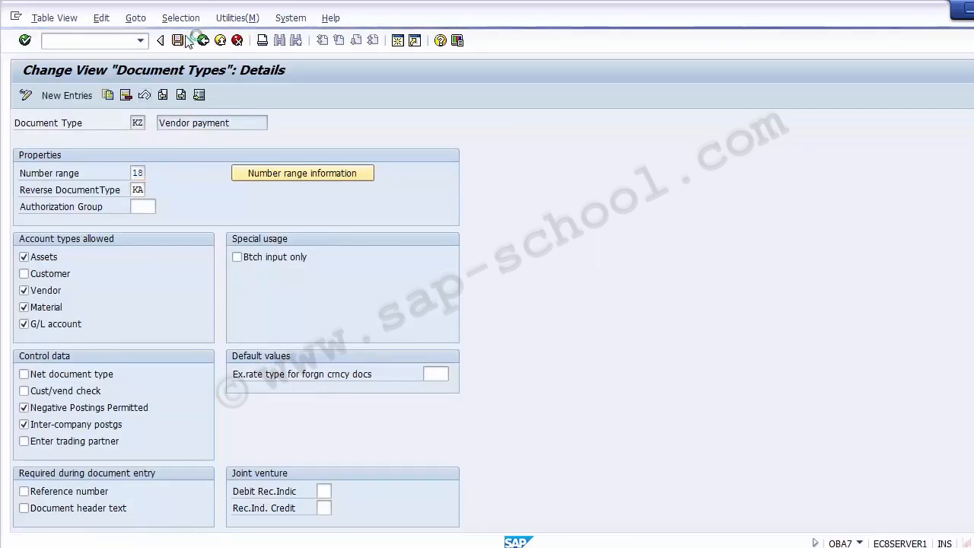
pyautogui.click(219, 42)
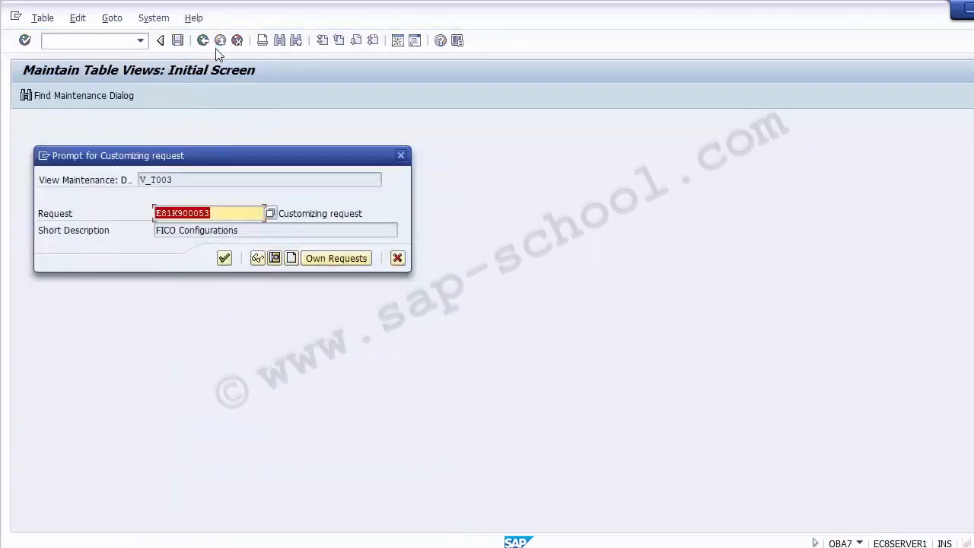
pyautogui.click(223, 259)
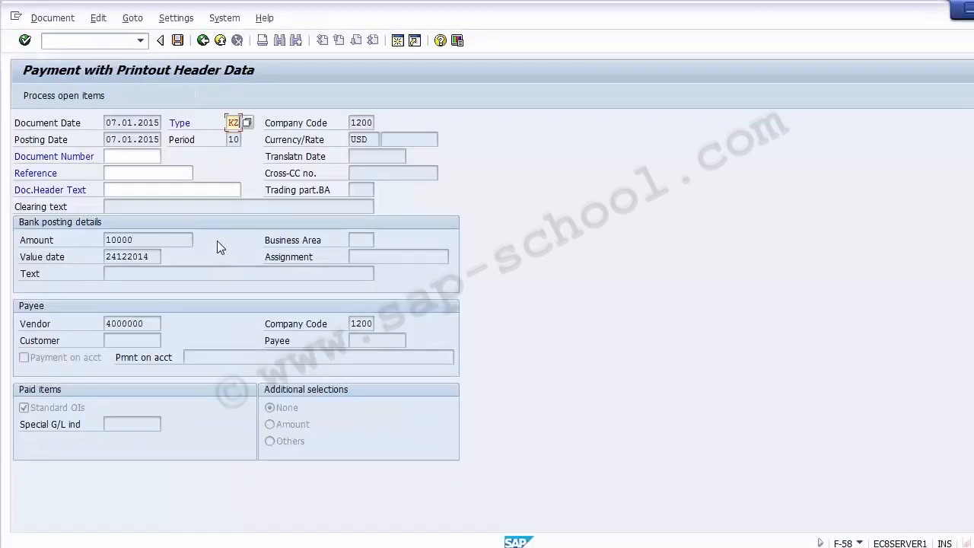
# Restart transaction F-58 for the vendor payment and enter the payment amount 10000.
pyautogui.press('Return')
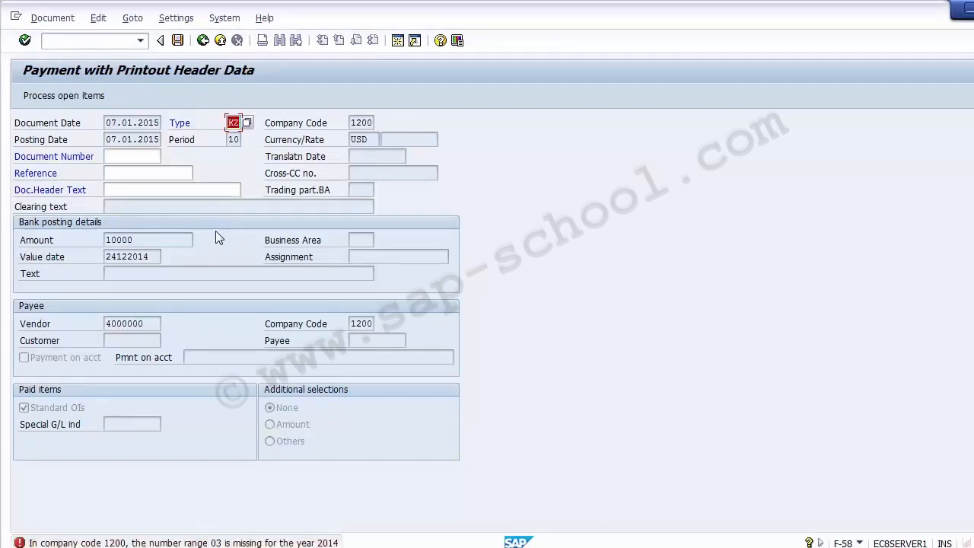
pyautogui.click(84, 42)
pyautogui.write('/nf-58')
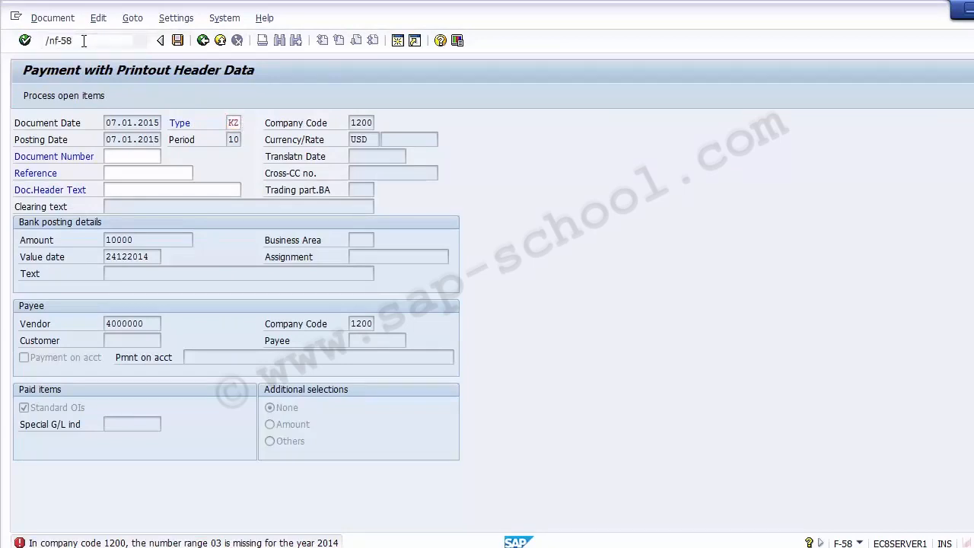
pyautogui.press('BackSpace')
pyautogui.press('Down')
pyautogui.press('Down')
pyautogui.press('Down')
pyautogui.press('Down')
pyautogui.press('Down')
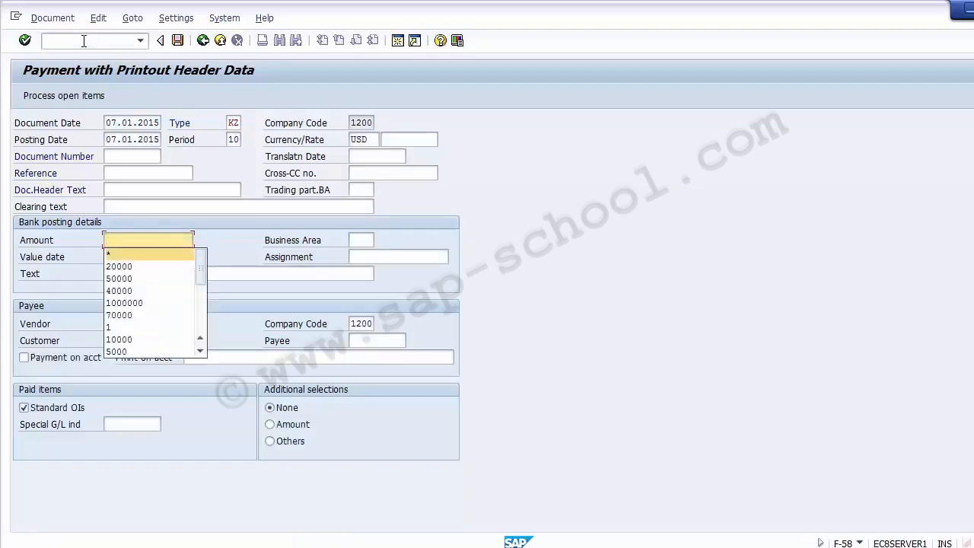
pyautogui.press('Up')
pyautogui.press('BackSpace')
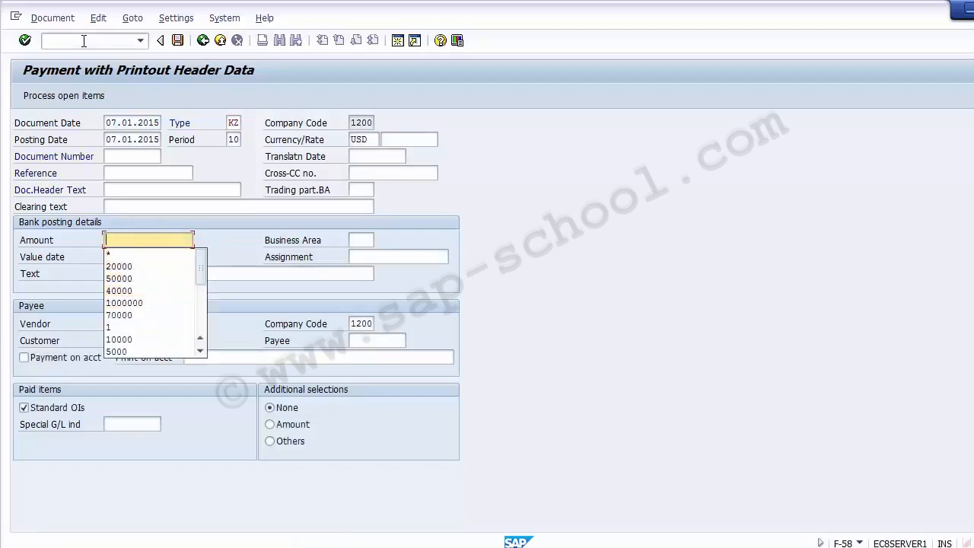
pyautogui.write('100')
pyautogui.press('Down')
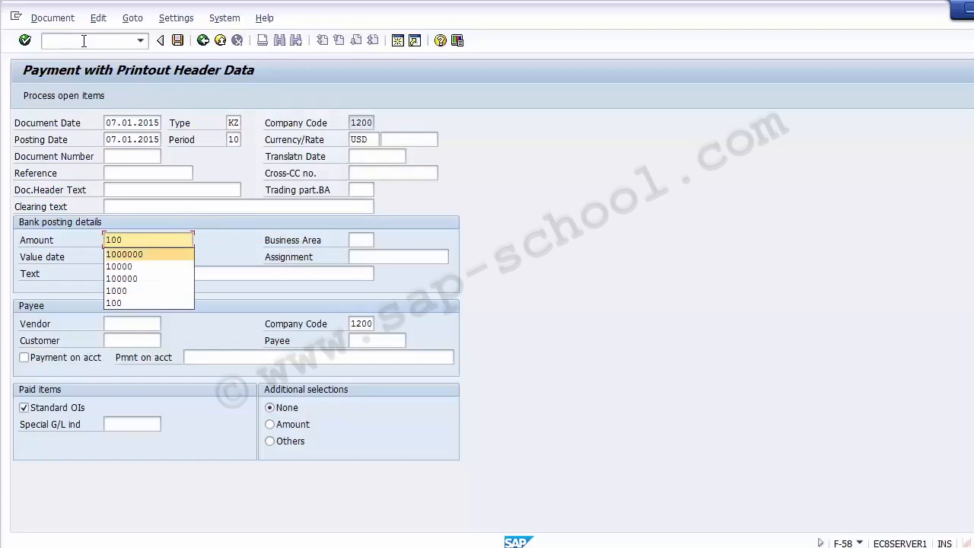
pyautogui.press('Down')
pyautogui.press('Return')
# Set the value date of the vendor payment to 24122014.
pyautogui.press('Tab')
pyautogui.press('Down')
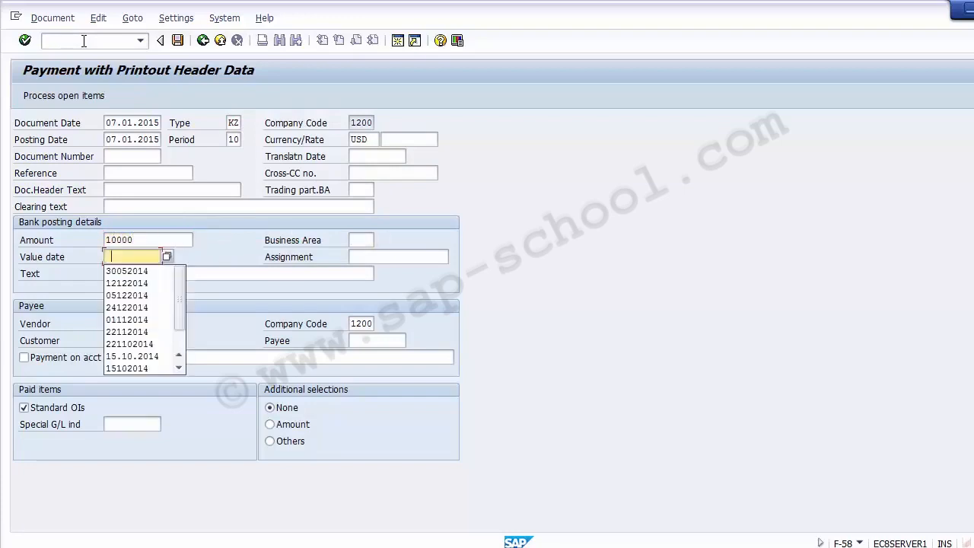
pyautogui.press('Down')
pyautogui.press('Down')
pyautogui.press('Return')
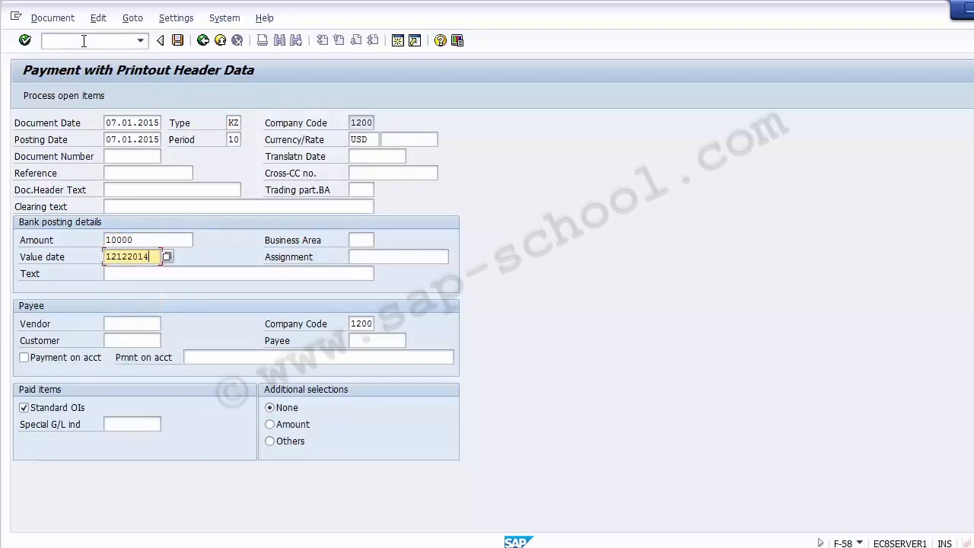
pyautogui.write('2')
pyautogui.press('Delete')
pyautogui.write('4')
# Enter the vendor's account number as payee and process the vendor's open items.
pyautogui.press('Down')
pyautogui.press('Down')
pyautogui.press('Down')
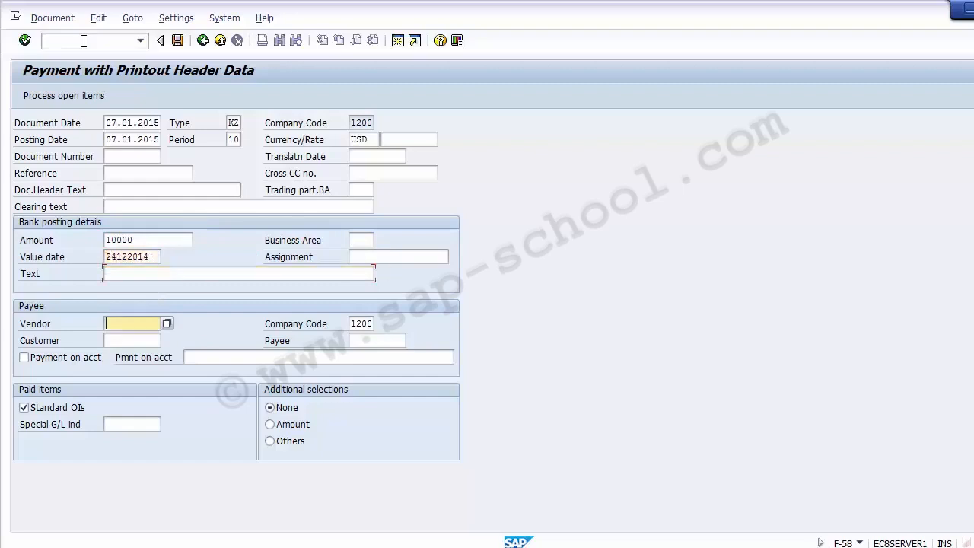
pyautogui.press('Up')
pyautogui.press('space')
pyautogui.press('Down')
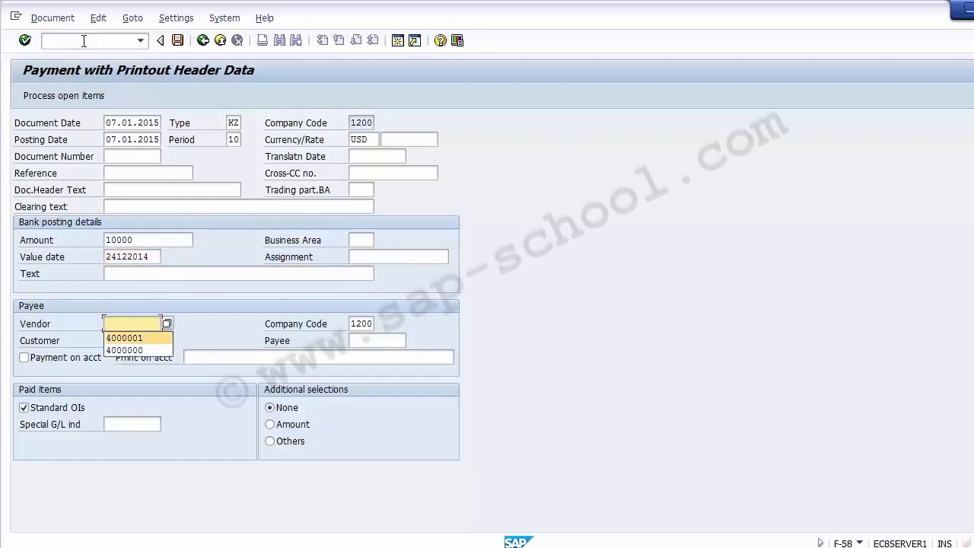
pyautogui.press('Down')
pyautogui.press('Return')
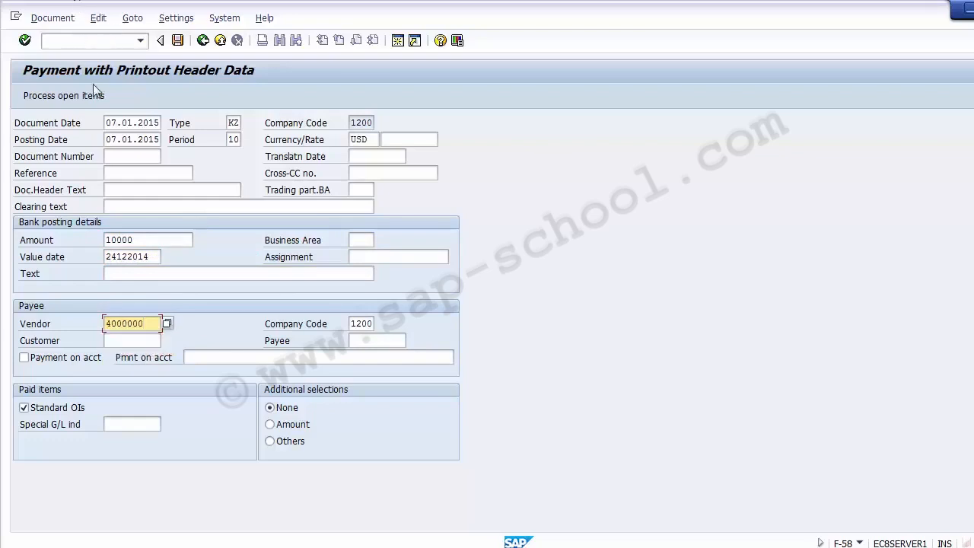
pyautogui.click(72, 97)
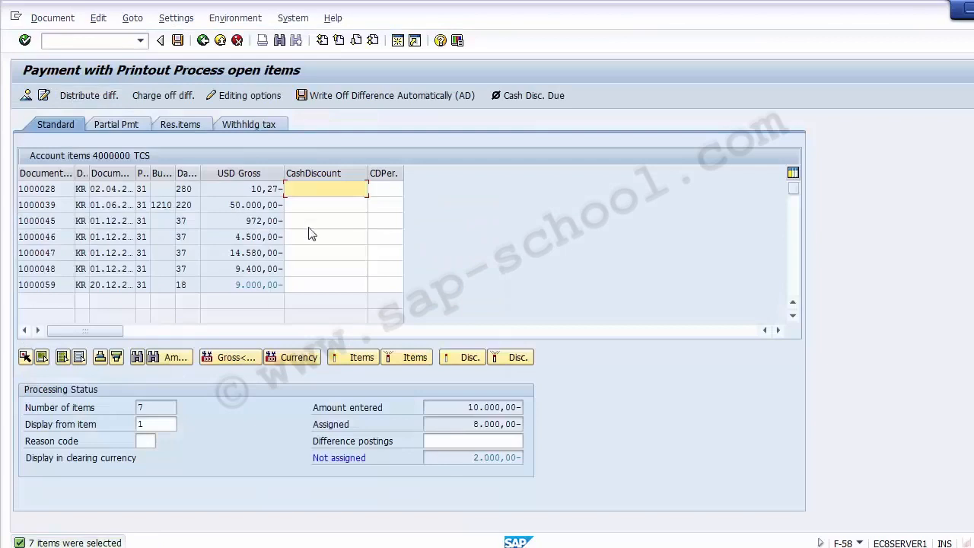
# Deactivate the 9.000,00 open item and activate it again for the payment.
pyautogui.click(259, 292)
pyautogui.doubleClick(258, 291)
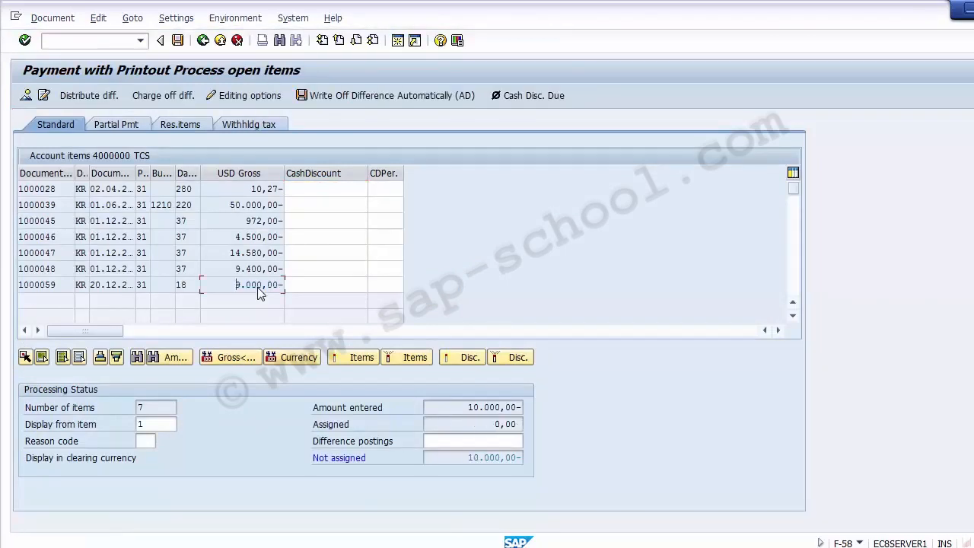
pyautogui.doubleClick(258, 292)
# From the document overview, replace the CITIBANK outgoing account item's amount with * and return to processing the open items.
pyautogui.click(29, 96)
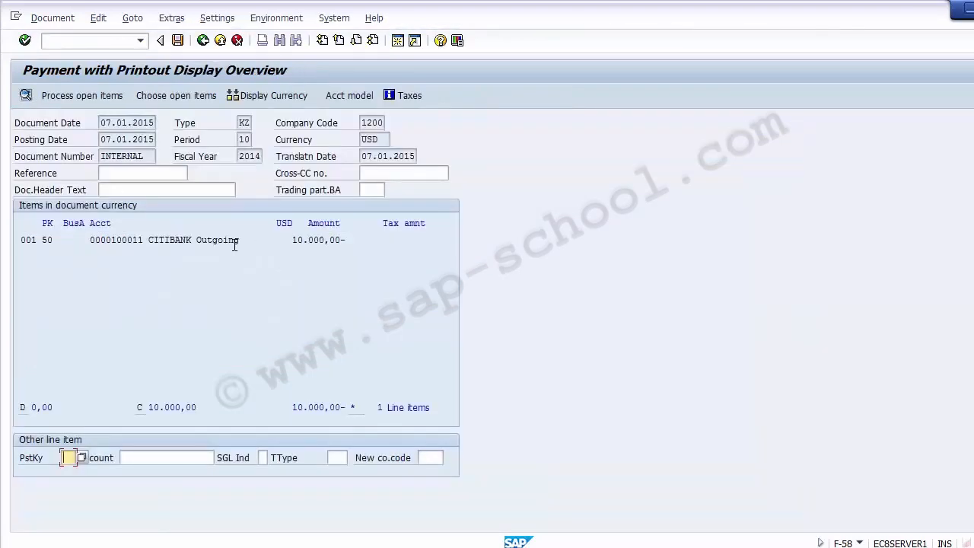
pyautogui.doubleClick(228, 242)
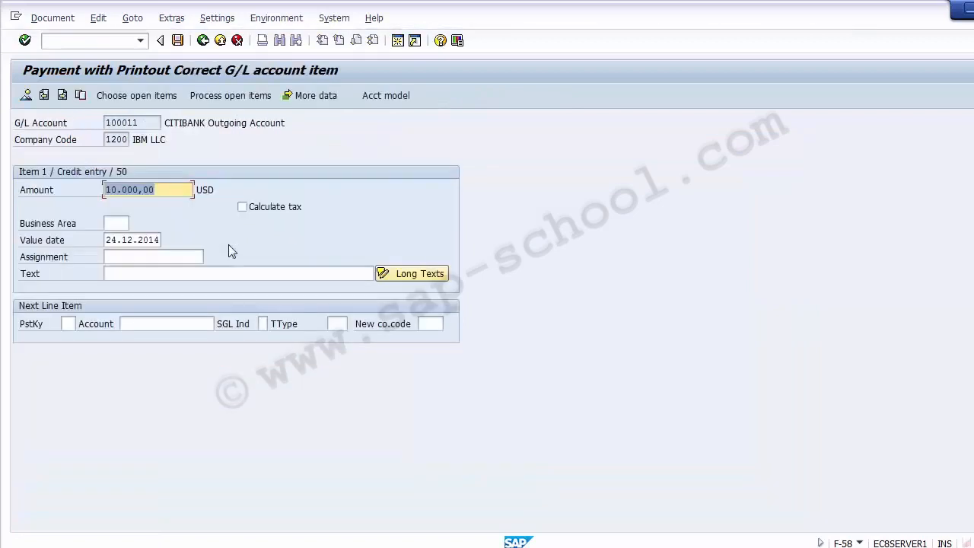
pyautogui.write('*')
pyautogui.press('Return')
pyautogui.click(213, 100)
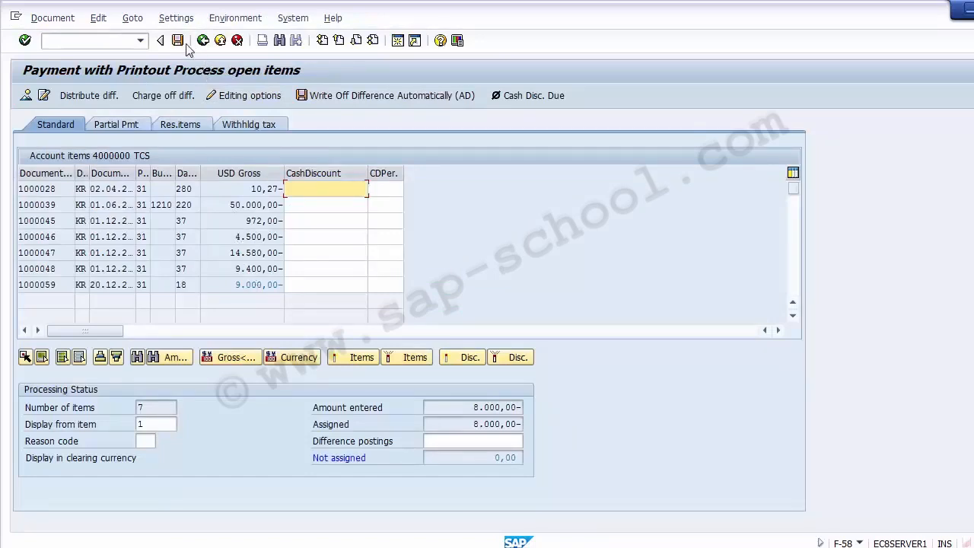
# Simulate the vendor payment, post it, and acknowledge the posting information.
pyautogui.click(52, 18)
pyautogui.click(62, 54)
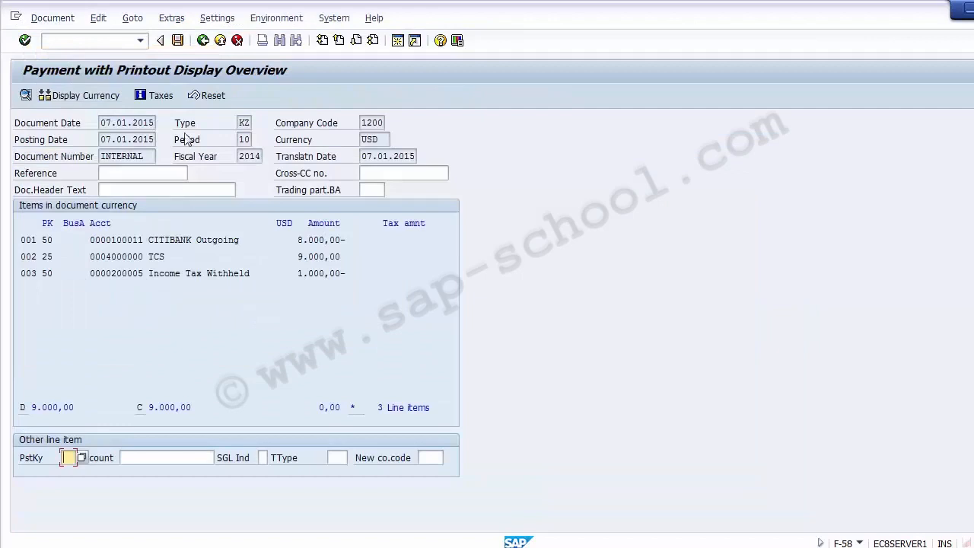
pyautogui.click(178, 41)
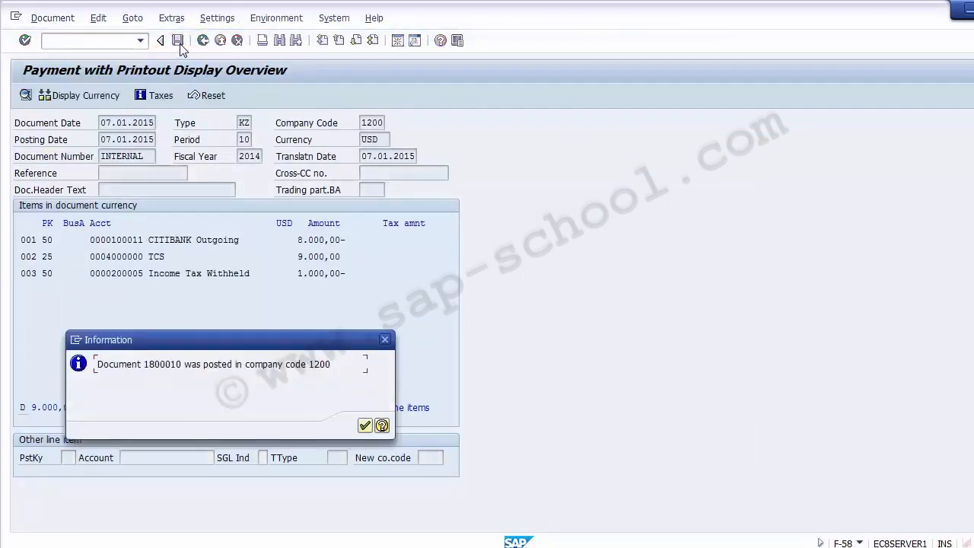
pyautogui.click(366, 425)
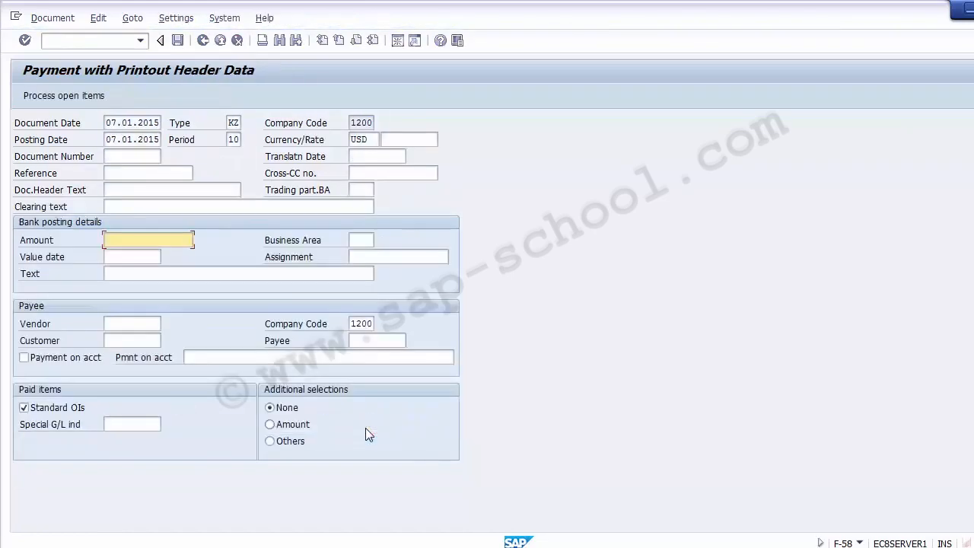
# Display the posted payment document, check its line items for cost center and profit center assignments, and leave the document.
pyautogui.click(62, 18)
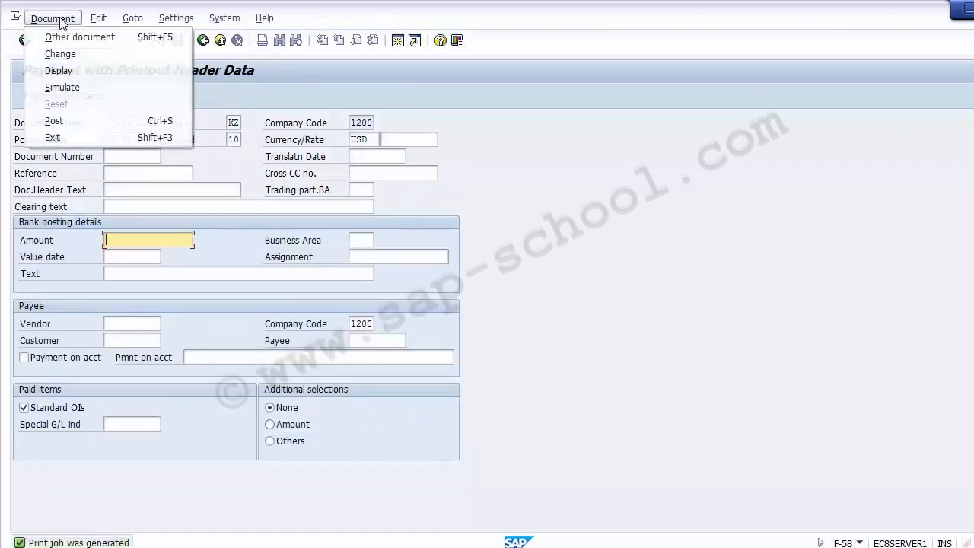
pyautogui.click(72, 67)
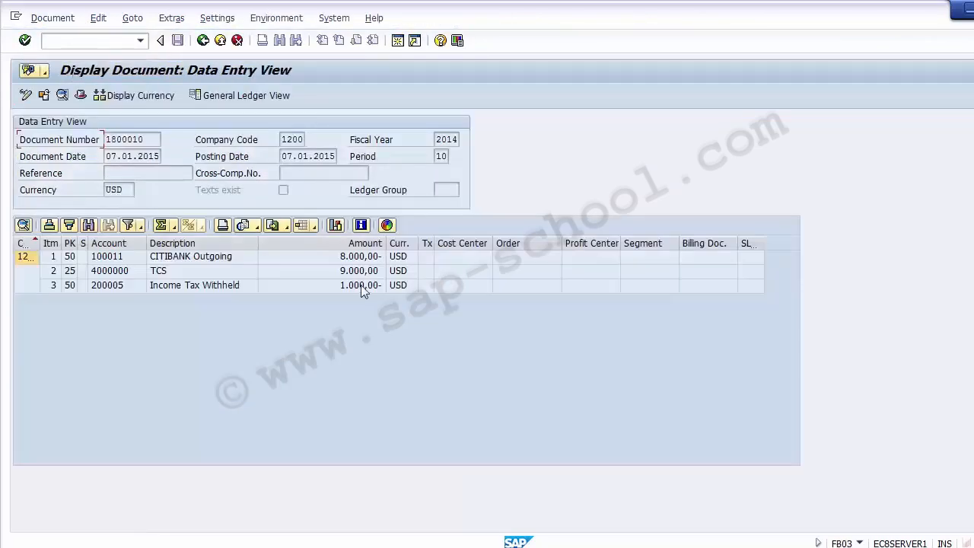
pyautogui.click(454, 271)
pyautogui.click(454, 255)
pyautogui.click(455, 271)
pyautogui.click(457, 285)
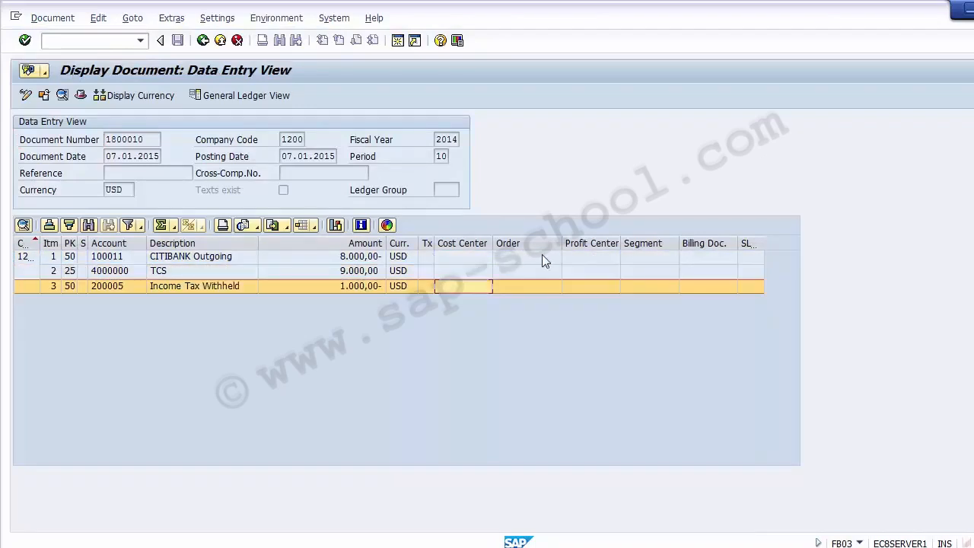
pyautogui.click(578, 257)
pyautogui.click(578, 270)
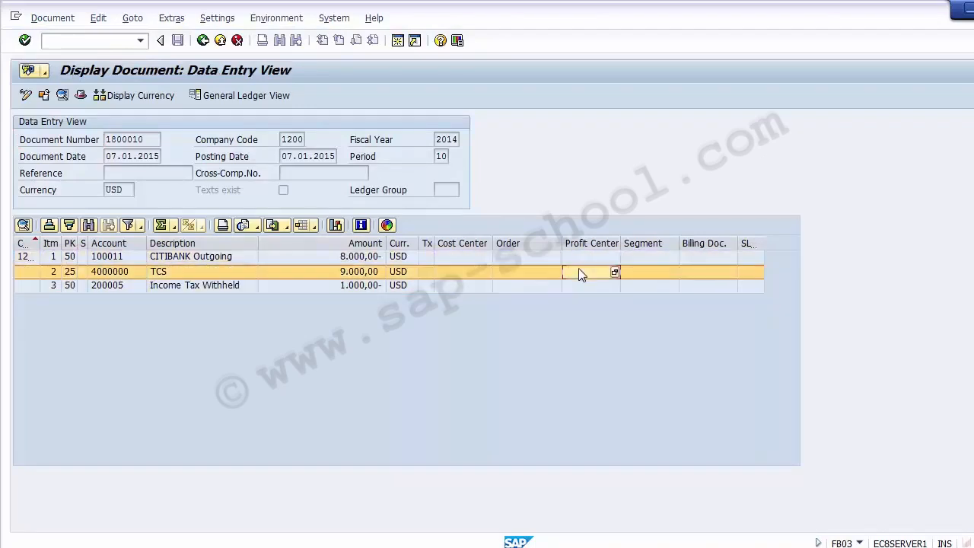
pyautogui.click(118, 42)
pyautogui.write('/n')
pyautogui.press('Return')
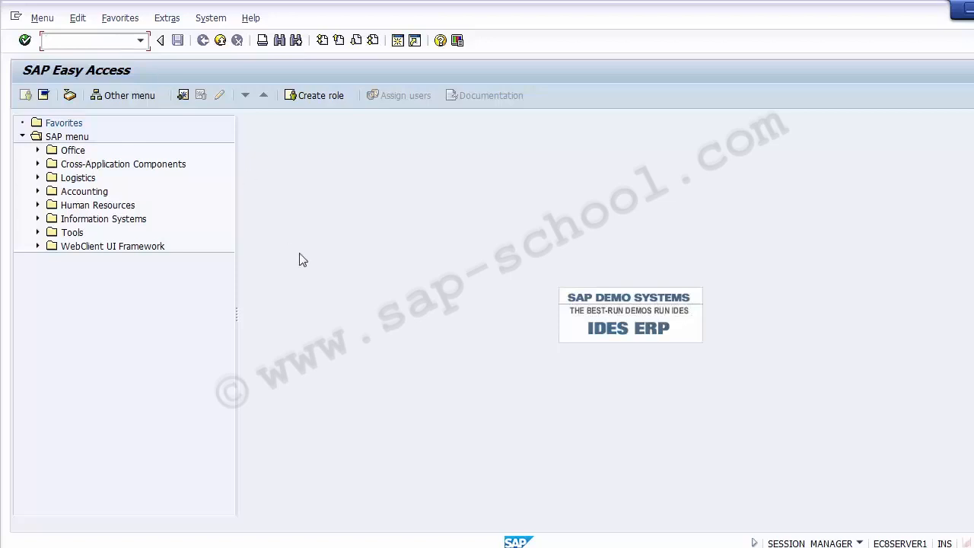
# Switch to the session displaying the Purchase Account and check the G/L account's field status group.
pyautogui.click(428, 546)
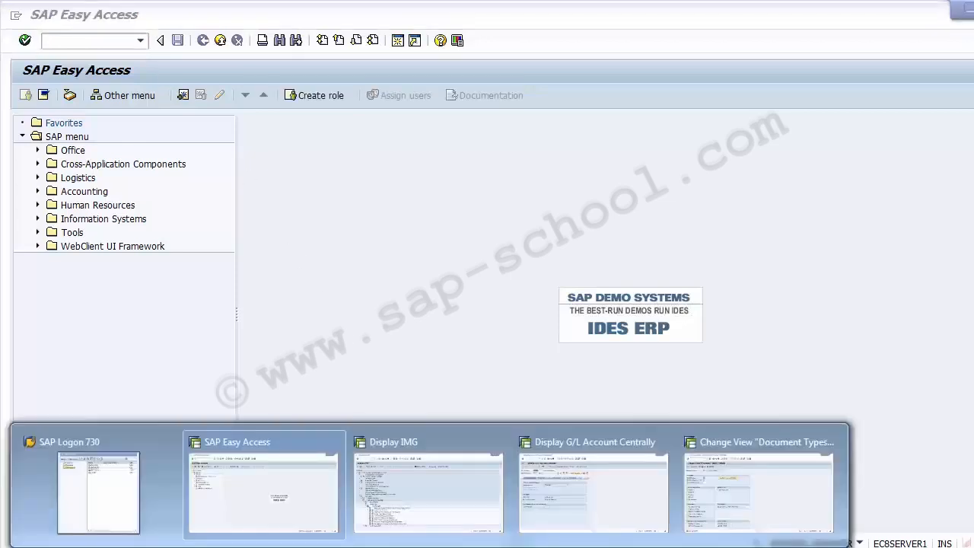
pyautogui.click(583, 502)
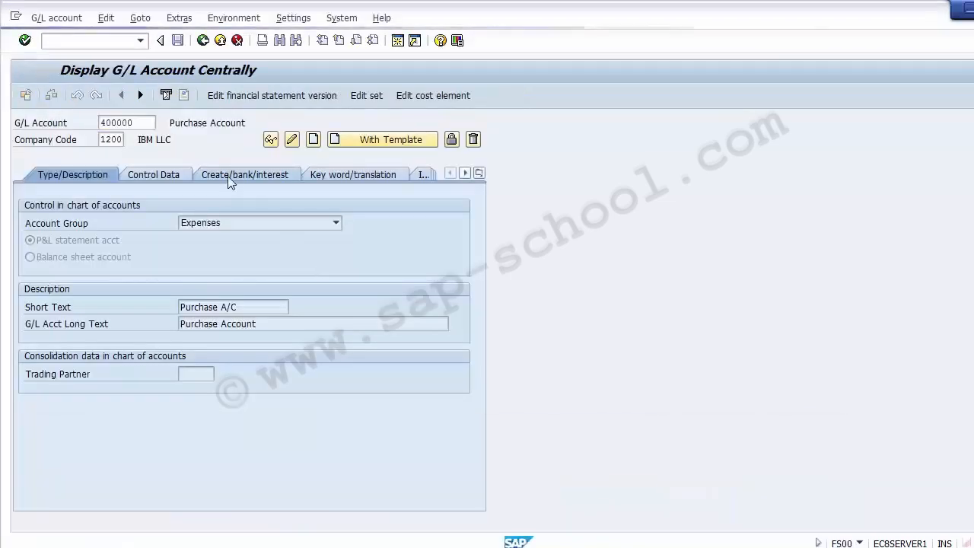
pyautogui.click(231, 177)
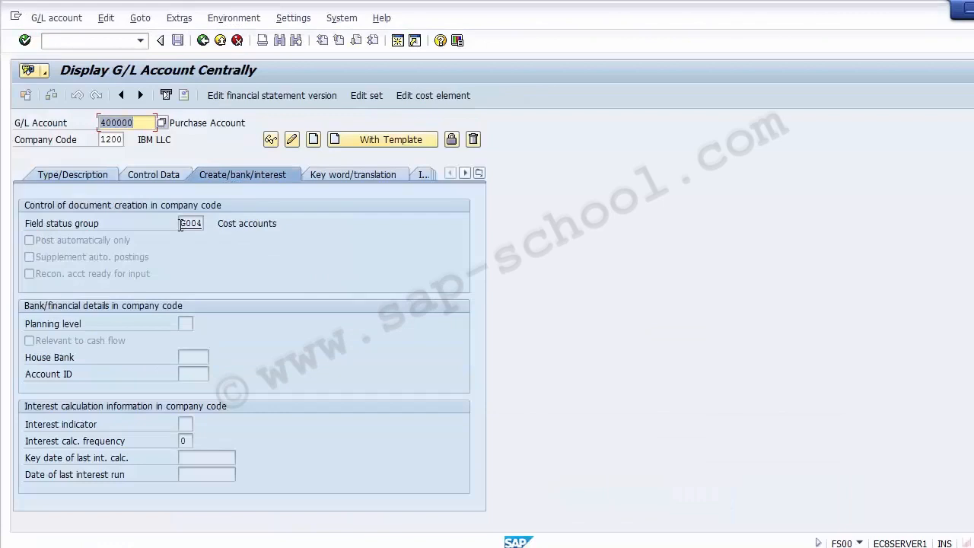
pyautogui.click(186, 223)
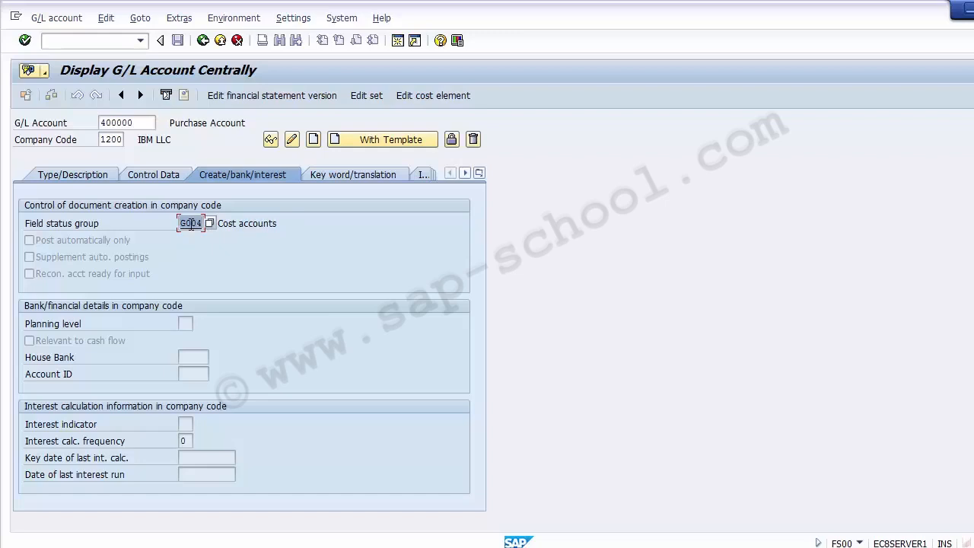
# Leave the G/L account display and start transaction OBC4 for field status variants.
pyautogui.click(71, 44)
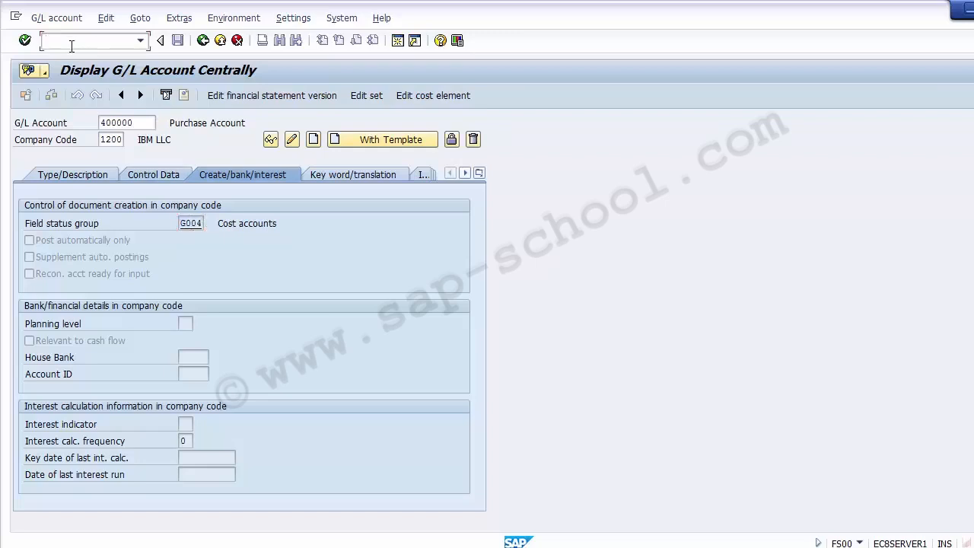
pyautogui.write('/n')
pyautogui.press('Return')
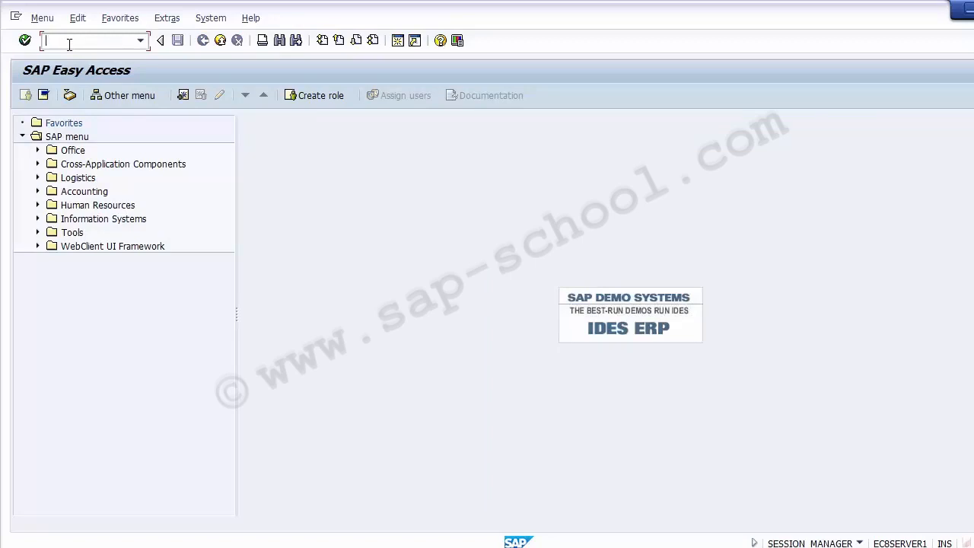
pyautogui.write('OBC5')
pyautogui.press('BackSpace')
pyautogui.write('4')
pyautogui.press('Return')
pyautogui.write('obc4')
pyautogui.press('Return')
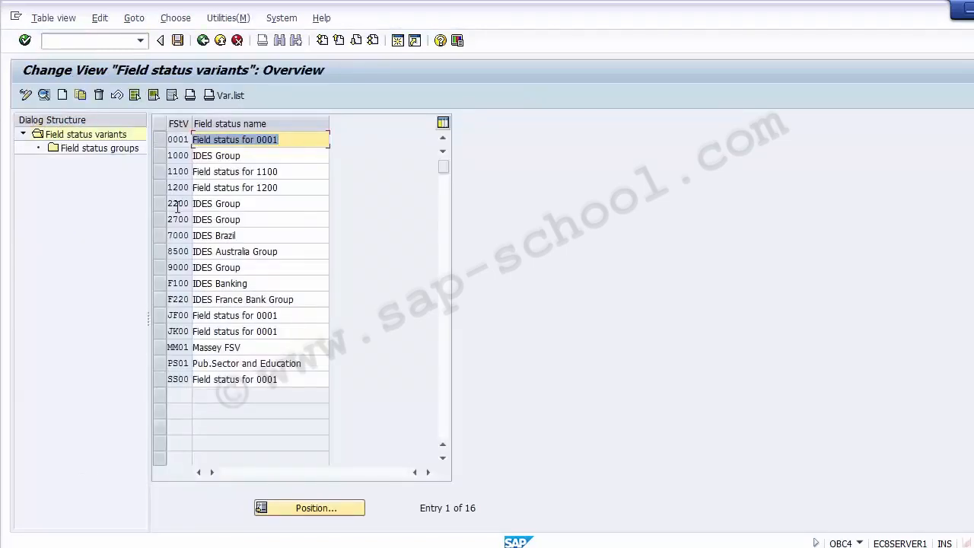
# Select field status variant 1200 and open its field status group G004, Cost accounts.
pyautogui.click(168, 189)
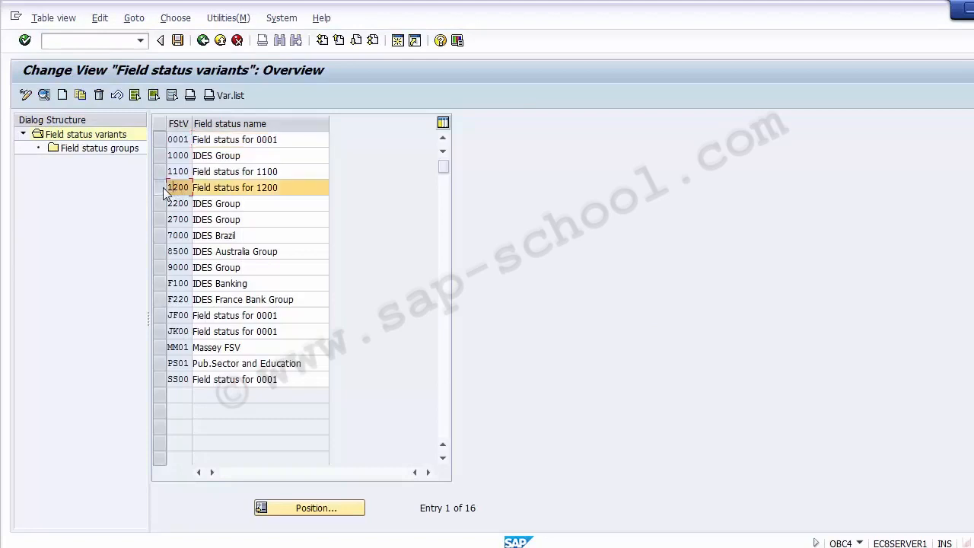
pyautogui.doubleClick(92, 150)
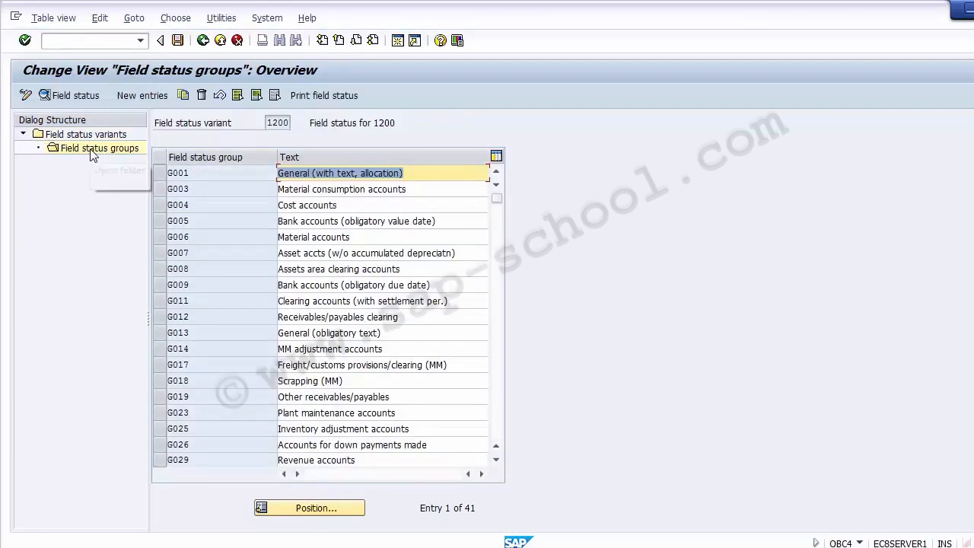
pyautogui.click(206, 204)
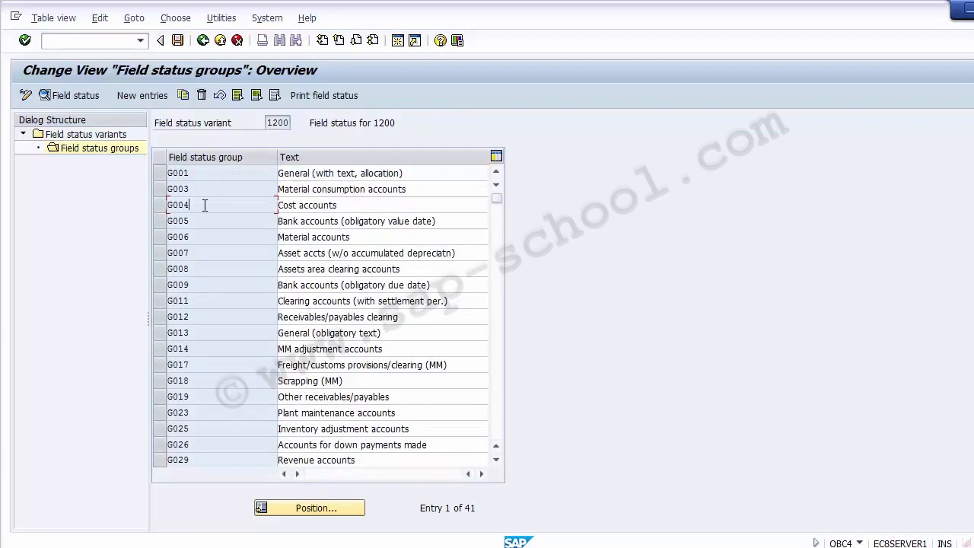
pyautogui.click(161, 205)
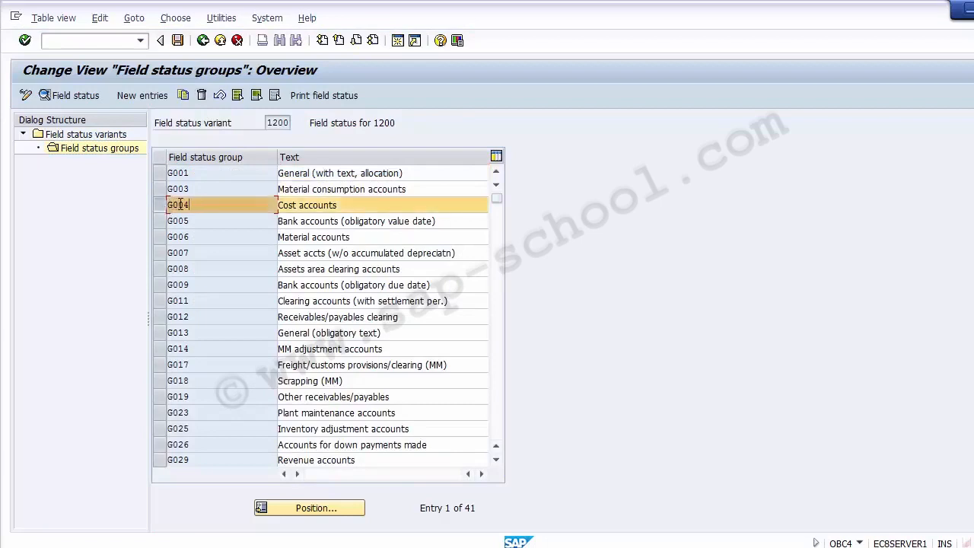
pyautogui.doubleClick(181, 207)
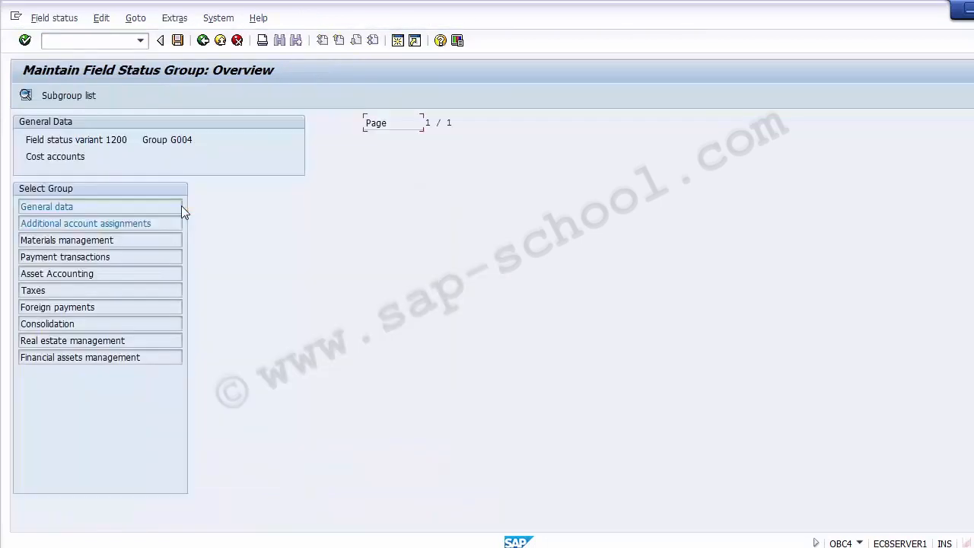
# Make Cost center a required entry in group G004's additional account assignments, save to the FICO Configurations request, and leave the transaction.
pyautogui.doubleClick(66, 224)
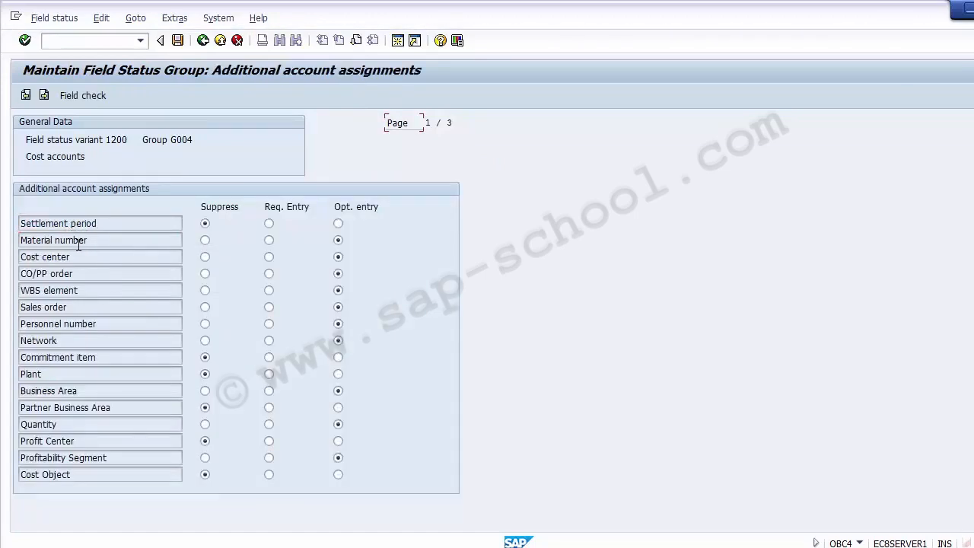
pyautogui.click(76, 259)
pyautogui.click(270, 258)
pyautogui.click(178, 43)
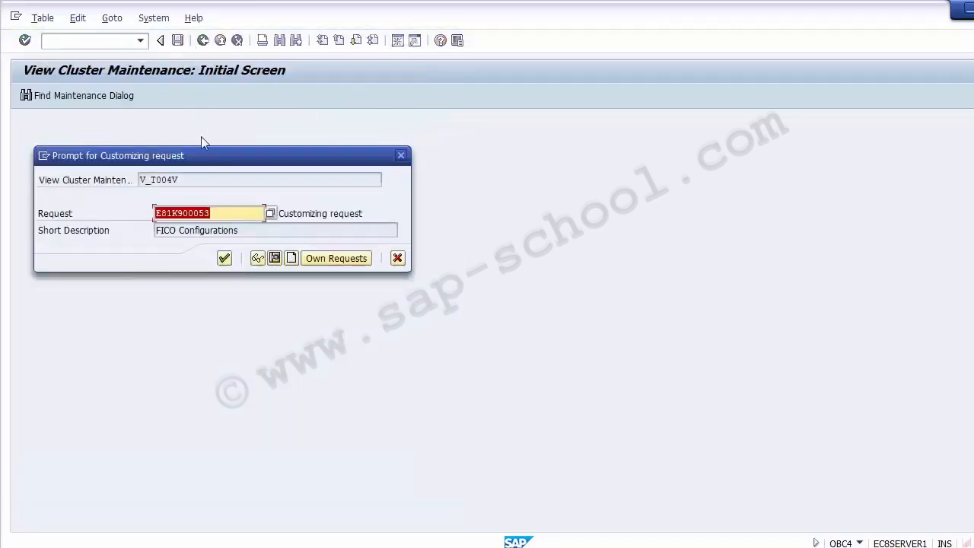
pyautogui.click(224, 258)
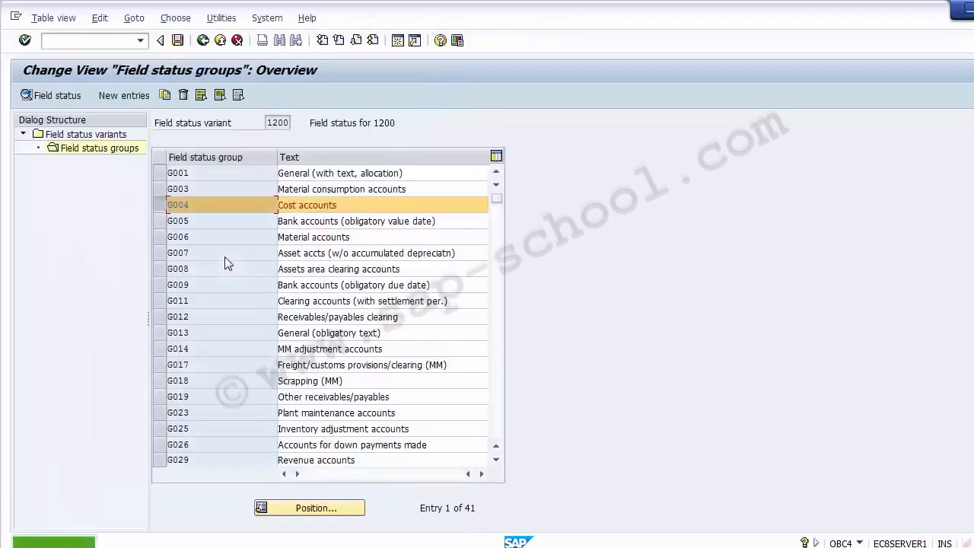
pyautogui.click(203, 40)
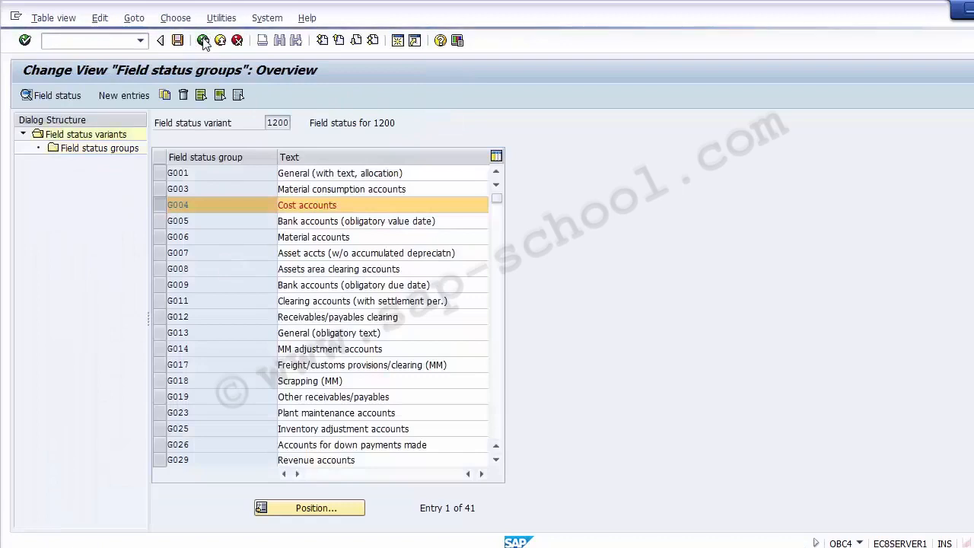
pyautogui.click(220, 40)
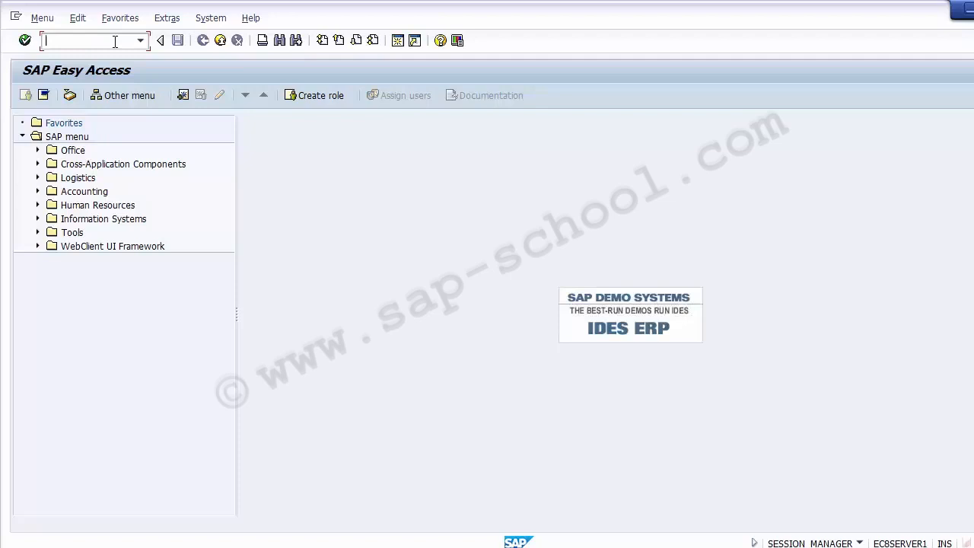
# Start transaction OBC4 and open field status group G029, Revenue accounts, under field status variant 1200.
pyautogui.write('obc4')
pyautogui.press('Return')
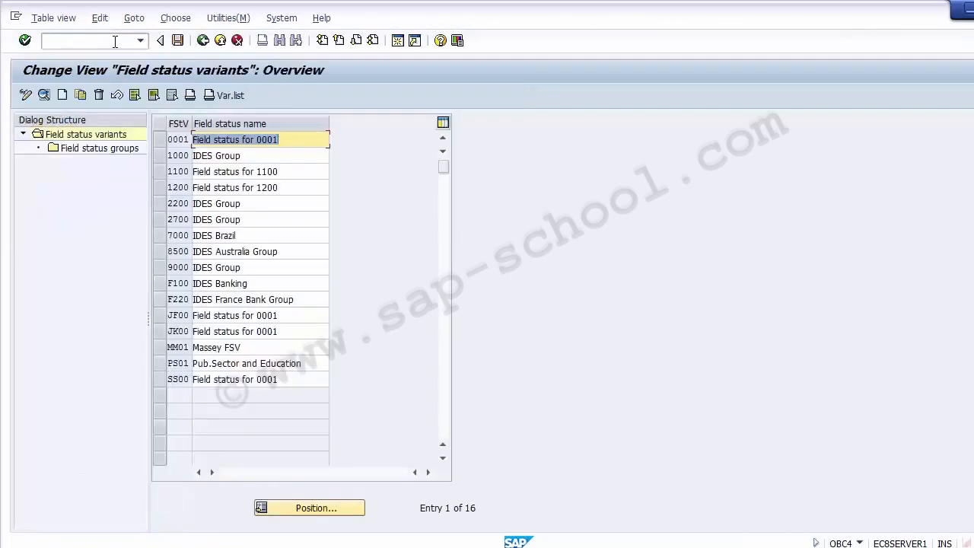
pyautogui.click(160, 187)
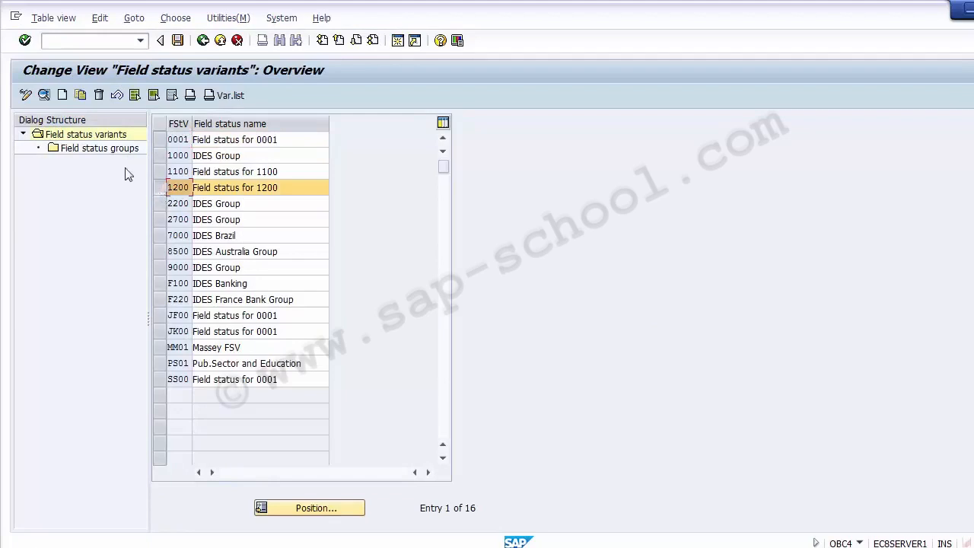
pyautogui.doubleClick(90, 151)
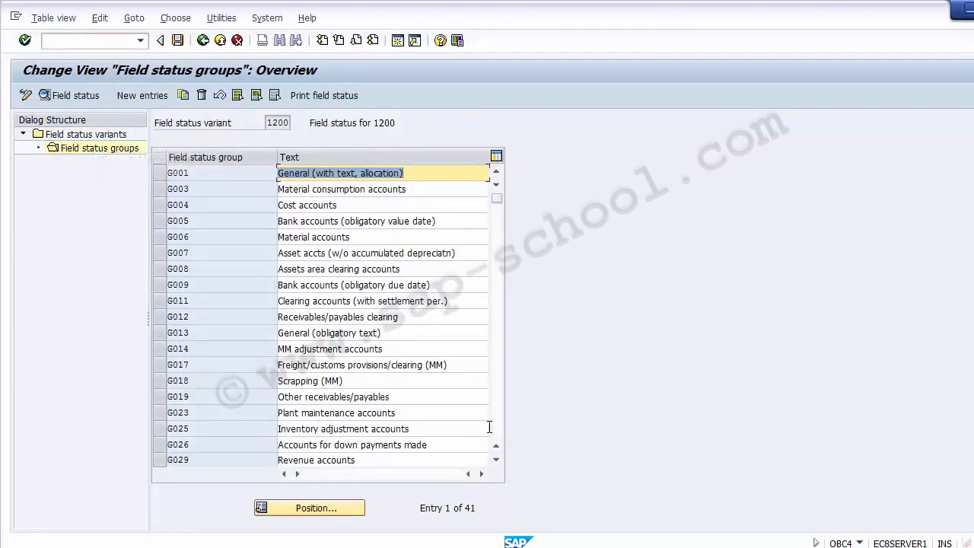
pyautogui.click(352, 463)
pyautogui.click(175, 460)
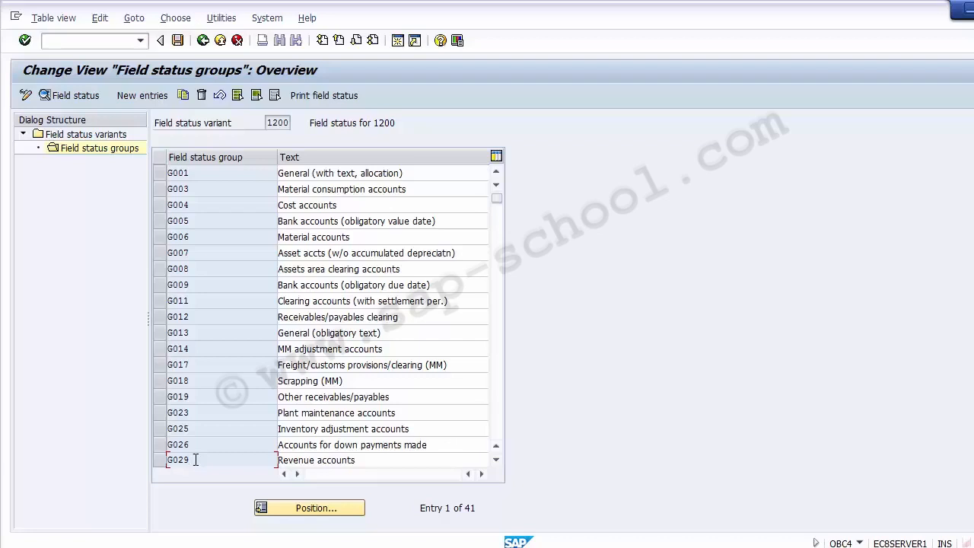
pyautogui.doubleClick(191, 460)
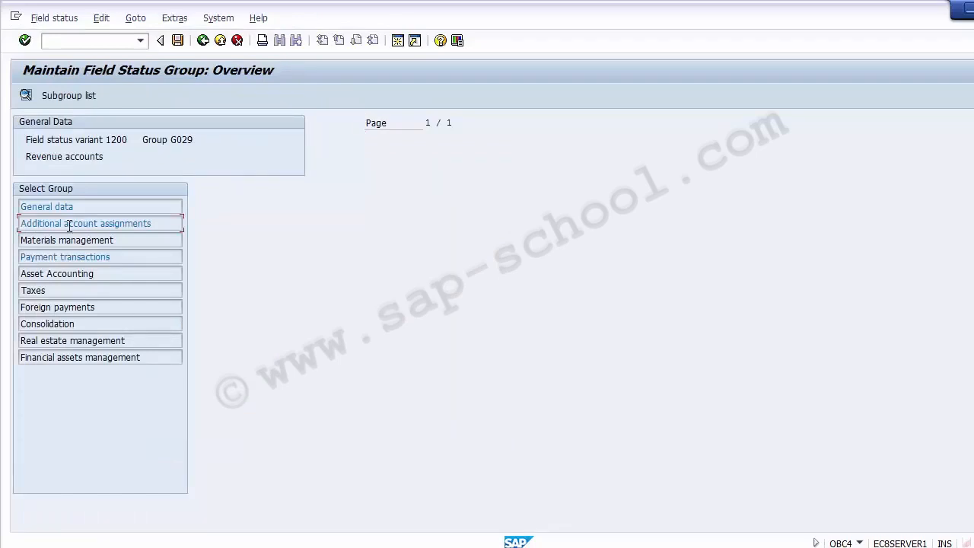
# Make Profit Center a required entry in group G029's additional account assignments, save to the FICO Configurations request, and leave the transaction.
pyautogui.doubleClick(69, 224)
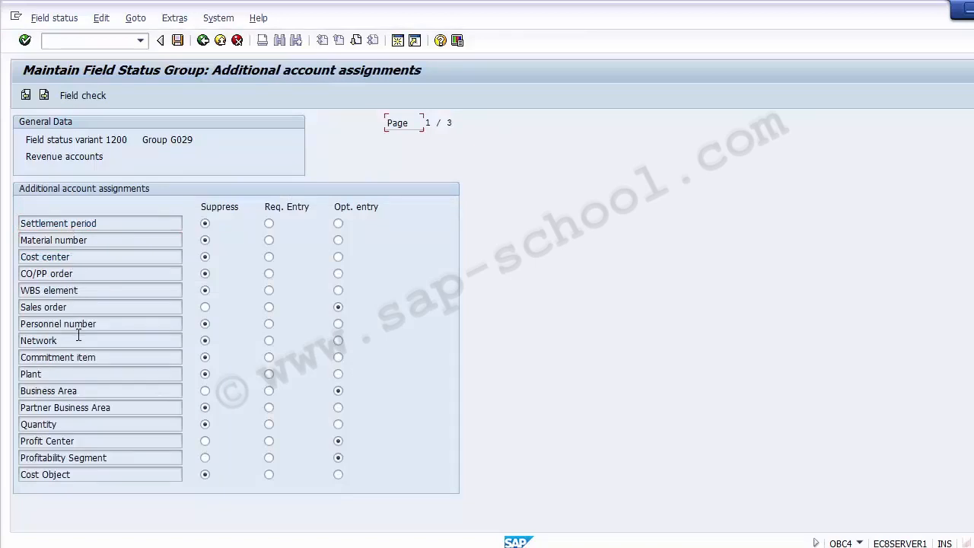
pyautogui.click(83, 442)
pyautogui.click(176, 44)
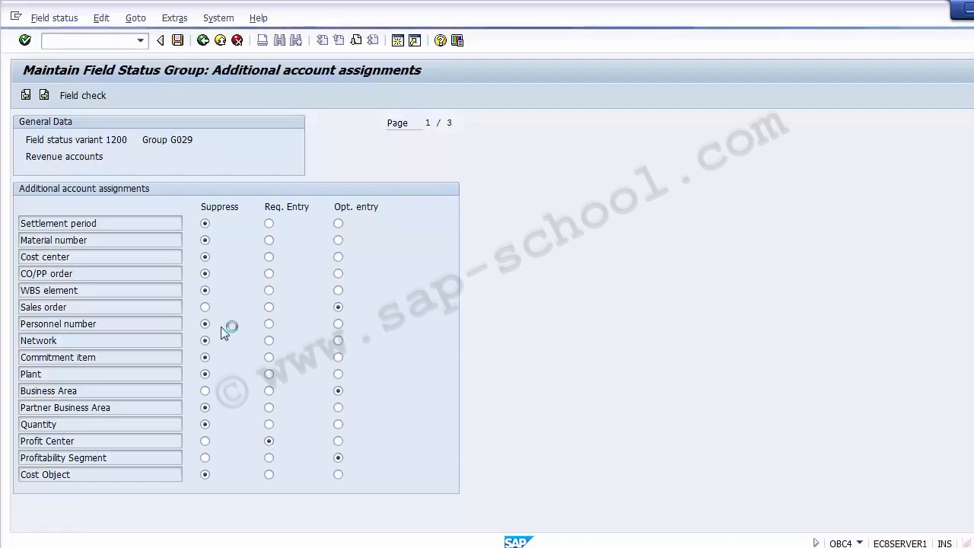
pyautogui.click(223, 258)
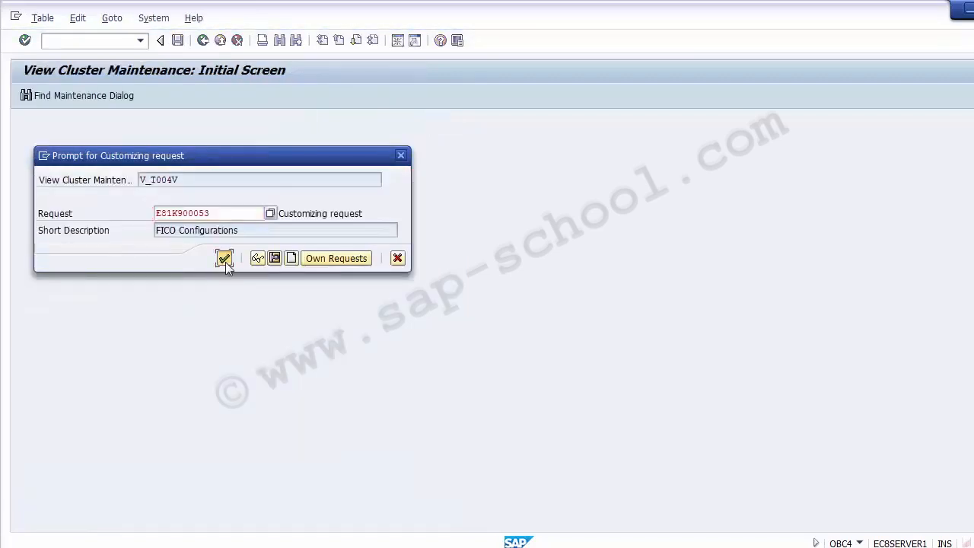
pyautogui.click(220, 41)
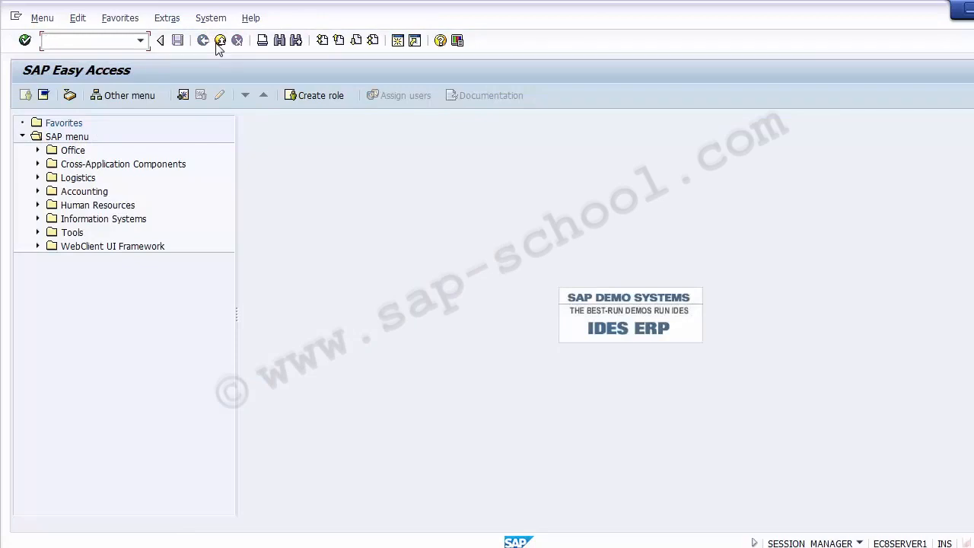
# Switch to the PowerPoint presentation and read the Unit Testing slide's list of transactions.
pyautogui.click(436, 546)
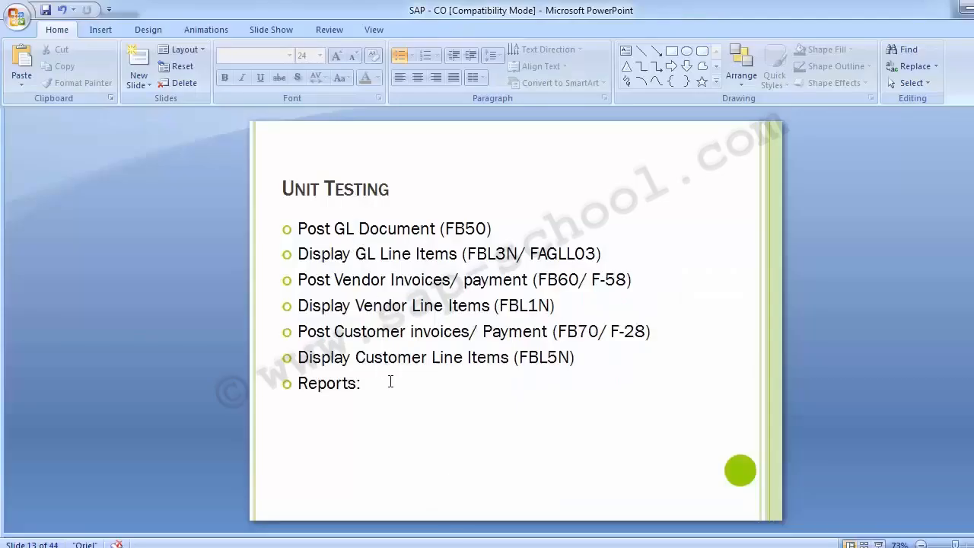
pyautogui.click(382, 347)
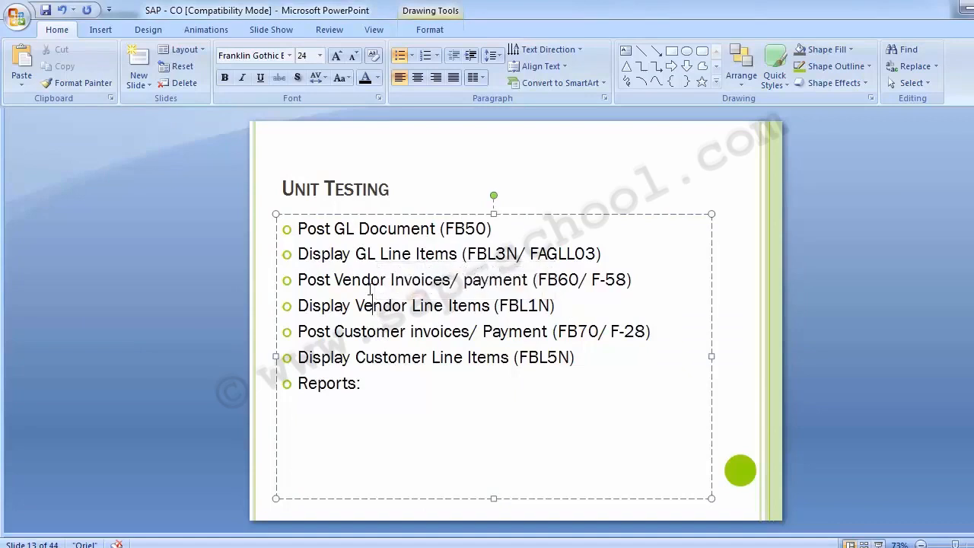
pyautogui.click(195, 311)
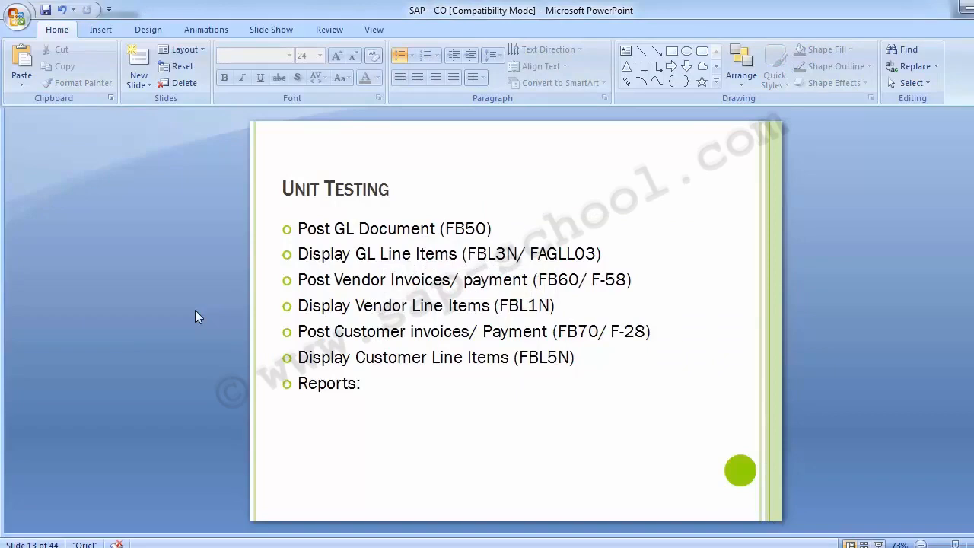
# Switch back to SAP Easy Access, start transaction FAGLL03, and clear the G/L account while keeping company code 1200.
pyautogui.click(430, 547)
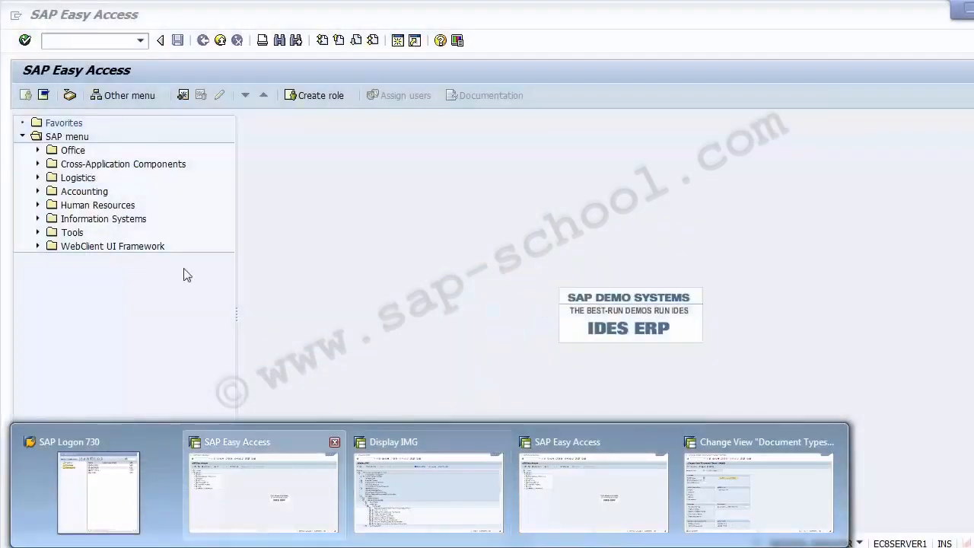
pyautogui.click(262, 491)
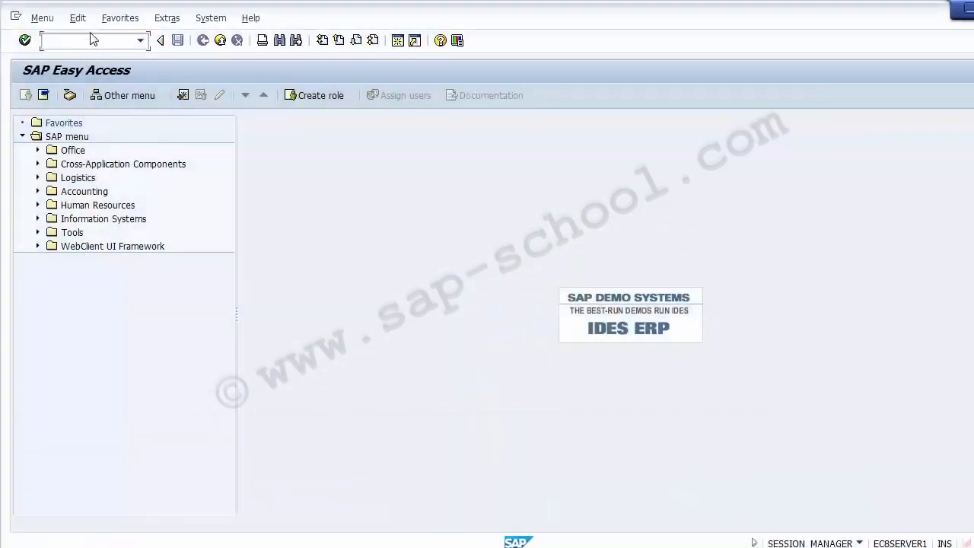
pyautogui.write('FAGLL03')
pyautogui.press('Return')
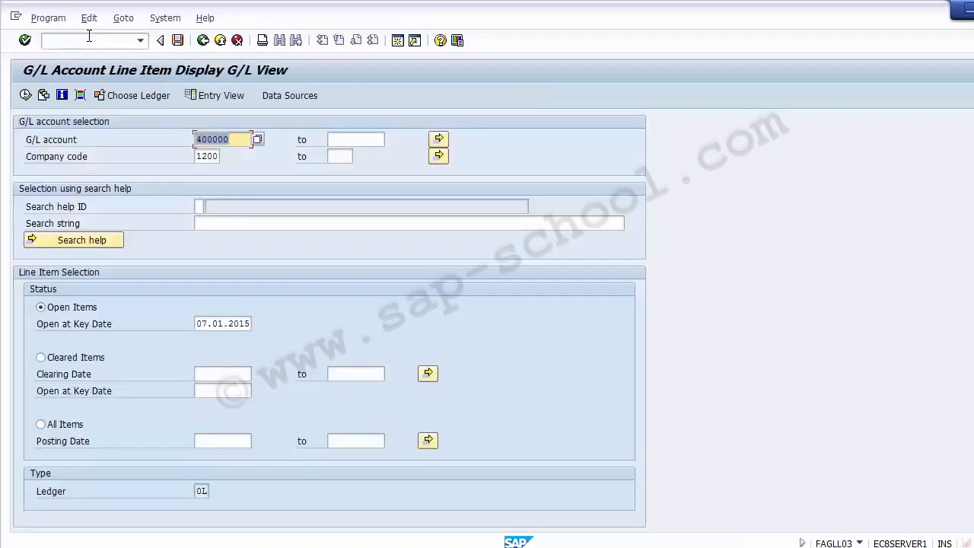
pyautogui.press('Delete')
pyautogui.click(104, 156)
pyautogui.click(197, 156)
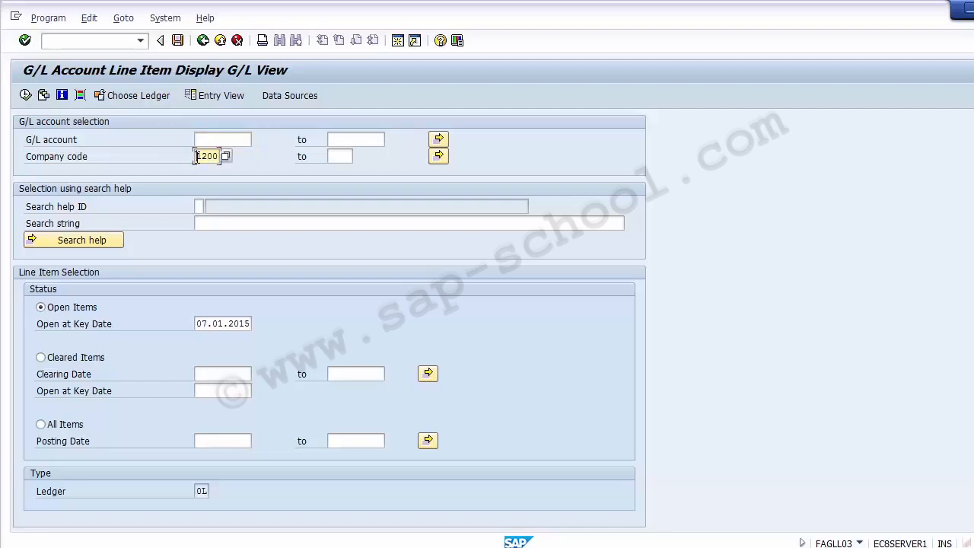
# Open the free selections and add Profit Center from the General Ledger Line Items as a selection criterion.
pyautogui.click(83, 98)
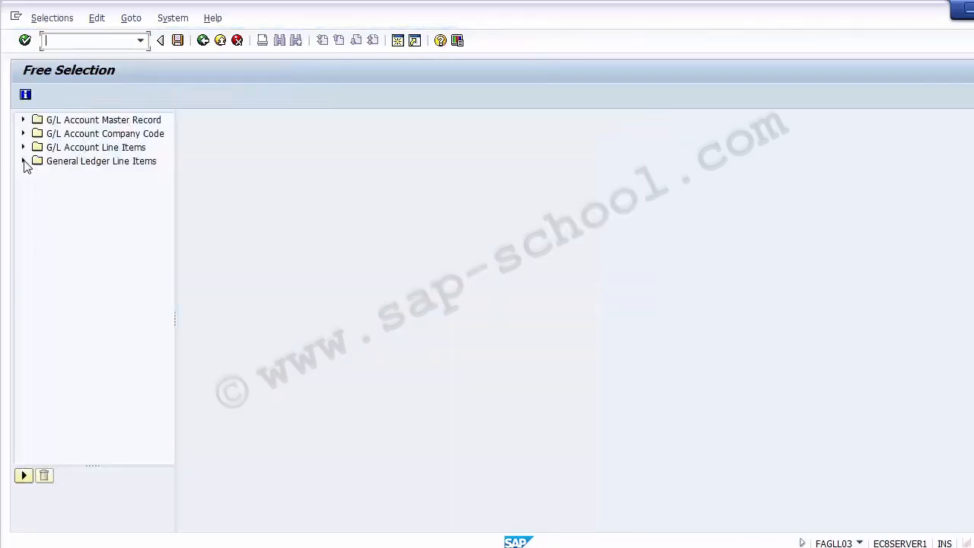
pyautogui.click(23, 162)
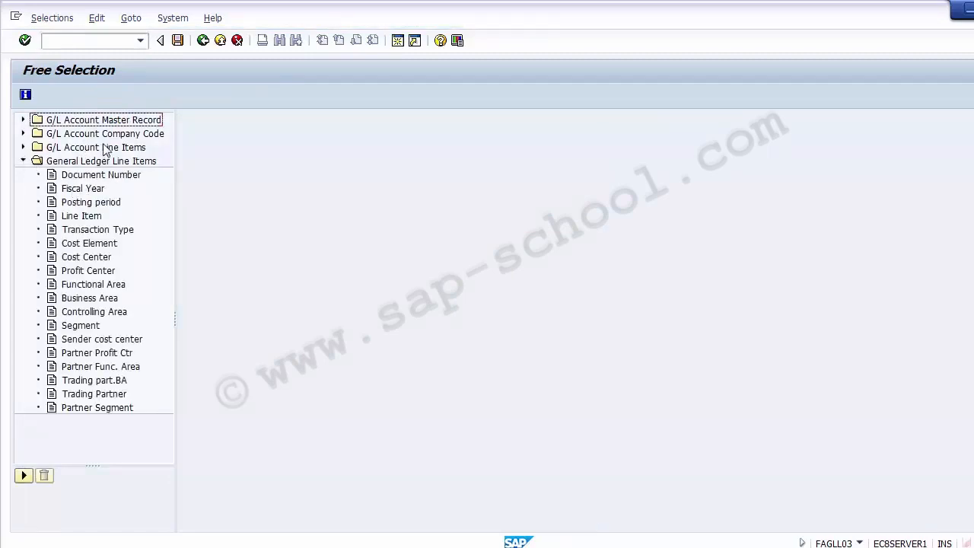
pyautogui.click(88, 271)
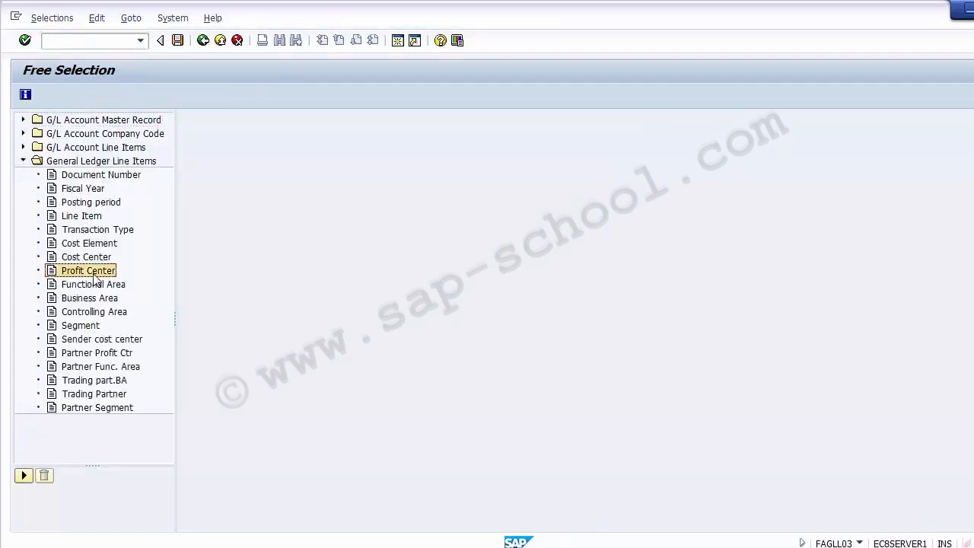
pyautogui.doubleClick(74, 272)
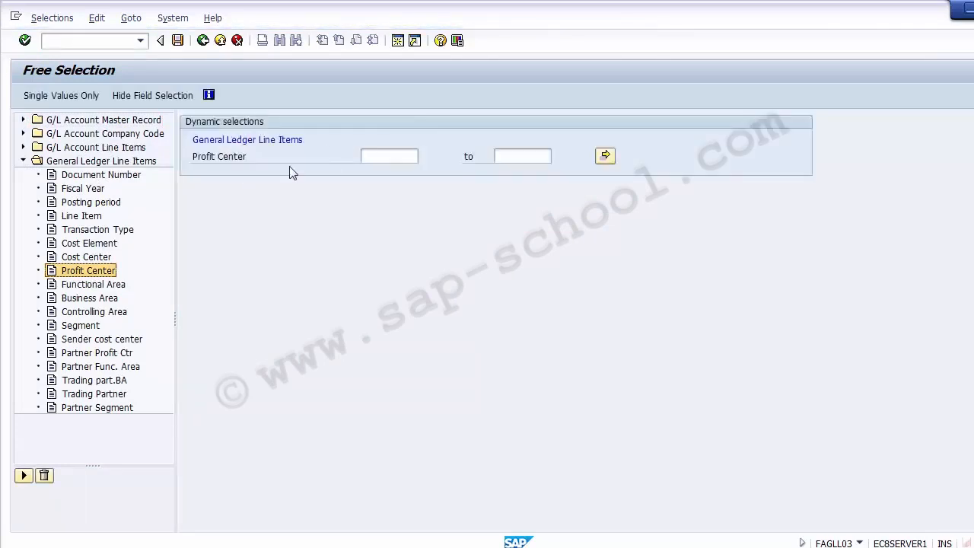
# Choose profit center 11000, Soaps, from the standard hierarchy search help and save the free selection.
pyautogui.click(386, 154)
pyautogui.click(426, 157)
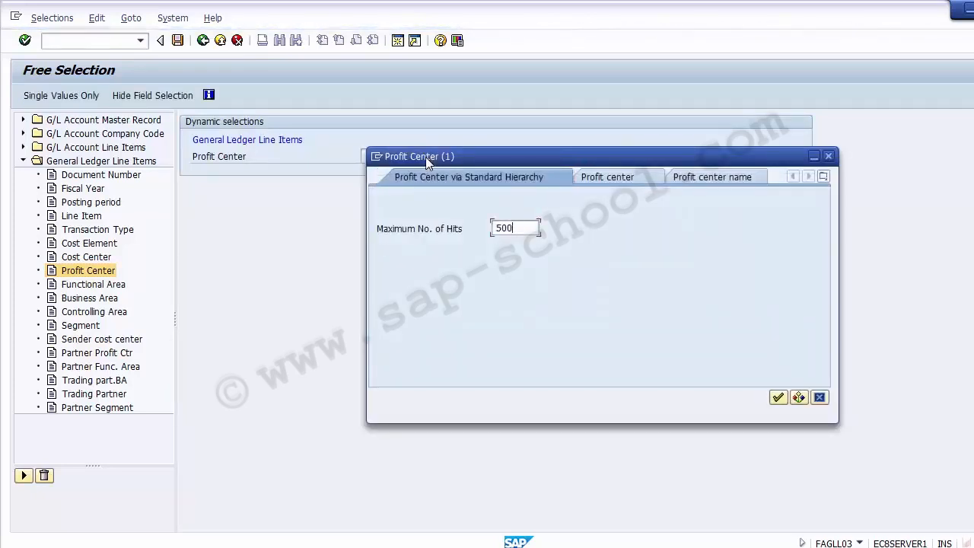
pyautogui.press('Return')
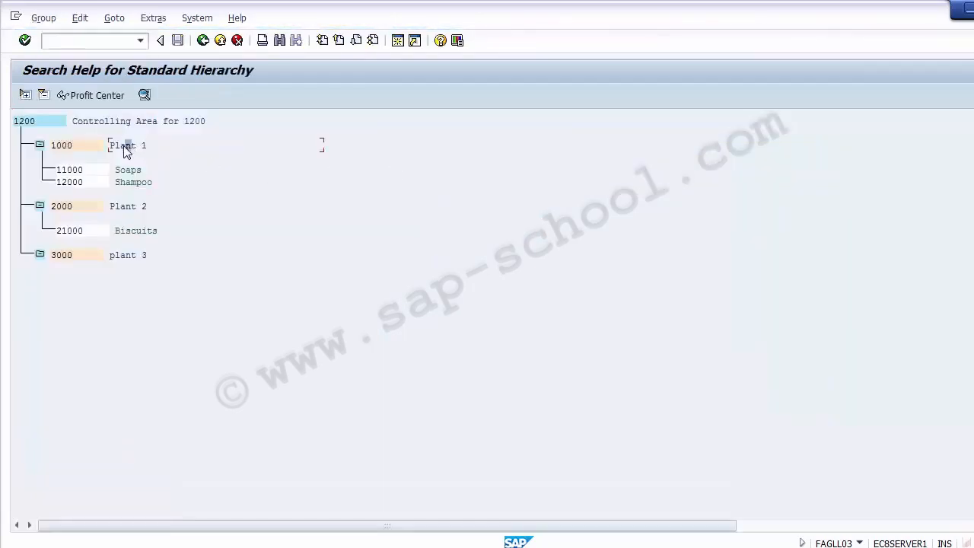
pyautogui.click(64, 149)
pyautogui.click(68, 172)
pyautogui.click(71, 184)
pyautogui.click(67, 171)
pyautogui.doubleClick(67, 171)
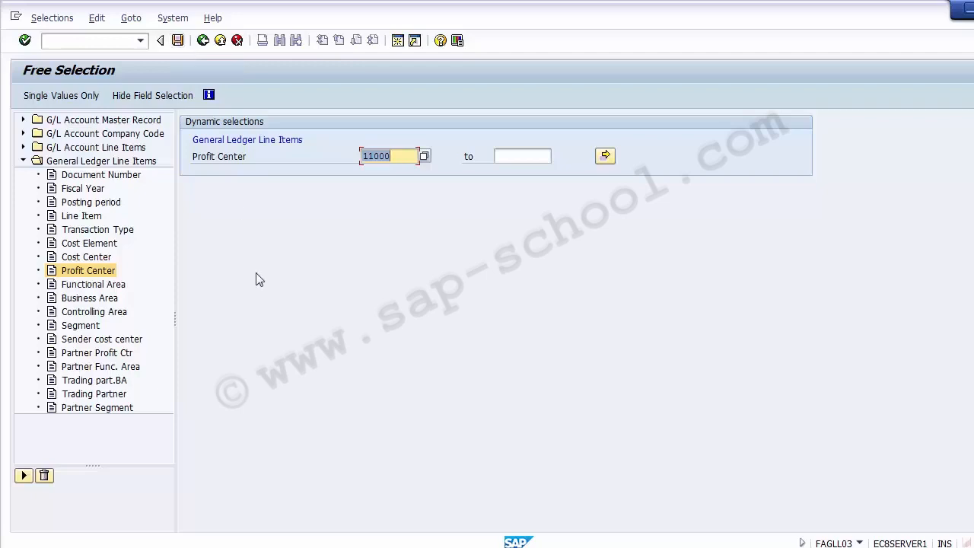
pyautogui.click(177, 41)
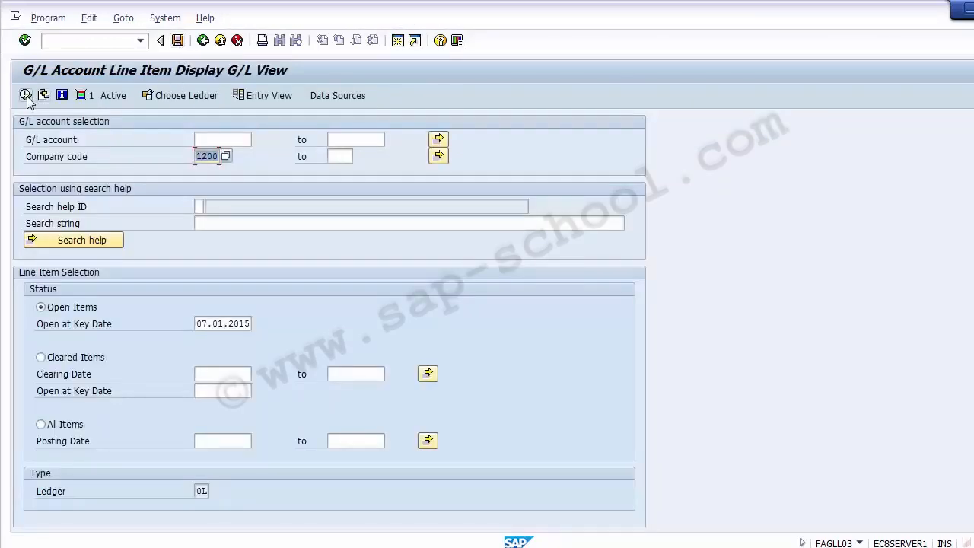
# Run the G/L line item display for open items, check the amounts and profit center assignments, and leave the report.
pyautogui.click(26, 96)
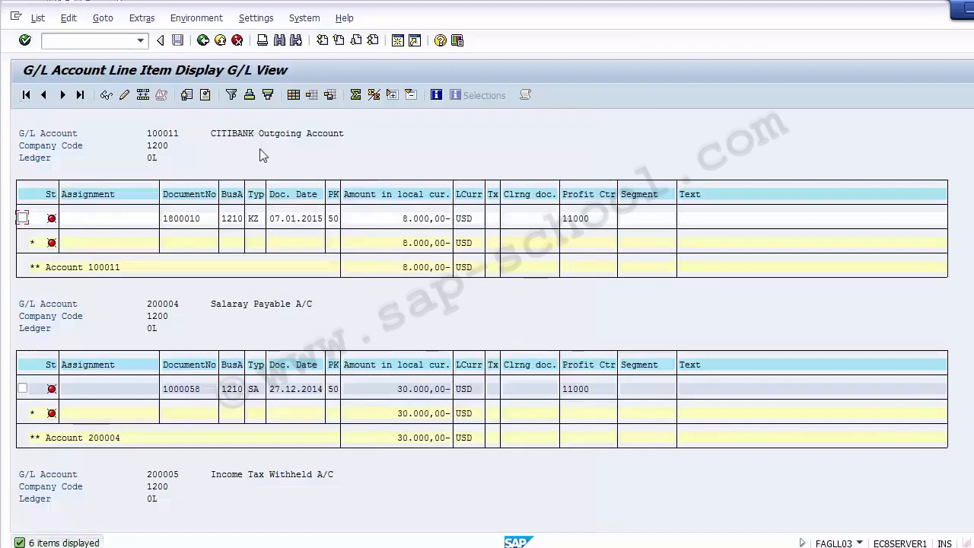
pyautogui.click(404, 219)
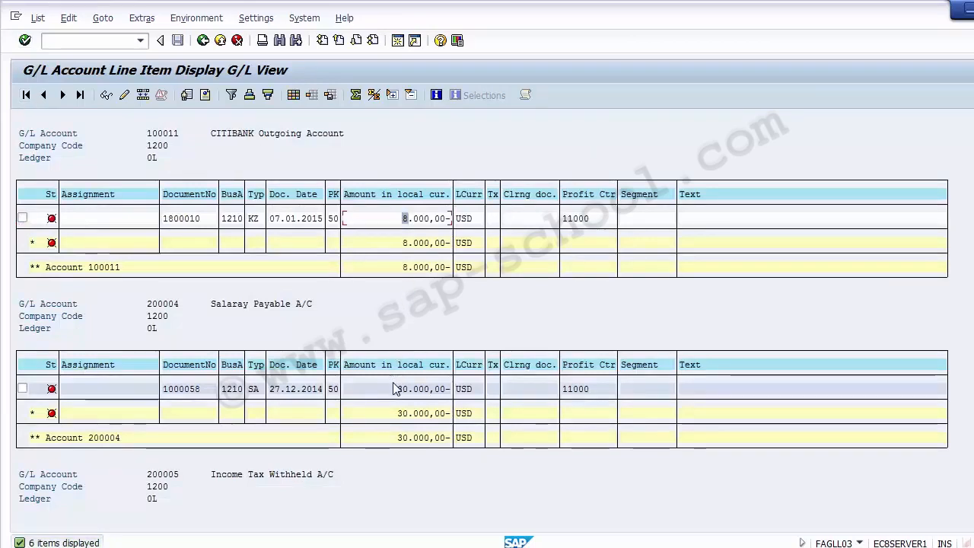
pyautogui.click(599, 220)
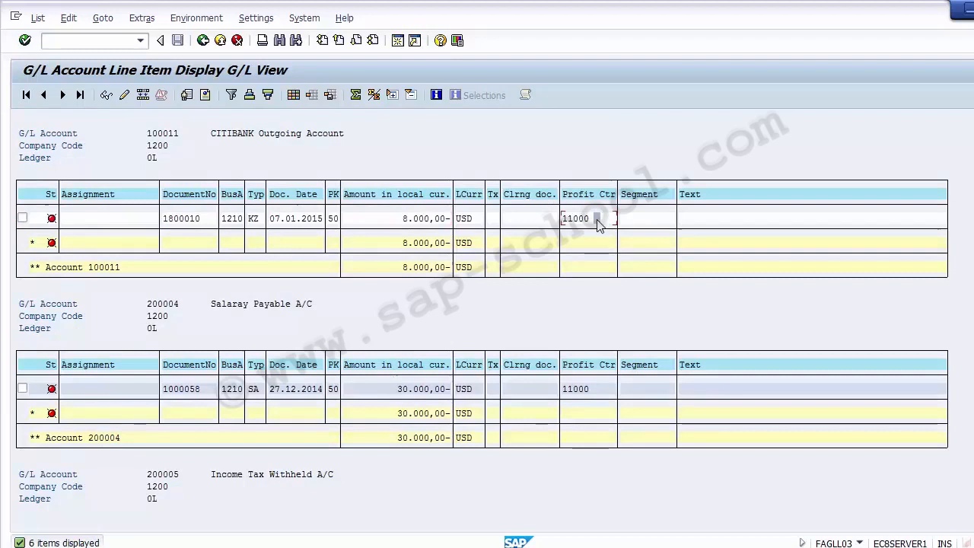
pyautogui.click(579, 392)
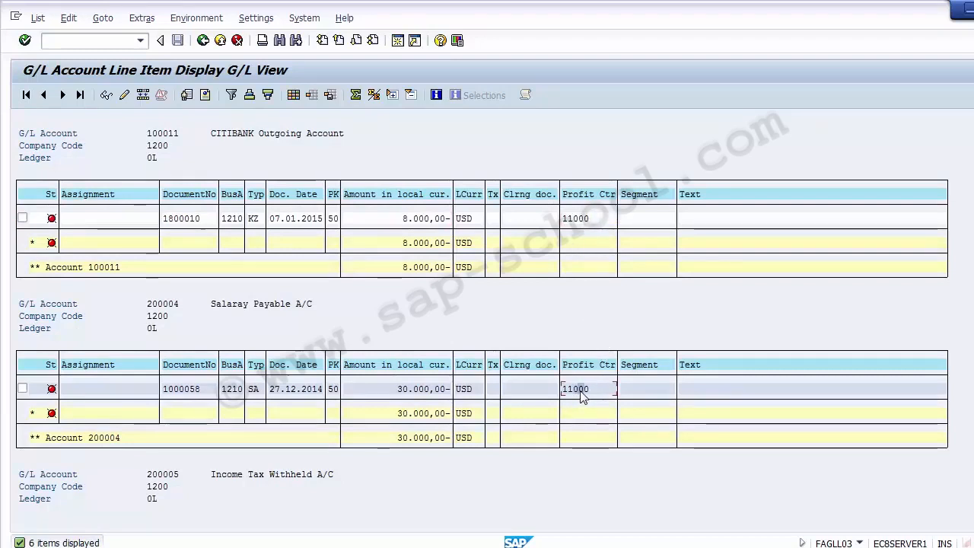
pyautogui.click(572, 219)
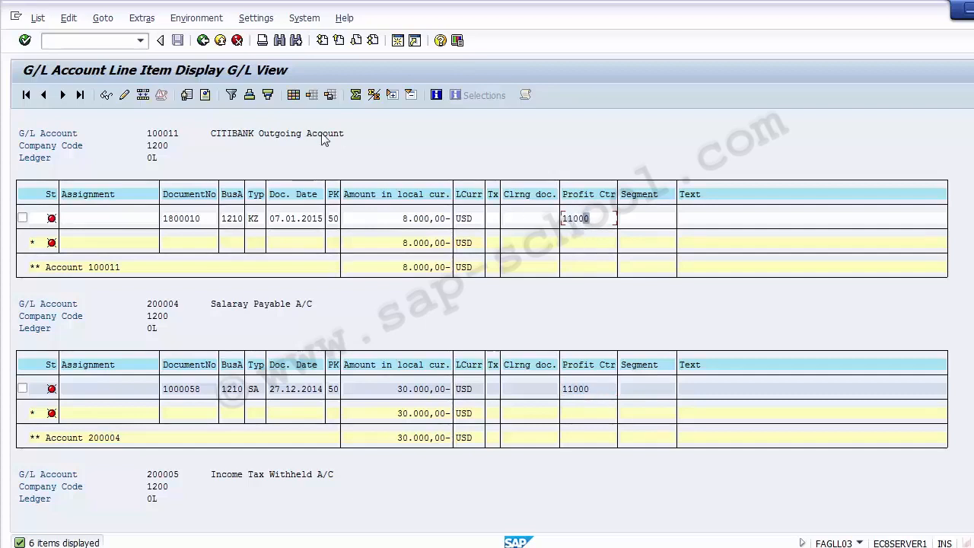
pyautogui.click(220, 40)
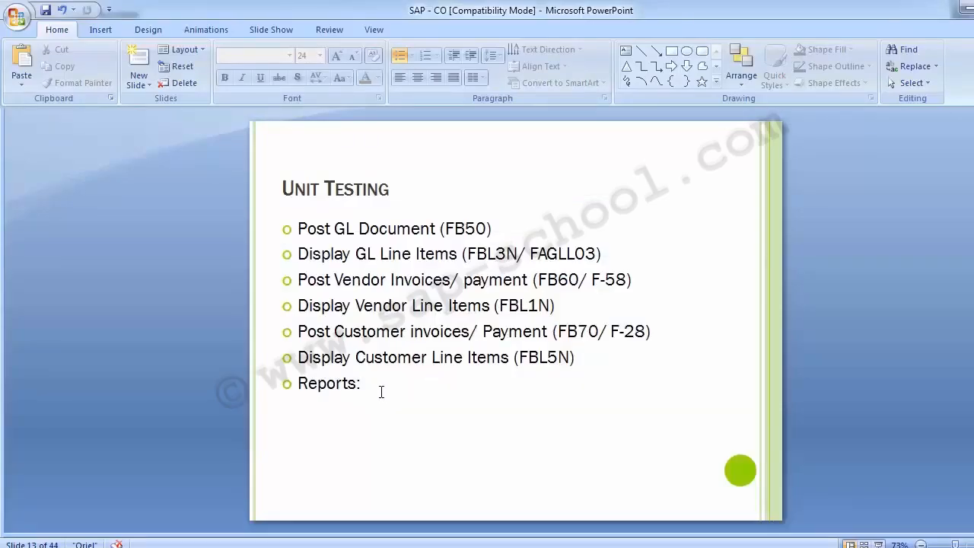
# Switch from the unit testing slide to SAP Easy Access and expand Accounting, Controlling, and Cost Center Accounting.
pyautogui.moveTo(374, 388); pyautogui.dragTo(306, 385)
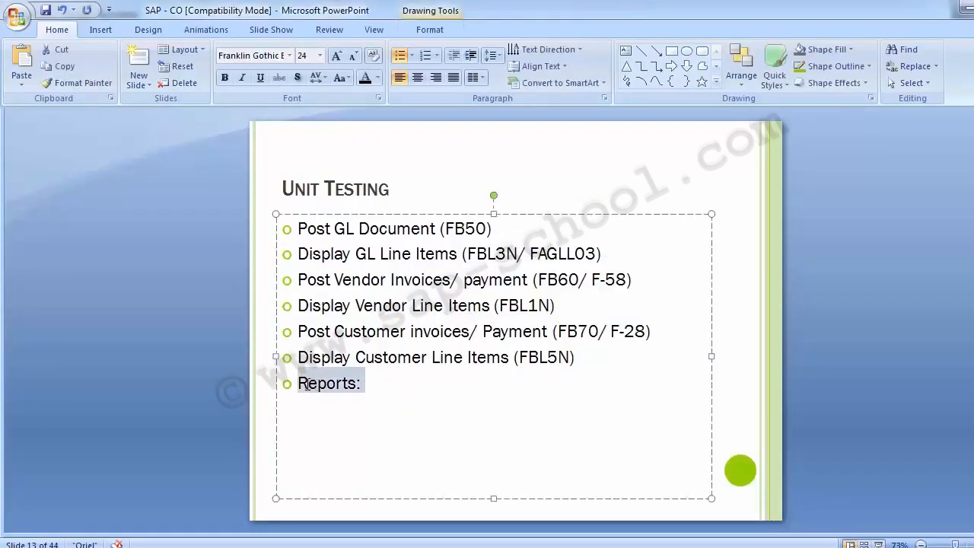
pyautogui.click(140, 307)
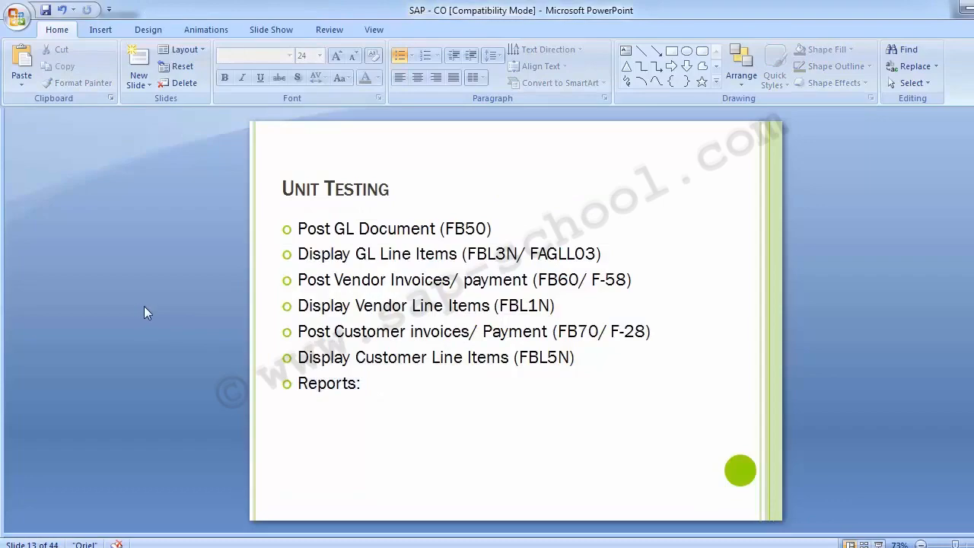
pyautogui.click(304, 509)
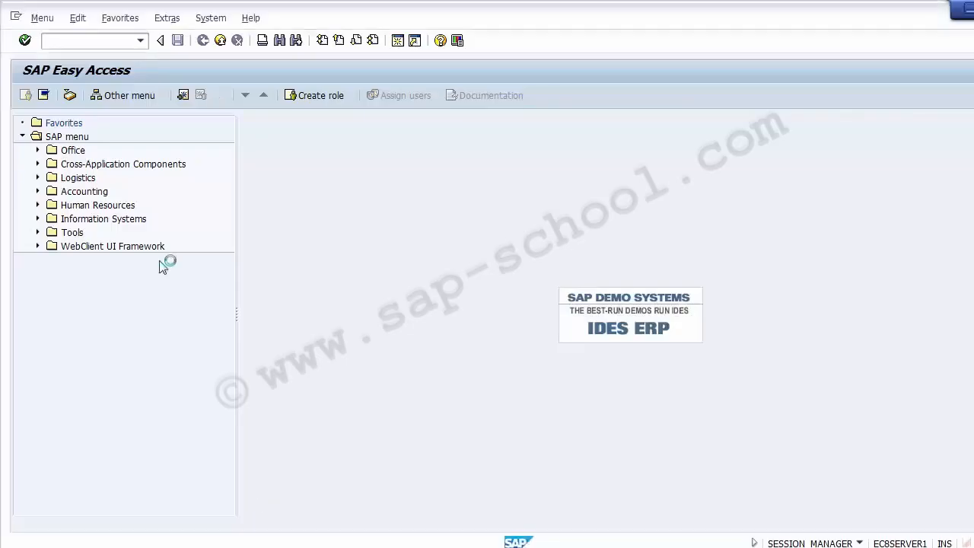
pyautogui.click(40, 219)
pyautogui.click(37, 191)
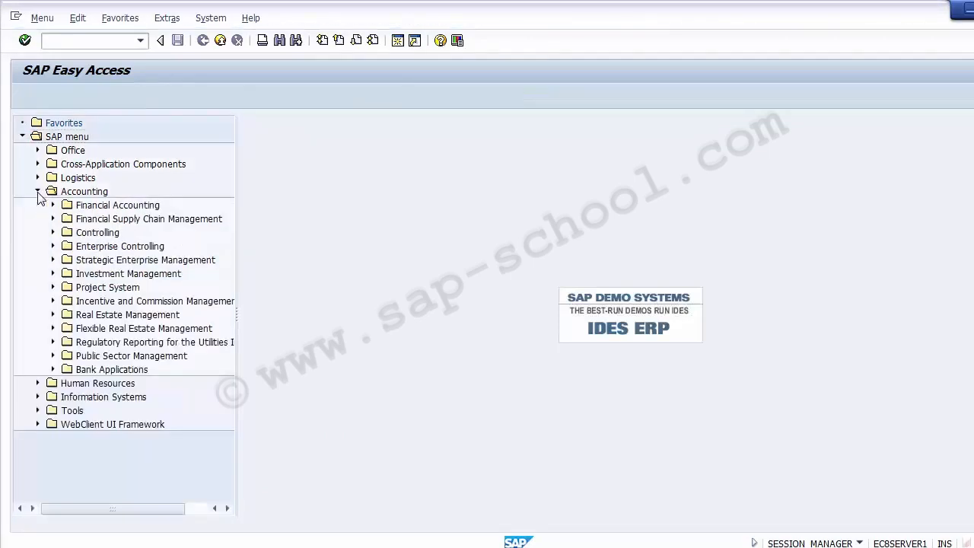
pyautogui.click(122, 248)
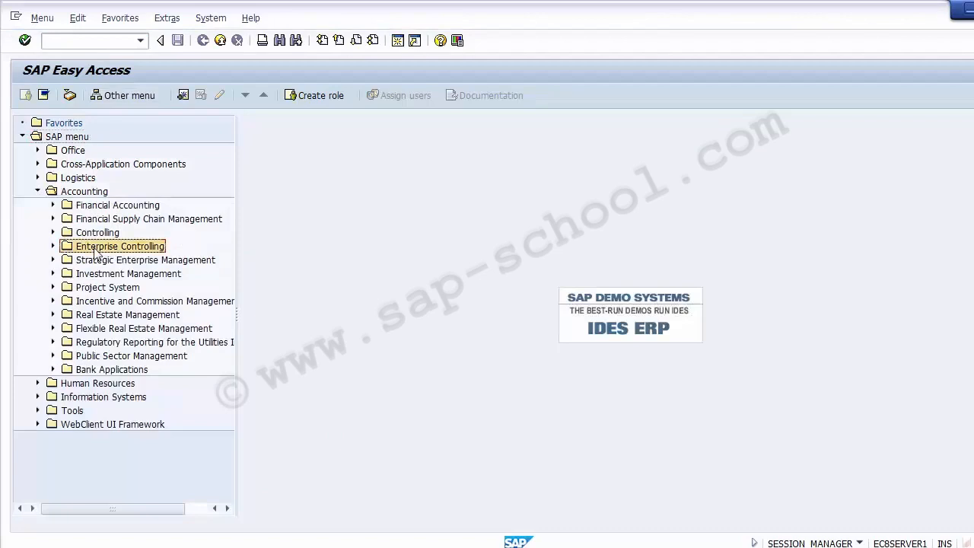
pyautogui.click(53, 233)
pyautogui.click(134, 262)
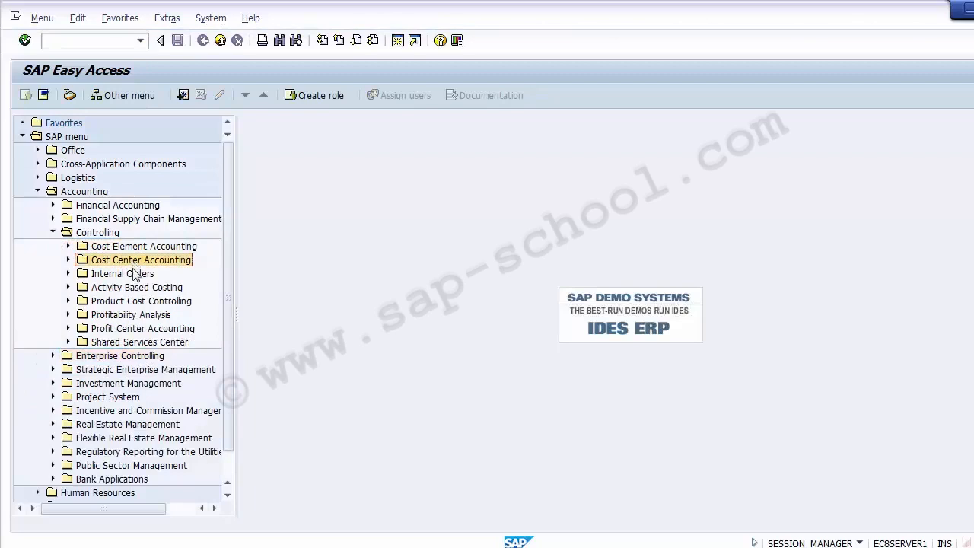
pyautogui.click(67, 260)
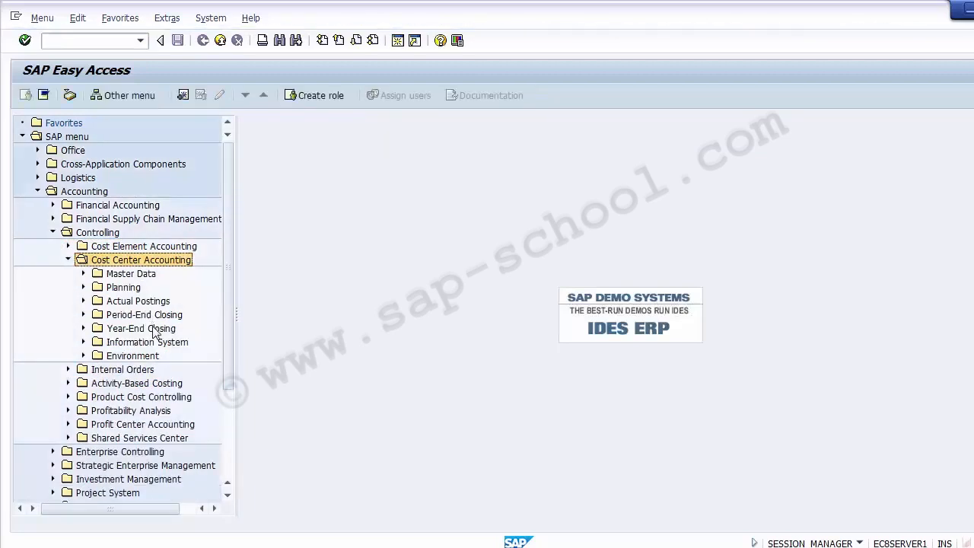
pyautogui.click(115, 301)
pyautogui.click(84, 301)
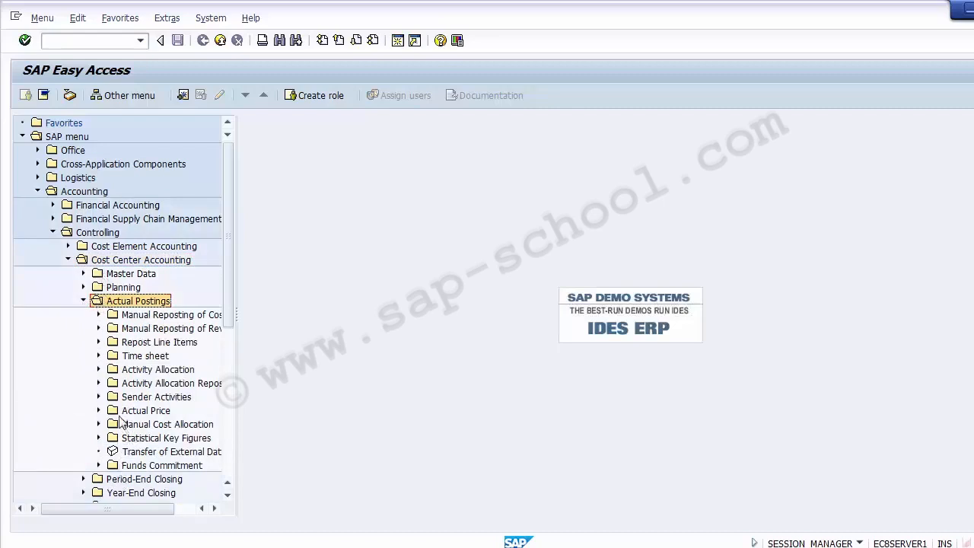
pyautogui.click(98, 315)
pyautogui.click(98, 316)
pyautogui.click(83, 301)
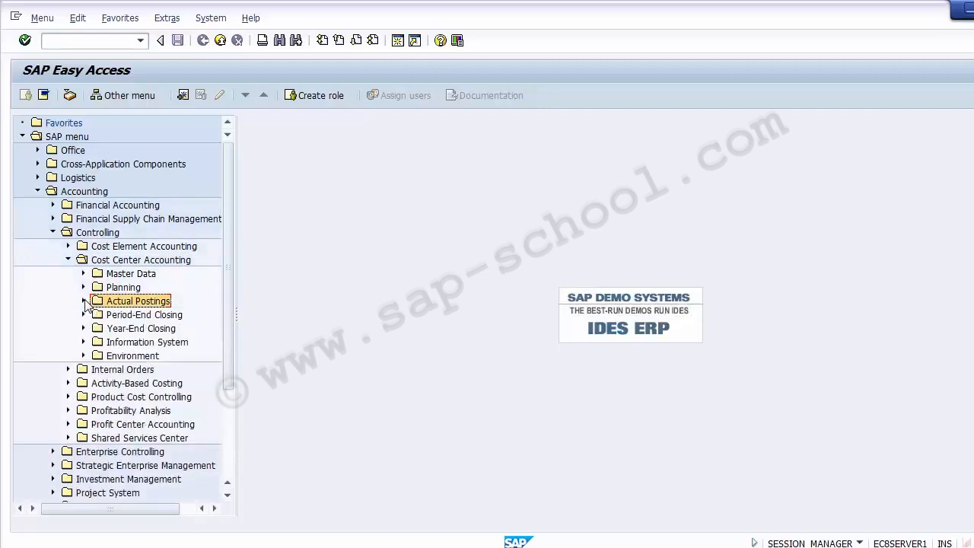
# Expand the Information System down to Reports for Cost Center Accounting and widen the navigation tree to show full names.
pyautogui.click(84, 343)
pyautogui.click(99, 355)
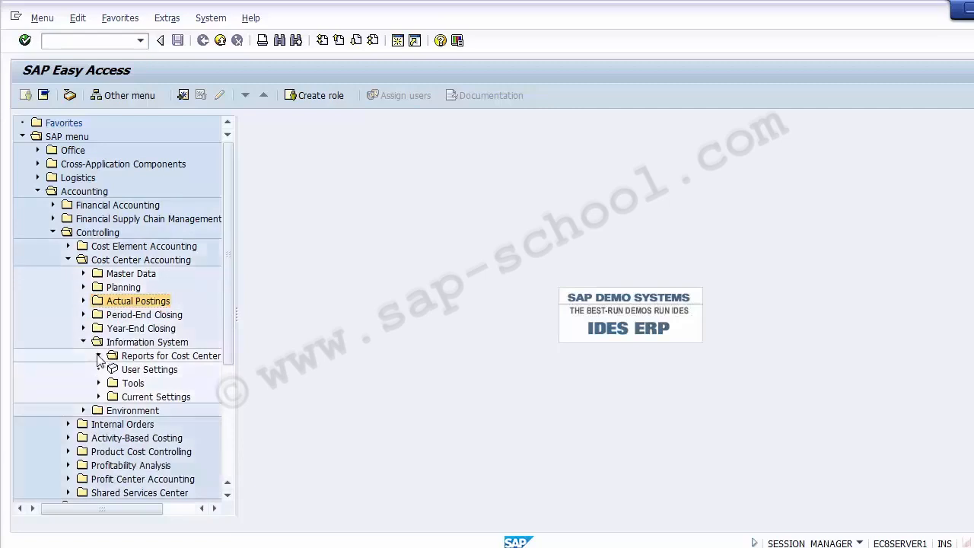
pyautogui.moveTo(236, 286); pyautogui.dragTo(431, 284)
pyautogui.click(244, 356)
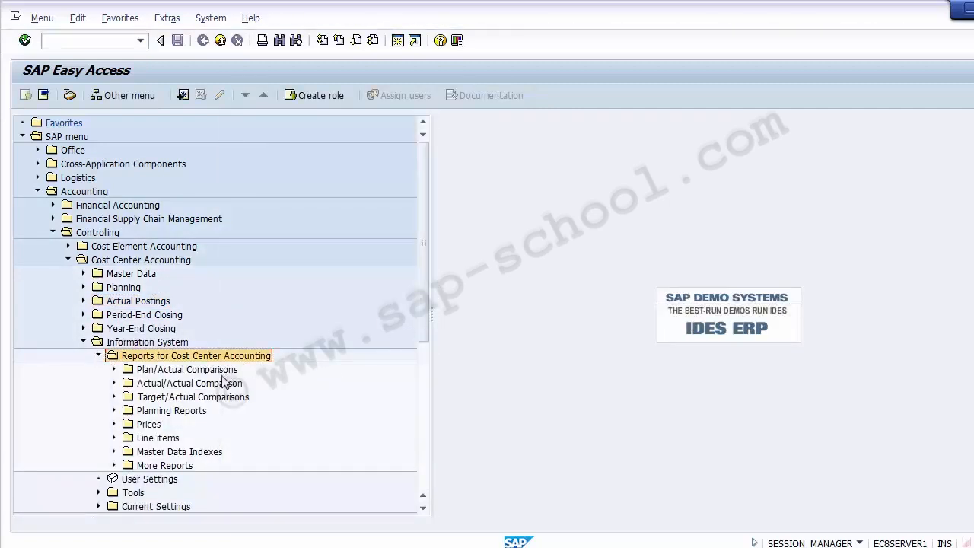
# Expand the actual/actual and plan/actual comparison reports and open Cost Centers: Actual/Plan/Variance.
pyautogui.click(222, 371)
pyautogui.click(207, 383)
pyautogui.click(114, 385)
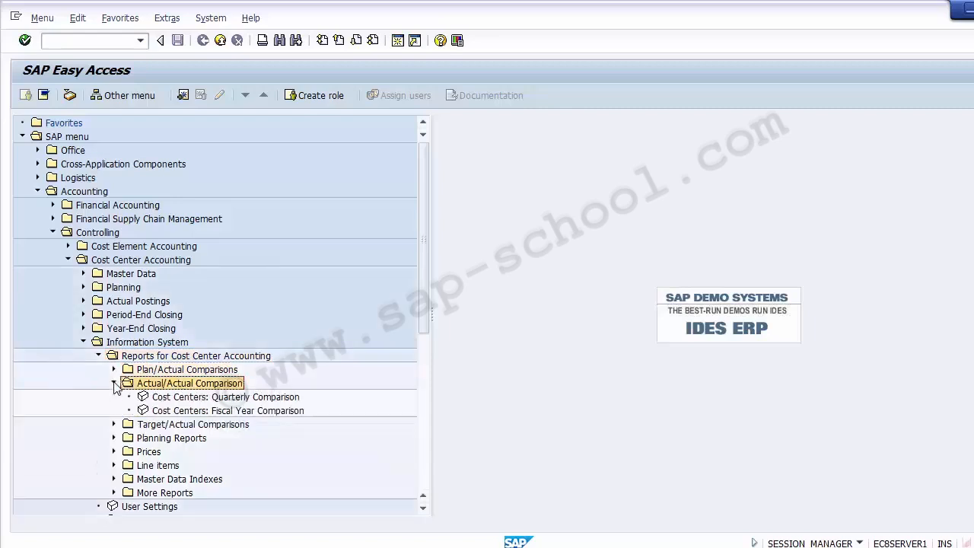
pyautogui.click(114, 369)
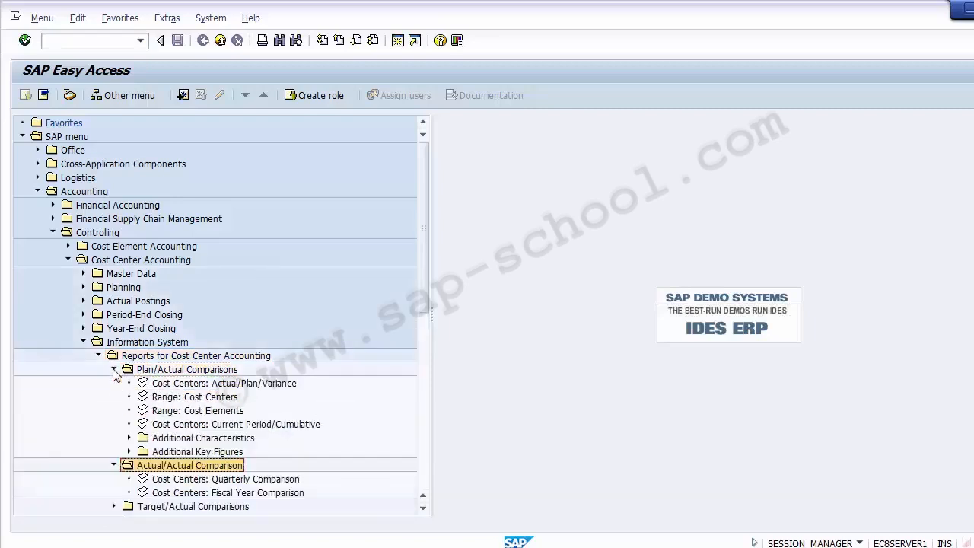
pyautogui.click(173, 384)
pyautogui.doubleClick(174, 384)
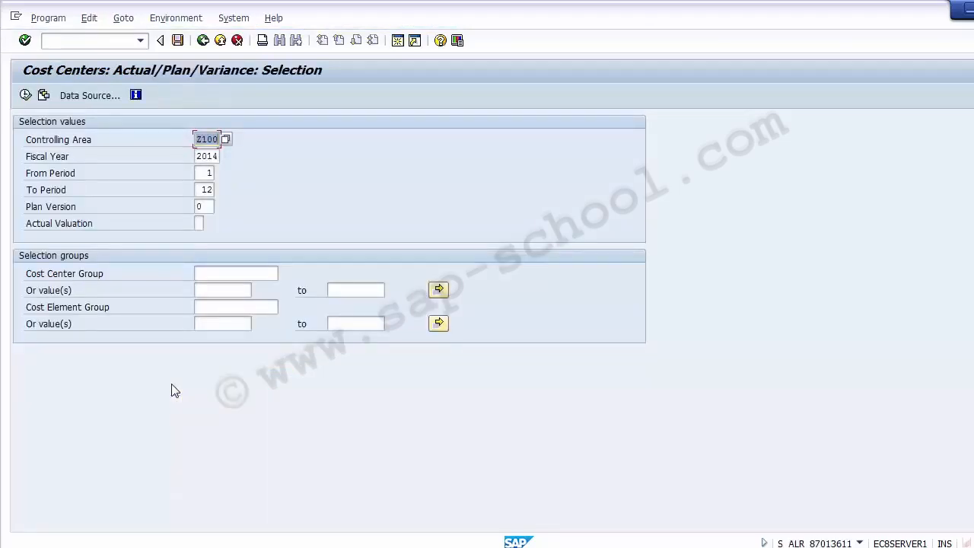
# Run the actual/plan/variance report for controlling area Z100, fiscal year 2014, periods 1 to 12, plan version 0.
pyautogui.click(212, 140)
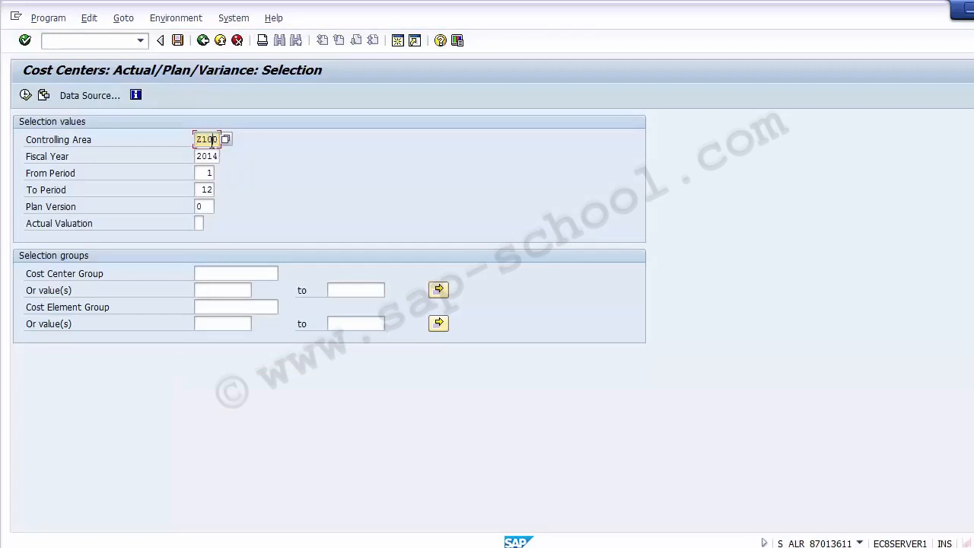
pyautogui.click(214, 156)
pyautogui.click(213, 174)
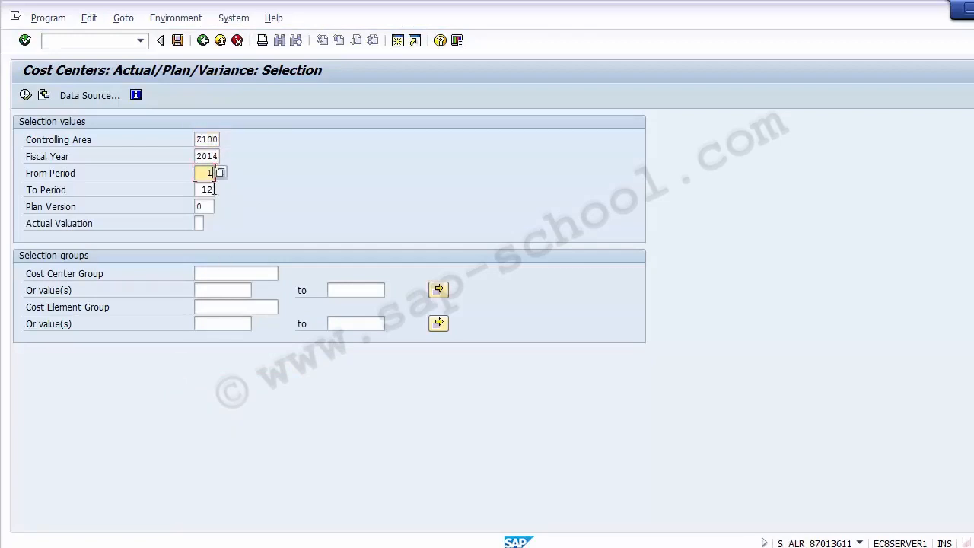
pyautogui.click(215, 191)
pyautogui.click(214, 206)
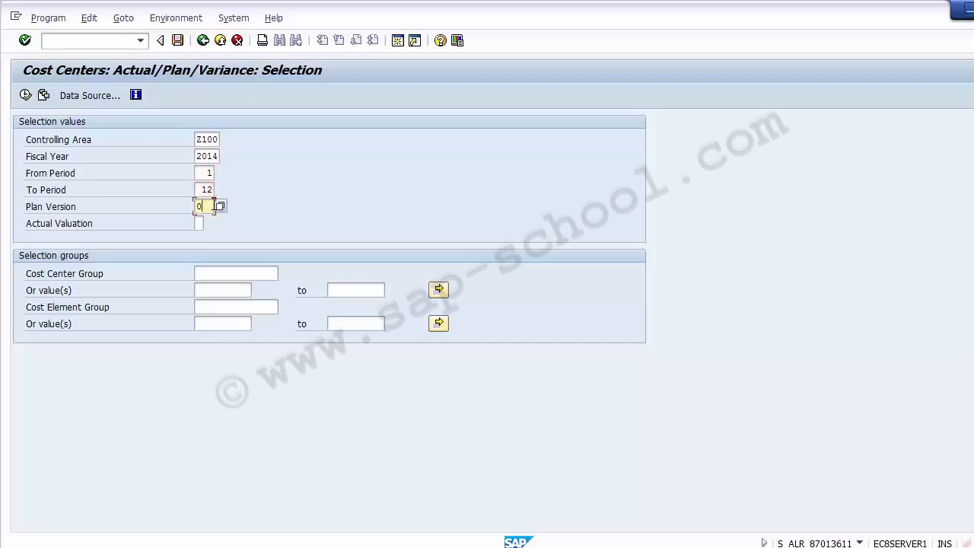
pyautogui.click(25, 96)
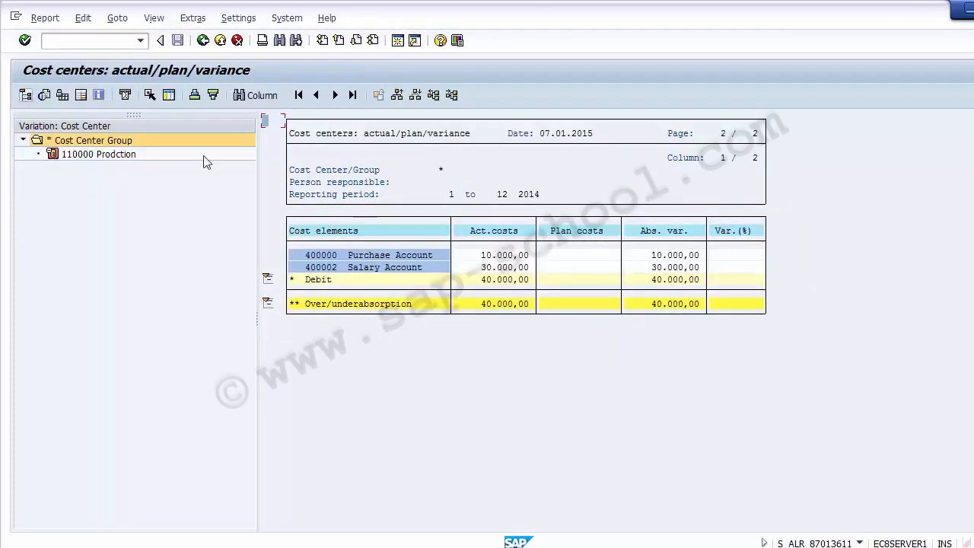
# Examine actual costs, plan costs and variances for the purchase and salary cost elements, and exit the report to SAP Easy Access.
pyautogui.click(328, 259)
pyautogui.click(325, 280)
pyautogui.click(485, 259)
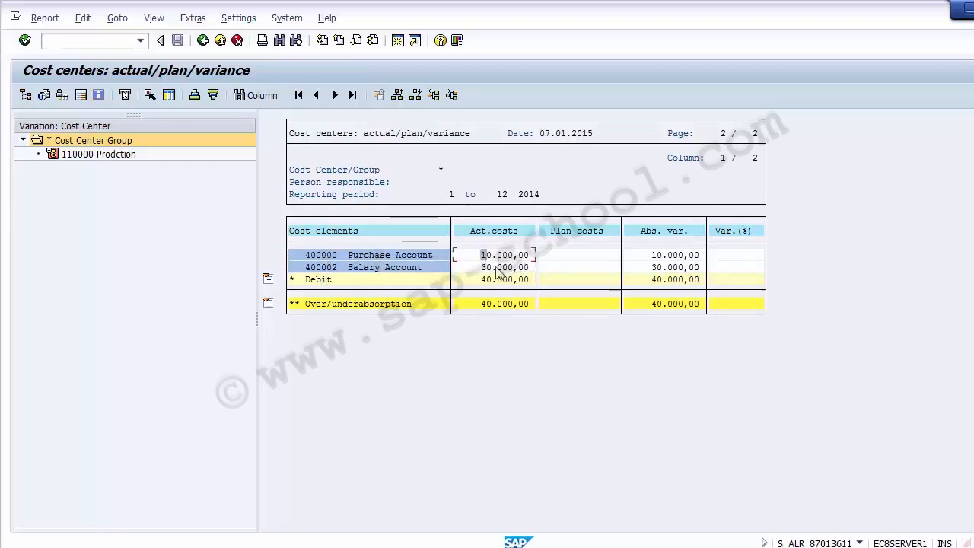
pyautogui.click(483, 268)
pyautogui.click(501, 236)
pyautogui.click(579, 241)
pyautogui.click(514, 257)
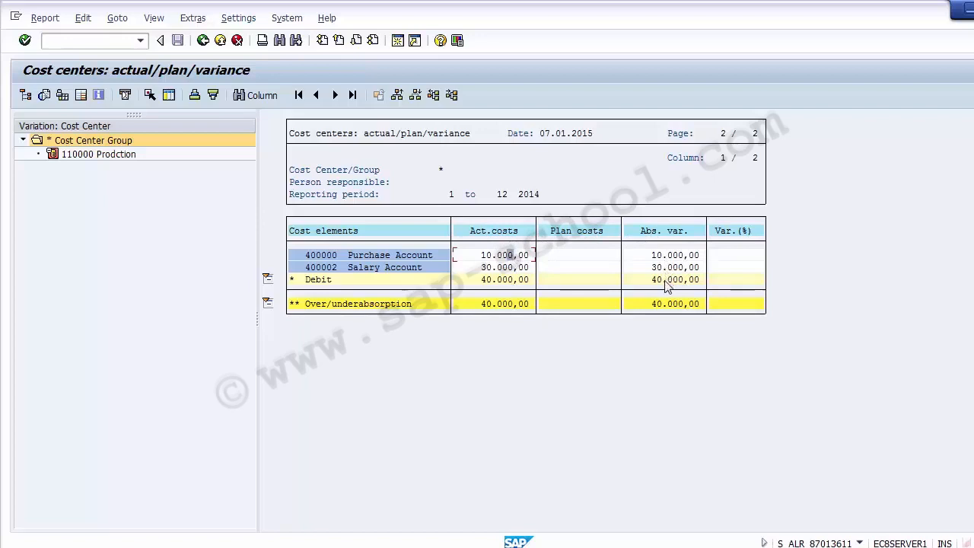
pyautogui.click(523, 305)
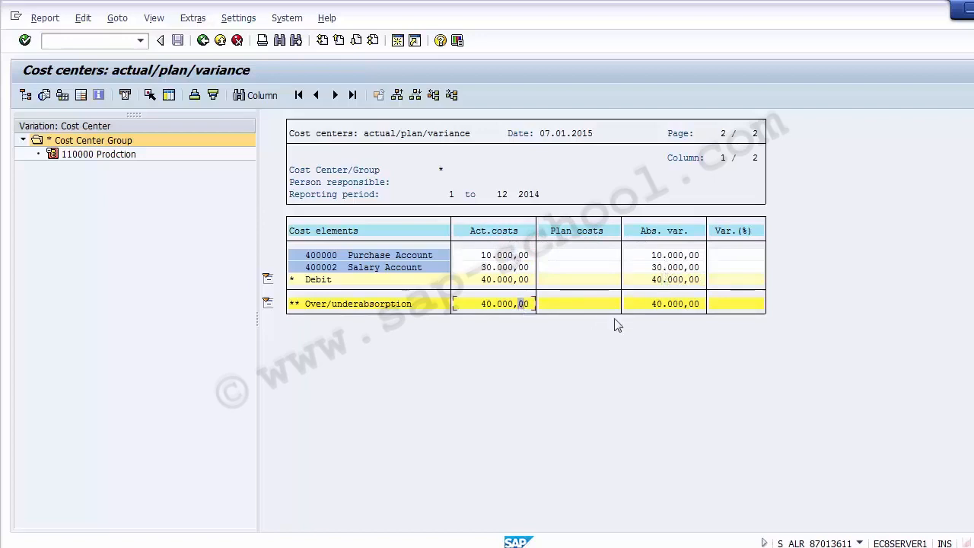
pyautogui.click(673, 305)
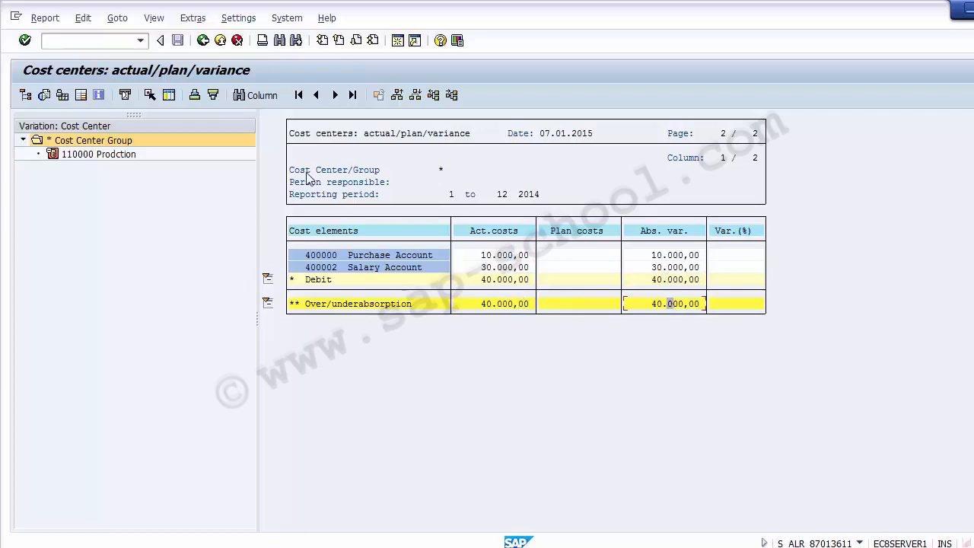
pyautogui.click(203, 41)
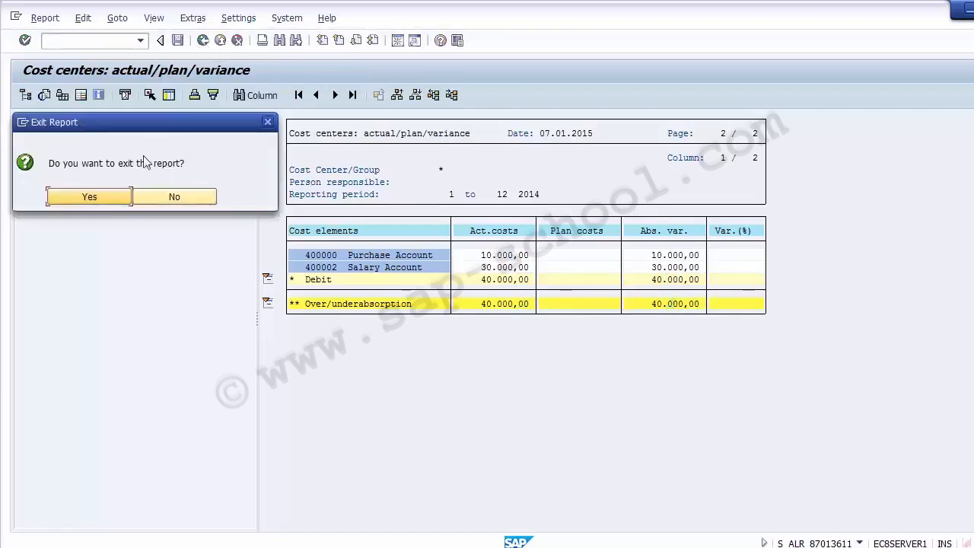
pyautogui.click(94, 196)
pyautogui.click(202, 41)
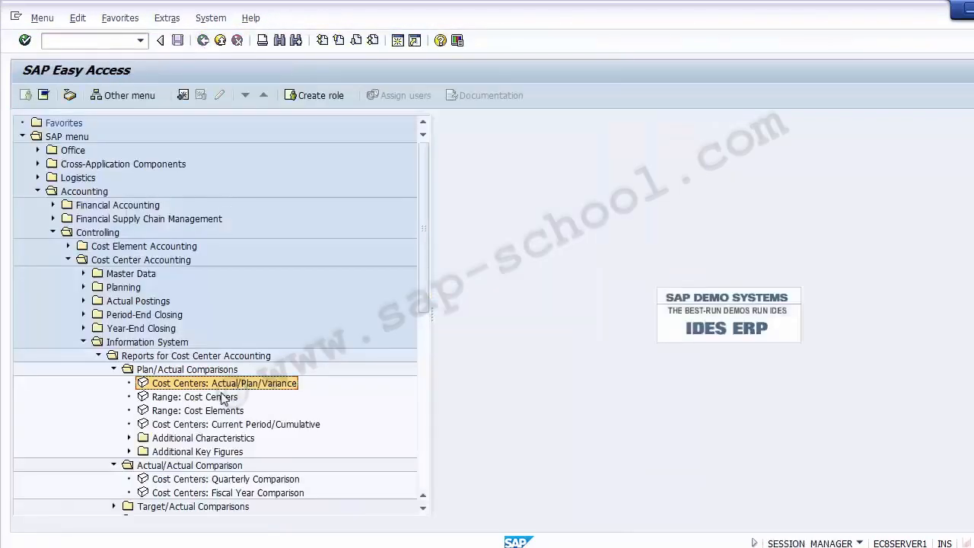
# Look through the other plan/actual comparison reports and open Range: Cost Centers.
pyautogui.click(221, 397)
pyautogui.click(218, 411)
pyautogui.click(220, 424)
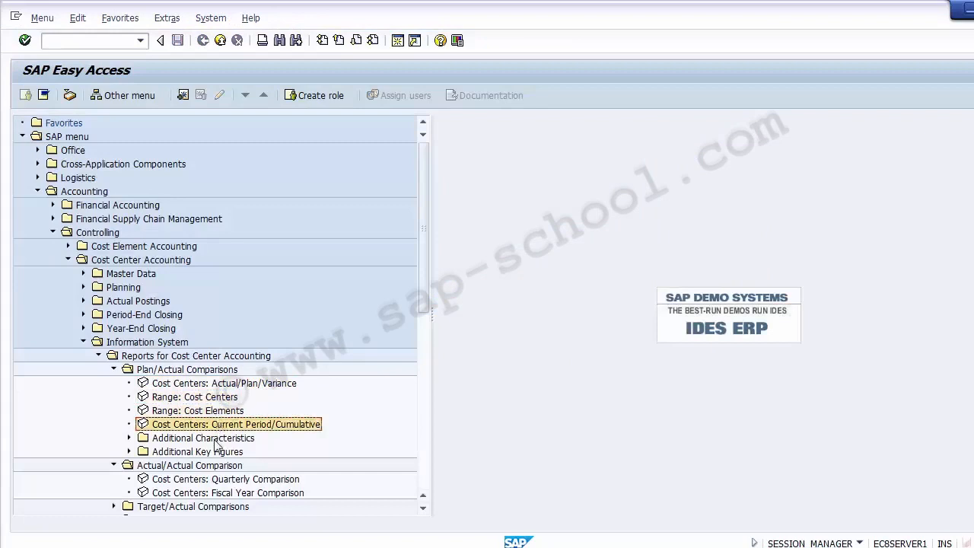
pyautogui.doubleClick(171, 397)
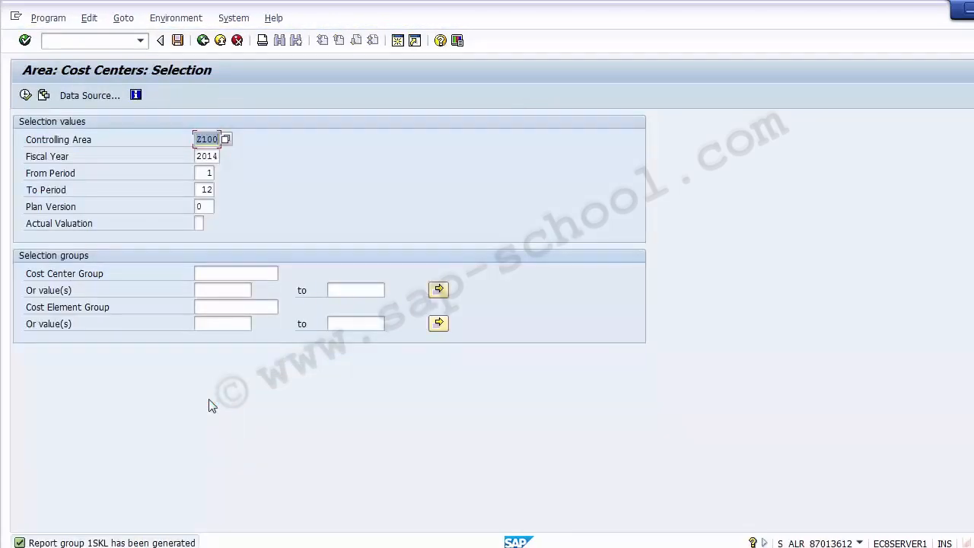
# Run the cost center range report for controlling area Z100, fiscal year 2014, periods 1 to 12.
pyautogui.click(211, 141)
pyautogui.click(210, 172)
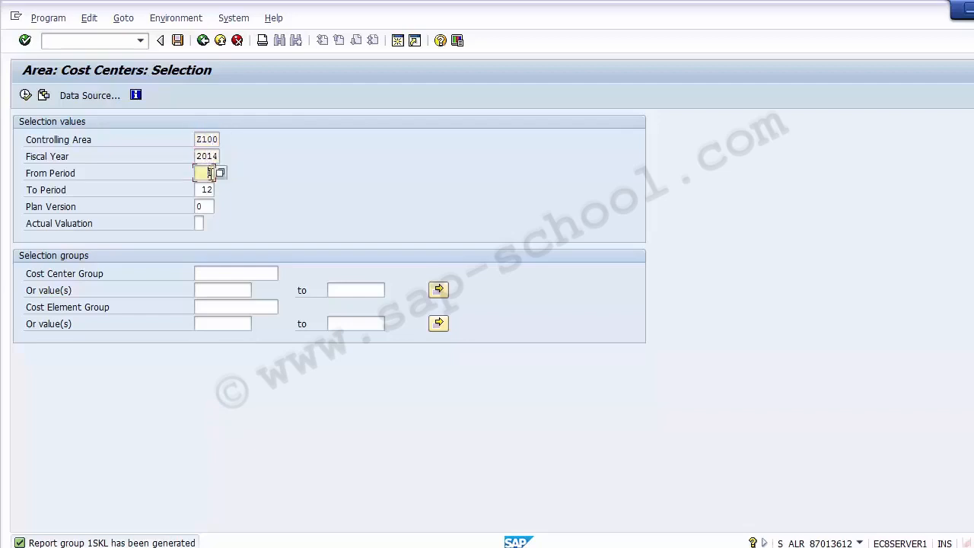
pyautogui.click(209, 191)
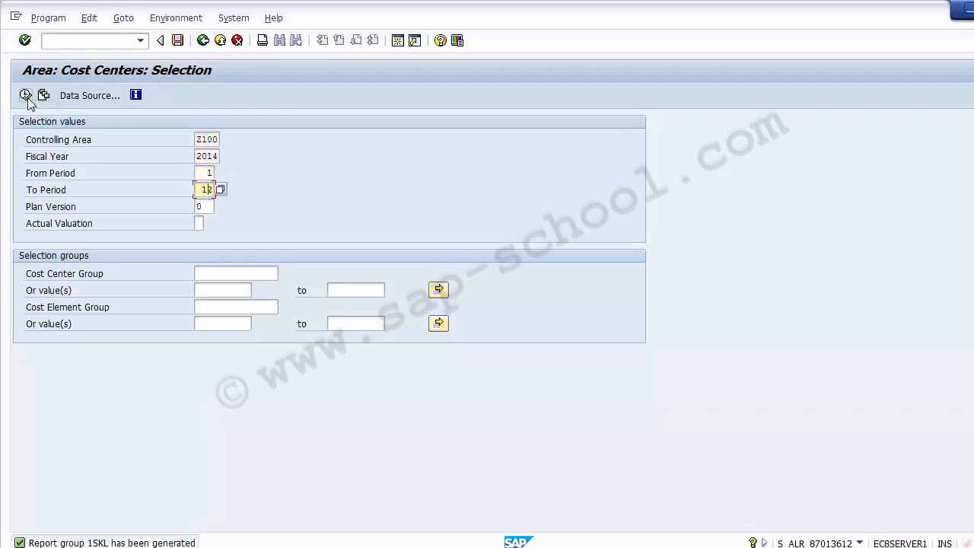
pyautogui.click(214, 155)
pyautogui.click(215, 174)
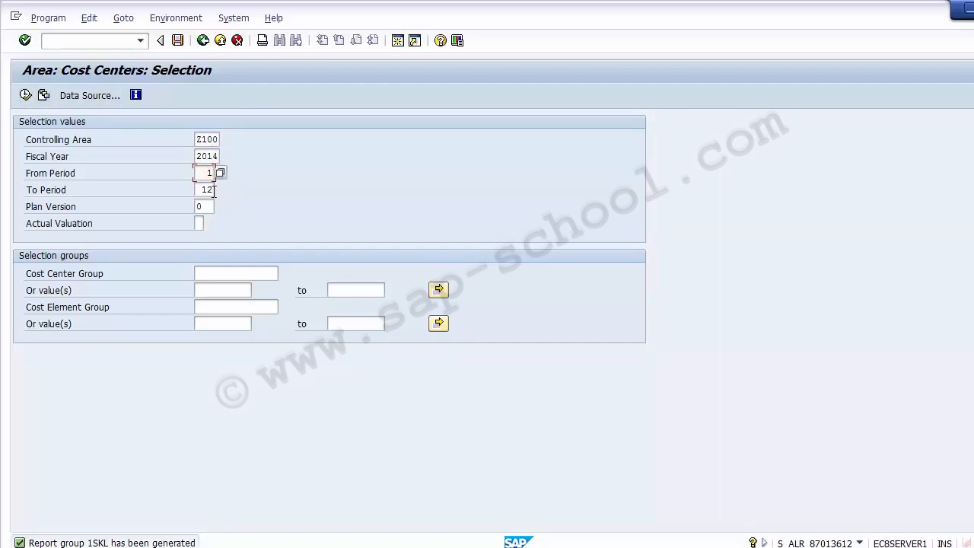
pyautogui.click(215, 190)
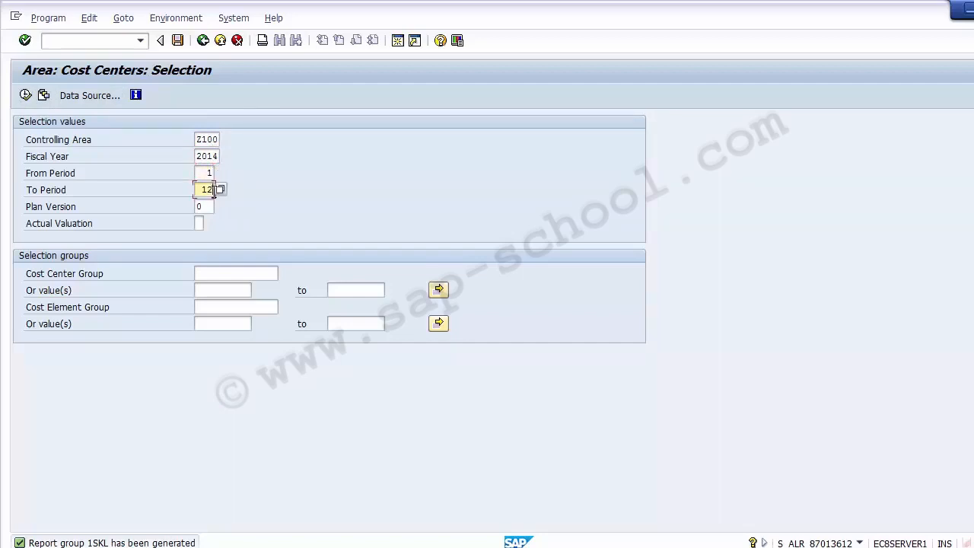
pyautogui.click(24, 95)
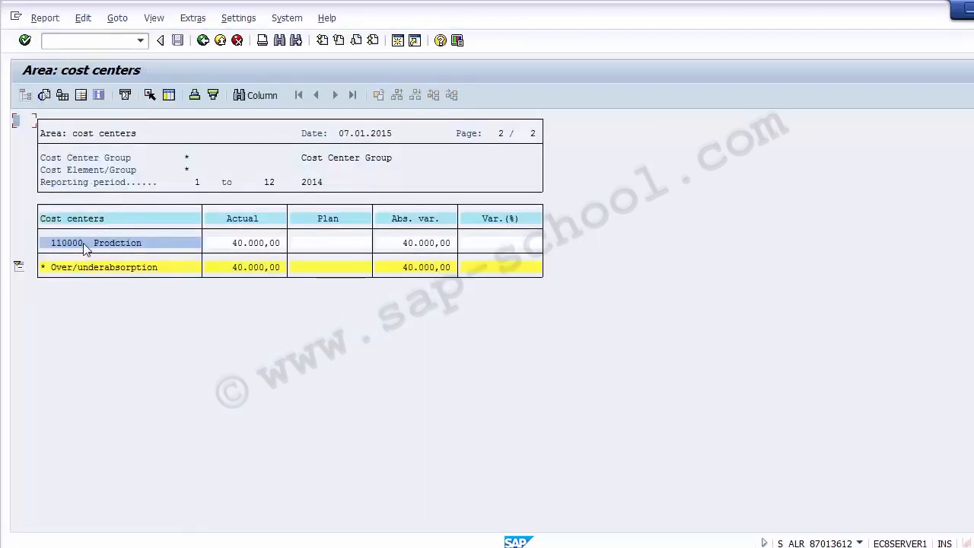
# Check the actual and plan amounts of cost center 110000, and exit the range report to SAP Easy Access.
pyautogui.click(52, 244)
pyautogui.click(245, 243)
pyautogui.click(331, 243)
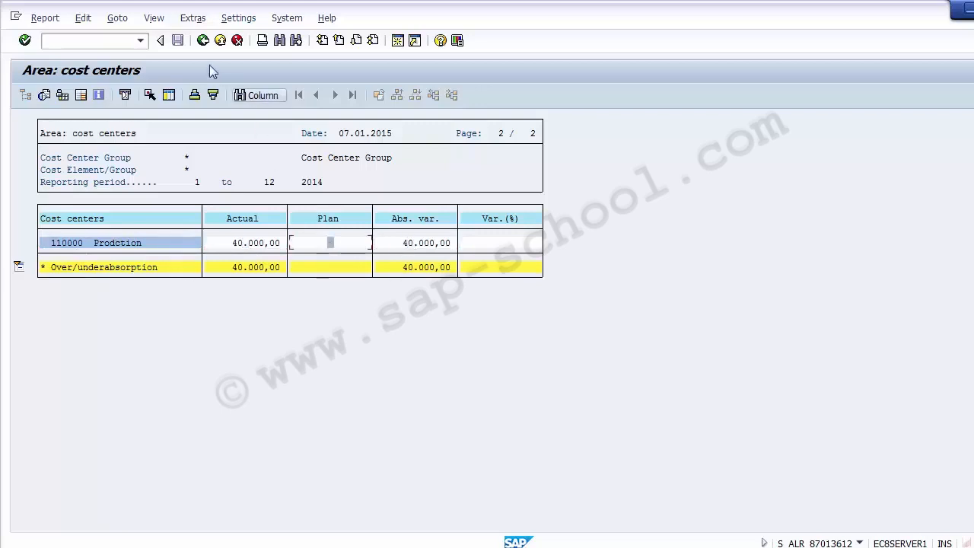
pyautogui.click(203, 41)
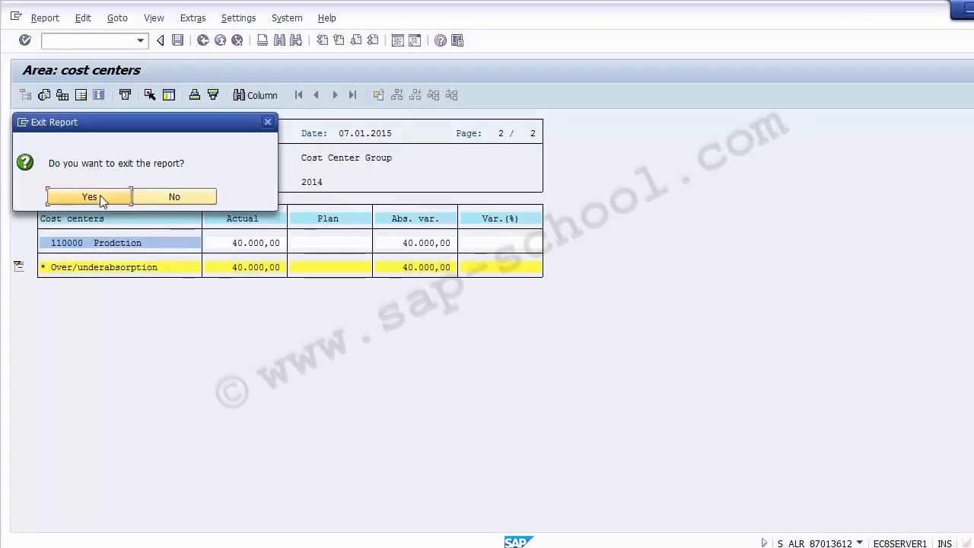
pyautogui.click(100, 194)
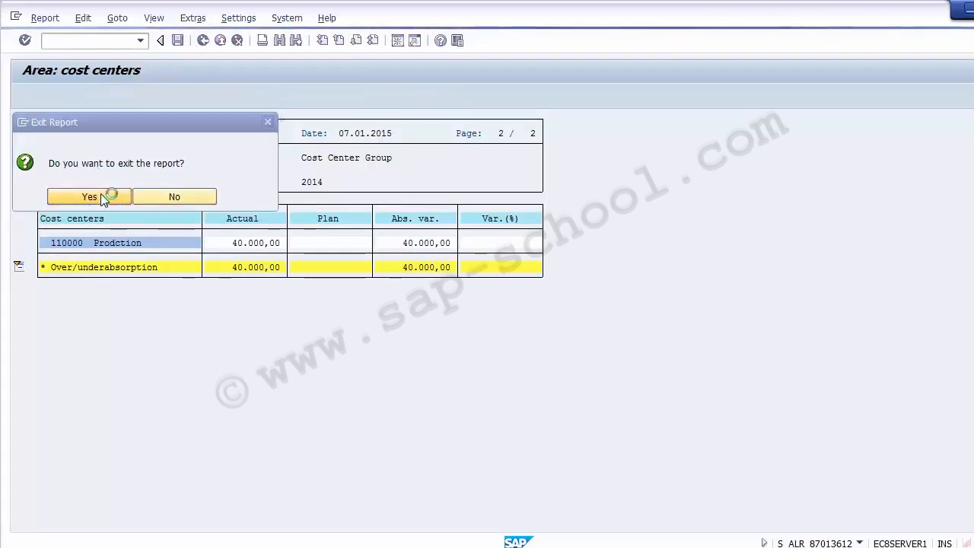
pyautogui.click(204, 42)
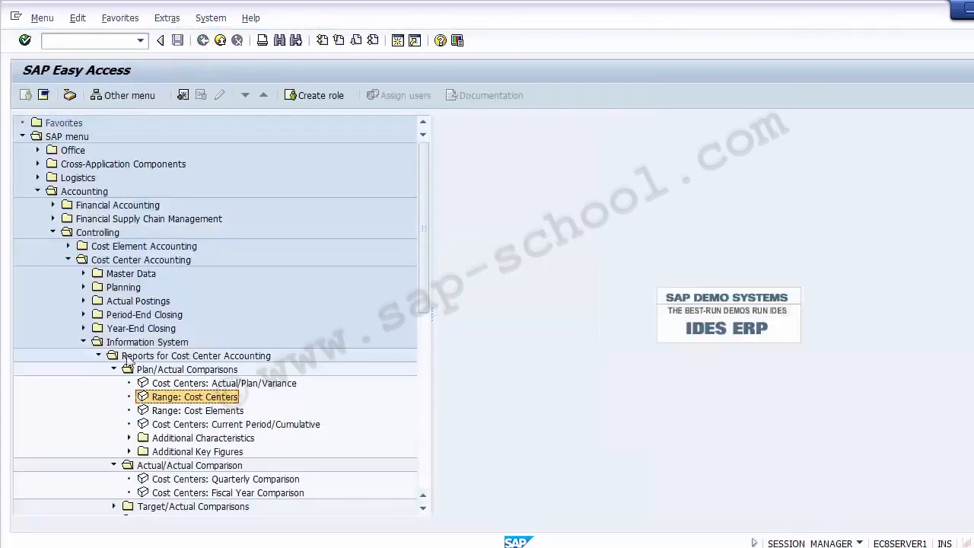
# Collapse the cost center reports, their Information System folder and the Cost Center Accounting folder in the Controlling menu.
pyautogui.click(114, 369)
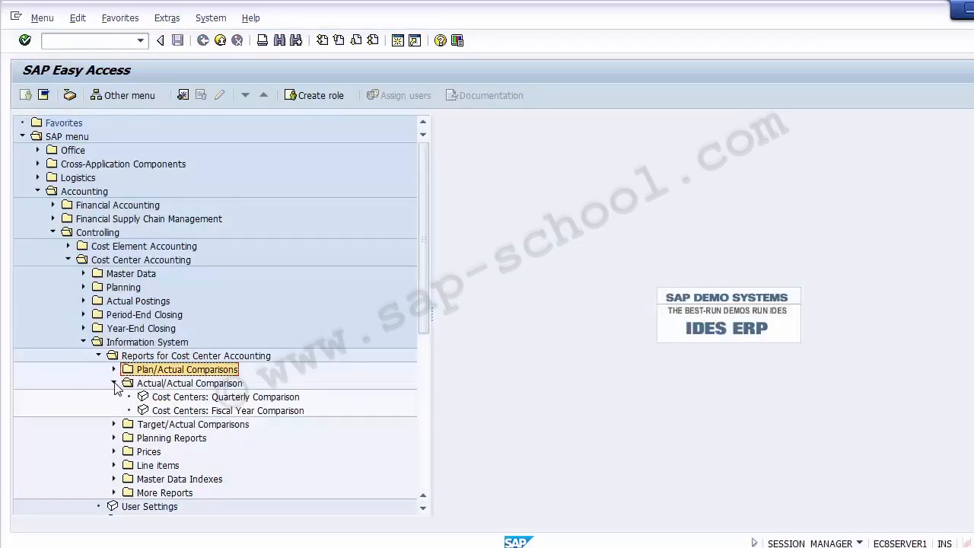
pyautogui.click(114, 370)
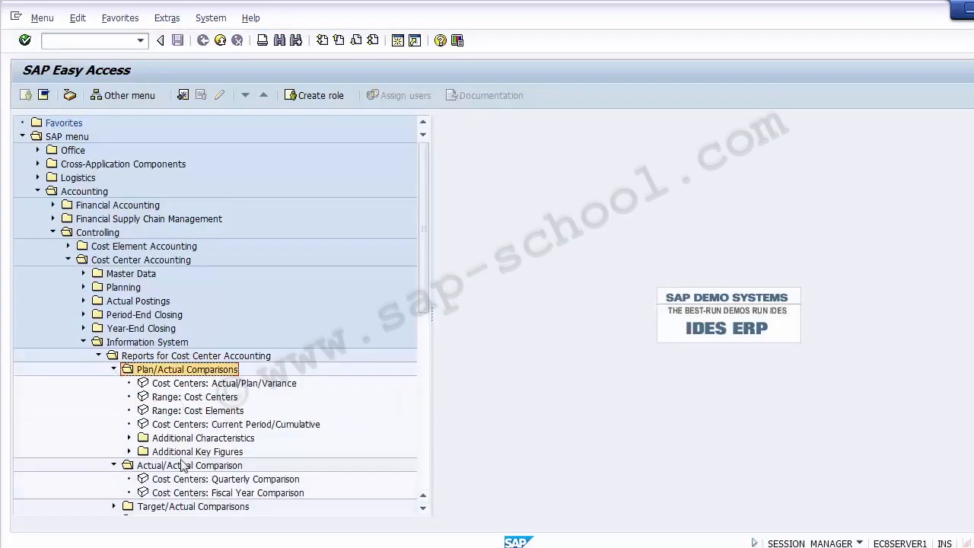
pyautogui.click(99, 355)
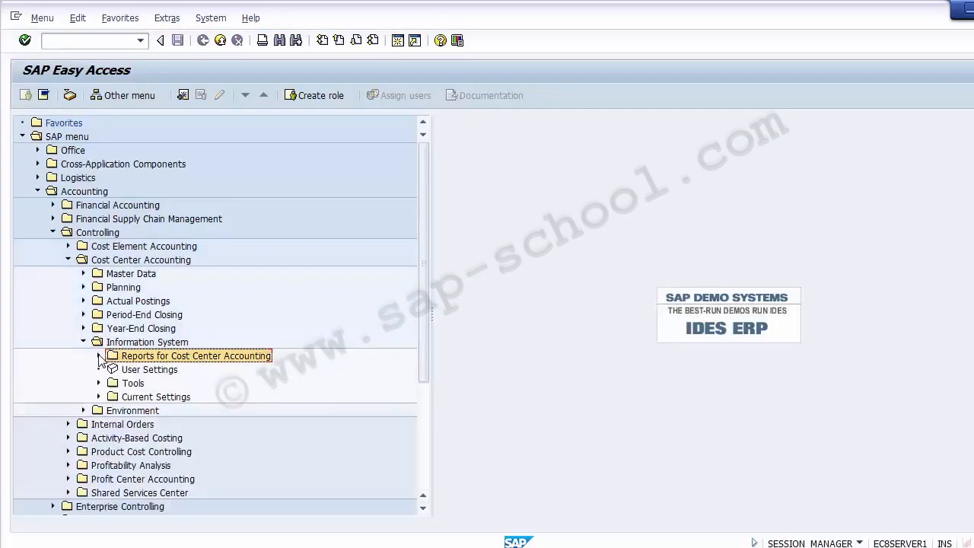
pyautogui.click(83, 341)
pyautogui.click(68, 260)
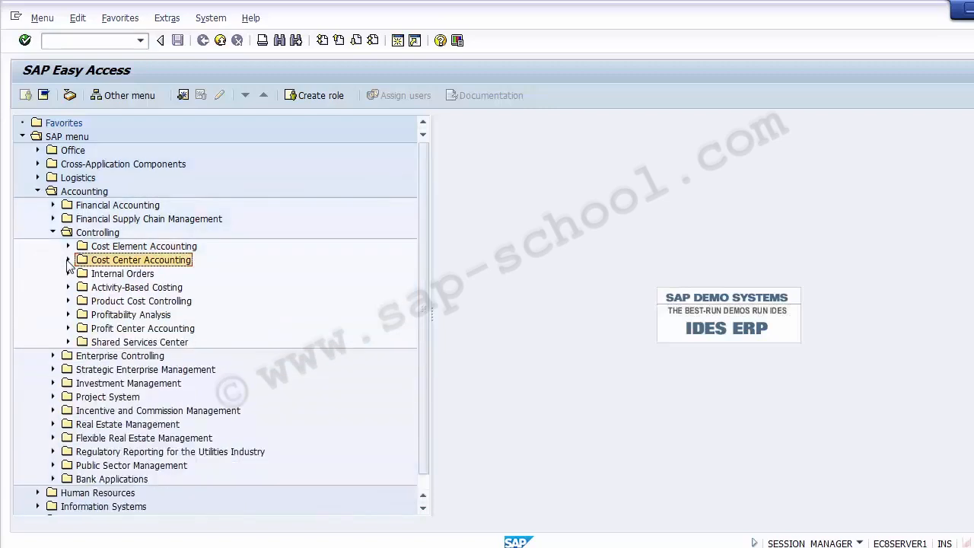
# Expand the Profit Center Accounting information system to Interactive Reporting and select Profit Center Group: Plan/Actual/Variance, dismissing the low battery warning.
pyautogui.click(68, 329)
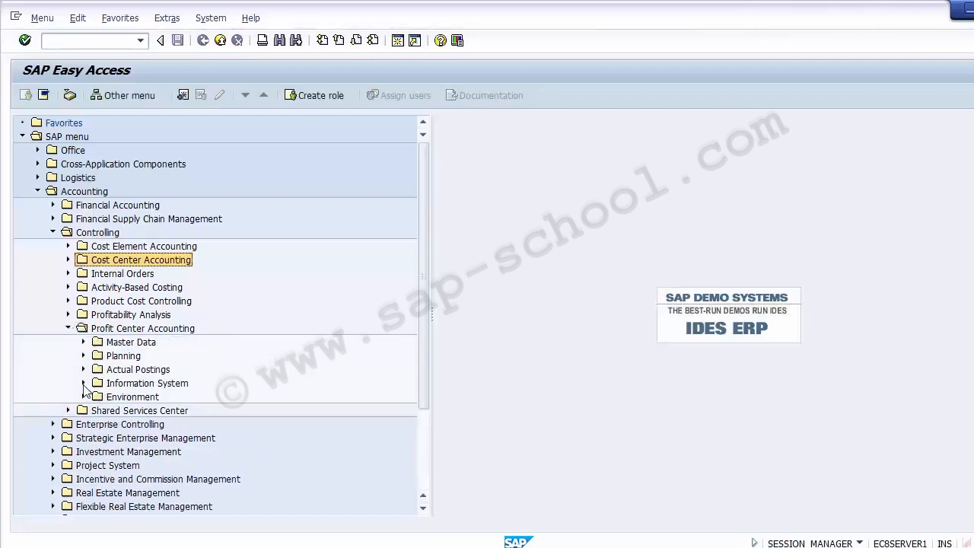
pyautogui.click(84, 383)
pyautogui.click(99, 397)
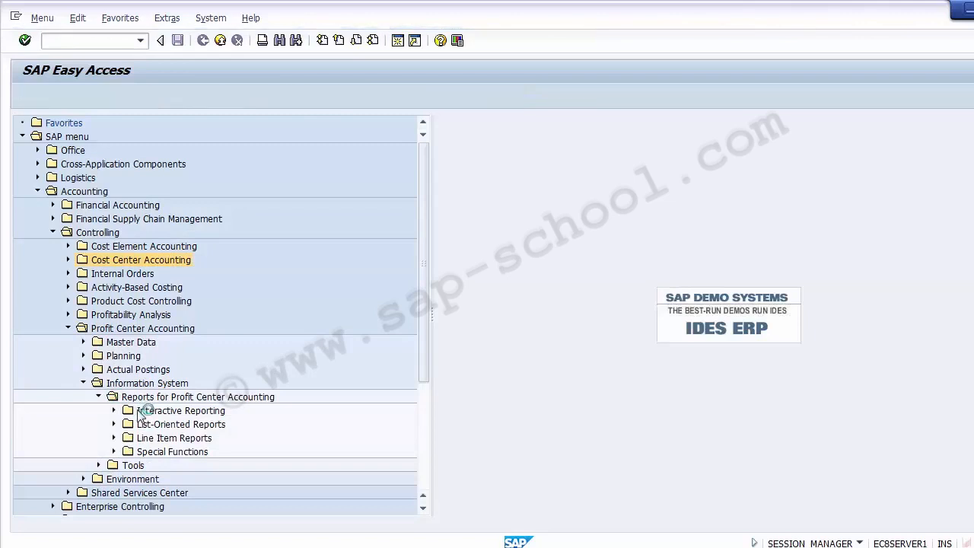
pyautogui.click(115, 411)
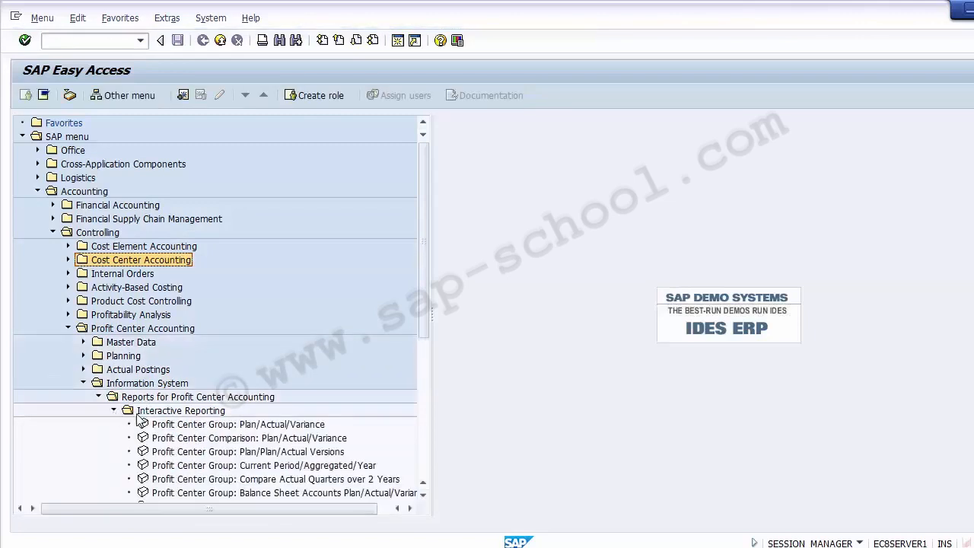
pyautogui.click(236, 425)
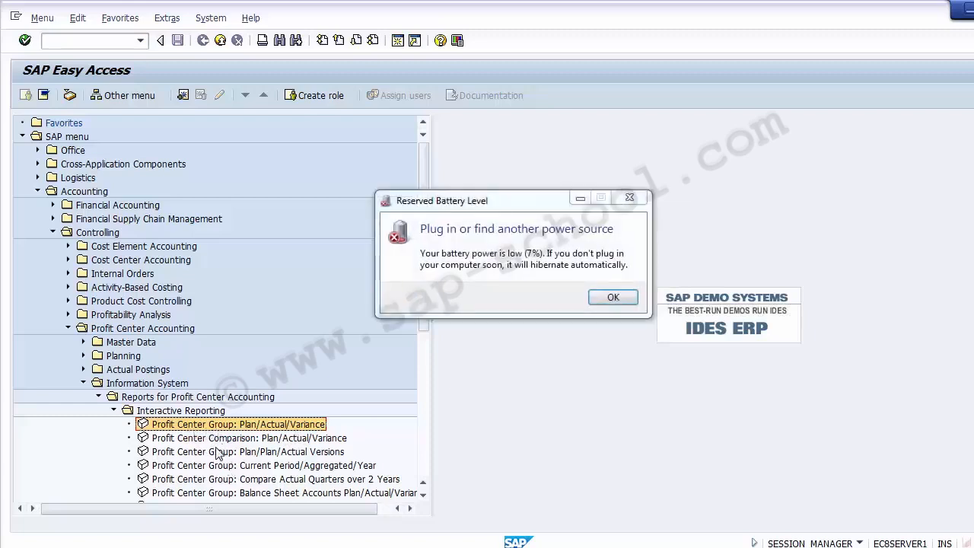
pyautogui.click(613, 297)
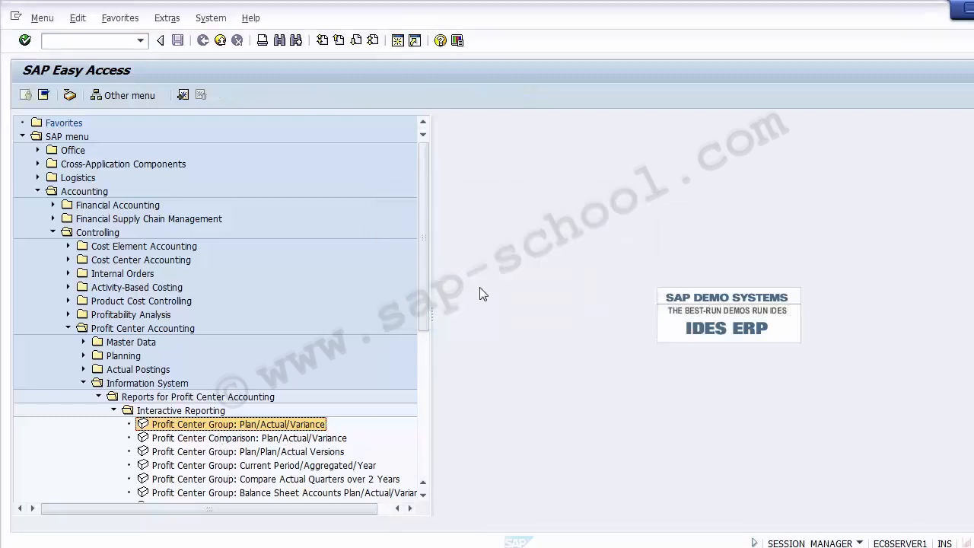
pyautogui.click(221, 41)
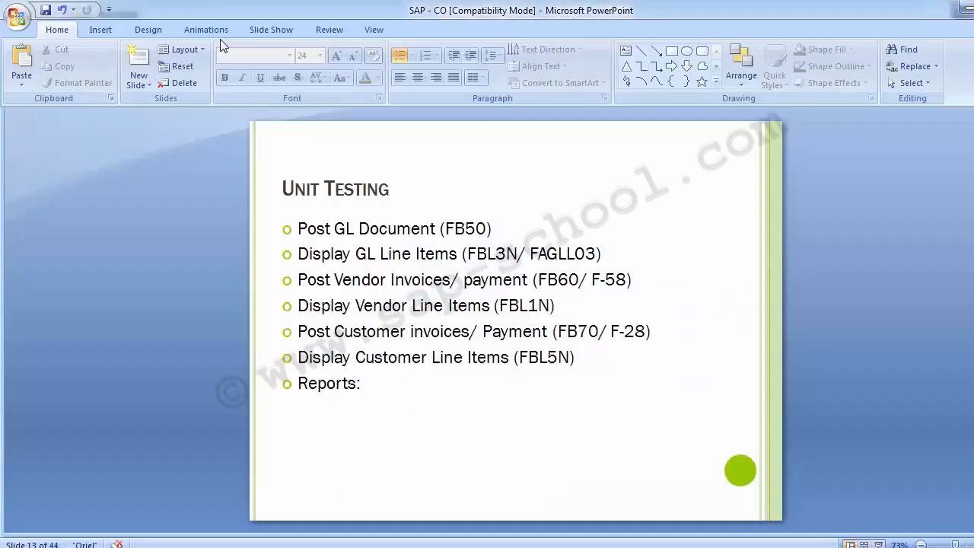